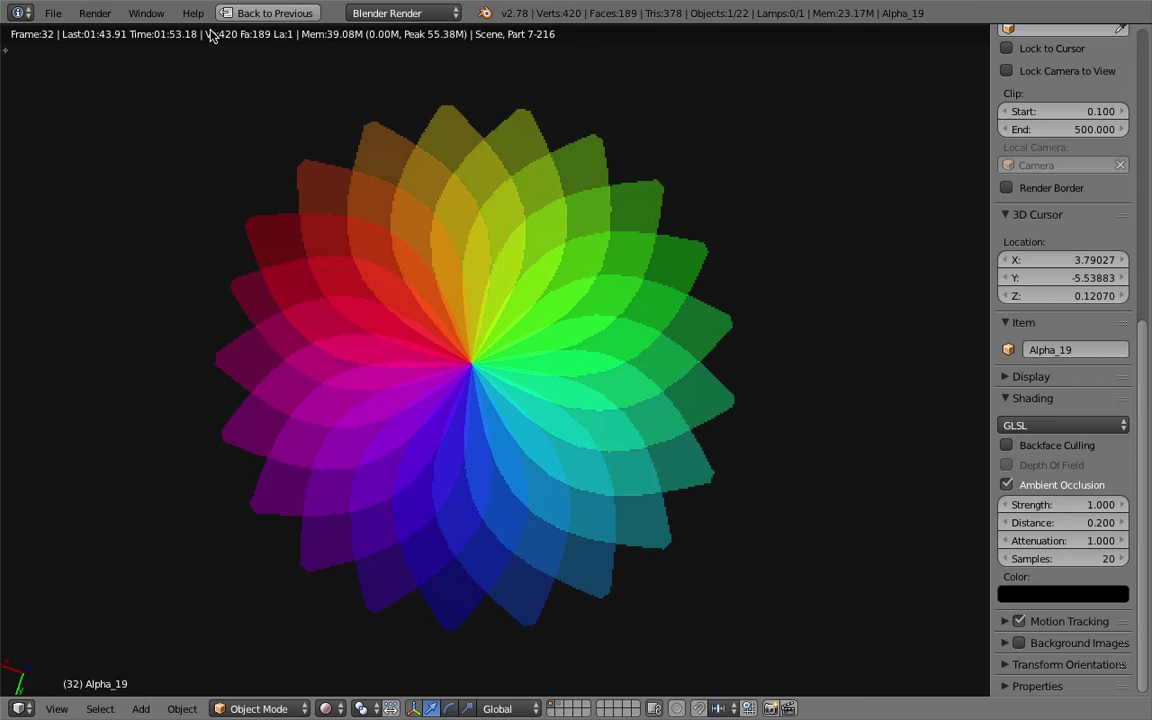
Exit the full-screen render view and switch the 3D viewport shading to Solid to inspect the rainbow flower.
{"action": "left_click", "coordinate": [268, 14]}
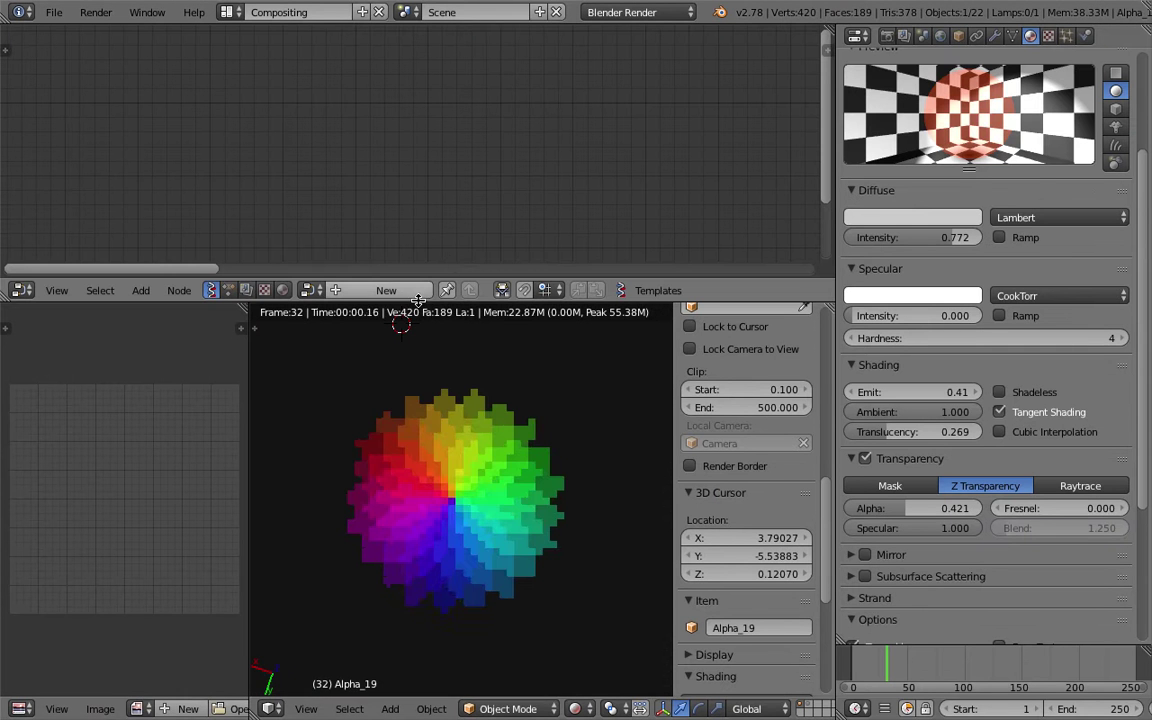
{"action": "left_click", "coordinate": [578, 708]}
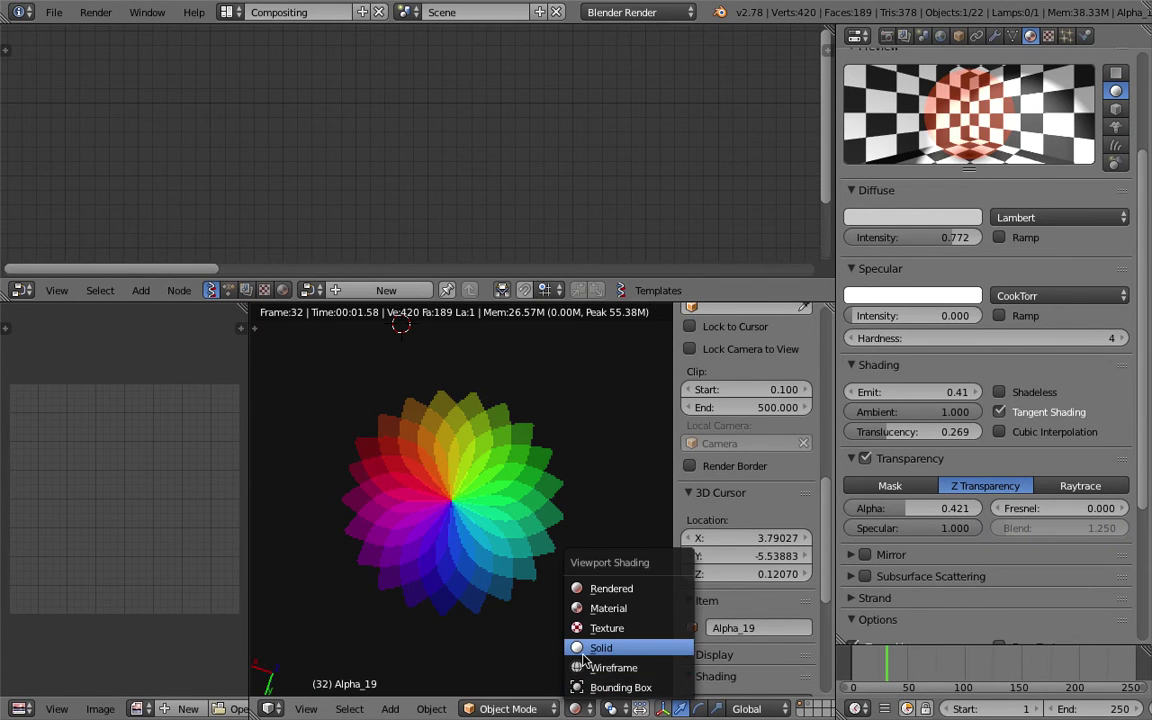
{"action": "left_click", "coordinate": [595, 645]}
{"action": "middle_click_drag", "start_coordinate": [481, 487], "coordinate": [430, 530]}
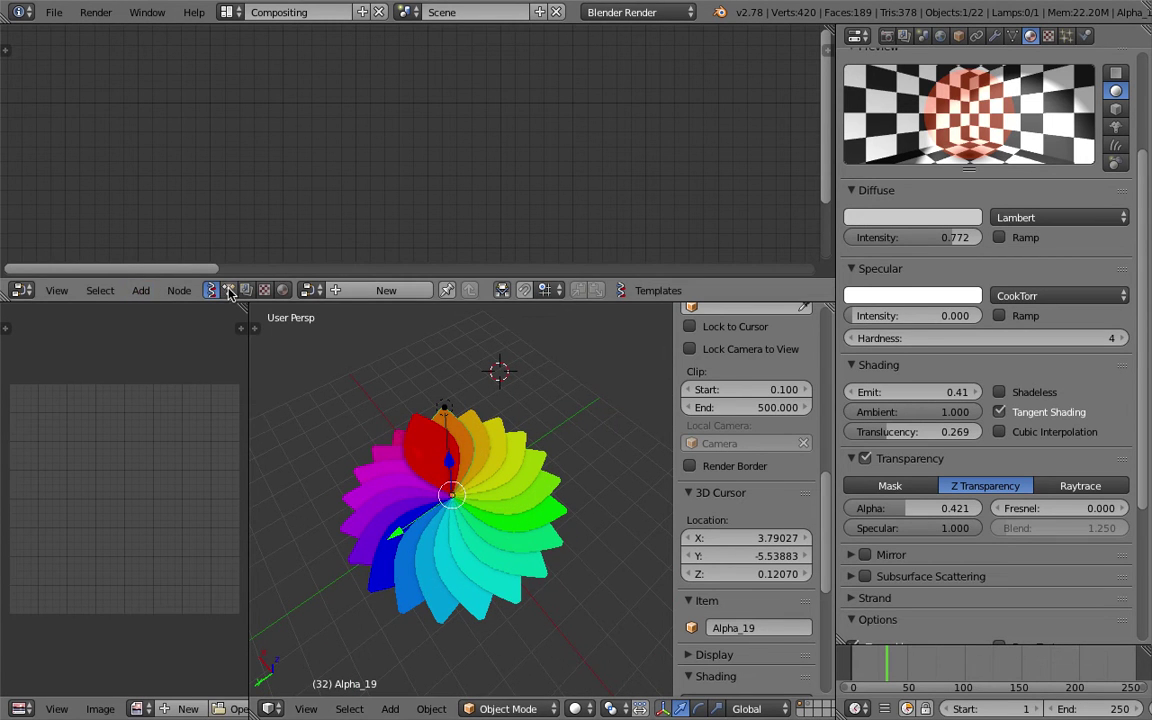
Display the LeafFlower node tree in the node editor and examine its whole node network.
{"action": "left_click", "coordinate": [311, 290]}
{"action": "left_click", "coordinate": [320, 319]}
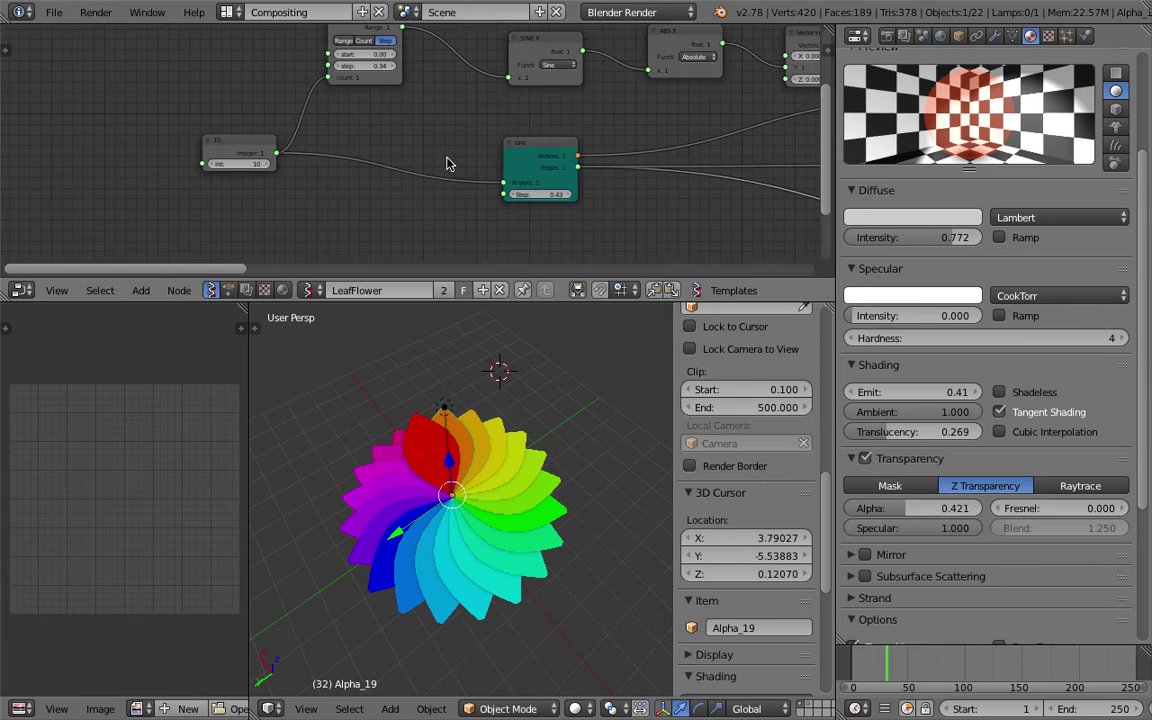
{"action": "scroll", "coordinate": [447, 163], "scroll_direction": "down", "scroll_amount": 8}
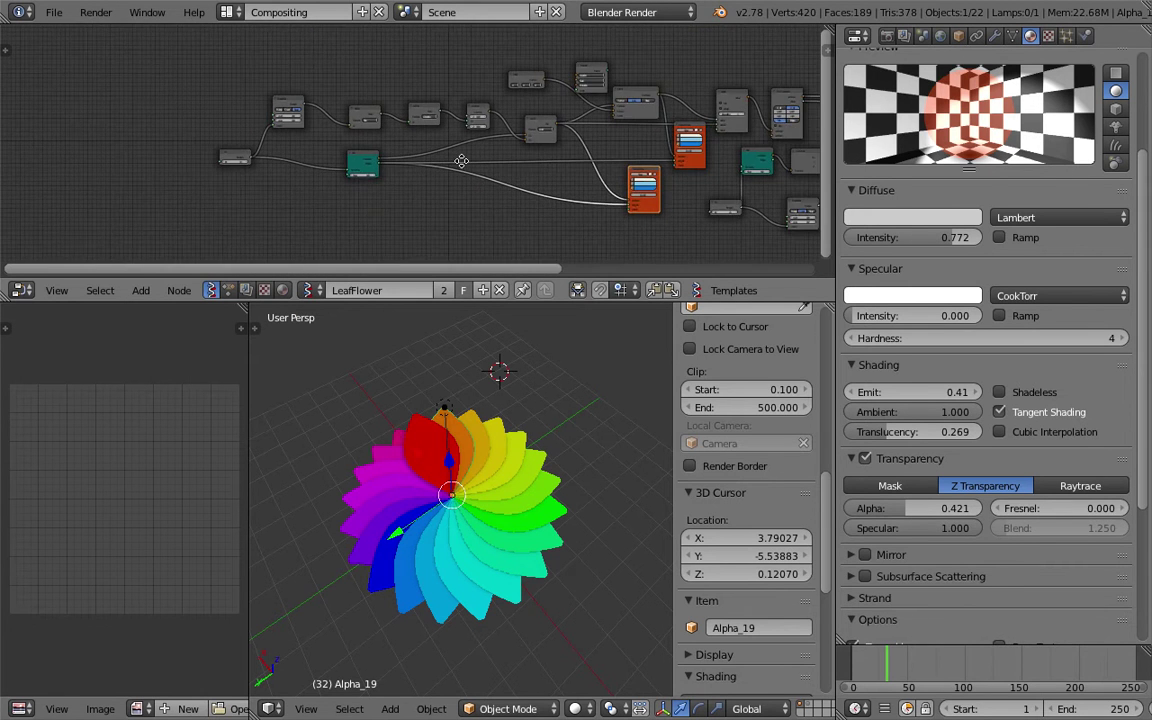
{"action": "scroll", "coordinate": [461, 161], "scroll_direction": "down", "scroll_amount": 4}
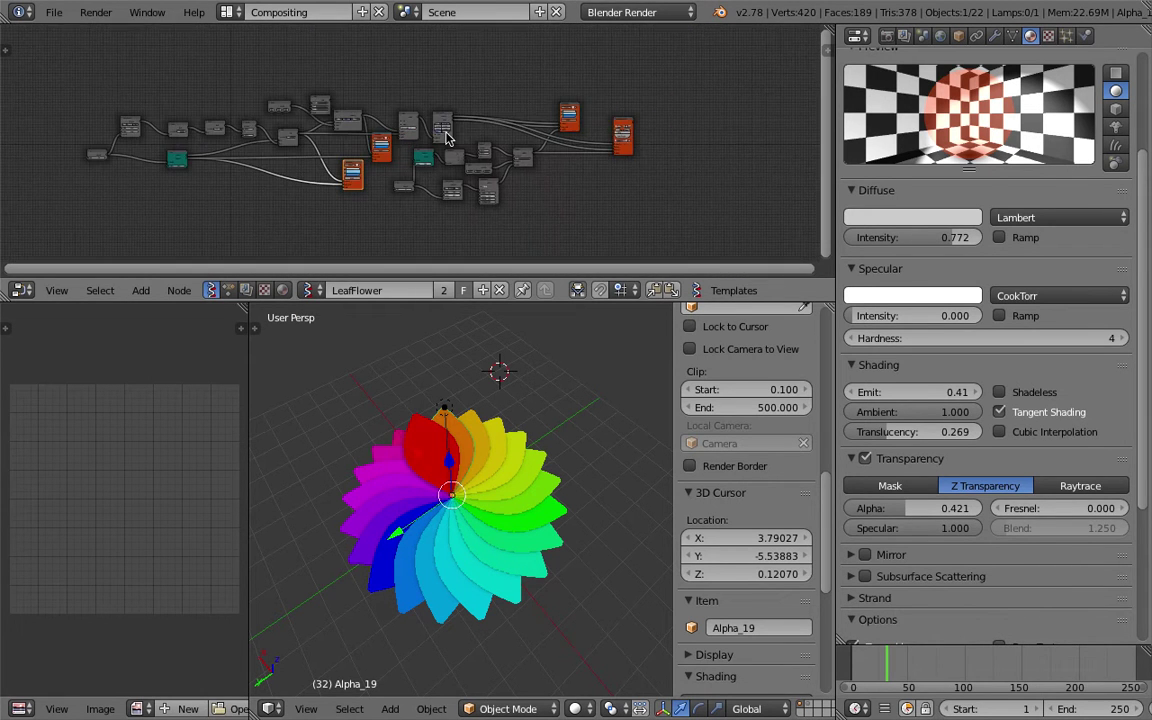
{"action": "scroll", "coordinate": [110, 153], "scroll_direction": "up", "scroll_amount": 2}
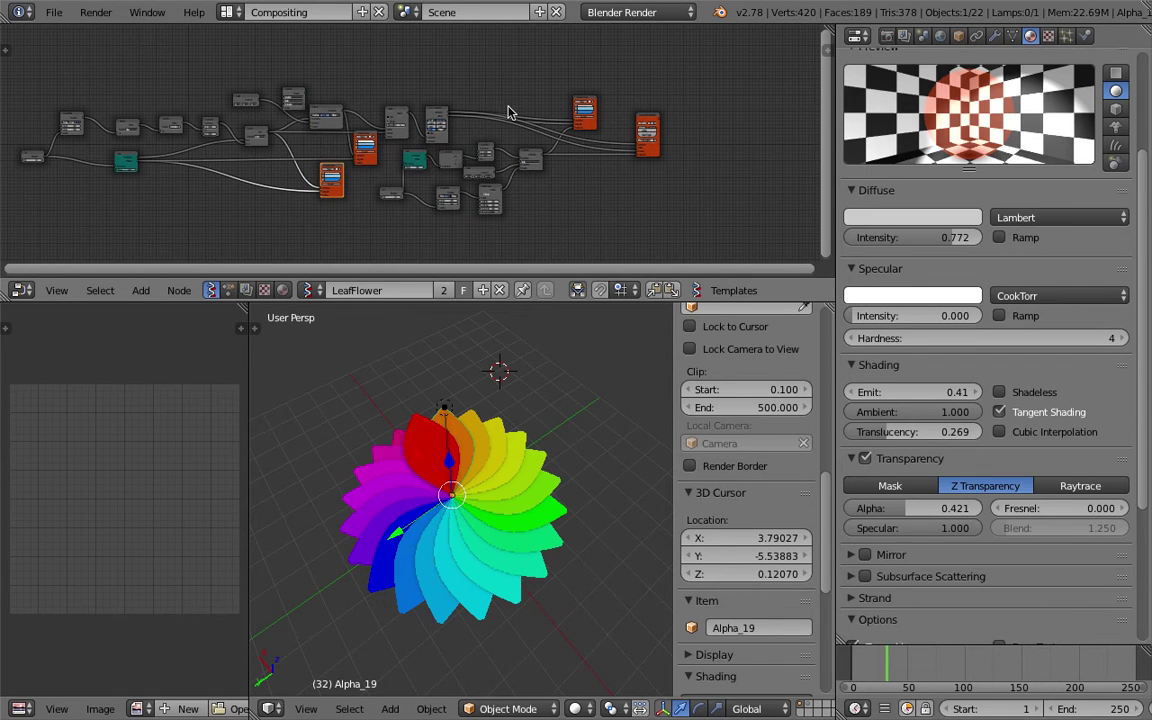
{"action": "middle_click_drag", "start_coordinate": [481, 128], "coordinate": [493, 128]}
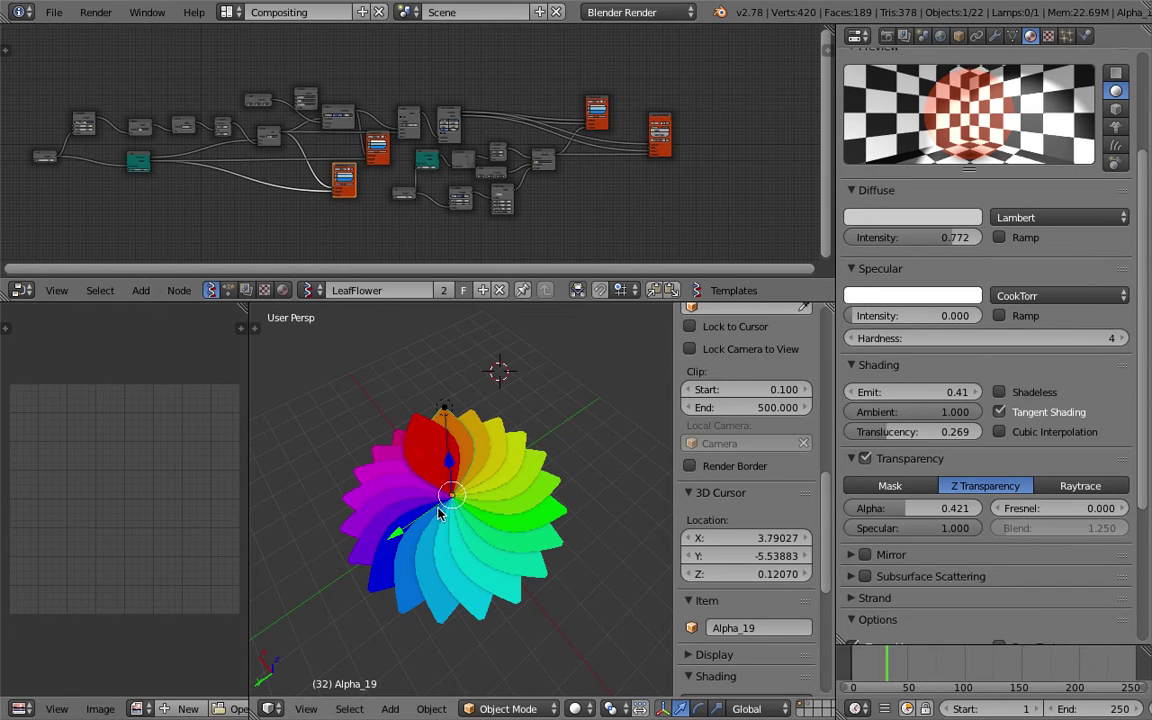
Start a new file from the startup scene and delete the default cube.
{"action": "left_click", "coordinate": [52, 12]}
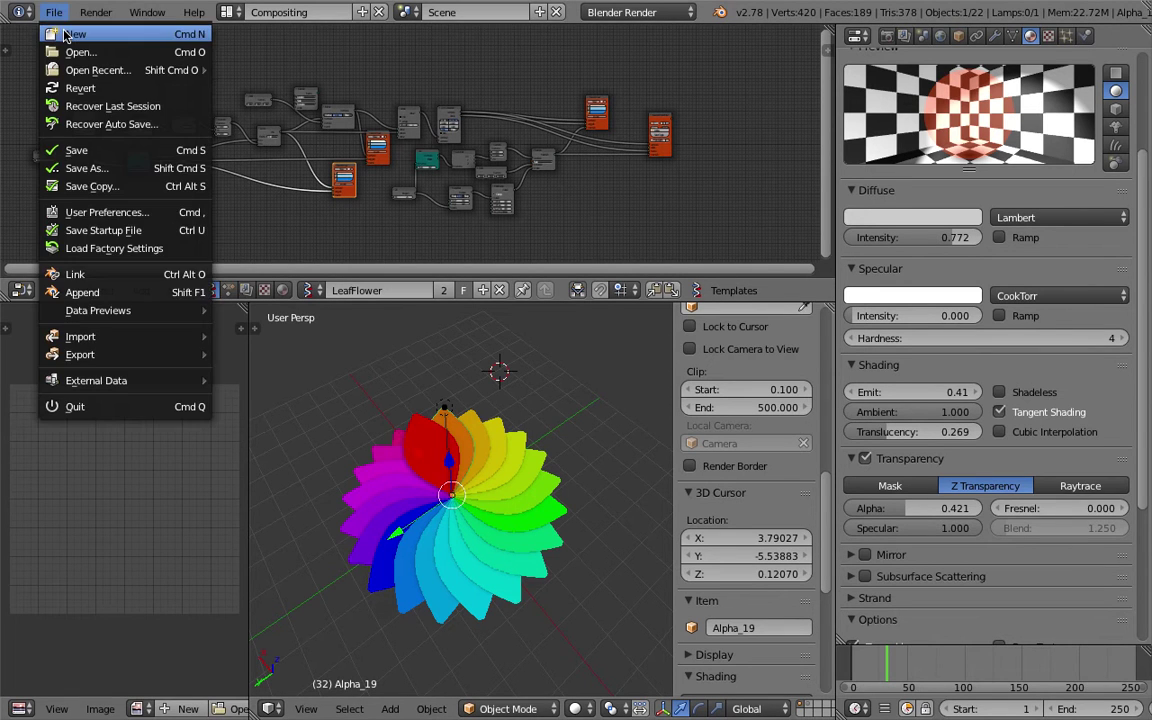
{"action": "left_click", "coordinate": [72, 33]}
{"action": "left_click", "coordinate": [80, 48]}
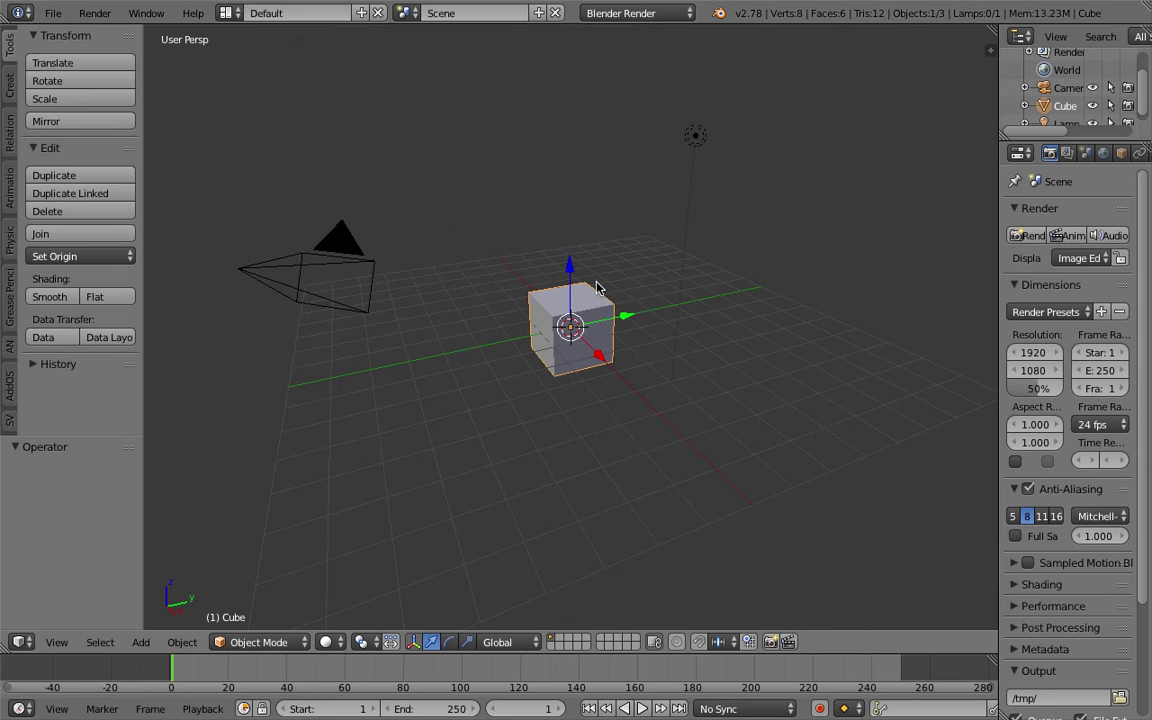
{"action": "middle_click_drag", "start_coordinate": [597, 288], "coordinate": [697, 306]}
{"action": "key", "text": "x"}
{"action": "left_click", "coordinate": [554, 290]}
Select both the lamp and the camera and move them to layer 2.
{"action": "right_click", "coordinate": [692, 108]}
{"action": "key", "text": "g"}
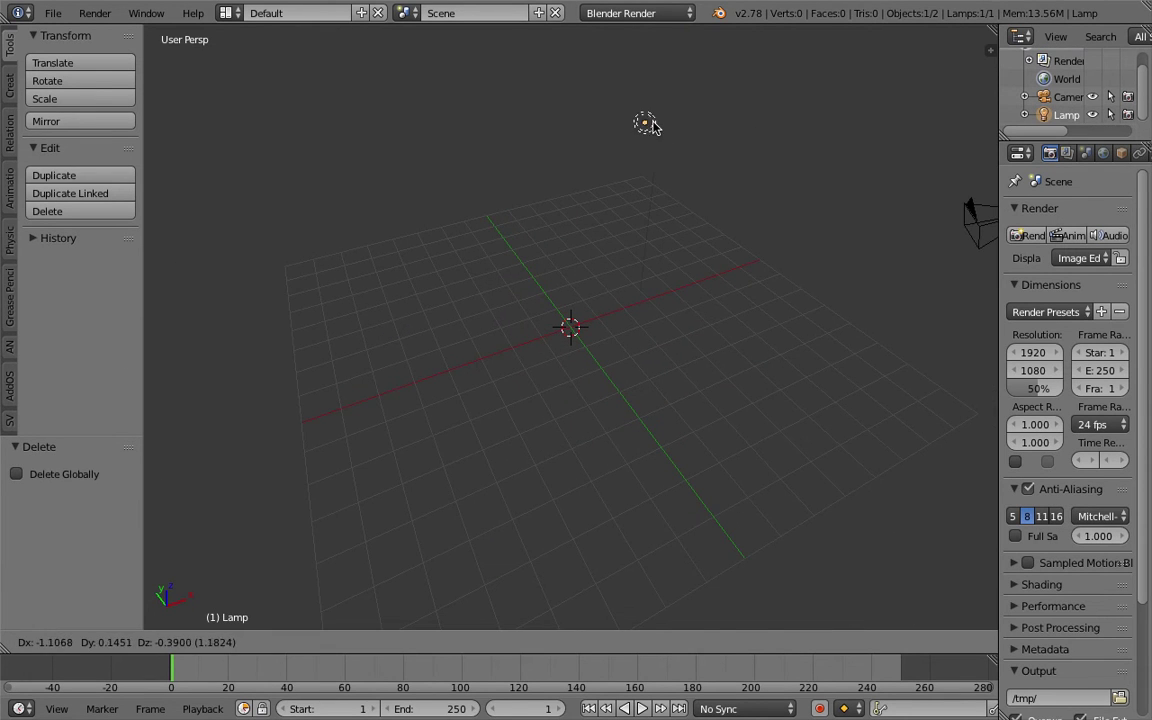
{"action": "right_click", "coordinate": [655, 128]}
{"action": "scroll", "coordinate": [682, 147], "scroll_direction": "down", "scroll_amount": 2}
{"action": "middle_click_drag", "start_coordinate": [807, 285], "coordinate": [748, 292], "text": "shift"}
{"action": "right_click", "coordinate": [752, 272], "text": "shift"}
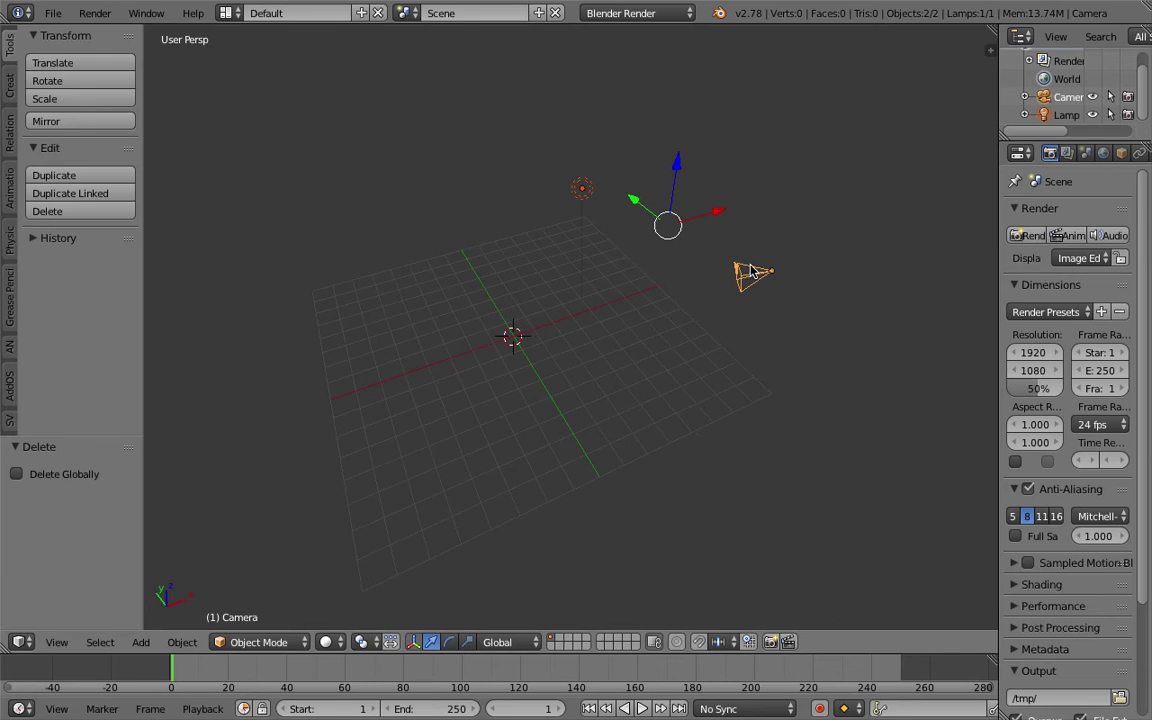
{"action": "key", "text": "m"}
{"action": "key", "text": "2"}
{"action": "left_click", "coordinate": [563, 222]}
Switch the screen layout to Compositing.
{"action": "scroll", "coordinate": [545, 250], "scroll_direction": "up", "scroll_amount": 5}
{"action": "middle_click_drag", "start_coordinate": [532, 260], "coordinate": [347, 190], "text": "shift"}
{"action": "left_click", "coordinate": [585, 234]}
{"action": "left_click", "coordinate": [226, 13]}
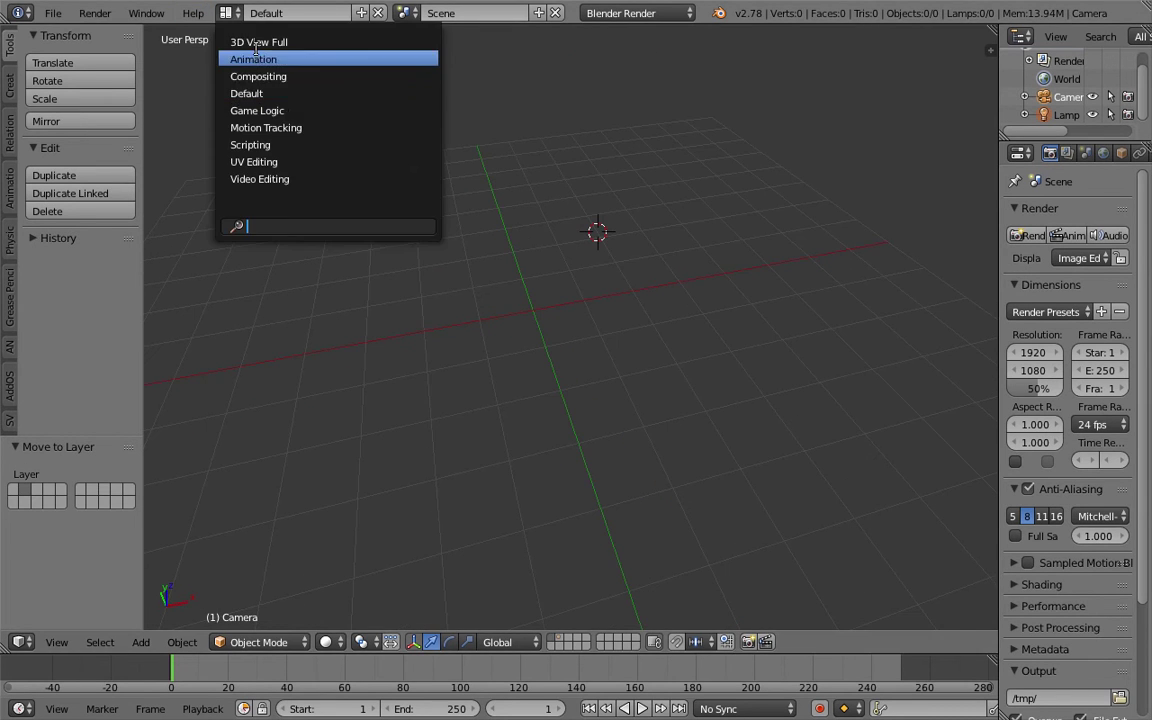
{"action": "left_click", "coordinate": [258, 76]}
Save the file as ansv_flower_rainbow_001.blend in the Desktop folder.
{"action": "left_click", "coordinate": [53, 13]}
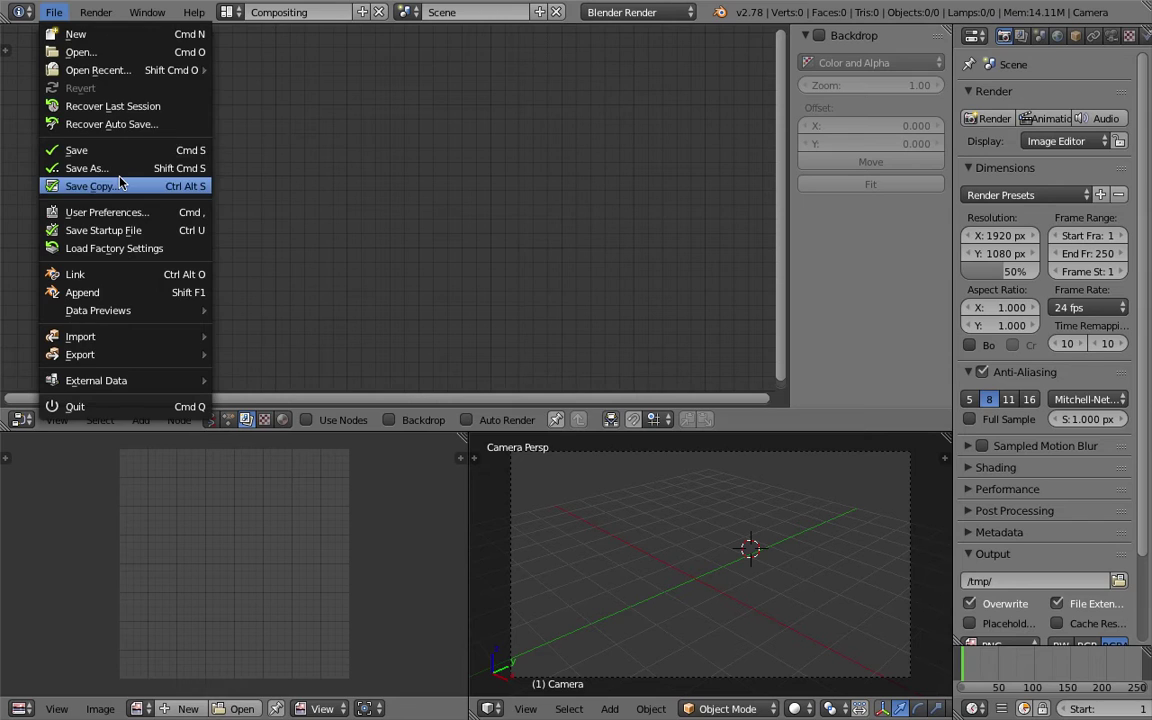
{"action": "left_click", "coordinate": [119, 182]}
{"action": "left_click", "coordinate": [250, 12]}
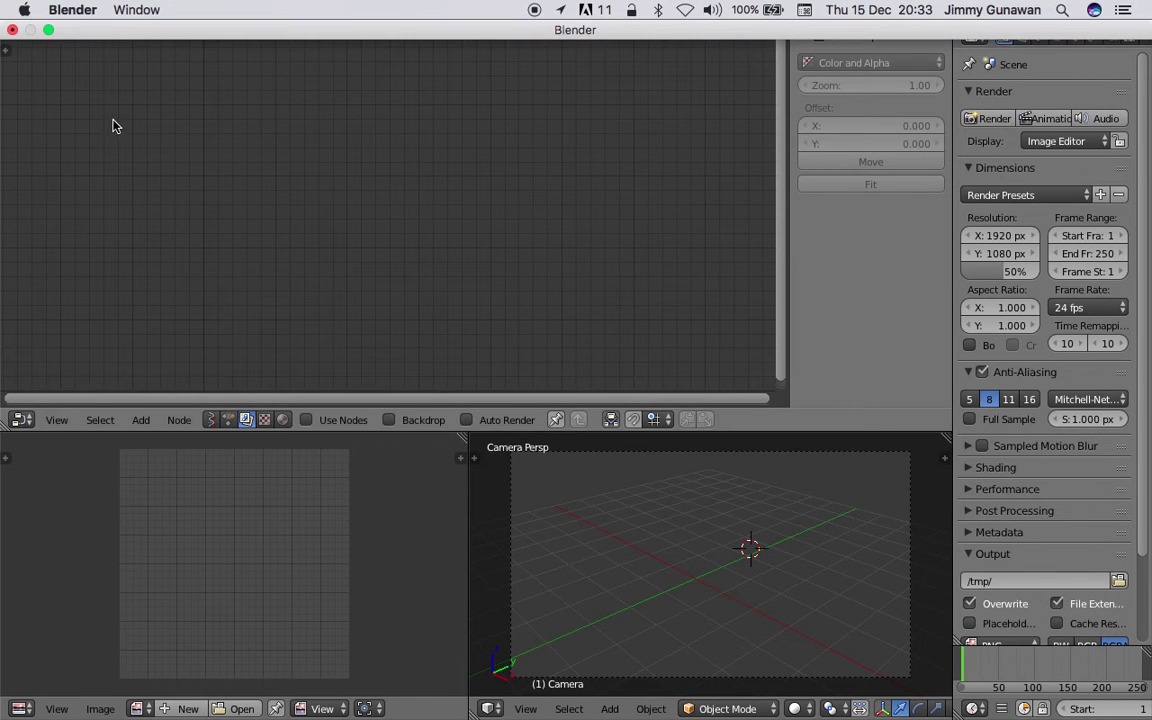
{"action": "left_click", "coordinate": [53, 13]}
{"action": "left_click", "coordinate": [108, 154]}
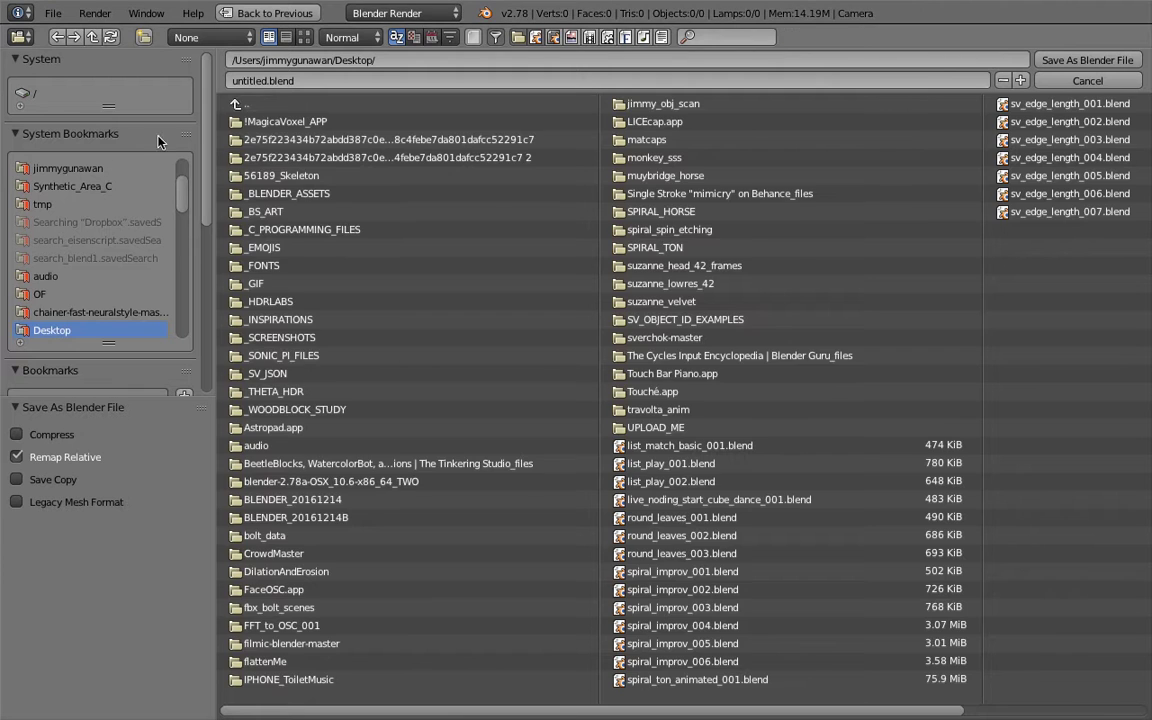
{"action": "left_click", "coordinate": [242, 80]}
{"action": "type", "text": "ans"}
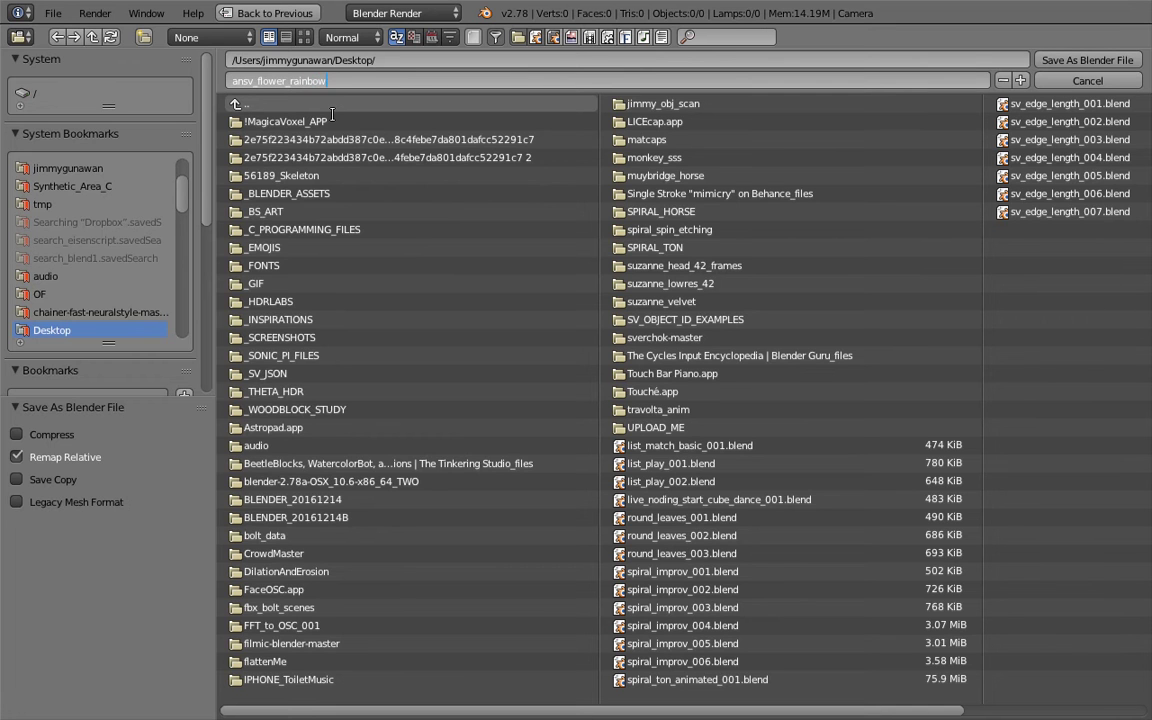
{"action": "type", "text": "v_flower_rainbow"}
{"action": "key", "text": "Return"}
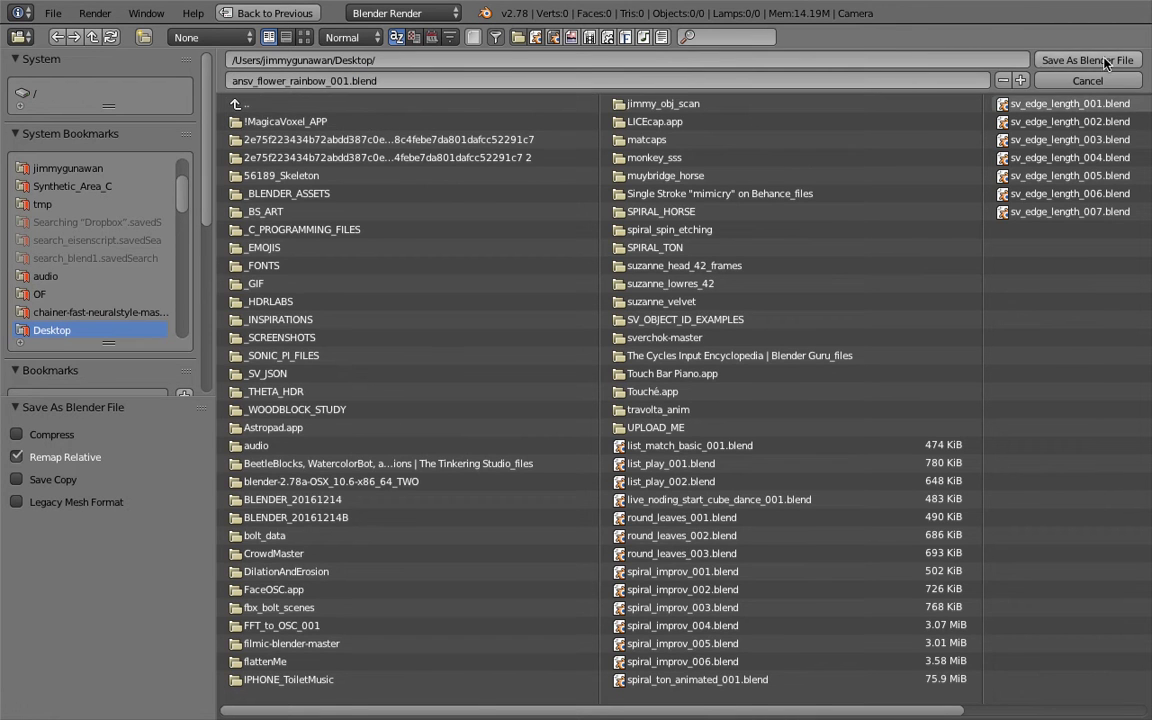
{"action": "left_click", "coordinate": [1087, 60]}
Make the 3D viewport area taller and create a new Sverchok node tree in the node editor.
{"action": "left_click_drag", "start_coordinate": [679, 432], "coordinate": [676, 331]}
{"action": "middle_click_drag", "start_coordinate": [670, 408], "coordinate": [744, 446]}
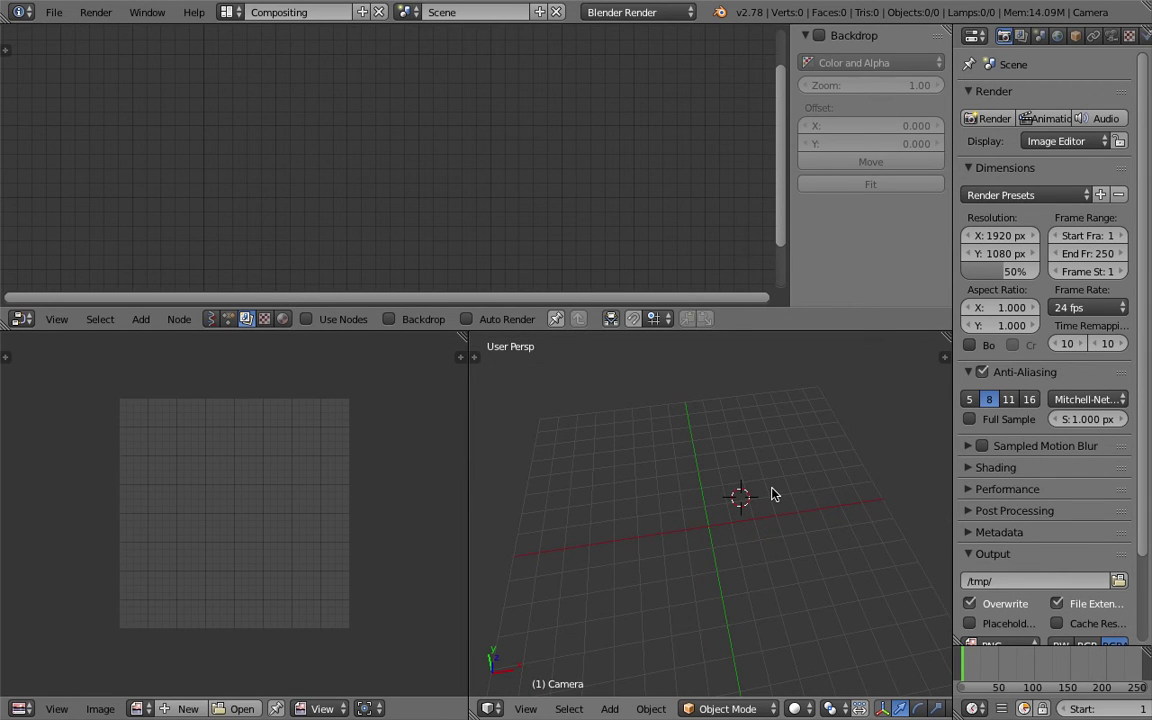
{"action": "middle_click_drag", "start_coordinate": [771, 494], "coordinate": [751, 478]}
{"action": "left_click", "coordinate": [213, 319]}
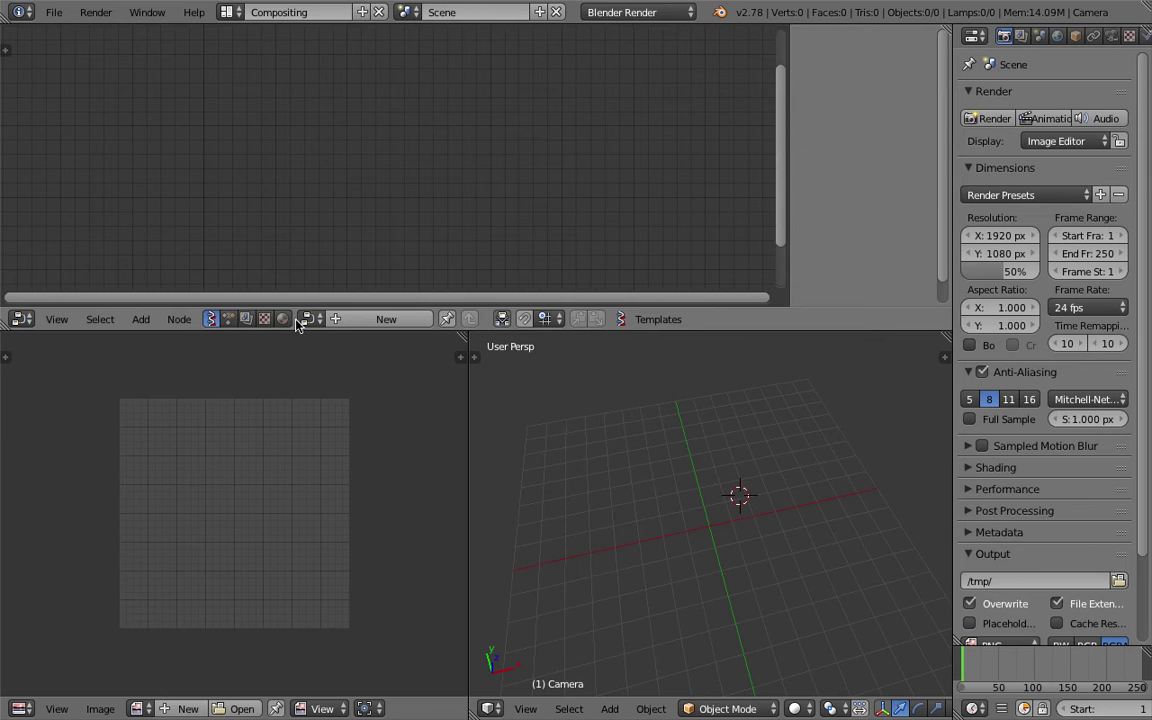
{"action": "left_click", "coordinate": [355, 319]}
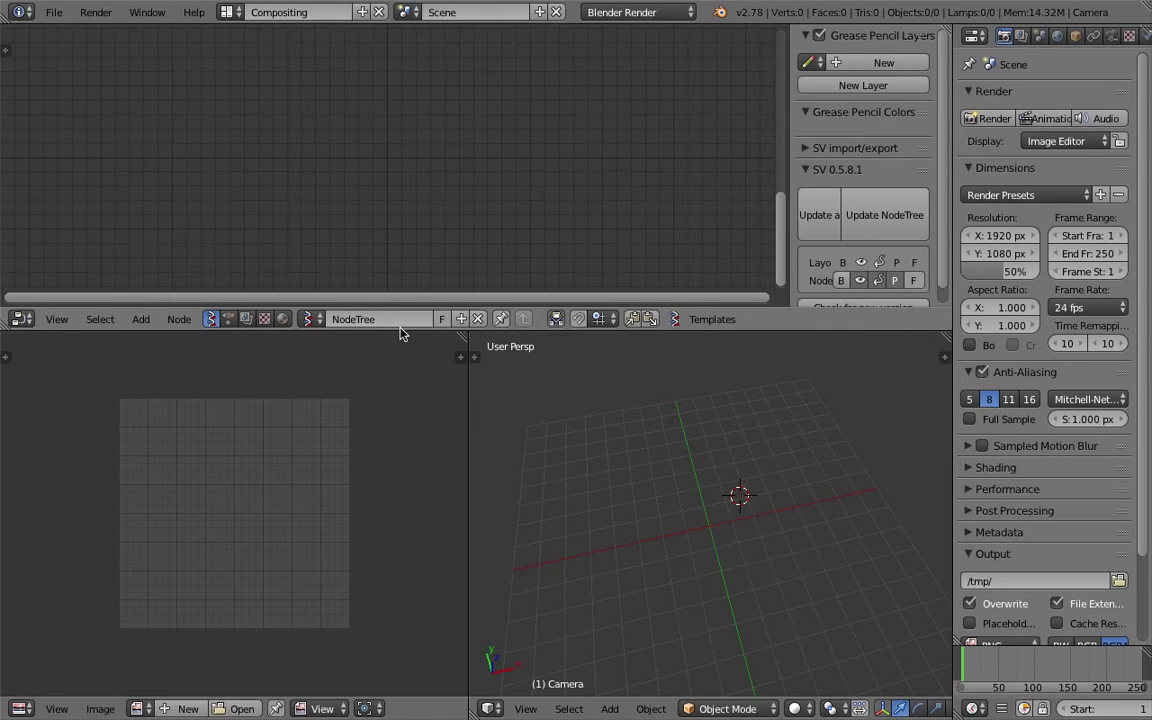
Merge the image editor area into the 3D viewport and save over the existing file.
{"action": "left_click_drag", "start_coordinate": [398, 331], "coordinate": [401, 362]}
{"action": "left_click_drag", "start_coordinate": [485, 370], "coordinate": [401, 465]}
{"action": "middle_click_drag", "start_coordinate": [401, 465], "coordinate": [450, 500]}
{"action": "key", "text": "ctrl+s"}
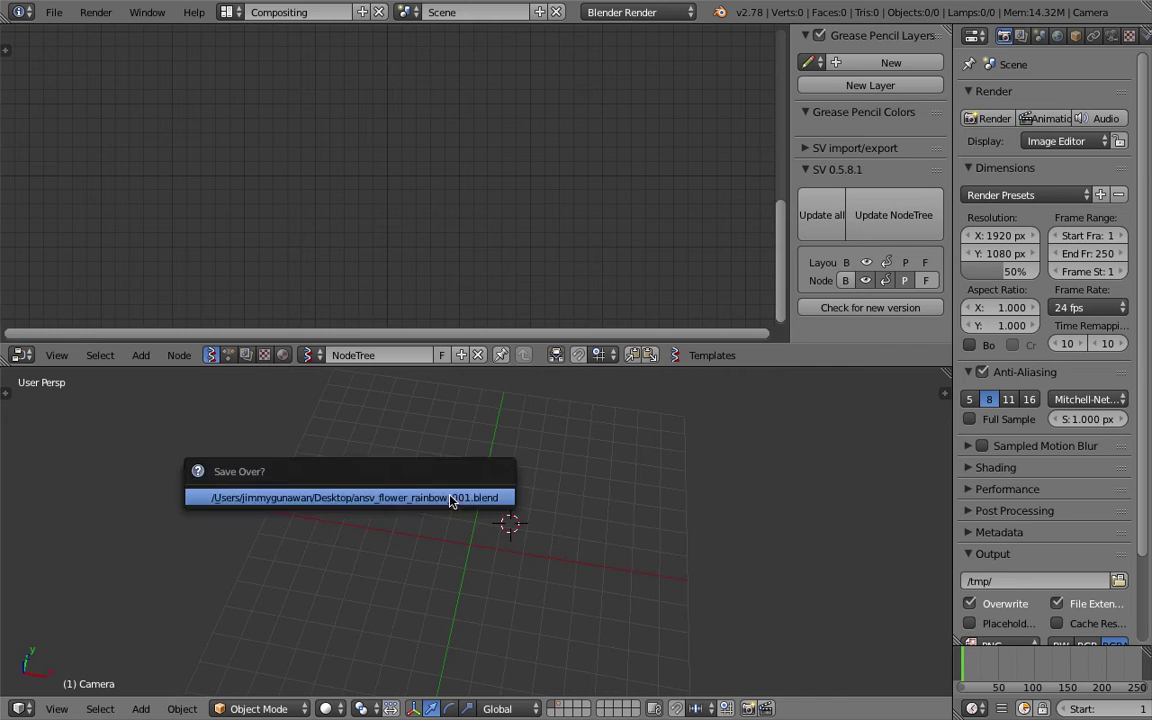
{"action": "left_click", "coordinate": [453, 500]}
Add a Line node to the empty node tree.
{"action": "scroll", "coordinate": [272, 205], "scroll_direction": "up", "scroll_amount": 2}
{"action": "key", "text": "shift+a"}
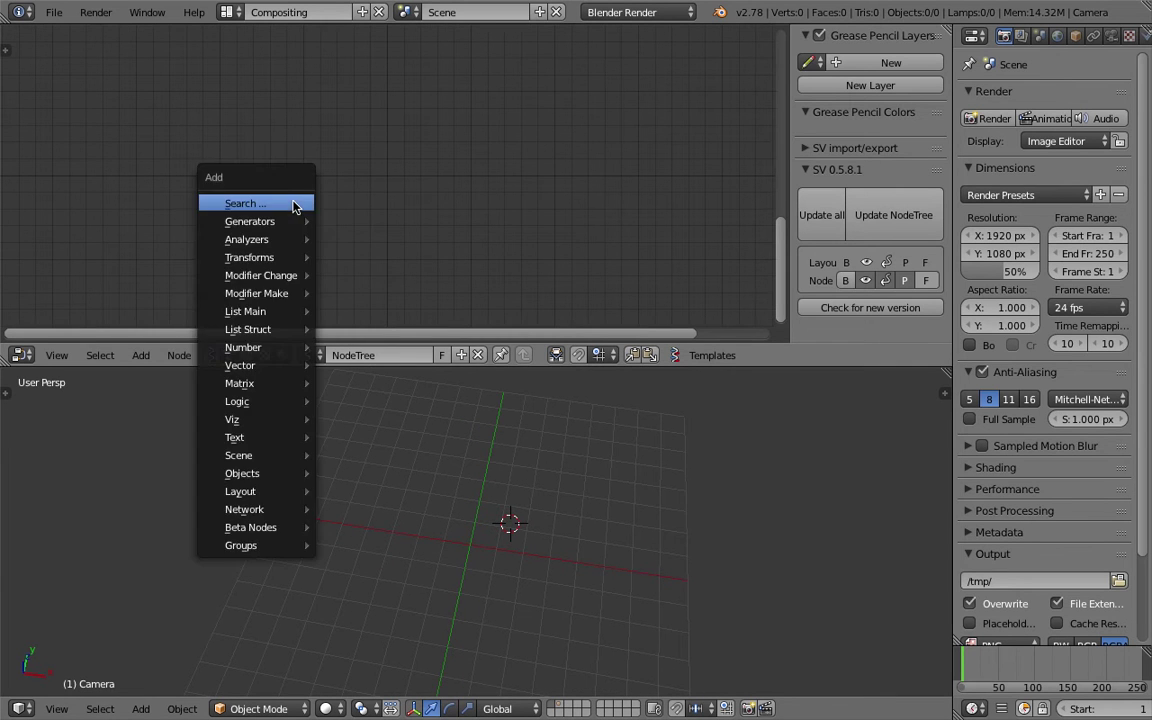
{"action": "left_click", "coordinate": [291, 201]}
{"action": "type", "text": "lin"}
{"action": "key", "text": "Return"}
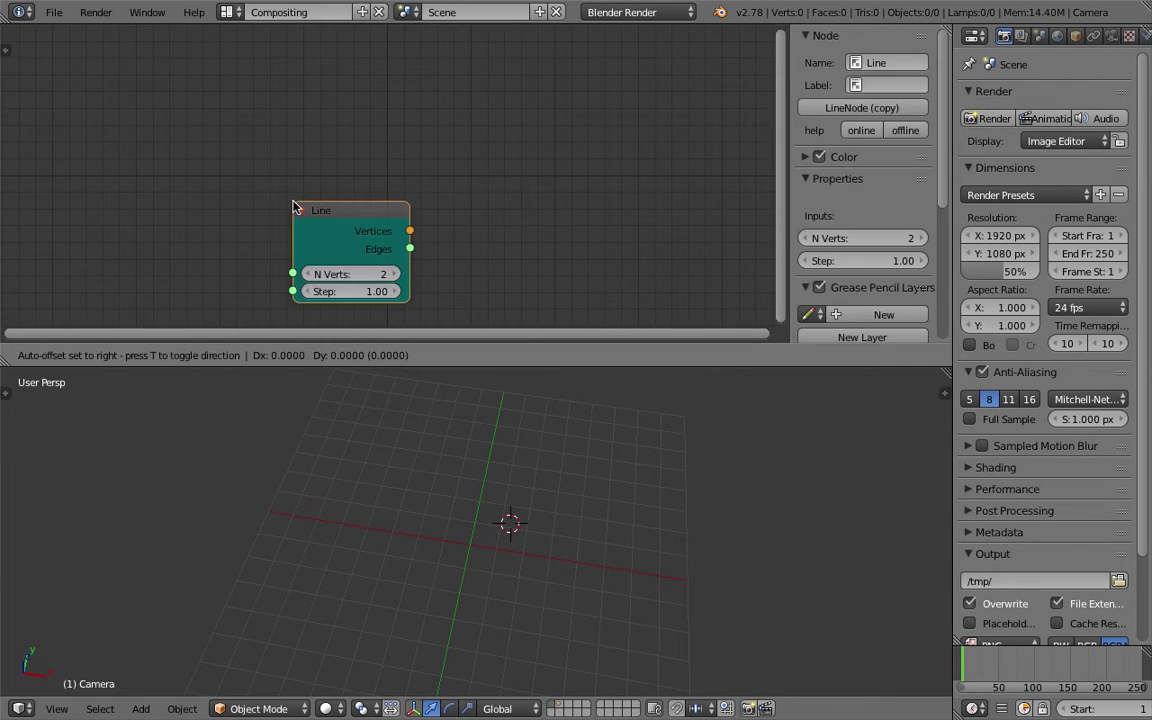
{"action": "left_click", "coordinate": [277, 170]}
Add a Viewer Draw node beside the Line node.
{"action": "key", "text": "shift+a"}
{"action": "left_click", "coordinate": [553, 154]}
{"action": "type", "text": "view"}
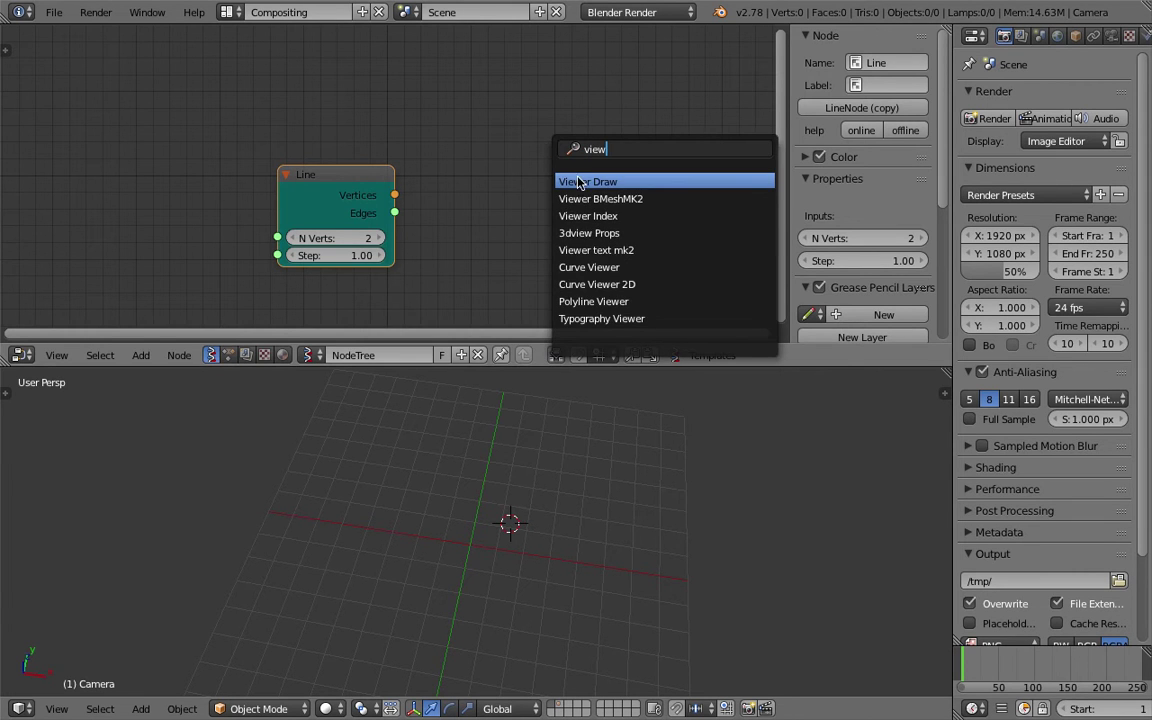
{"action": "left_click", "coordinate": [578, 182]}
{"action": "left_click", "coordinate": [455, 133]}
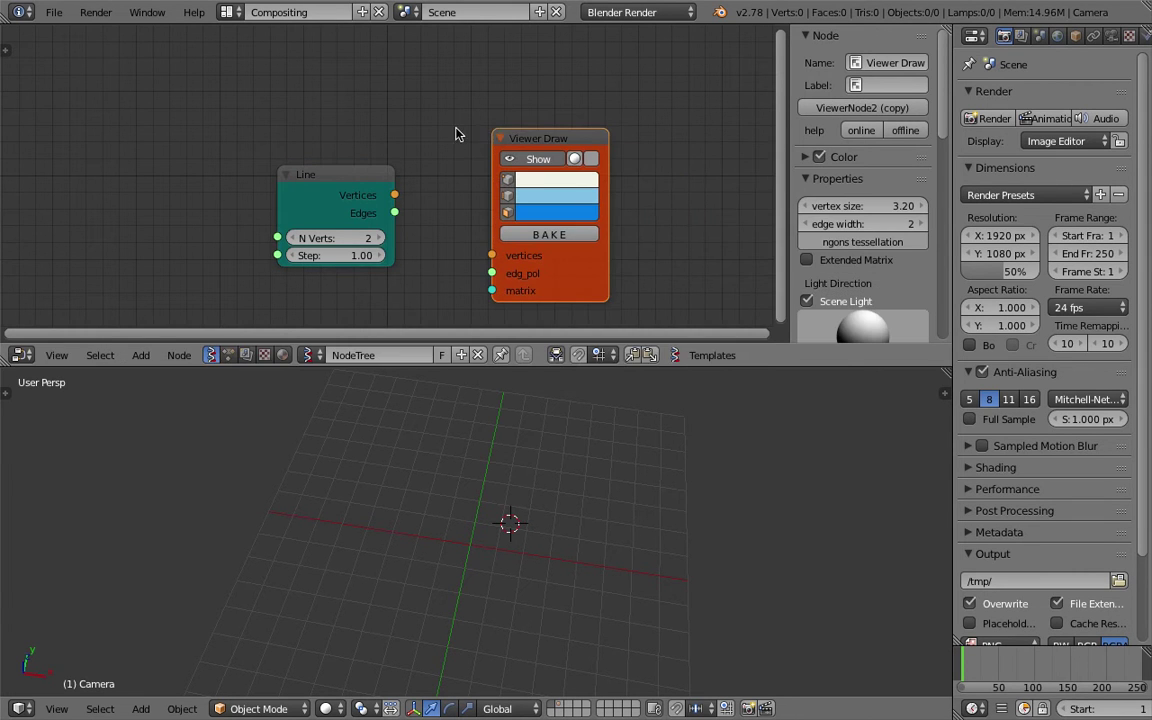
Move the Line node further away from the Viewer Draw node and save over the file.
{"action": "left_click_drag", "start_coordinate": [351, 183], "coordinate": [252, 177]}
{"action": "middle_click_drag", "start_coordinate": [311, 171], "coordinate": [324, 144]}
{"action": "key", "text": "ctrl+s"}
{"action": "left_click", "coordinate": [324, 144]}
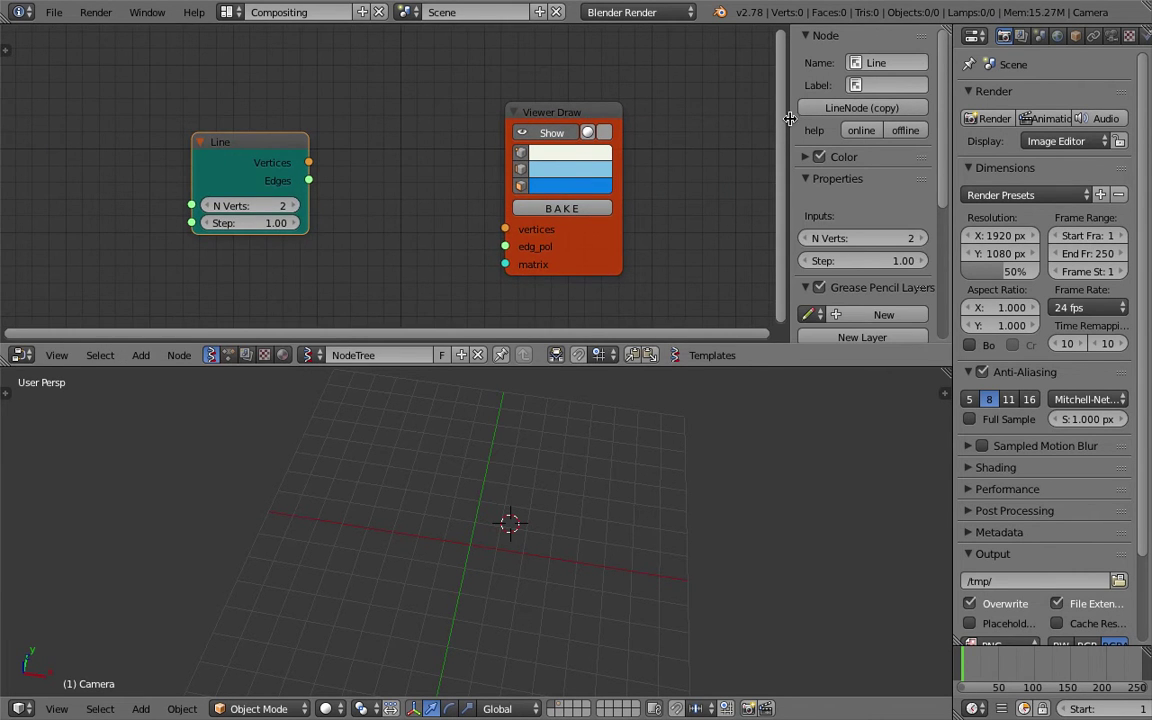
Hide the node editor's properties sidebar and connect Line's Vertices and Edges to Viewer Draw's vertices and edg_pol inputs.
{"action": "key", "text": "n"}
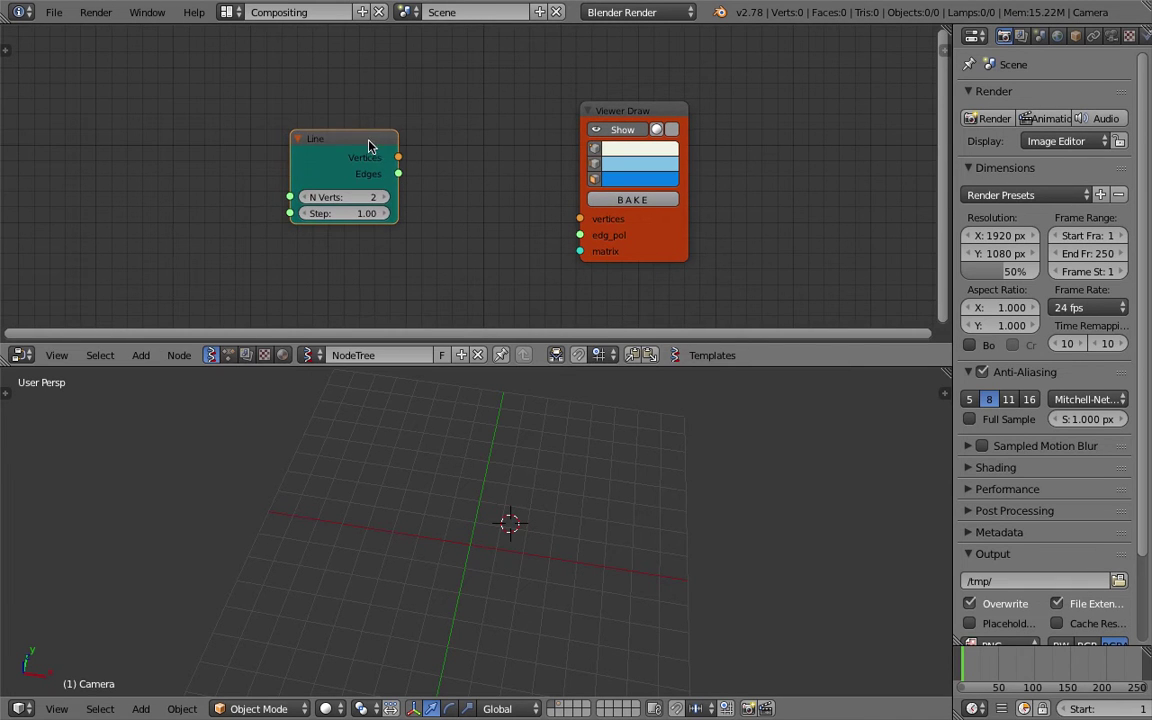
{"action": "left_click_drag", "start_coordinate": [369, 146], "coordinate": [580, 218]}
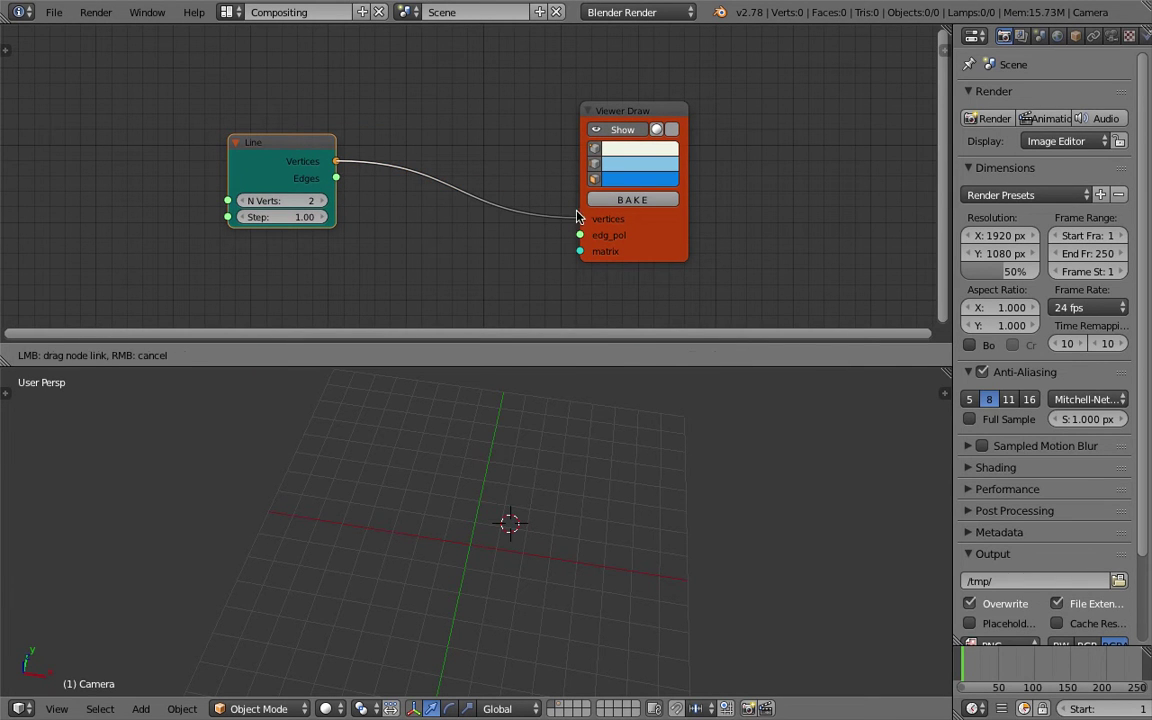
{"action": "left_click_drag", "start_coordinate": [336, 178], "coordinate": [580, 235]}
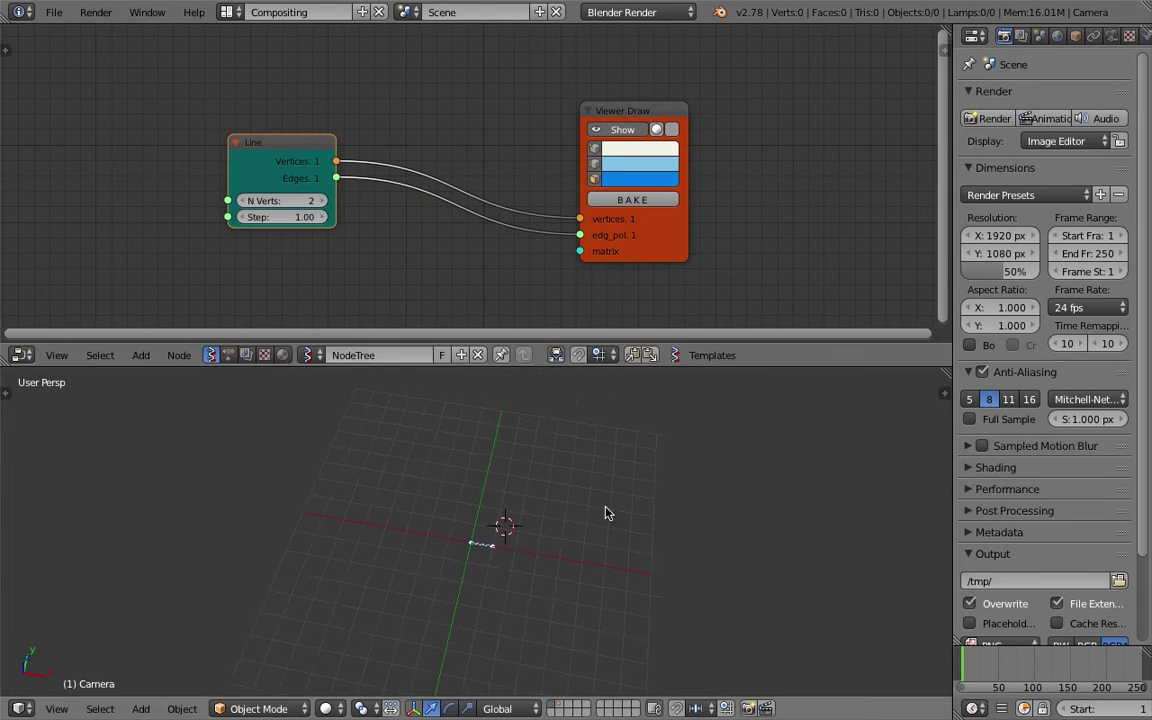
Set the Line node's N Verts to 8 and view the resulting line from above.
{"action": "mouse_move", "coordinate": [609, 509]}
{"action": "middle_mouse_down"}
{"action": "mouse_move", "coordinate": [555, 532]}
{"action": "mouse_move", "coordinate": [626, 522]}
{"action": "middle_mouse_up"}
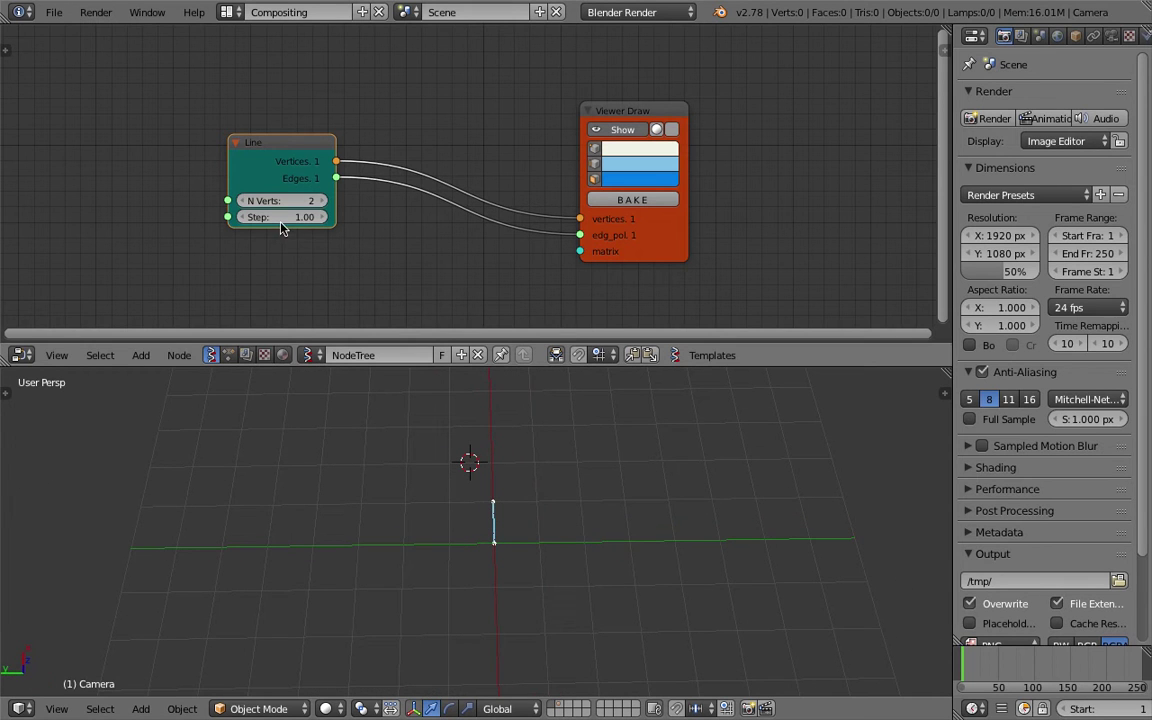
{"action": "left_click", "coordinate": [319, 201]}
{"action": "left_click", "coordinate": [319, 201]}
{"action": "left_click", "coordinate": [319, 201]}
{"action": "left_click", "coordinate": [319, 201]}
{"action": "scroll", "coordinate": [566, 471], "scroll_direction": "down", "scroll_amount": 3}
{"action": "middle_click_drag", "start_coordinate": [548, 488], "coordinate": [535, 548], "text": "shift"}
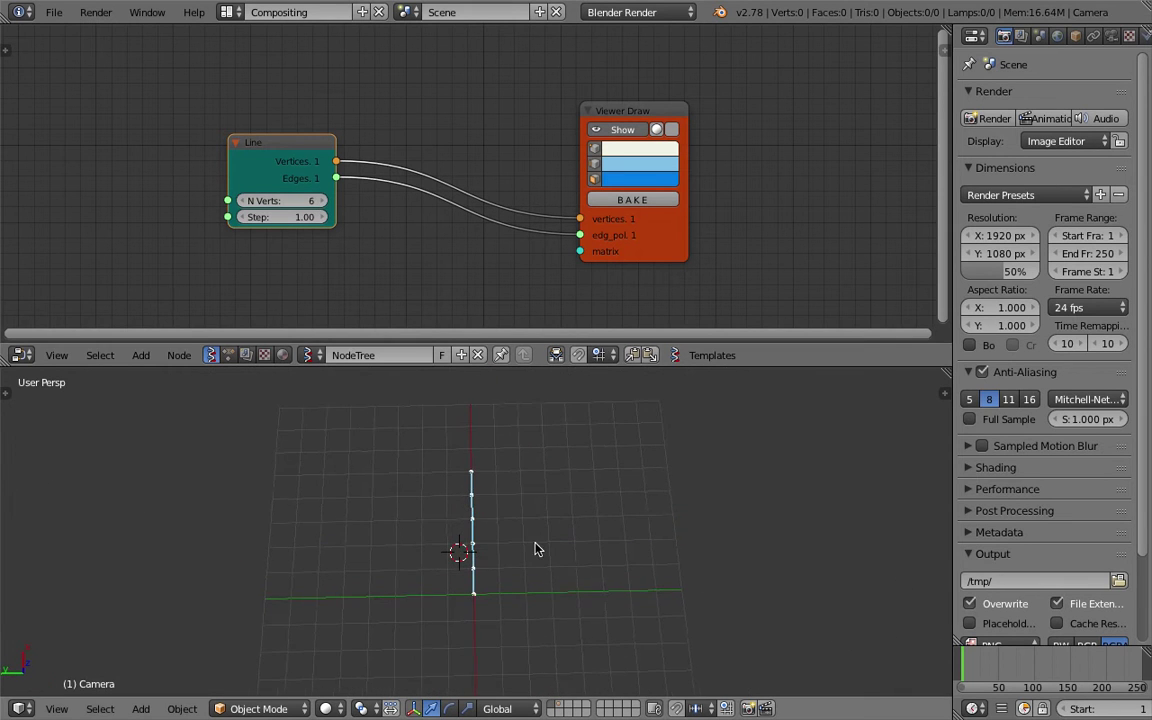
{"action": "left_click_drag", "start_coordinate": [300, 201], "coordinate": [312, 201]}
{"action": "mouse_move", "coordinate": [489, 527]}
{"action": "middle_mouse_down"}
{"action": "mouse_move", "coordinate": [476, 543]}
{"action": "mouse_move", "coordinate": [522, 555]}
{"action": "mouse_move", "coordinate": [505, 545]}
{"action": "middle_mouse_up"}
{"action": "left_click", "coordinate": [486, 540]}
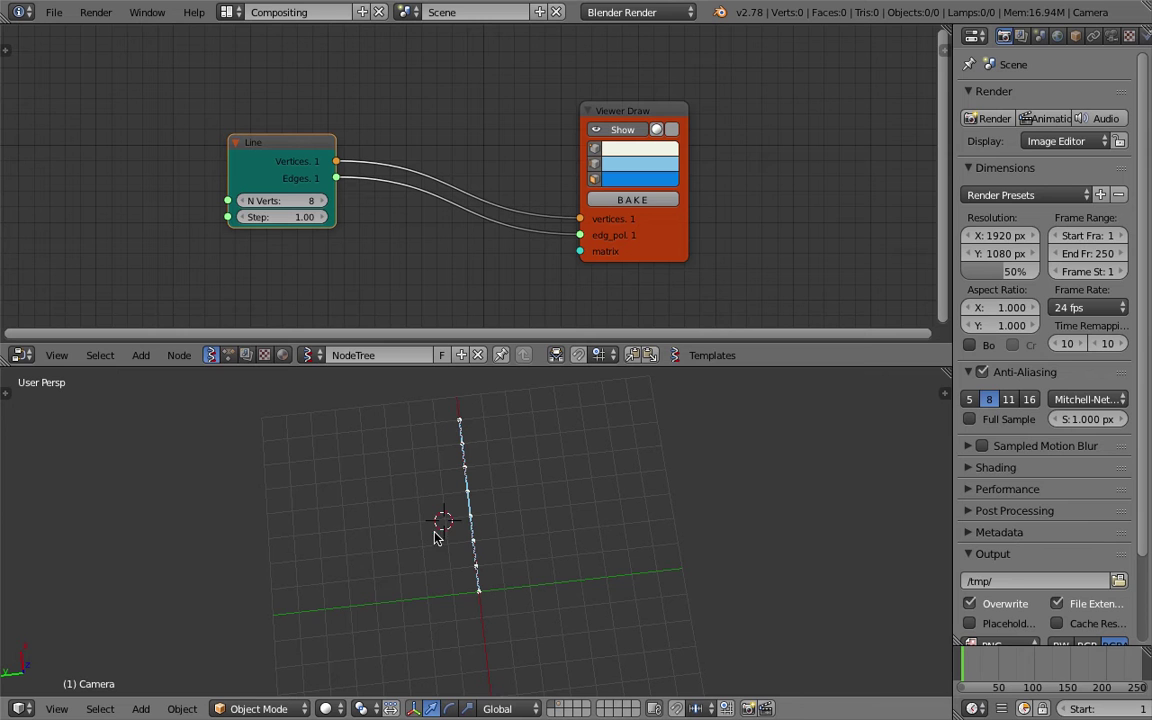
{"action": "middle_click_drag", "start_coordinate": [468, 553], "coordinate": [500, 440]}
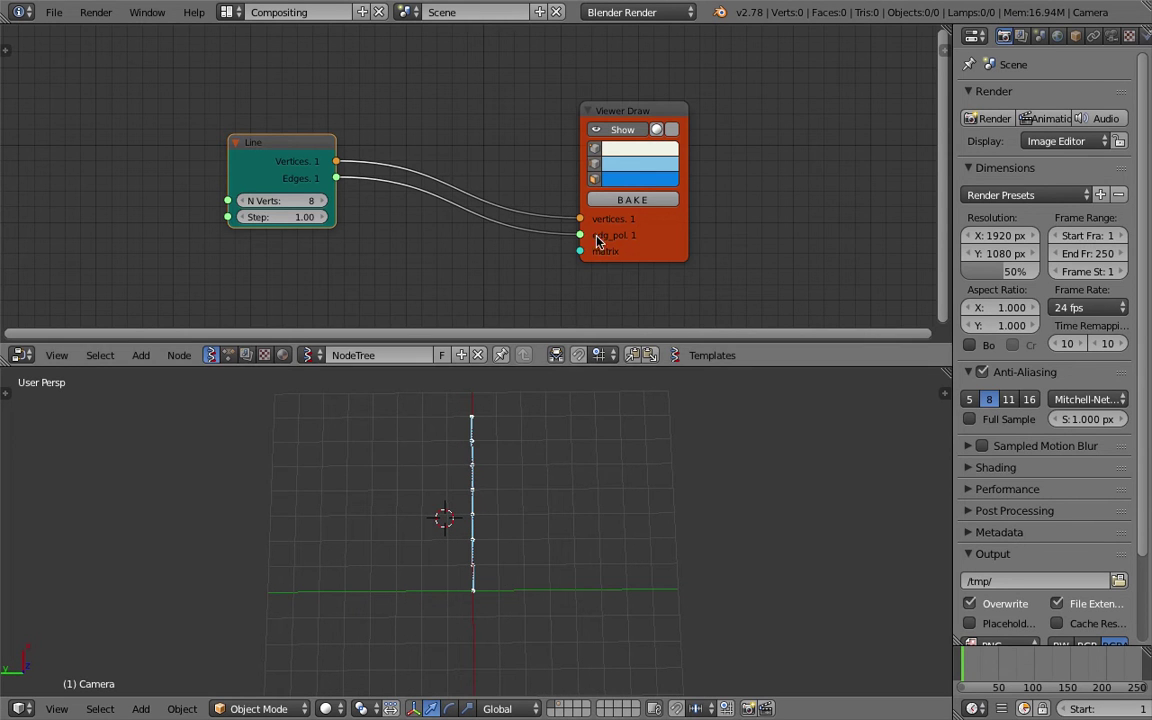
Spread out the Line and Viewer Draw nodes and insert a Vector Math node set to Add into their vertices link.
{"action": "left_click_drag", "start_coordinate": [599, 242], "coordinate": [662, 229]}
{"action": "left_click_drag", "start_coordinate": [308, 148], "coordinate": [273, 142]}
{"action": "key", "text": "space"}
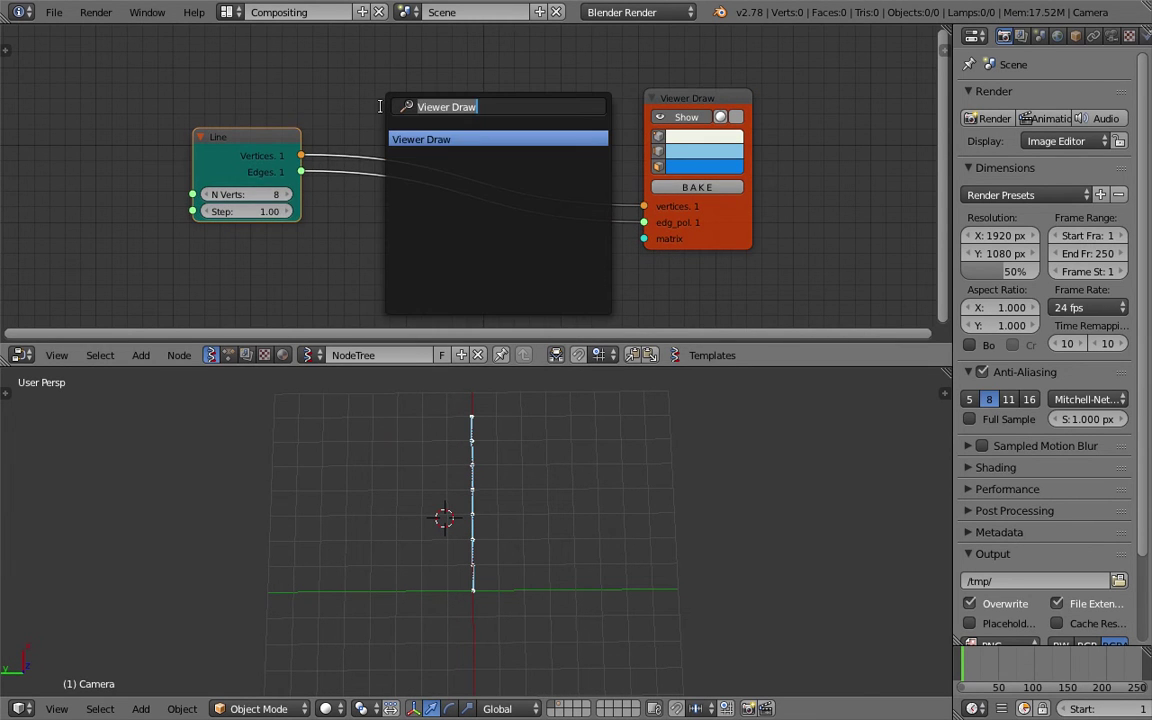
{"action": "type", "text": "vector"}
{"action": "key", "text": "Down"}
{"action": "key", "text": "Down"}
{"action": "key", "text": "Down"}
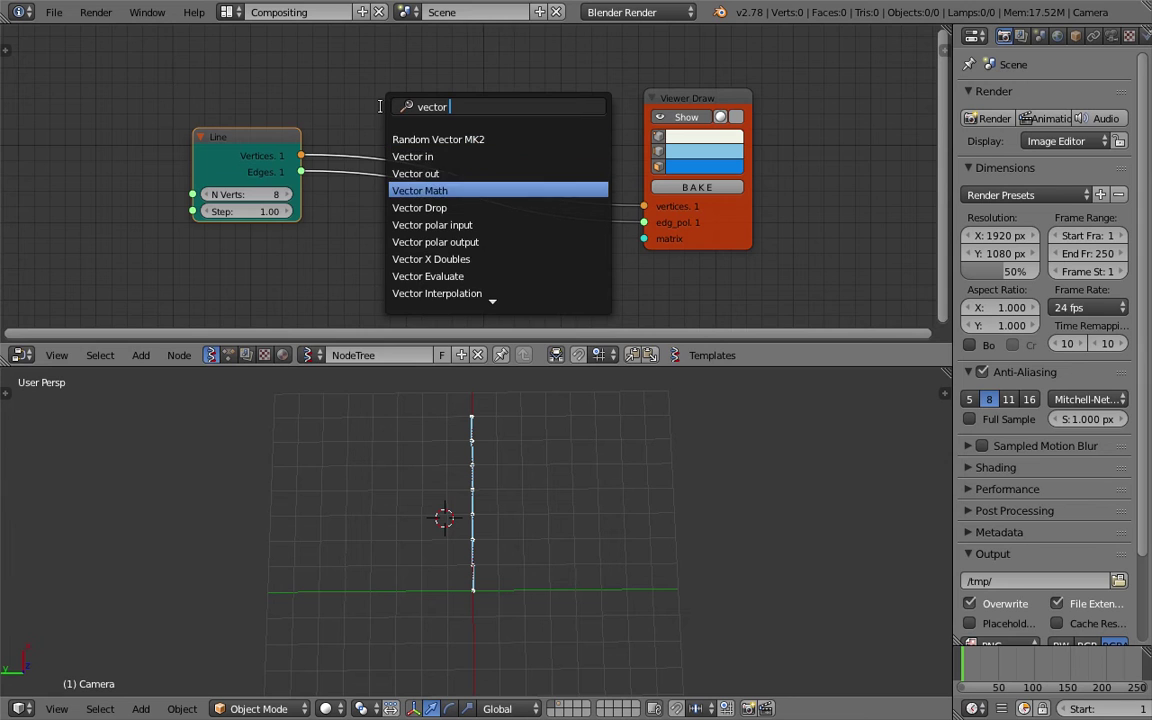
{"action": "key", "text": "Return"}
{"action": "left_click", "coordinate": [409, 88]}
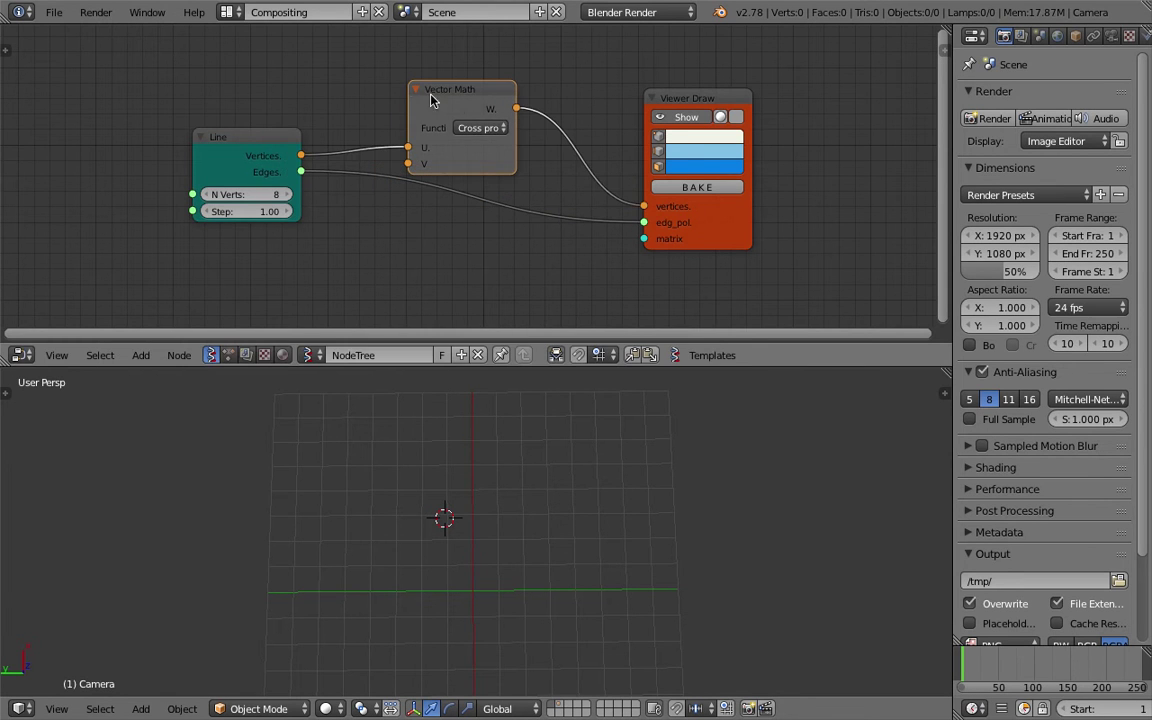
{"action": "left_click", "coordinate": [480, 128]}
{"action": "left_click", "coordinate": [503, 183]}
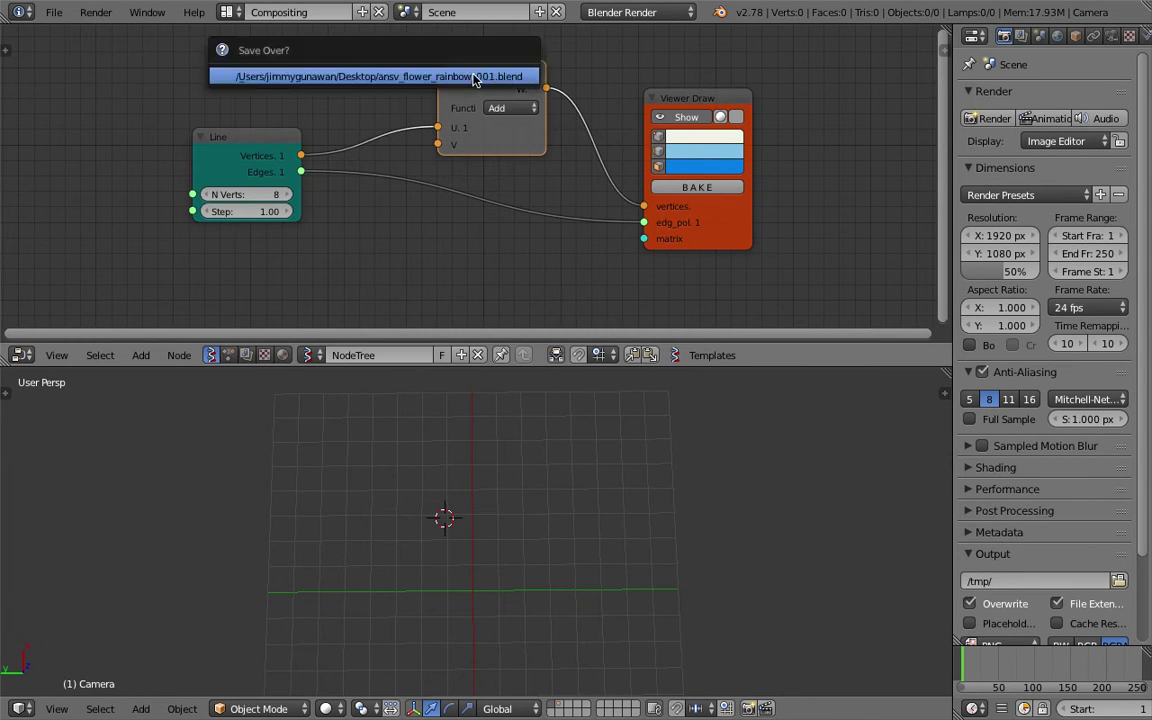
Add a Vector in node above Line, connect its Vectors output to the Add node's V input, and save over the file.
{"action": "key", "text": "shift+a"}
{"action": "left_click", "coordinate": [308, 77]}
{"action": "type", "text": "v"}
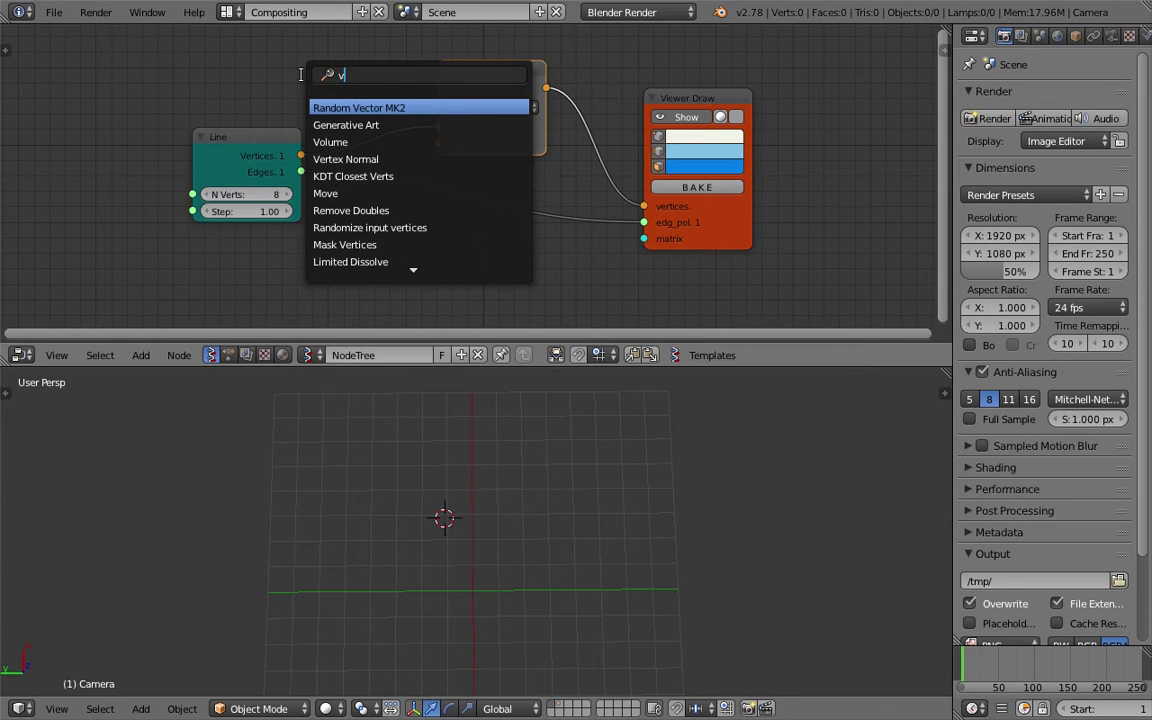
{"action": "type", "text": "ector"}
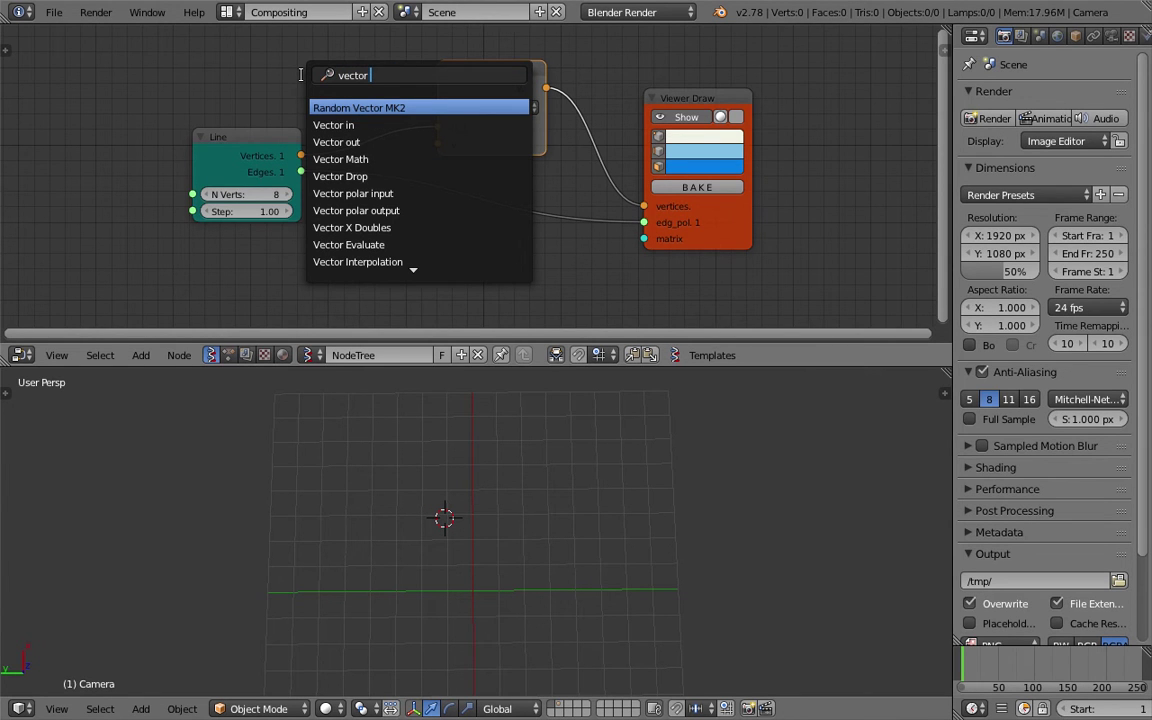
{"action": "key", "text": "Down"}
{"action": "key", "text": "Up"}
{"action": "key", "text": "Down"}
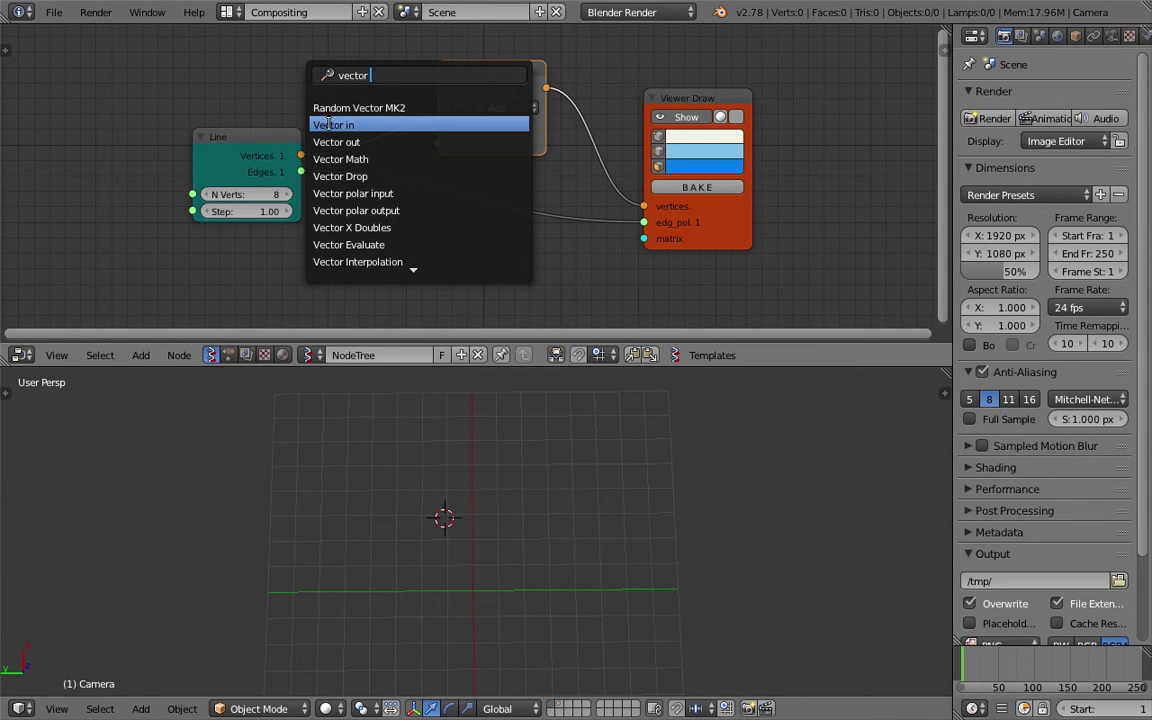
{"action": "key", "text": "Return"}
{"action": "left_click", "coordinate": [280, 55]}
{"action": "left_click_drag", "start_coordinate": [333, 69], "coordinate": [437, 144]}
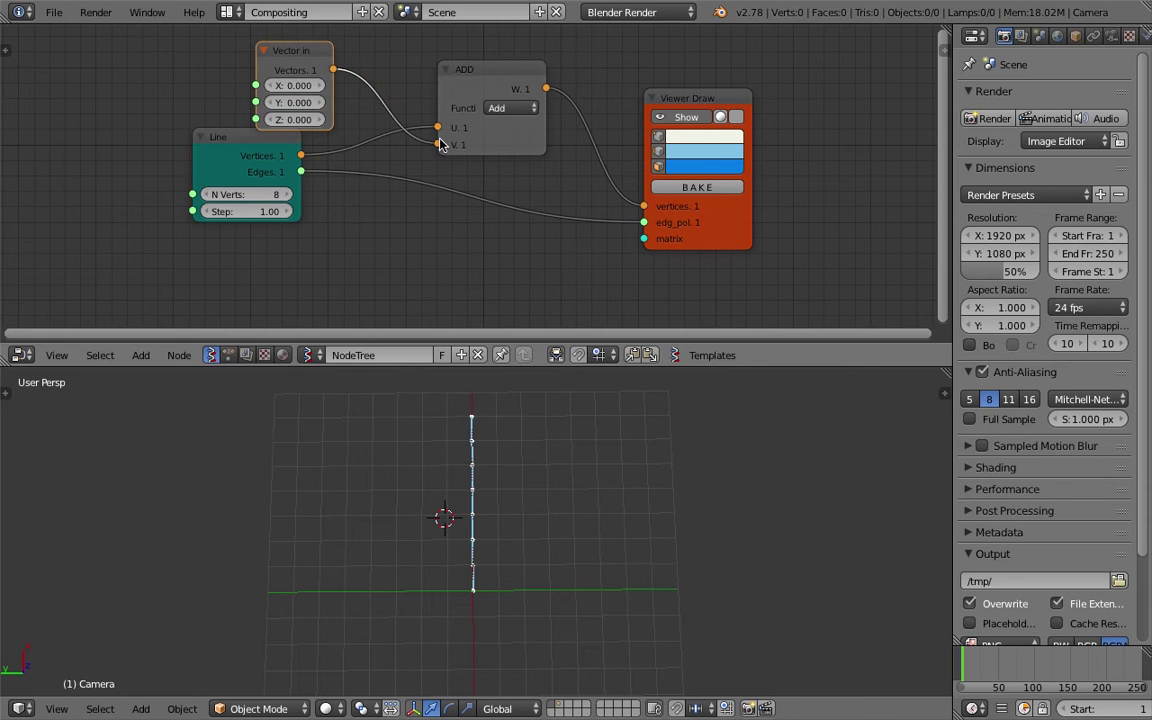
{"action": "key", "text": "ctrl+s"}
{"action": "left_click", "coordinate": [335, 97]}
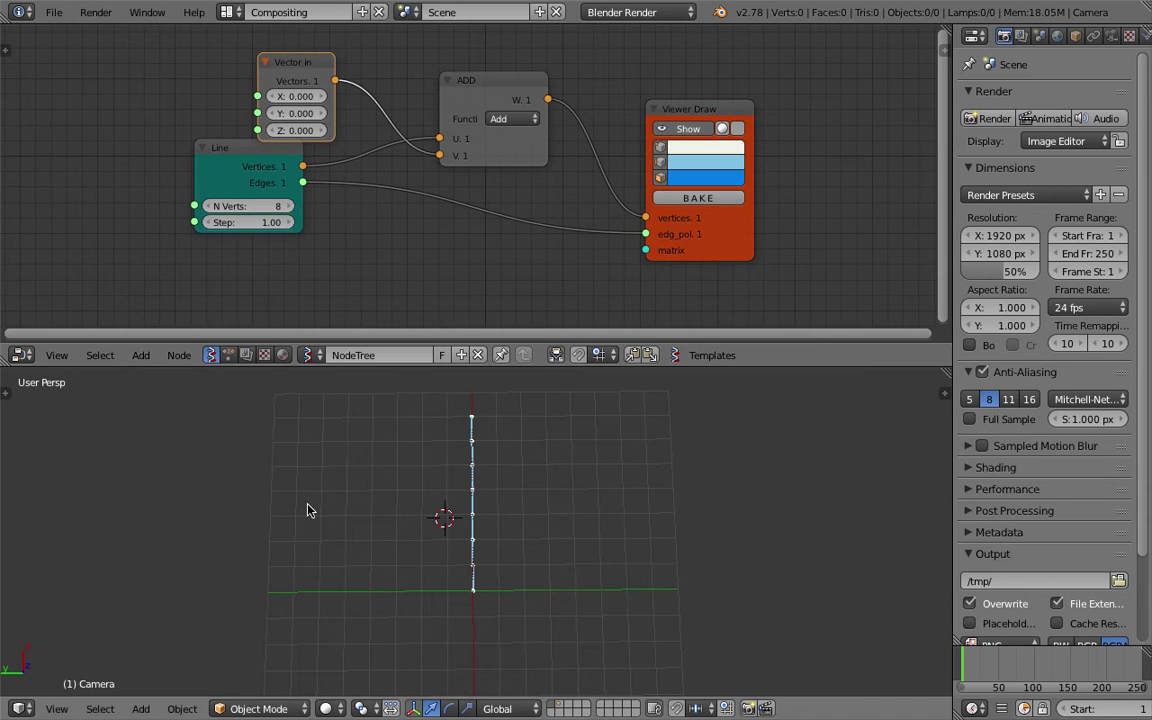
Move the Line node clear of the Vector in node and set Vector in's Y to 0.96.
{"action": "left_click_drag", "start_coordinate": [272, 110], "coordinate": [302, 113]}
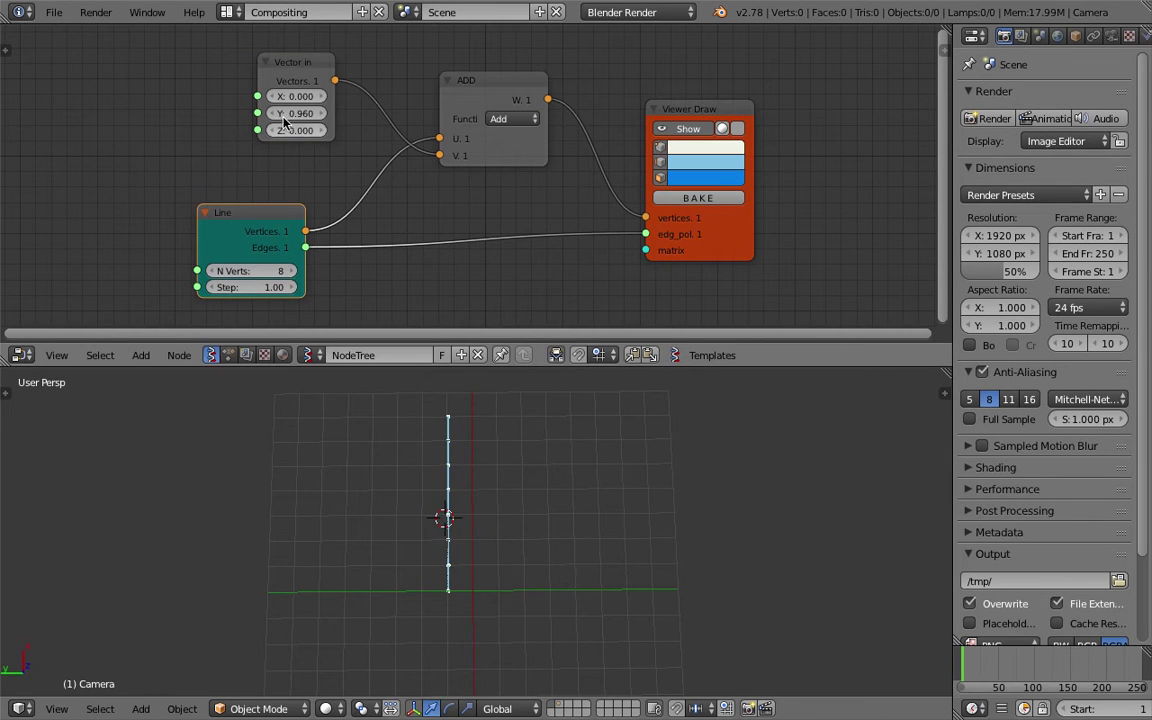
{"action": "mouse_move", "coordinate": [532, 558]}
{"action": "middle_mouse_down"}
{"action": "mouse_move", "coordinate": [586, 620]}
{"action": "mouse_move", "coordinate": [540, 524]}
{"action": "mouse_move", "coordinate": [519, 558]}
{"action": "middle_mouse_up"}
{"action": "left_click", "coordinate": [527, 525]}
{"action": "left_click", "coordinate": [512, 614]}
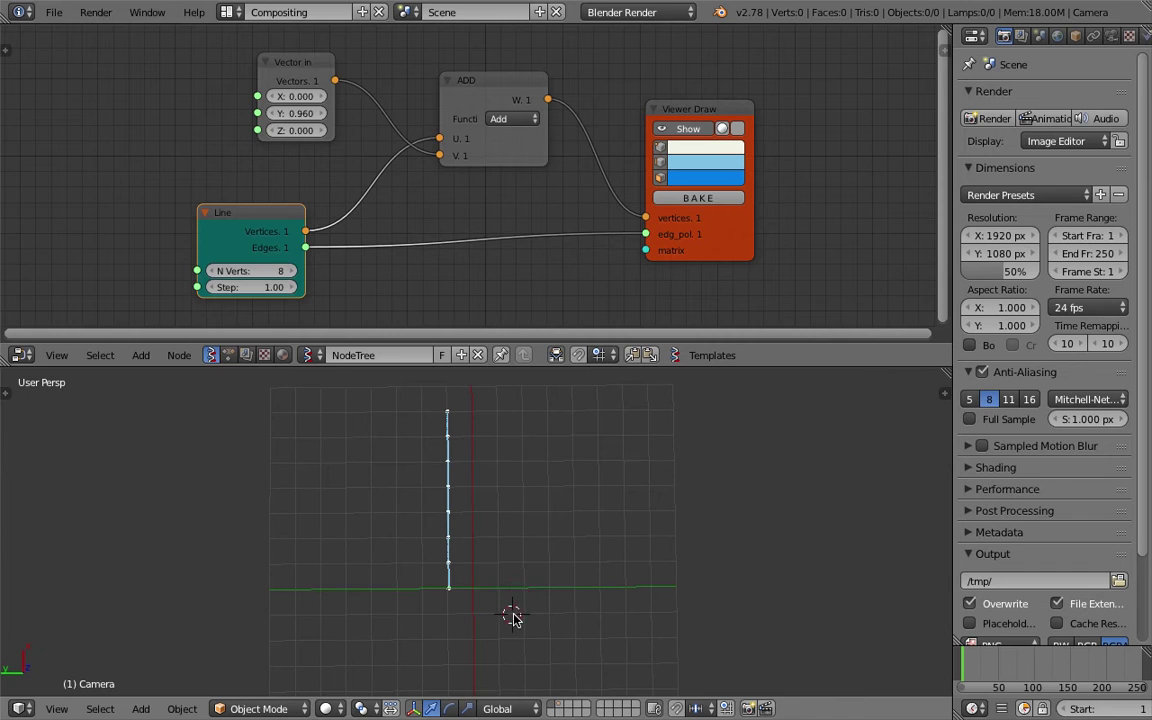
Add a Range Float node beside Vector in and save over the file.
{"action": "middle_click_drag", "start_coordinate": [194, 146], "coordinate": [210, 142]}
{"action": "key", "text": "shift+a"}
{"action": "left_click", "coordinate": [184, 130]}
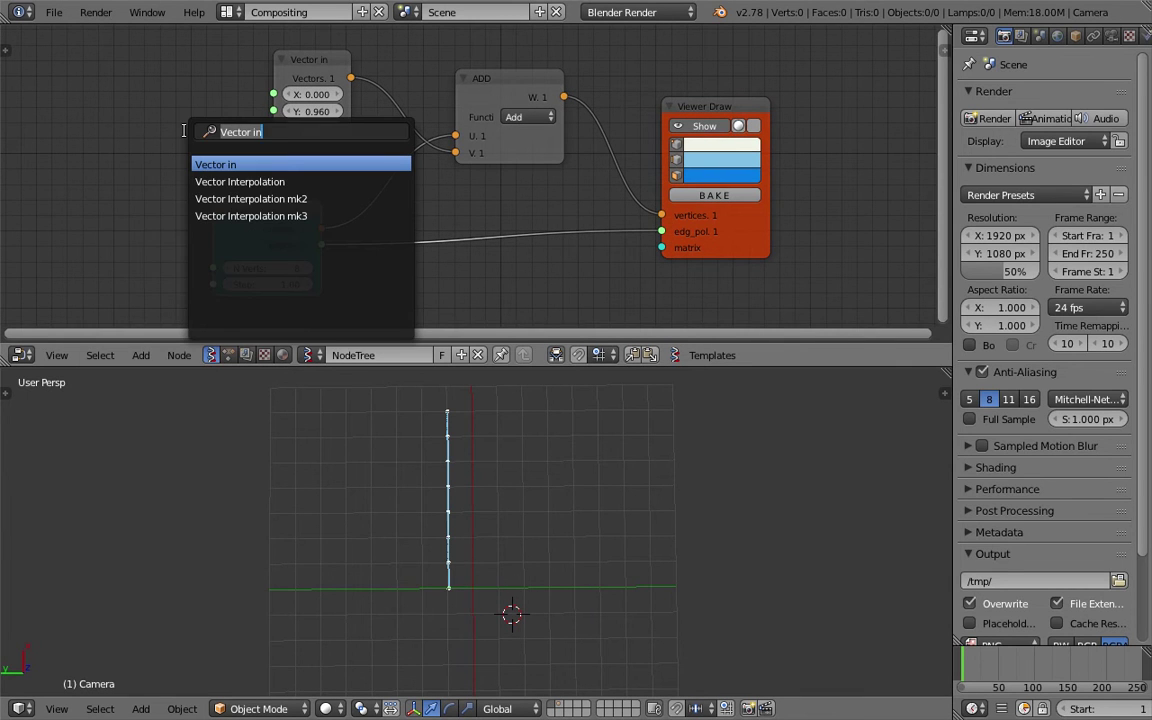
{"action": "type", "text": "float"}
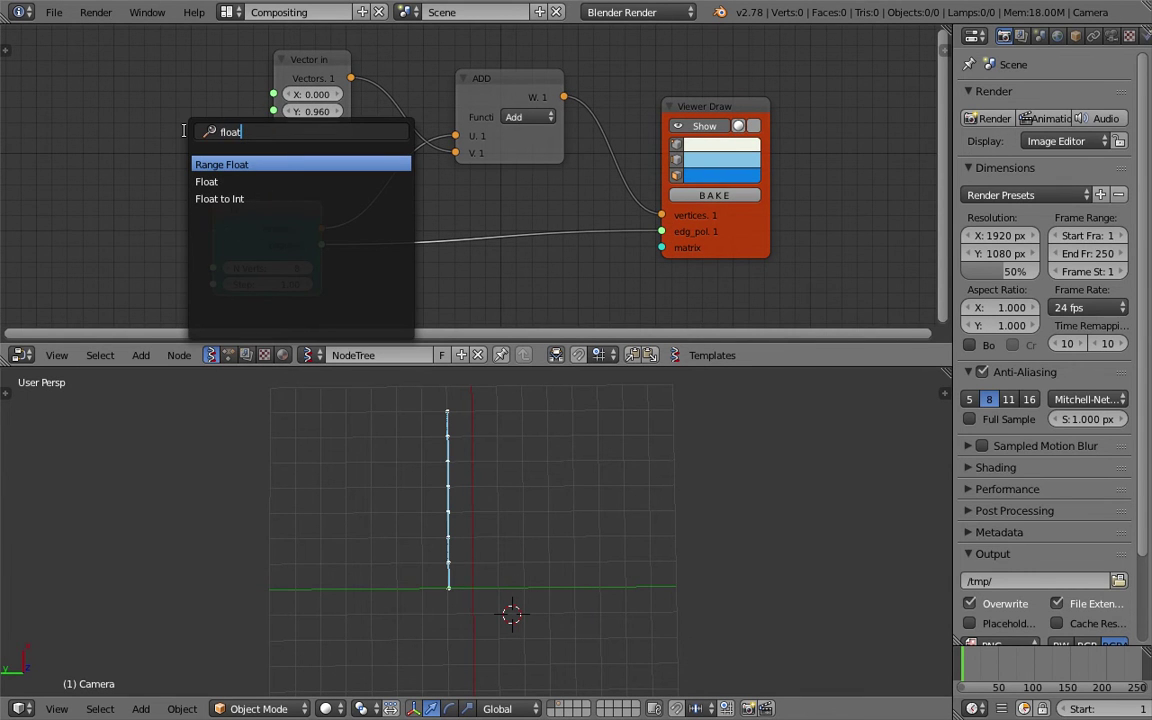
{"action": "key", "text": "Return"}
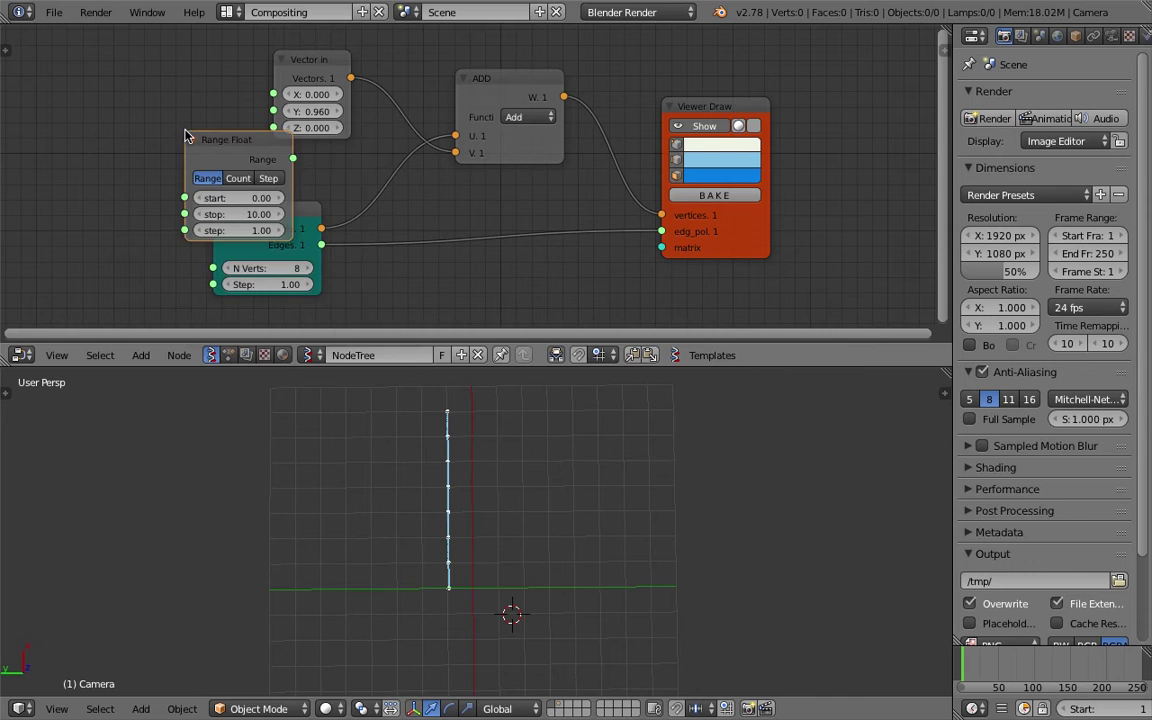
{"action": "left_click", "coordinate": [104, 86]}
{"action": "key", "text": "ctrl+s"}
{"action": "left_click", "coordinate": [105, 87]}
Connect Range Float's Range output to Vector in's Y input and save over the file.
{"action": "left_click_drag", "start_coordinate": [164, 97], "coordinate": [273, 111]}
{"action": "key", "text": "ctrl+s"}
{"action": "left_click", "coordinate": [236, 103]}
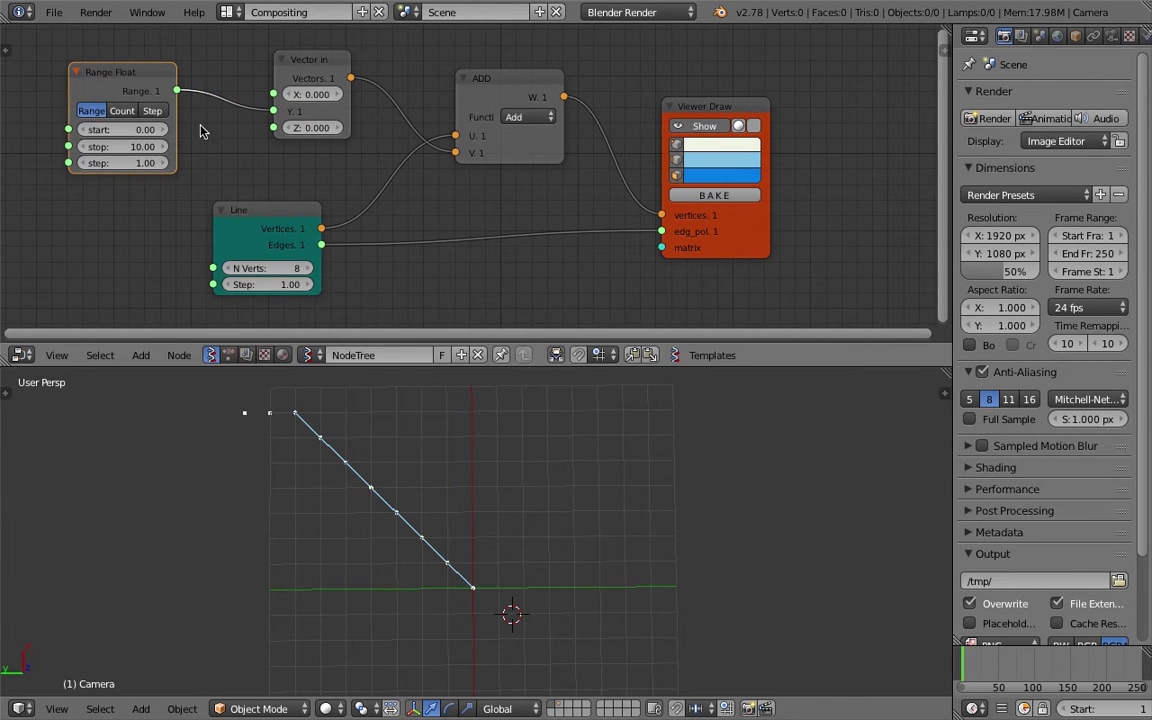
Widen the Range Float node, switch it to Step mode with a count of 8, and save over the file.
{"action": "left_click", "coordinate": [120, 111]}
{"action": "left_click", "coordinate": [96, 112]}
{"action": "left_click", "coordinate": [122, 110]}
{"action": "left_click_drag", "start_coordinate": [175, 122], "coordinate": [204, 122]}
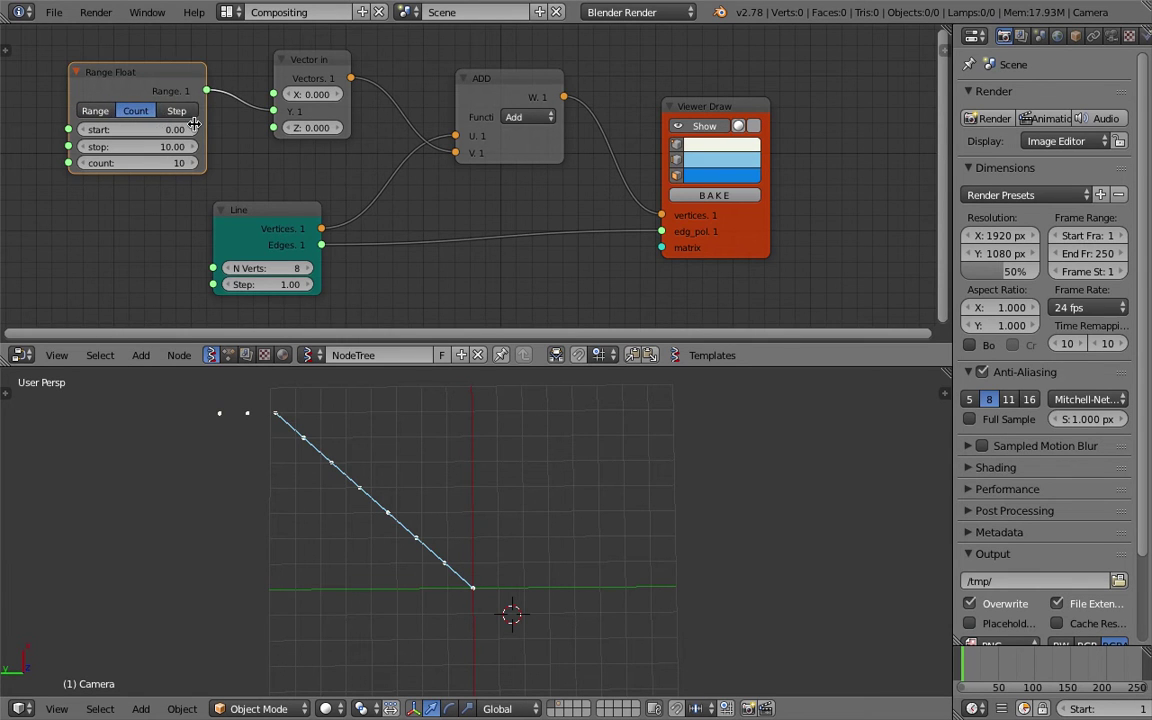
{"action": "left_click", "coordinate": [177, 110]}
{"action": "middle_click_drag", "start_coordinate": [167, 163], "coordinate": [231, 143]}
{"action": "left_click_drag", "start_coordinate": [231, 143], "coordinate": [177, 142]}
{"action": "key", "text": "ctrl+s"}
{"action": "left_click", "coordinate": [177, 142]}
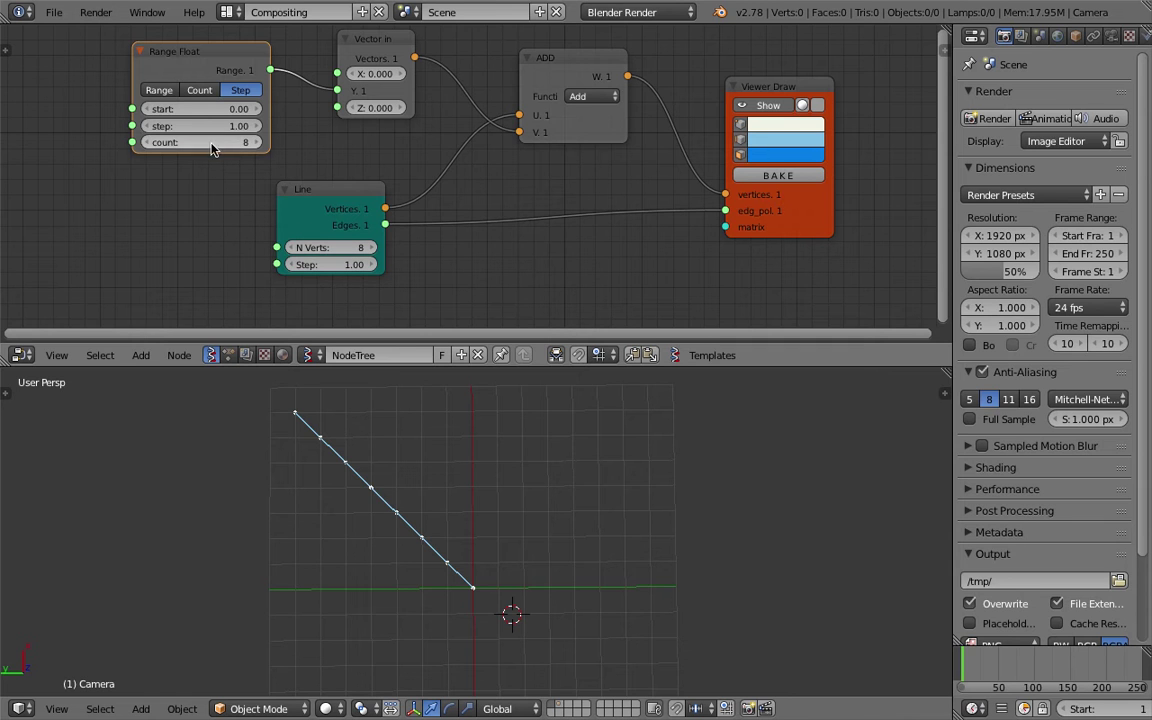
Adjust the Line node's position and add an Int node in the free space before it.
{"action": "left_click_drag", "start_coordinate": [298, 190], "coordinate": [335, 193]}
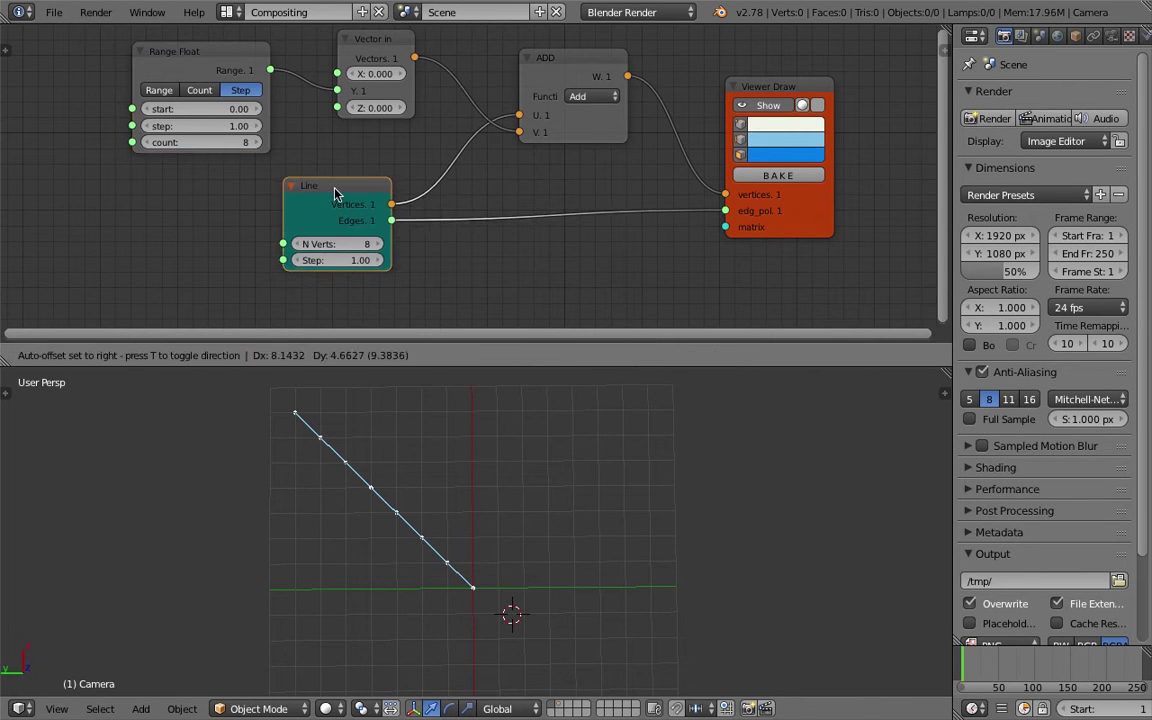
{"action": "key", "text": "shift+a"}
{"action": "left_click", "coordinate": [190, 199]}
{"action": "type", "text": "int"}
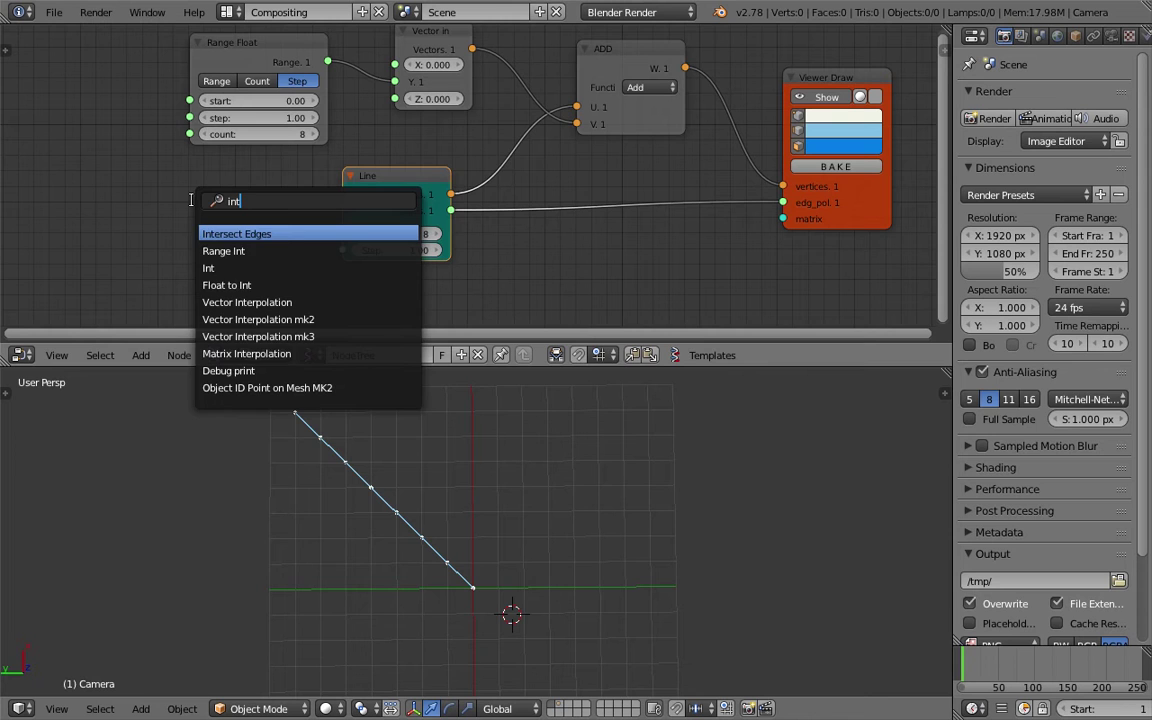
{"action": "key", "text": "Down"}
{"action": "key", "text": "Down"}
{"action": "key", "text": "Return"}
{"action": "left_click", "coordinate": [168, 204]}
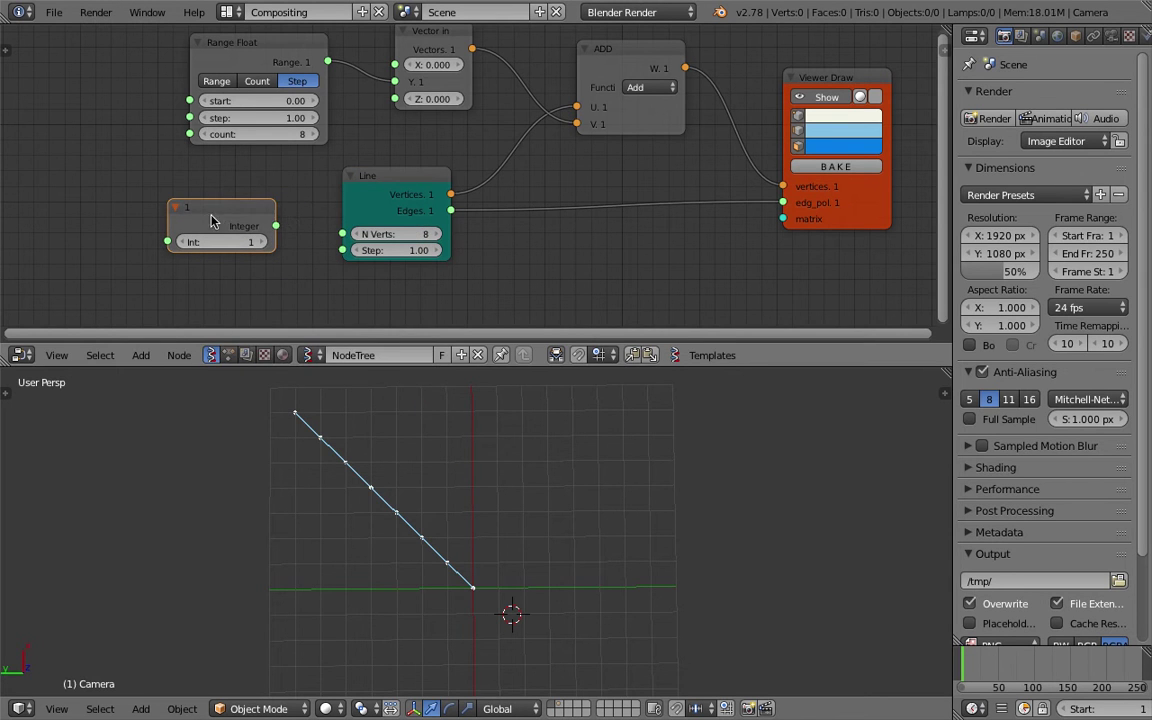
Connect the Int node's Integer output to Line's N Verts and Range Float's count, and set Int to 10.
{"action": "left_click_drag", "start_coordinate": [275, 225], "coordinate": [343, 234]}
{"action": "mouse_move", "coordinate": [228, 205]}
{"action": "left_mouse_down"}
{"action": "mouse_move", "coordinate": [128, 195]}
{"action": "mouse_move", "coordinate": [189, 134]}
{"action": "left_mouse_up"}
{"action": "mouse_move", "coordinate": [140, 233]}
{"action": "left_mouse_down"}
{"action": "mouse_move", "coordinate": [226, 233]}
{"action": "mouse_move", "coordinate": [184, 233]}
{"action": "left_mouse_up"}
{"action": "scroll", "coordinate": [422, 499], "scroll_direction": "down", "scroll_amount": 2}
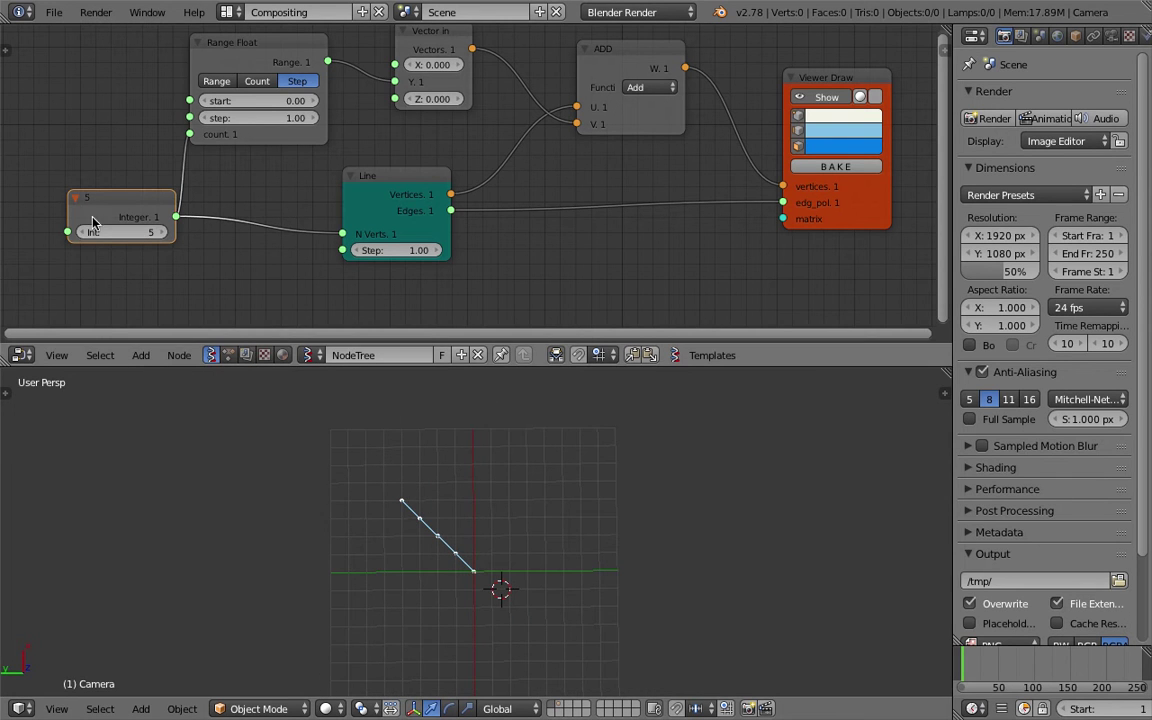
{"action": "left_click_drag", "start_coordinate": [108, 232], "coordinate": [165, 232]}
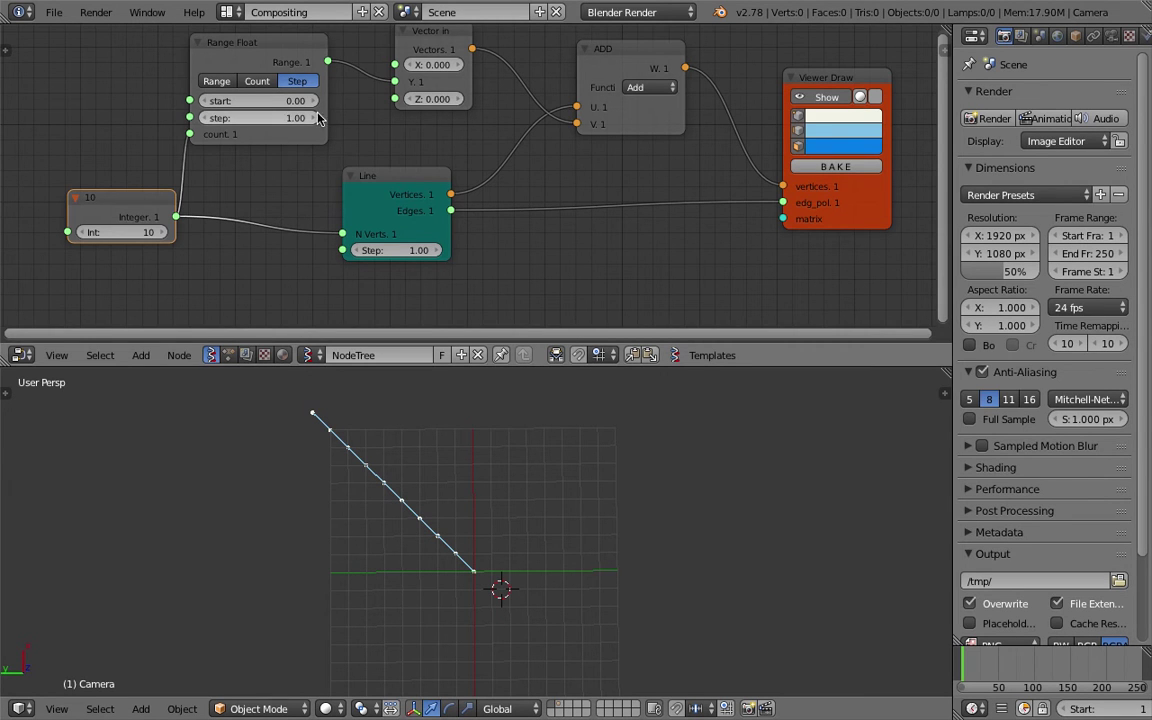
Move the Range Float node slightly and save over the file.
{"action": "left_click_drag", "start_coordinate": [268, 52], "coordinate": [280, 60]}
{"action": "key", "text": "ctrl+s"}
{"action": "left_click", "coordinate": [280, 62]}
Try a smaller step on Range Float, restore it to 1.00, and save over the file.
{"action": "left_click_drag", "start_coordinate": [278, 125], "coordinate": [248, 125]}
{"action": "left_click", "coordinate": [304, 128]}
{"action": "type", "text": "1"}
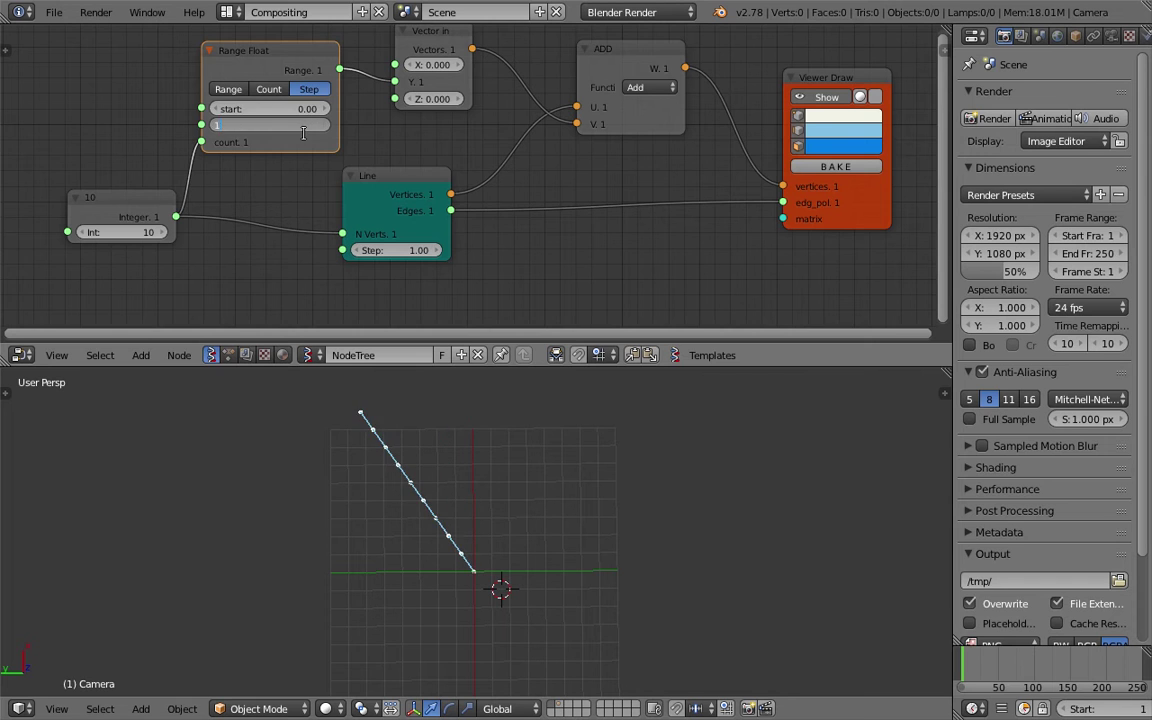
{"action": "key", "text": "Return"}
{"action": "key", "text": "ctrl+s"}
{"action": "left_click", "coordinate": [301, 154]}
Try other step values on the Line and Range Float nodes and set both back to 1.00.
{"action": "left_click_drag", "start_coordinate": [375, 254], "coordinate": [407, 254]}
{"action": "left_click_drag", "start_coordinate": [294, 127], "coordinate": [265, 125]}
{"action": "left_click", "coordinate": [395, 250]}
{"action": "type", "text": "1"}
{"action": "key", "text": "Return"}
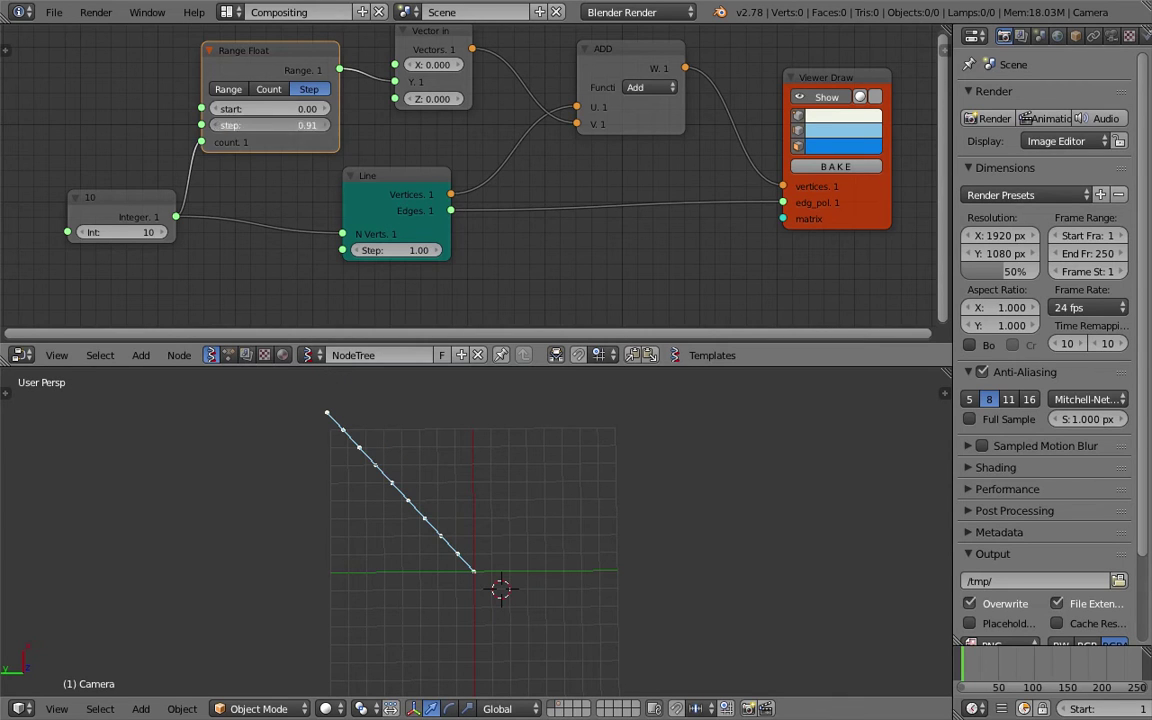
{"action": "left_click", "coordinate": [283, 134]}
{"action": "type", "text": "1"}
{"action": "key", "text": "Return"}
{"action": "scroll", "coordinate": [447, 420], "scroll_direction": "down", "scroll_amount": 1}
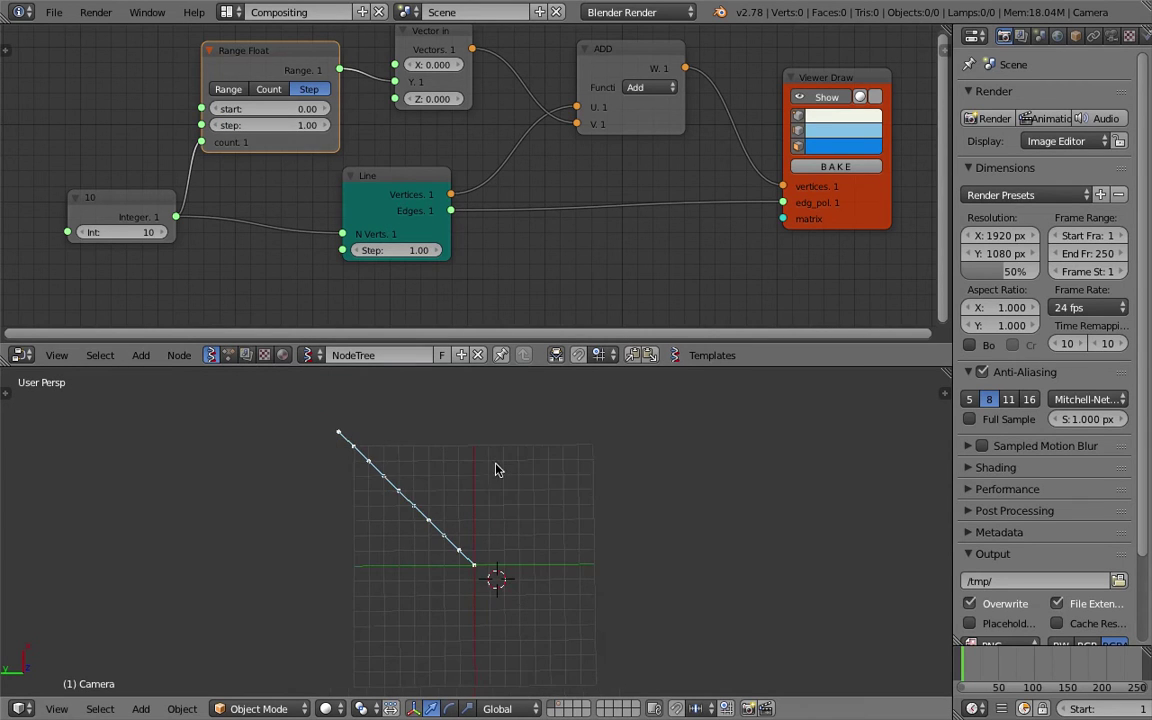
{"action": "key", "text": "ctrl+s"}
{"action": "left_click", "coordinate": [500, 493]}
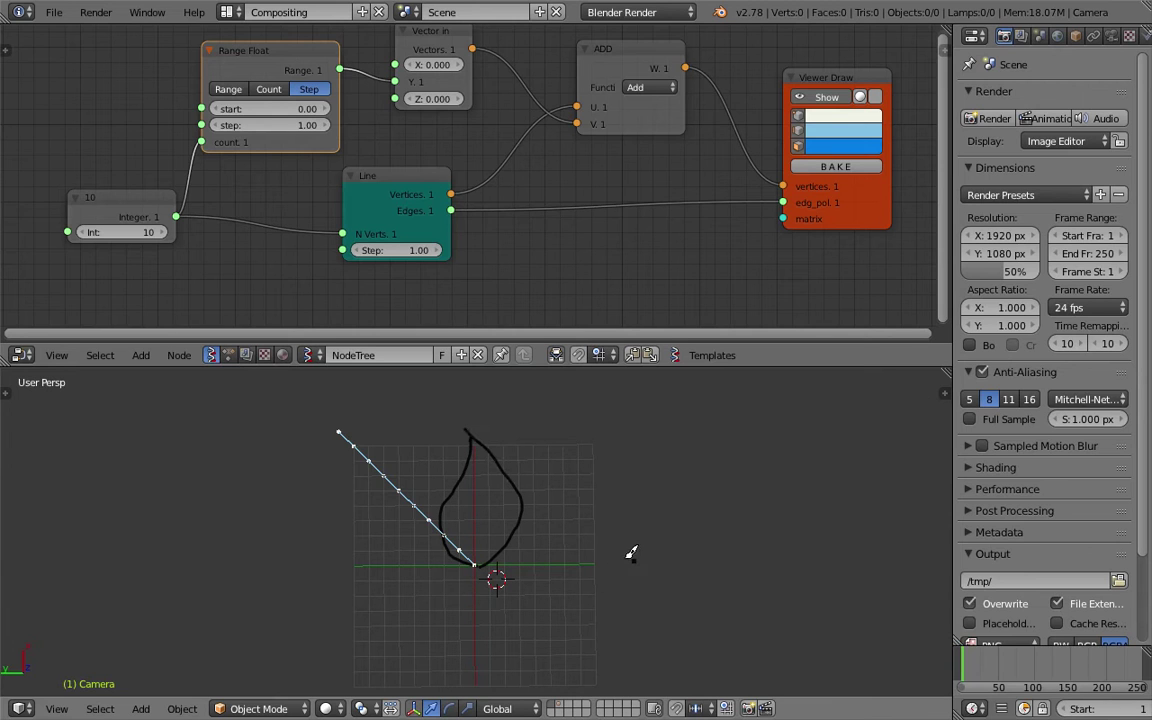
Delete the grease pencil layer containing the leaf sketches and hide the 3D view's properties sidebar.
{"action": "key", "text": "n"}
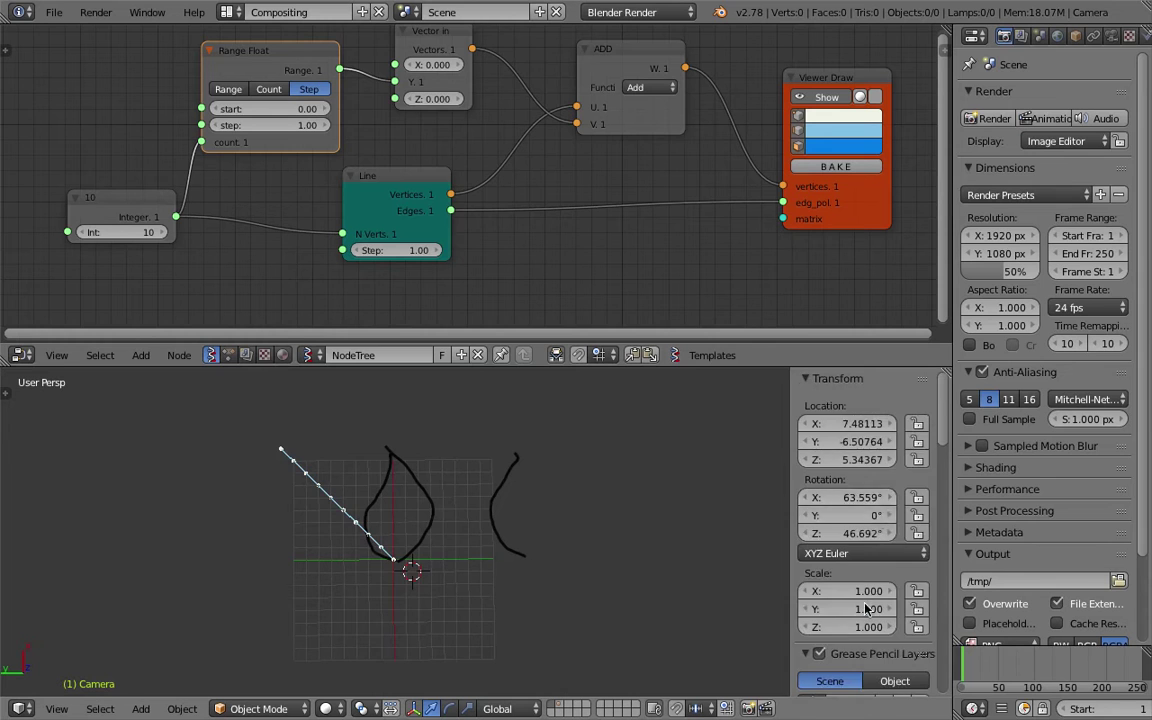
{"action": "scroll", "coordinate": [866, 594], "scroll_direction": "down", "scroll_amount": 7}
{"action": "left_click", "coordinate": [919, 450]}
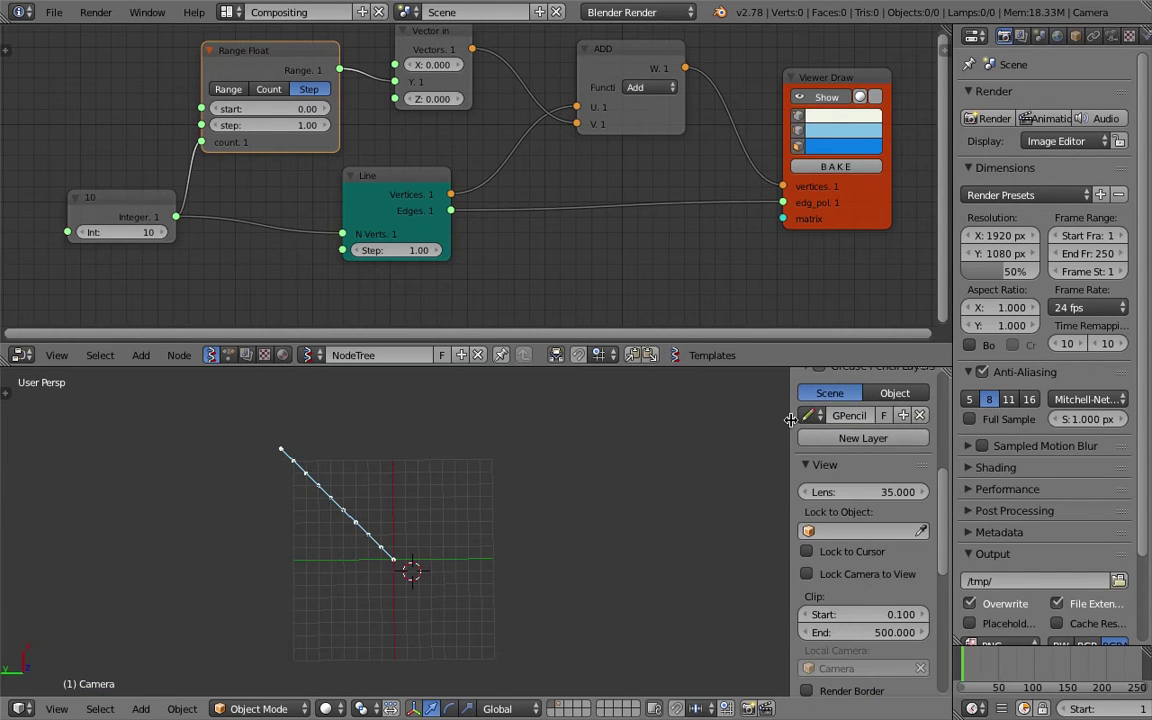
{"action": "left_click_drag", "start_coordinate": [790, 419], "coordinate": [913, 437]}
{"action": "middle_click_drag", "start_coordinate": [554, 477], "coordinate": [547, 520], "text": "shift"}
Move the Int and Range Float nodes further away from Line and Vector in, and save over the file.
{"action": "middle_click_drag", "start_coordinate": [120, 205], "coordinate": [163, 208]}
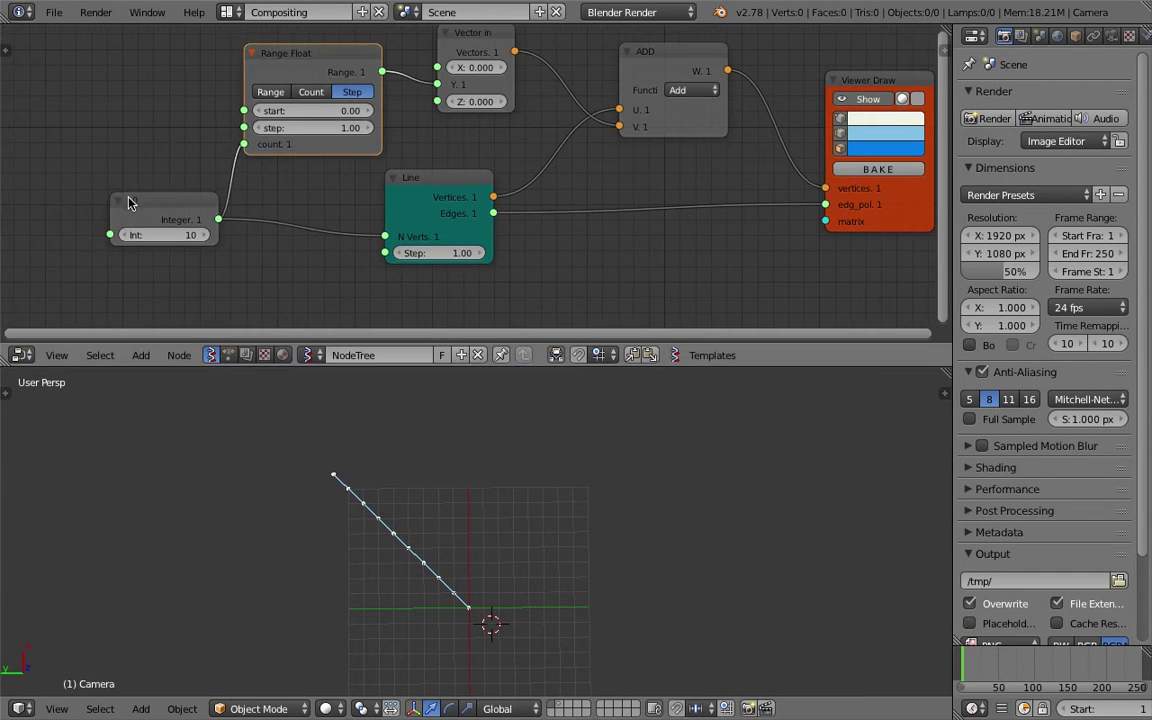
{"action": "left_click_drag", "start_coordinate": [163, 208], "coordinate": [75, 168]}
{"action": "key", "text": "ctrl+s"}
{"action": "left_click", "coordinate": [76, 170]}
{"action": "middle_click_drag", "start_coordinate": [88, 164], "coordinate": [132, 182]}
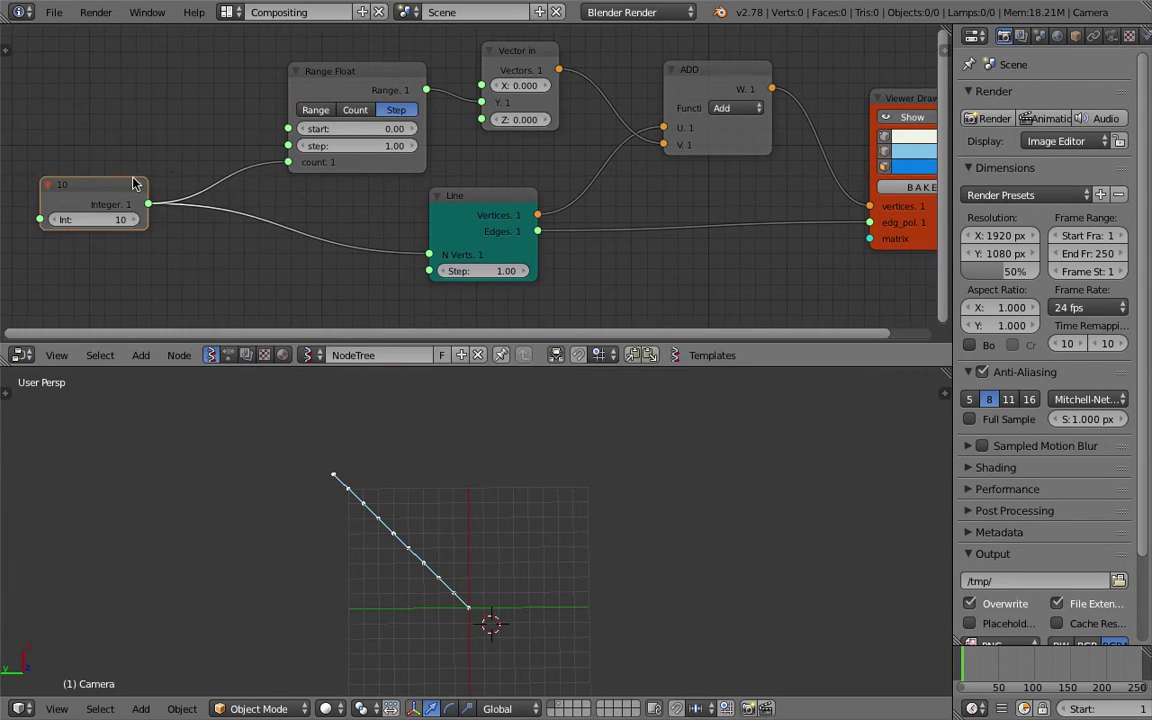
{"action": "left_click_drag", "start_coordinate": [107, 181], "coordinate": [64, 203]}
{"action": "key", "text": "ctrl+s"}
{"action": "left_click", "coordinate": [64, 204]}
{"action": "middle_click_drag", "start_coordinate": [159, 146], "coordinate": [173, 134]}
{"action": "left_click_drag", "start_coordinate": [336, 80], "coordinate": [225, 72]}
{"action": "middle_click_drag", "start_coordinate": [241, 124], "coordinate": [218, 193]}
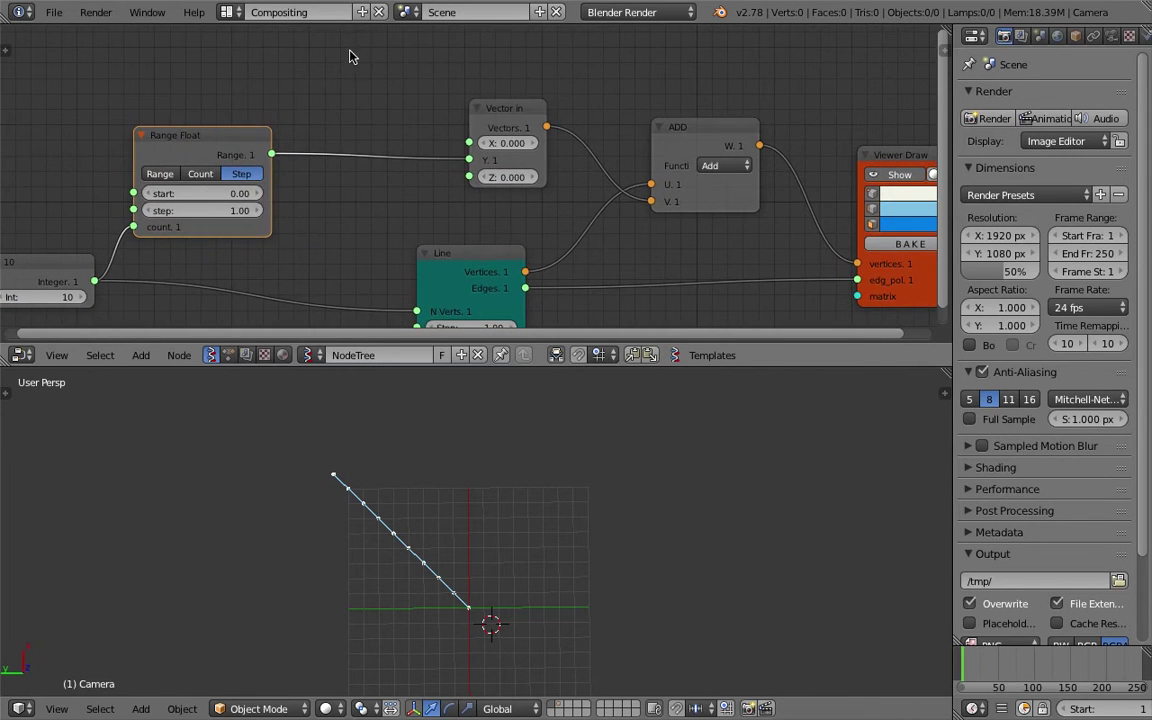
Add a Stethoscope node above Vector in and connect Range Float's Range output to its Data input.
{"action": "key", "text": "space"}
{"action": "type", "text": "ste"}
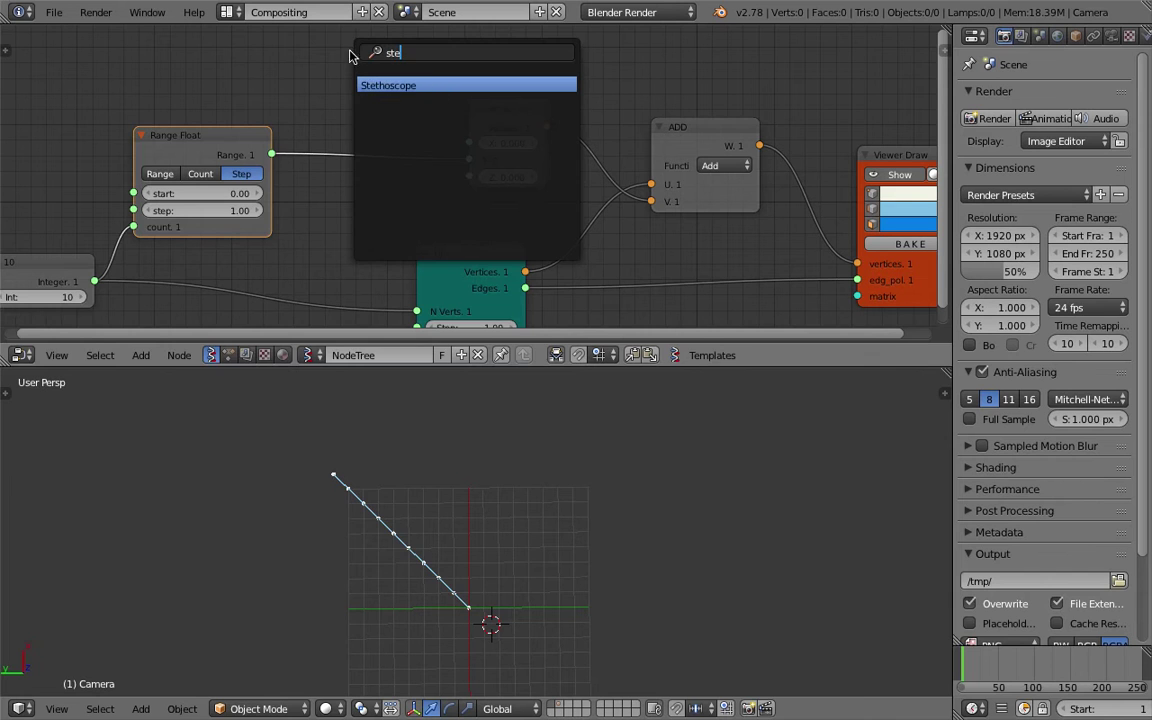
{"action": "key", "text": "Return"}
{"action": "mouse_move", "coordinate": [278, 150]}
{"action": "left_mouse_down"}
{"action": "mouse_move", "coordinate": [288, 149]}
{"action": "mouse_move", "coordinate": [270, 155]}
{"action": "left_mouse_up"}
{"action": "left_click_drag", "start_coordinate": [272, 154], "coordinate": [343, 103]}
{"action": "scroll", "coordinate": [295, 104], "scroll_direction": "down", "scroll_amount": 1}
{"action": "middle_click_drag", "start_coordinate": [293, 103], "coordinate": [197, 127]}
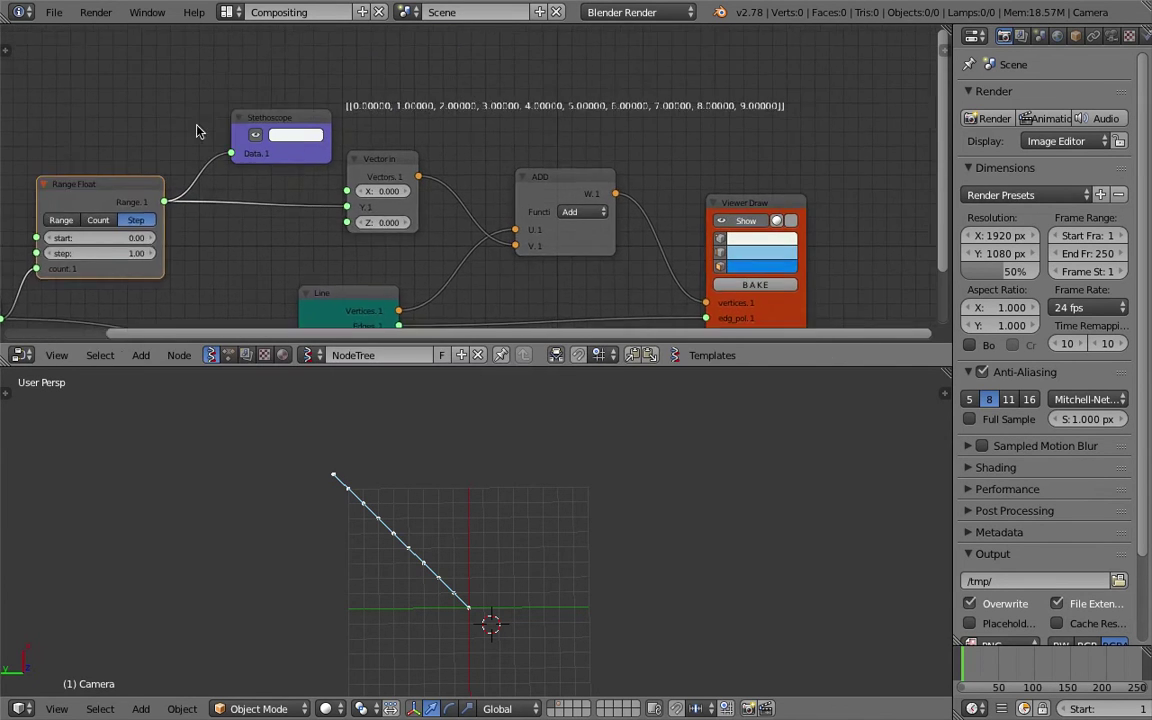
{"action": "scroll", "coordinate": [197, 127], "scroll_direction": "up", "scroll_amount": 1}
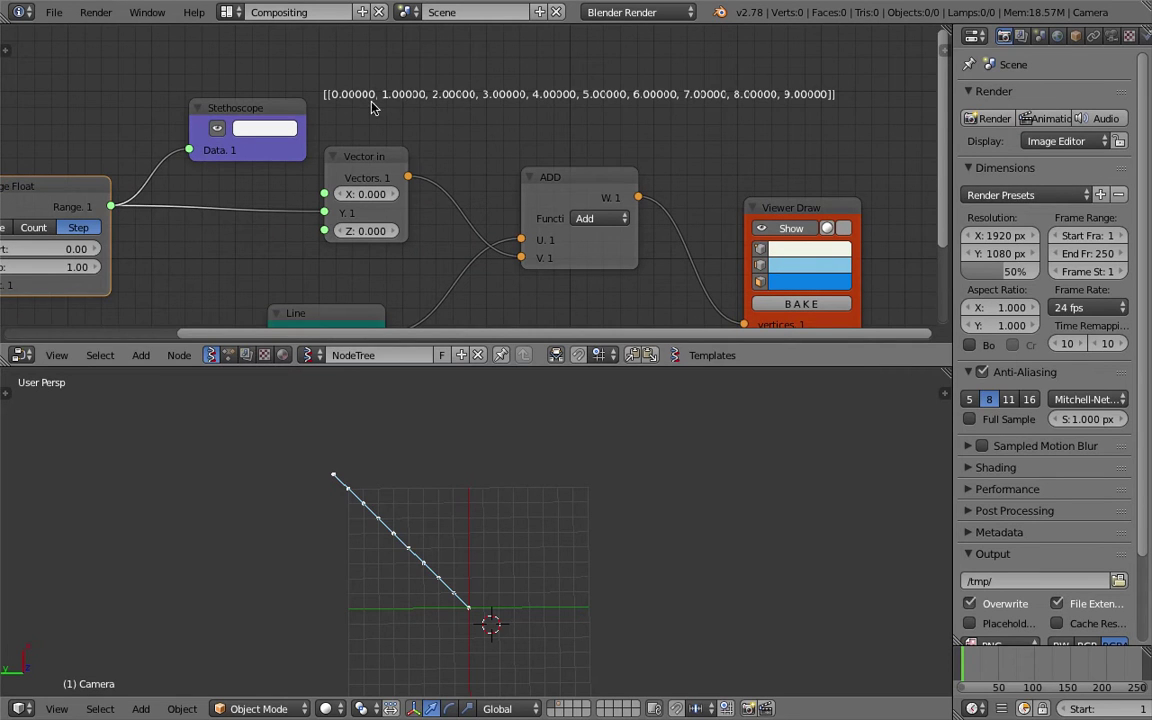
{"action": "left_click_drag", "start_coordinate": [272, 108], "coordinate": [350, 84]}
{"action": "scroll", "coordinate": [390, 103], "scroll_direction": "down", "scroll_amount": 2}
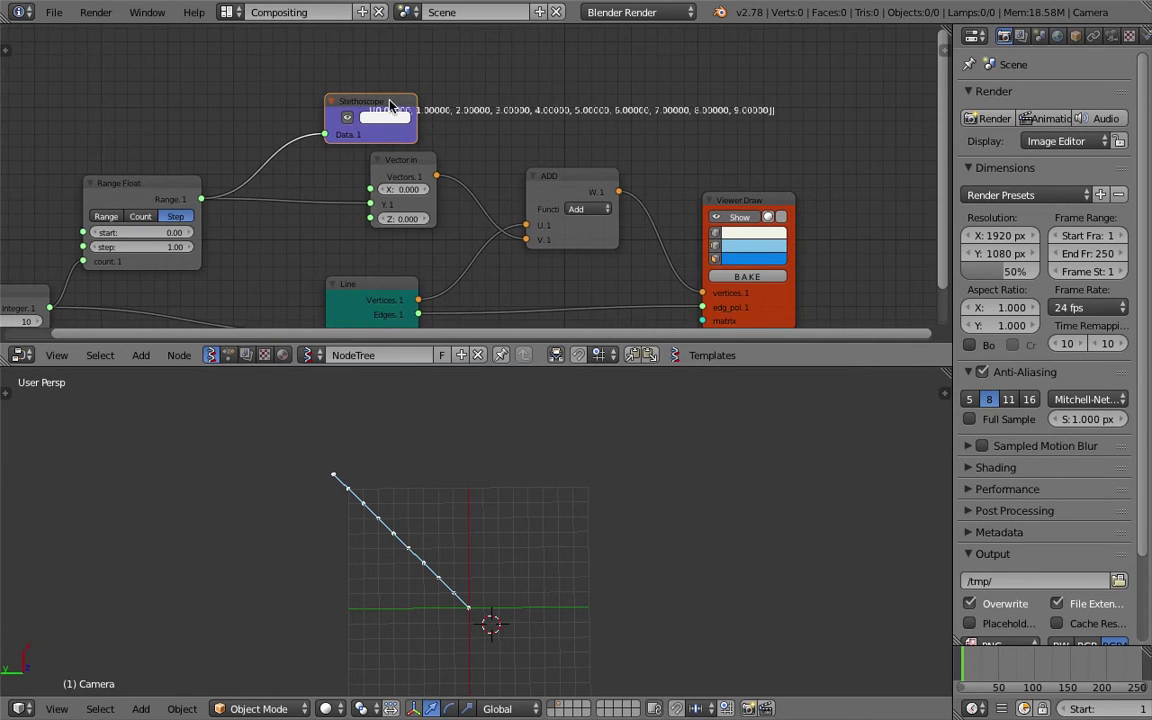
Delete the Stethoscope node from the node tree.
{"action": "key", "text": "x"}
{"action": "middle_click_drag", "start_coordinate": [343, 103], "coordinate": [448, 105]}
{"action": "middle_click_drag", "start_coordinate": [387, 126], "coordinate": [390, 108]}
Add a Math node with the Sine function on the link between Range Float and Vector in.
{"action": "key", "text": "alt+space"}
{"action": "type", "text": "ma"}
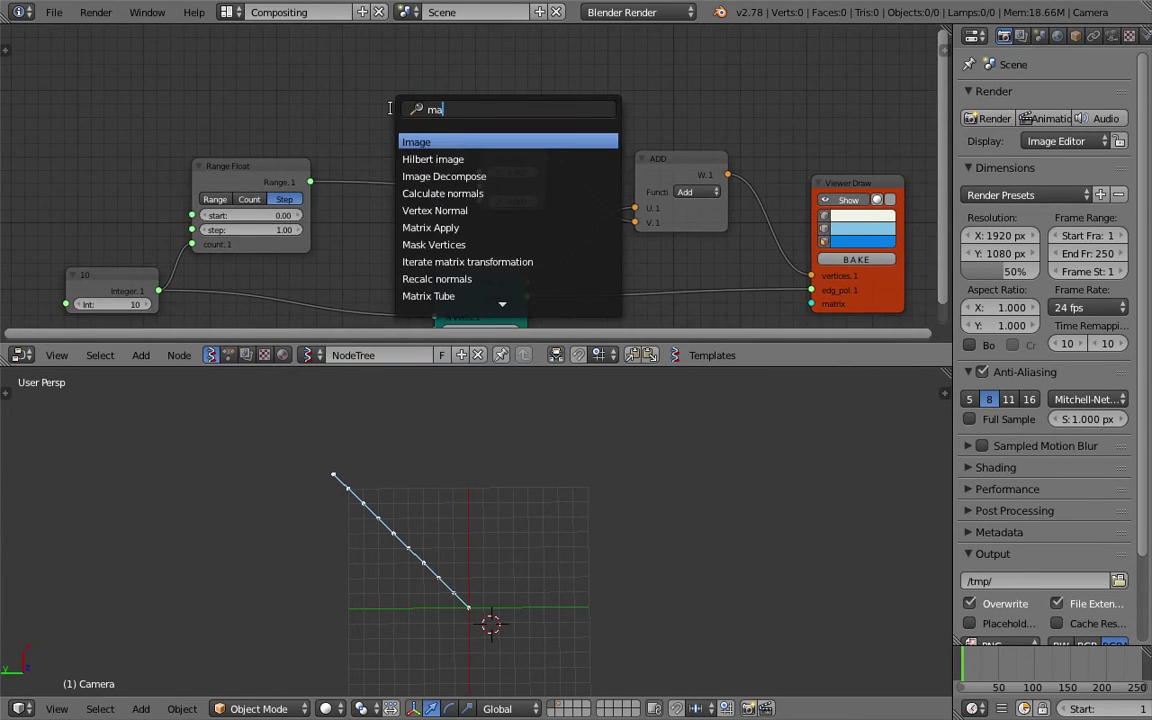
{"action": "type", "text": "h"}
{"action": "key", "text": "BackSpace"}
{"action": "type", "text": "th"}
{"action": "key", "text": "Down"}
{"action": "key", "text": "Return"}
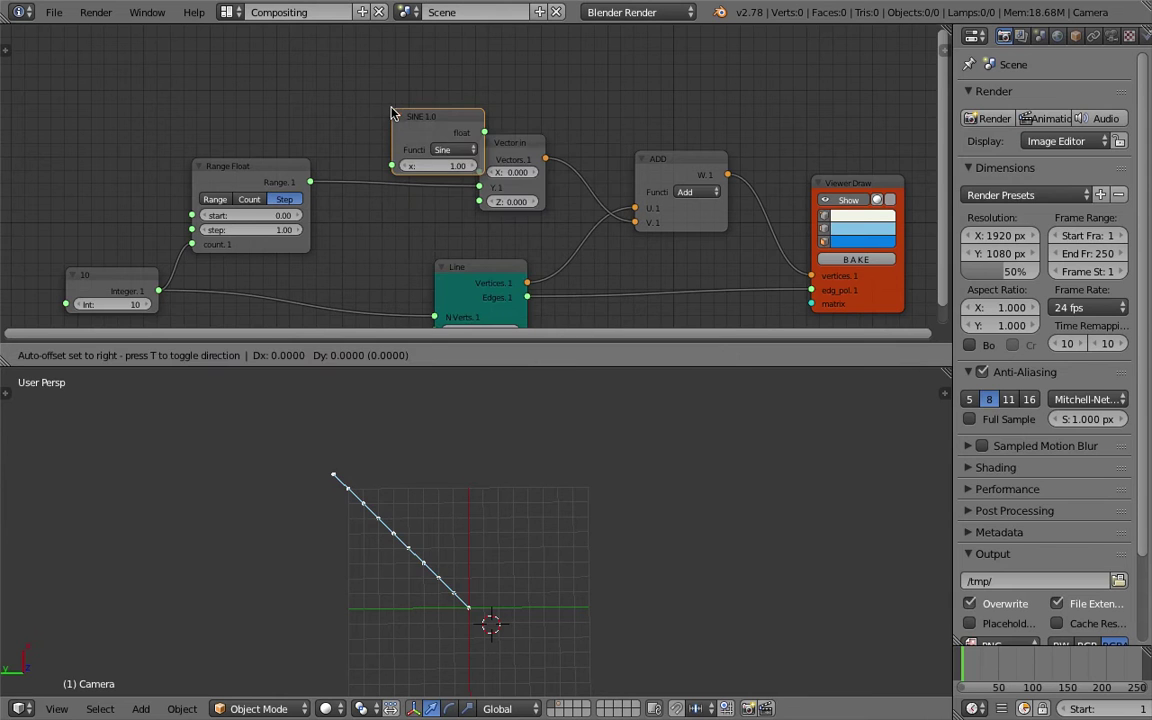
{"action": "left_click", "coordinate": [364, 141]}
{"action": "middle_click_drag", "start_coordinate": [357, 172], "coordinate": [350, 161]}
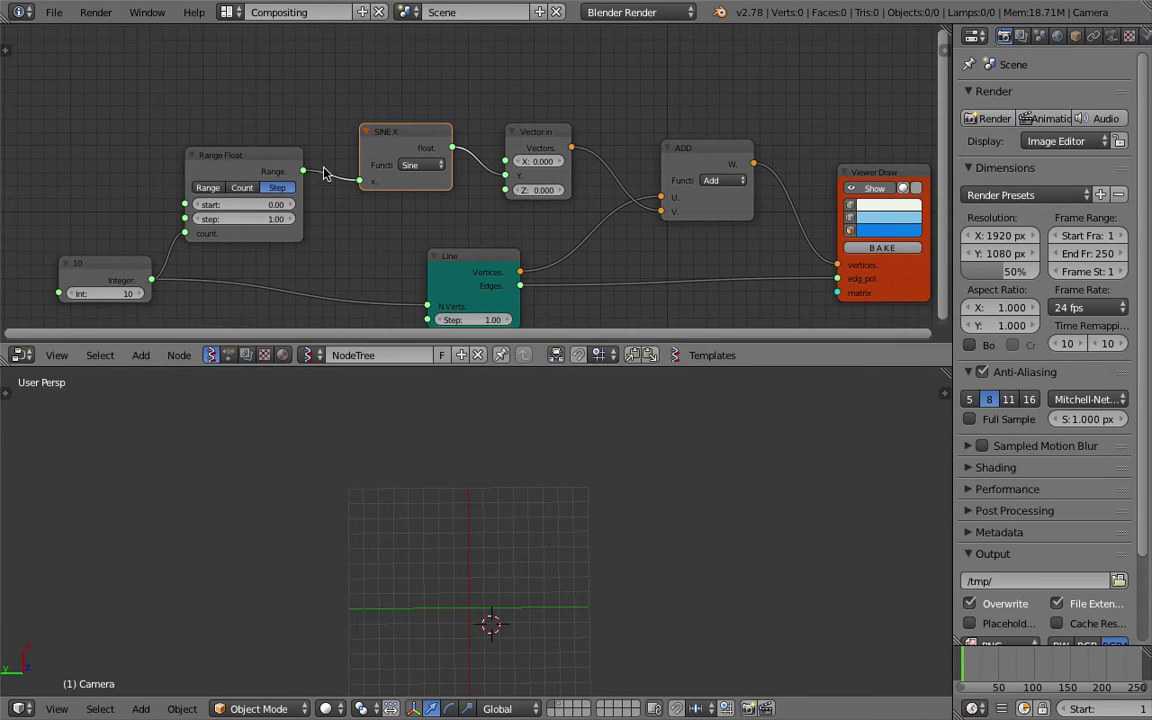
Move the Range Float and Sine nodes further away from Vector in to space out the chain.
{"action": "left_click_drag", "start_coordinate": [285, 160], "coordinate": [265, 148]}
{"action": "left_click_drag", "start_coordinate": [385, 134], "coordinate": [339, 126]}
{"action": "middle_click_drag", "start_coordinate": [365, 135], "coordinate": [354, 133]}
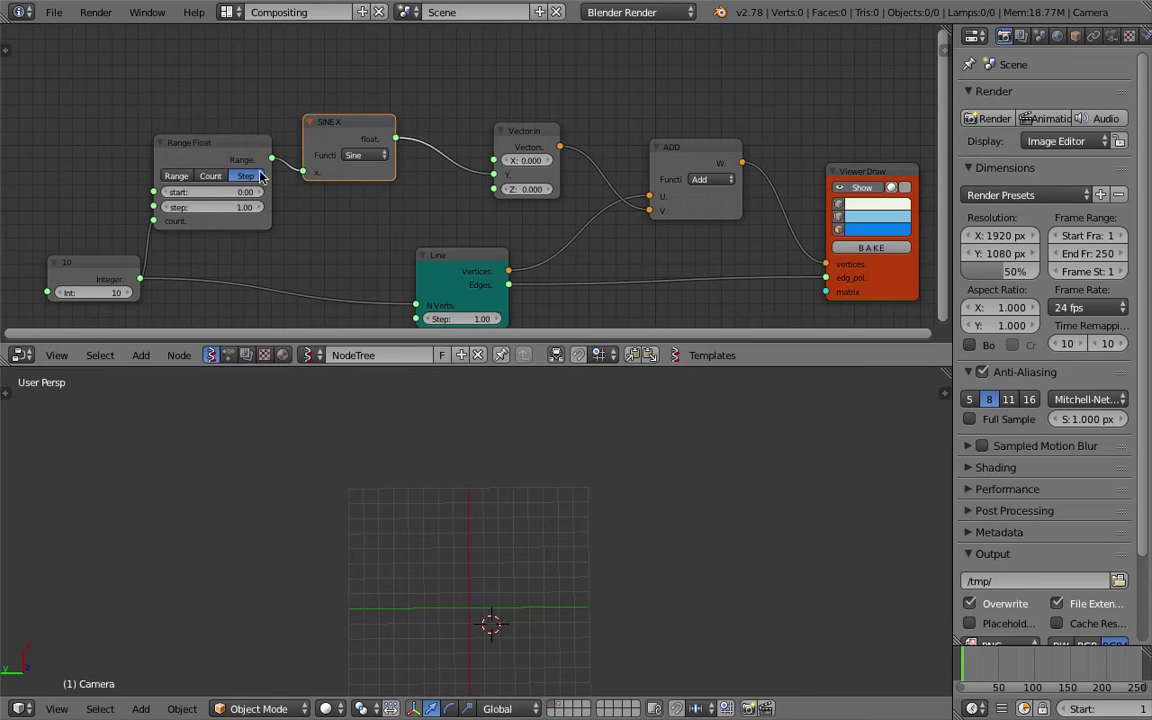
{"action": "left_click_drag", "start_coordinate": [182, 146], "coordinate": [156, 136]}
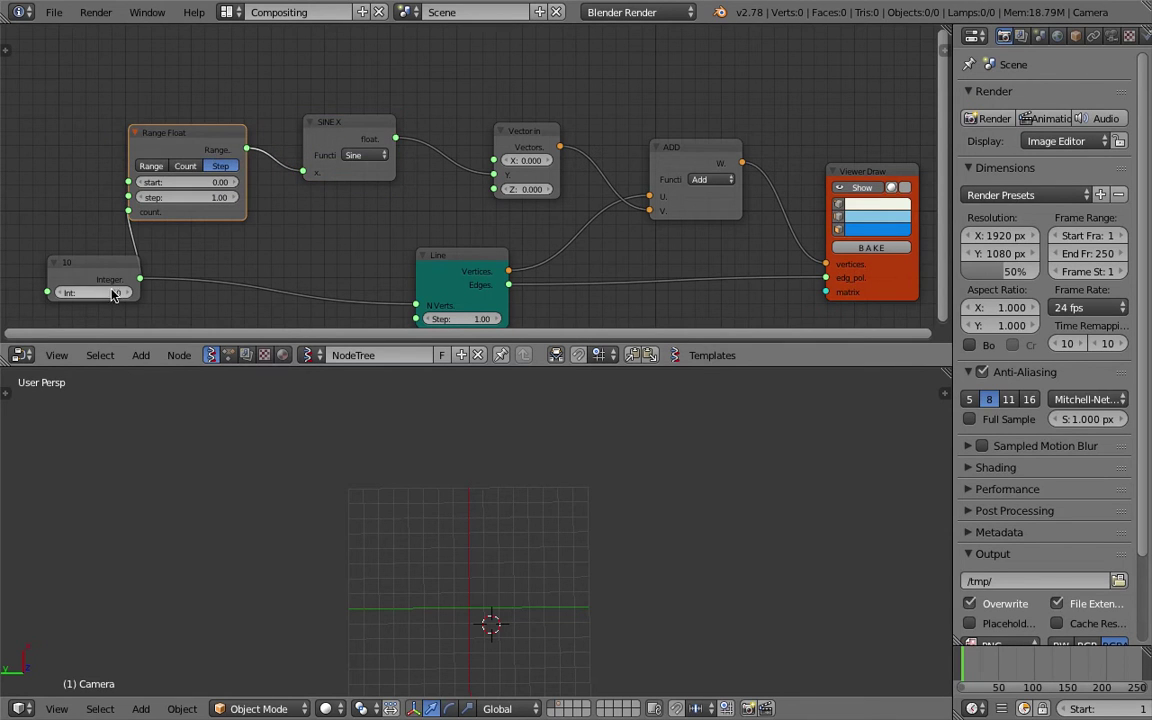
Set the Int node's value to 16 and move the Int and Range Float nodes apart.
{"action": "left_click_drag", "start_coordinate": [112, 292], "coordinate": [132, 292]}
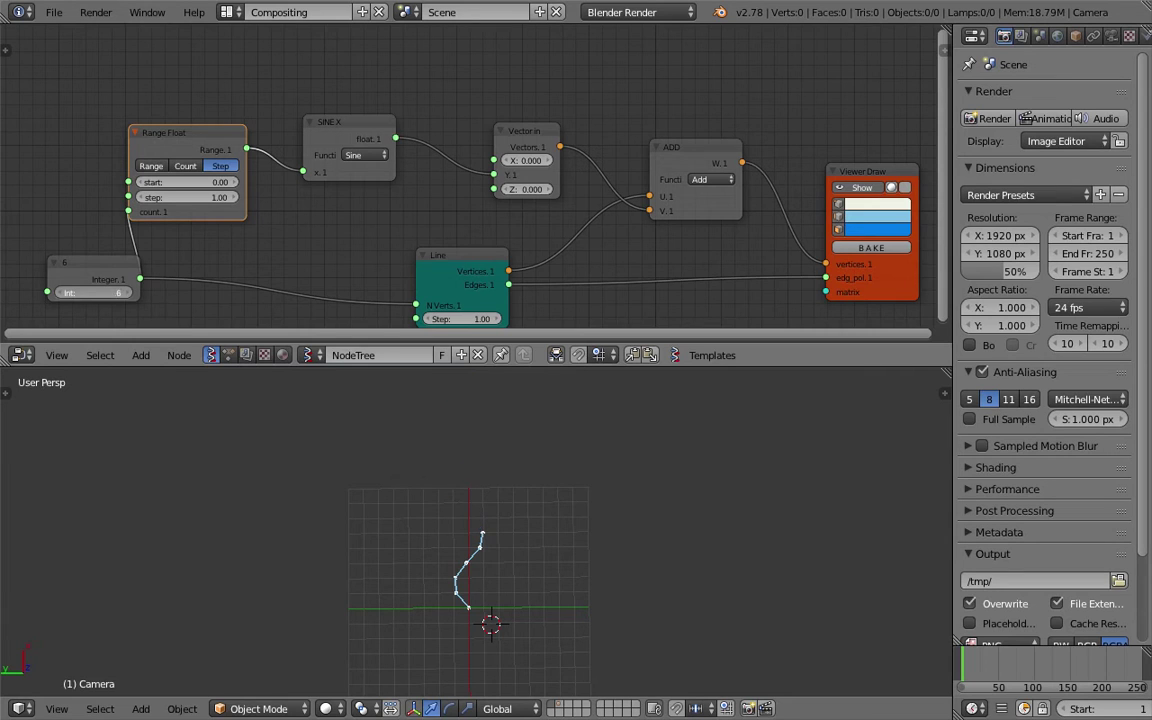
{"action": "scroll", "coordinate": [496, 604], "scroll_direction": "up", "scroll_amount": 5}
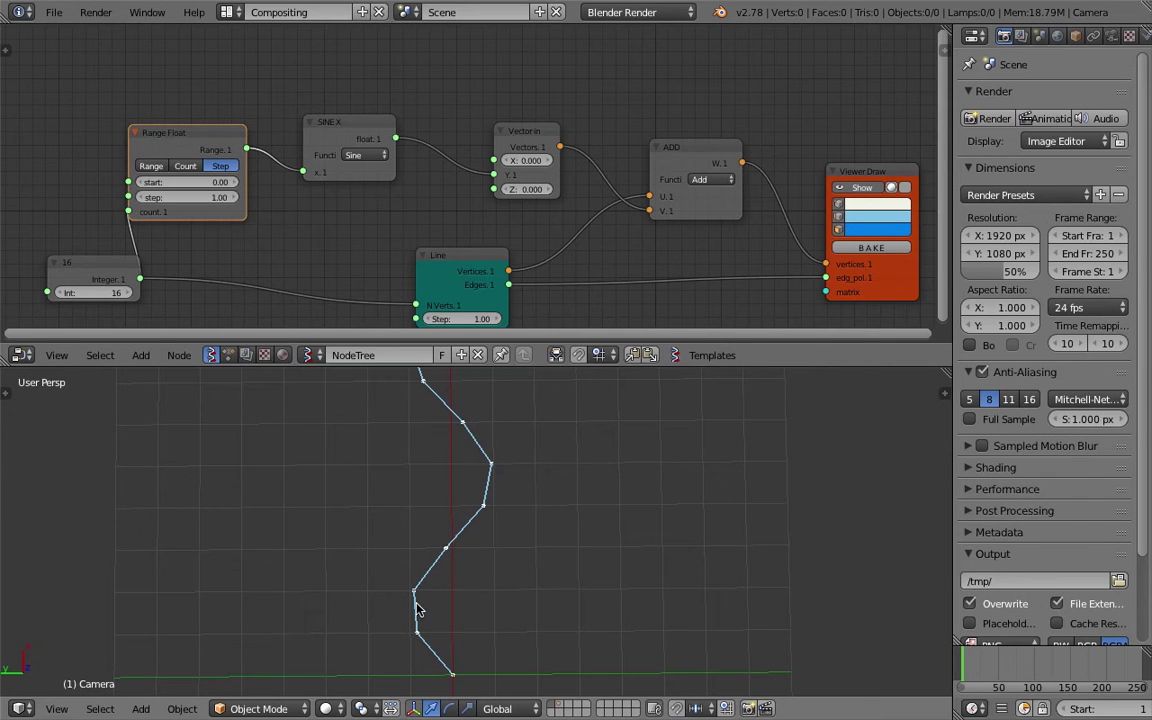
{"action": "scroll", "coordinate": [445, 558], "scroll_direction": "down", "scroll_amount": 4}
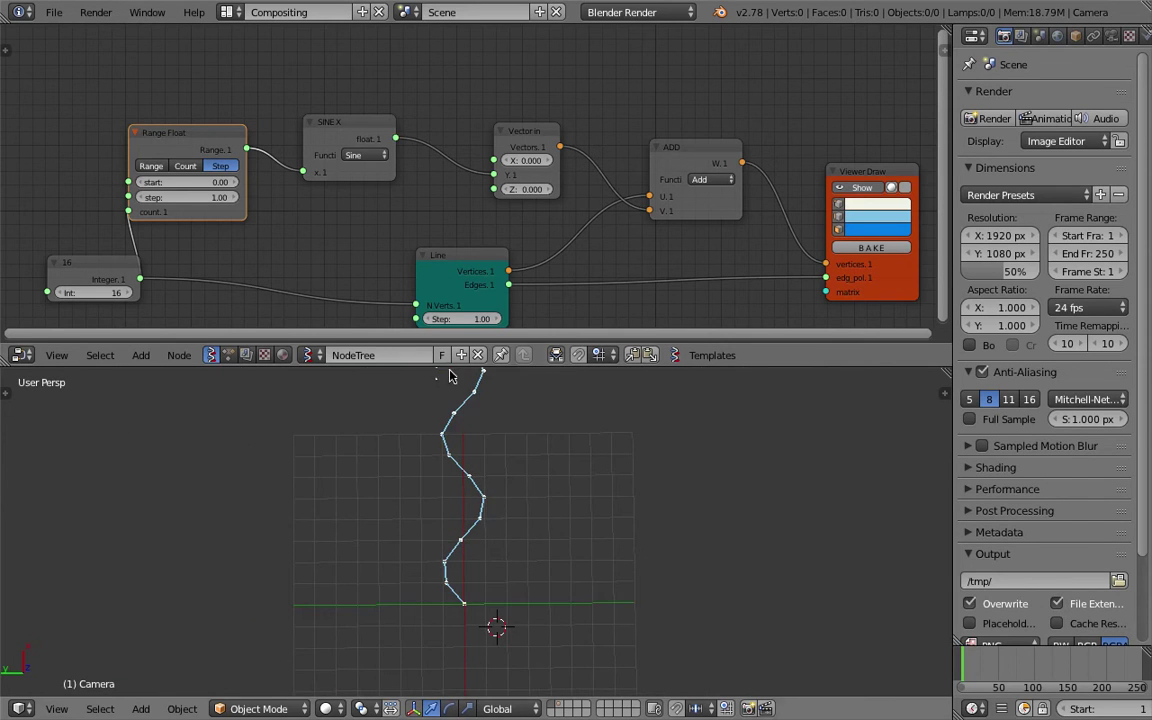
{"action": "middle_click_drag", "start_coordinate": [393, 188], "coordinate": [441, 172]}
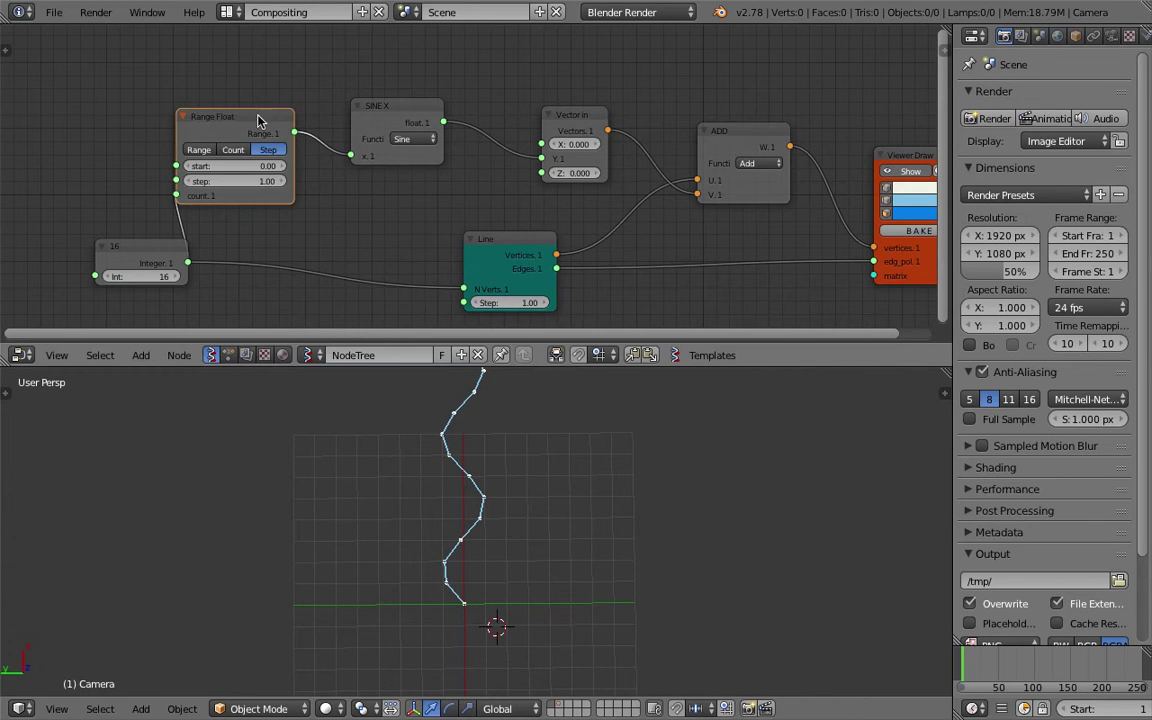
{"action": "left_click_drag", "start_coordinate": [258, 120], "coordinate": [263, 104]}
{"action": "left_click_drag", "start_coordinate": [154, 249], "coordinate": [107, 249]}
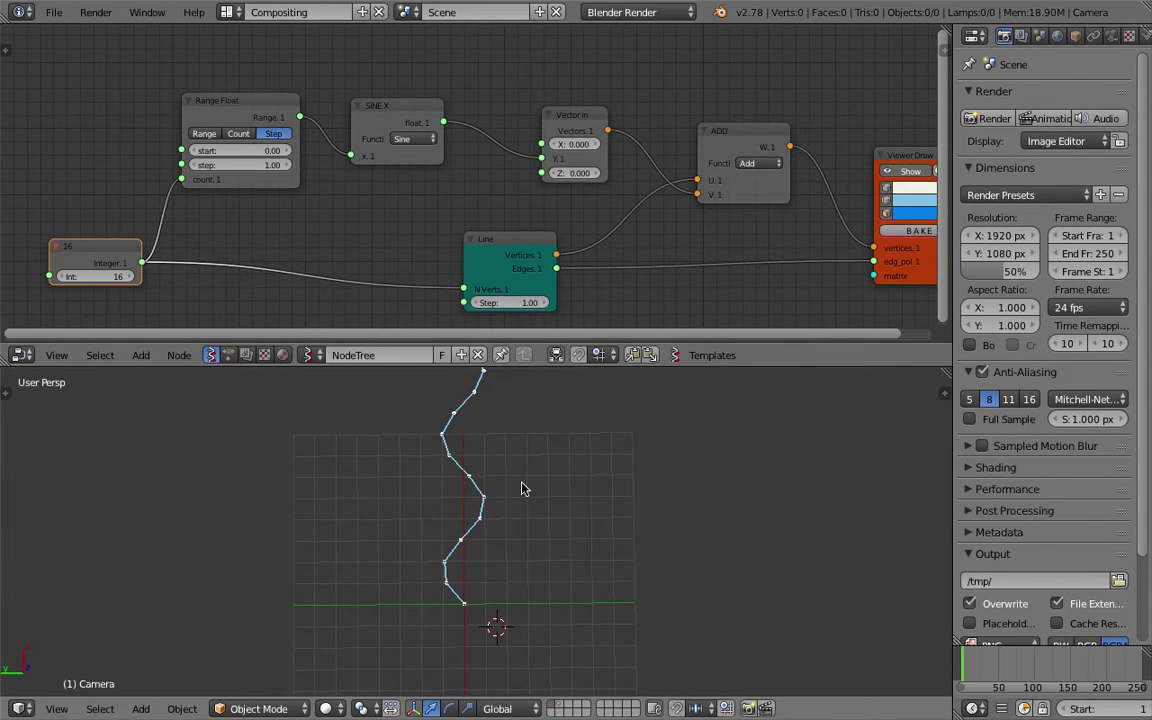
Set the Range Float node's step to 0.37 and save over the file.
{"action": "middle_click_drag", "start_coordinate": [160, 199], "coordinate": [180, 181]}
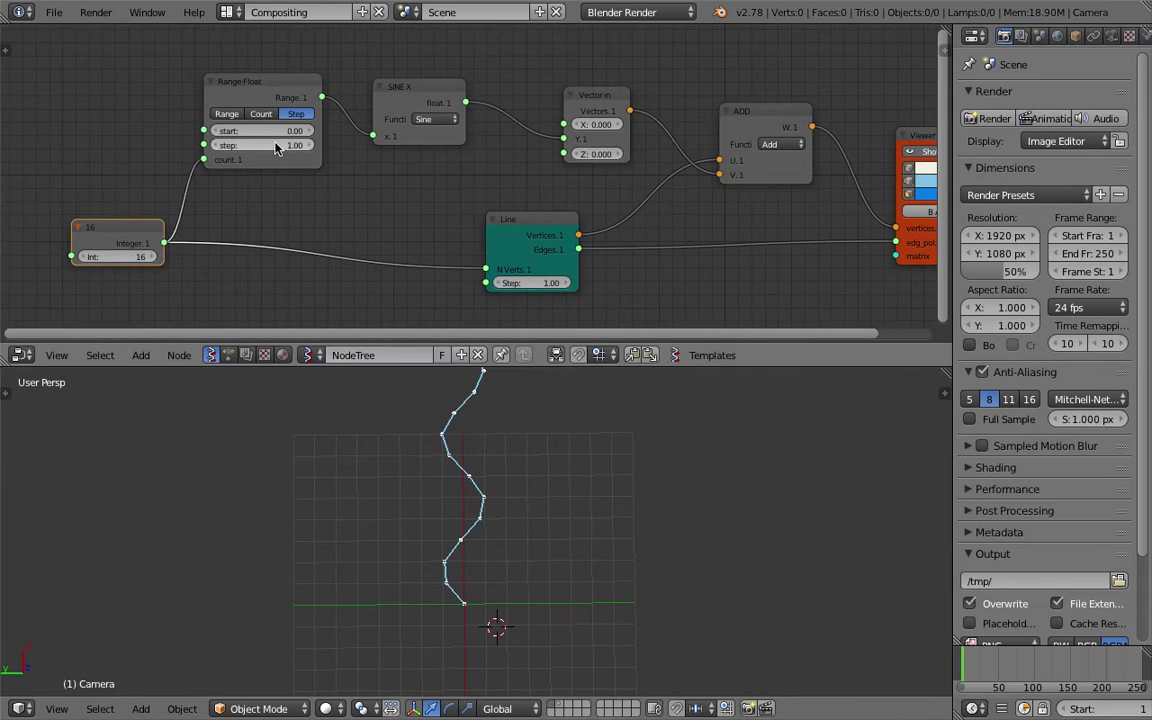
{"action": "left_click_drag", "start_coordinate": [275, 146], "coordinate": [205, 146]}
{"action": "key", "text": "ctrl+s"}
{"action": "left_click", "coordinate": [473, 440]}
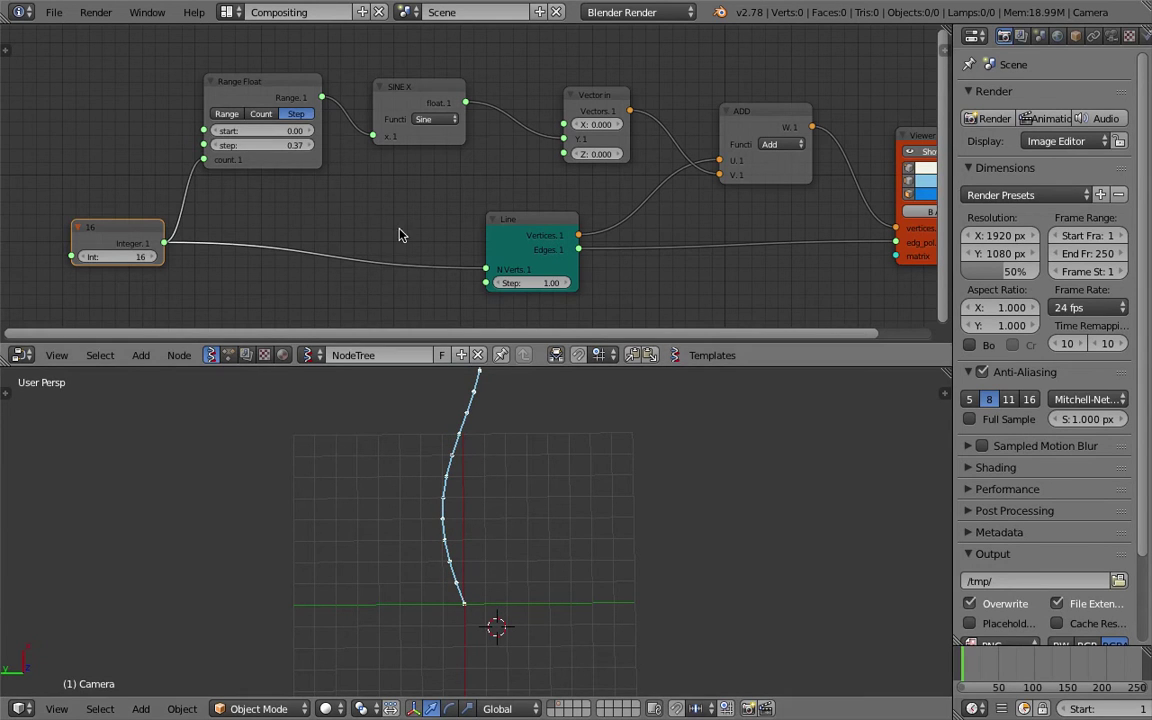
Make room before Vector in and insert a second Math node on the link between Sine and Vector in.
{"action": "left_click_drag", "start_coordinate": [150, 226], "coordinate": [103, 226]}
{"action": "left_click_drag", "start_coordinate": [291, 95], "coordinate": [204, 103]}
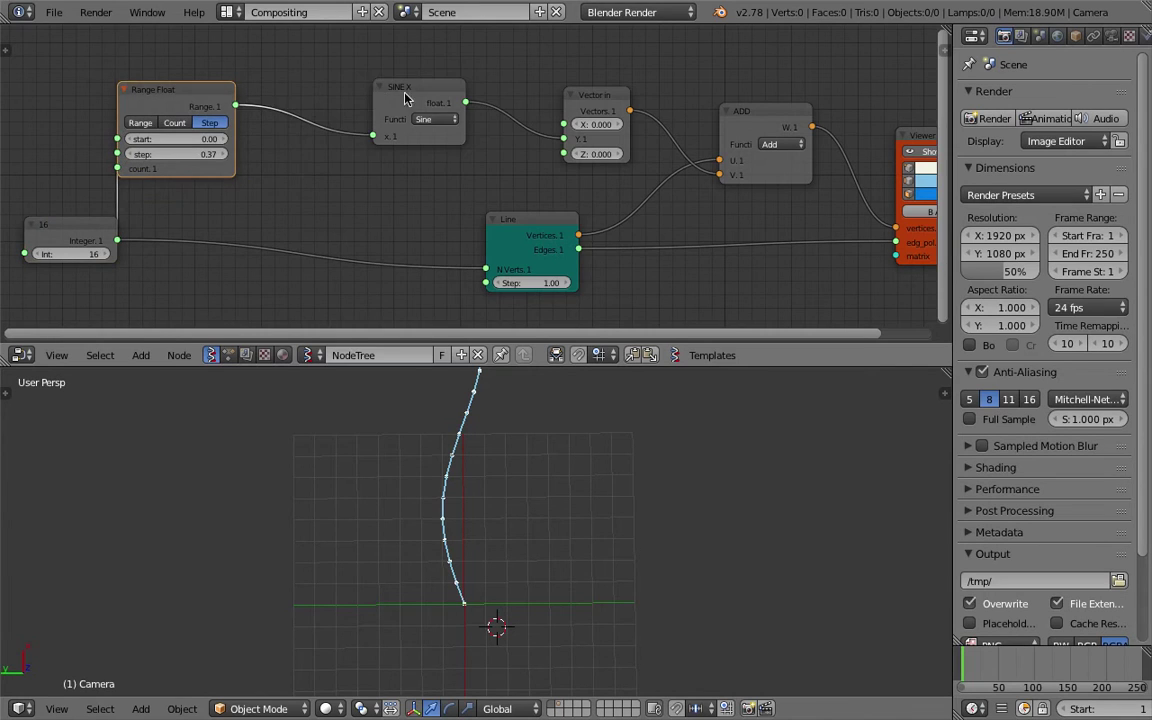
{"action": "left_click_drag", "start_coordinate": [405, 98], "coordinate": [322, 119]}
{"action": "key", "text": "alt+space"}
{"action": "type", "text": "math"}
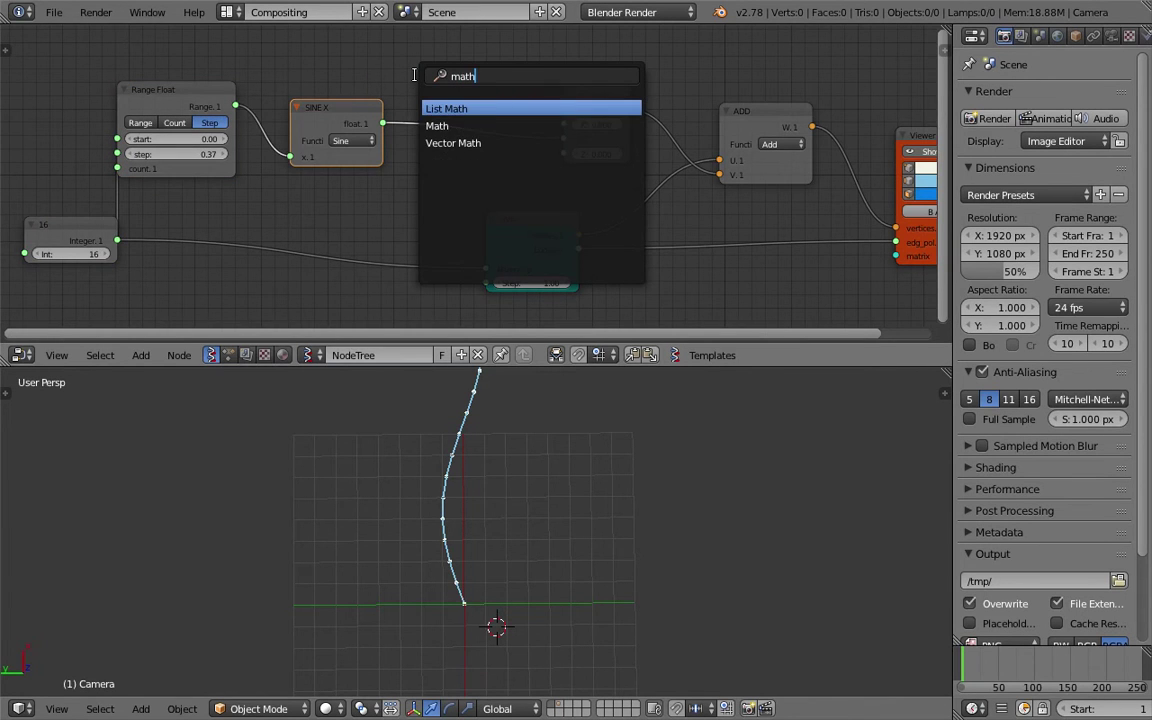
{"action": "key", "text": "Down"}
{"action": "key", "text": "Return"}
{"action": "left_click", "coordinate": [416, 80]}
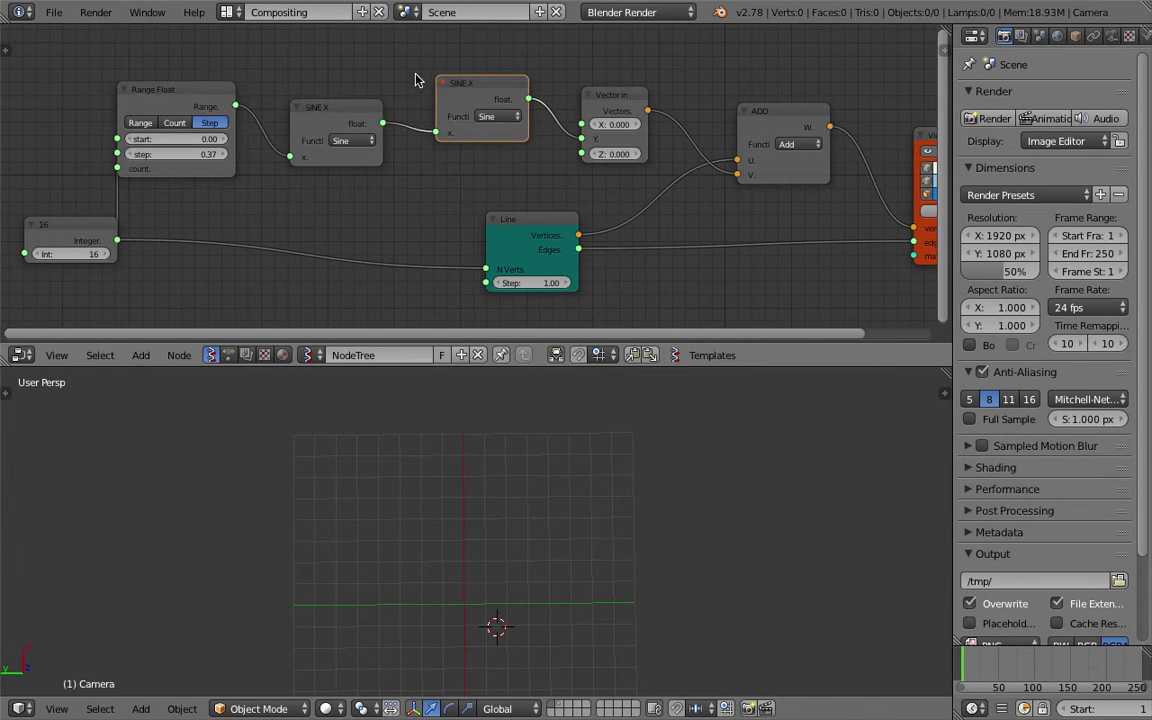
Set the second Math node to multiply (*) with a y value of 1.72 and save over the file.
{"action": "left_click", "coordinate": [478, 119]}
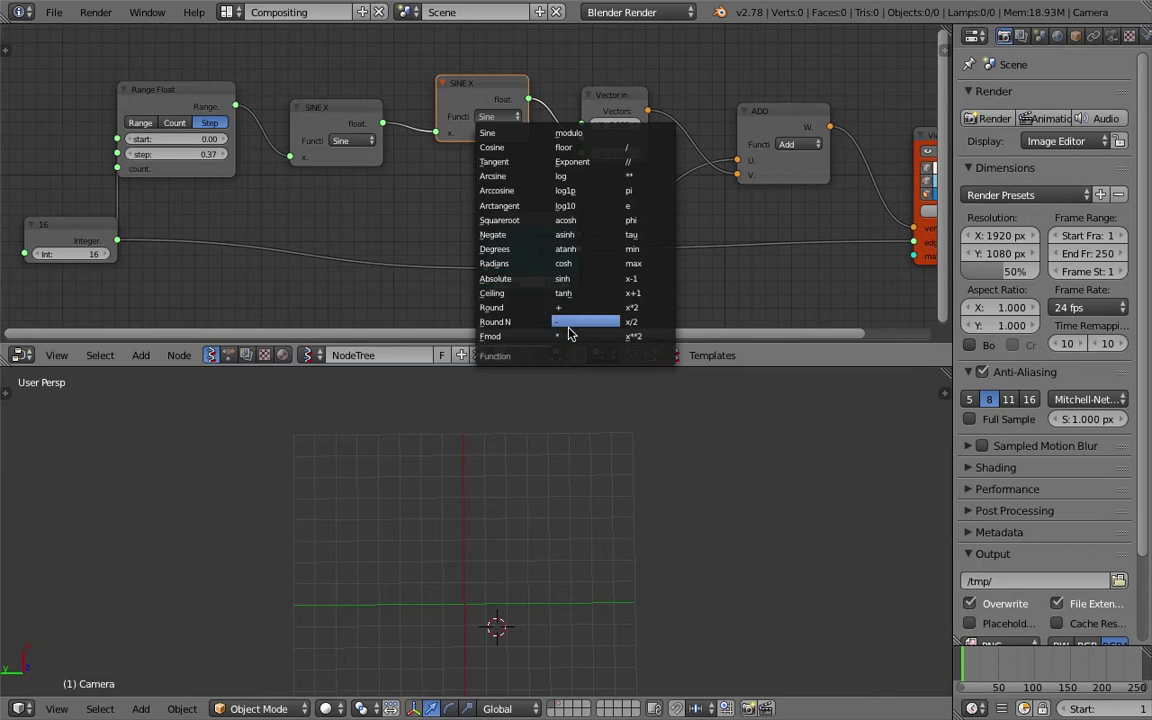
{"action": "left_click", "coordinate": [545, 296]}
{"action": "left_click_drag", "start_coordinate": [505, 147], "coordinate": [547, 147]}
{"action": "scroll", "coordinate": [449, 432], "scroll_direction": "up", "scroll_amount": 2}
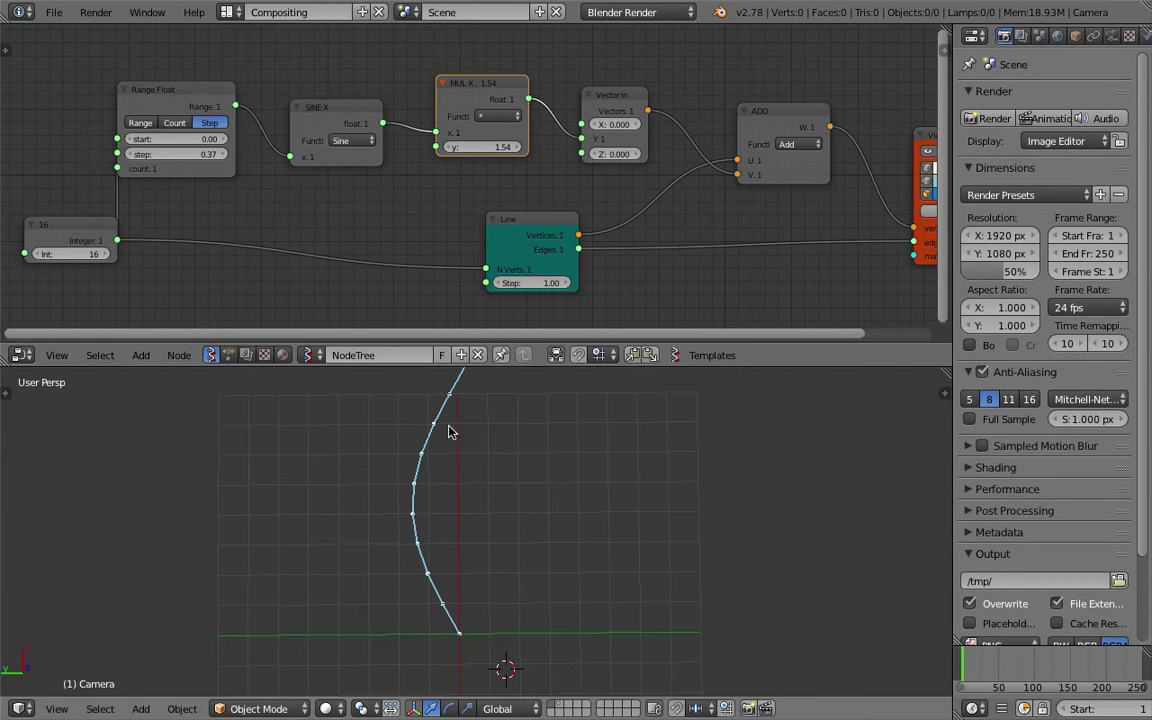
{"action": "scroll", "coordinate": [460, 445], "scroll_direction": "down", "scroll_amount": 3}
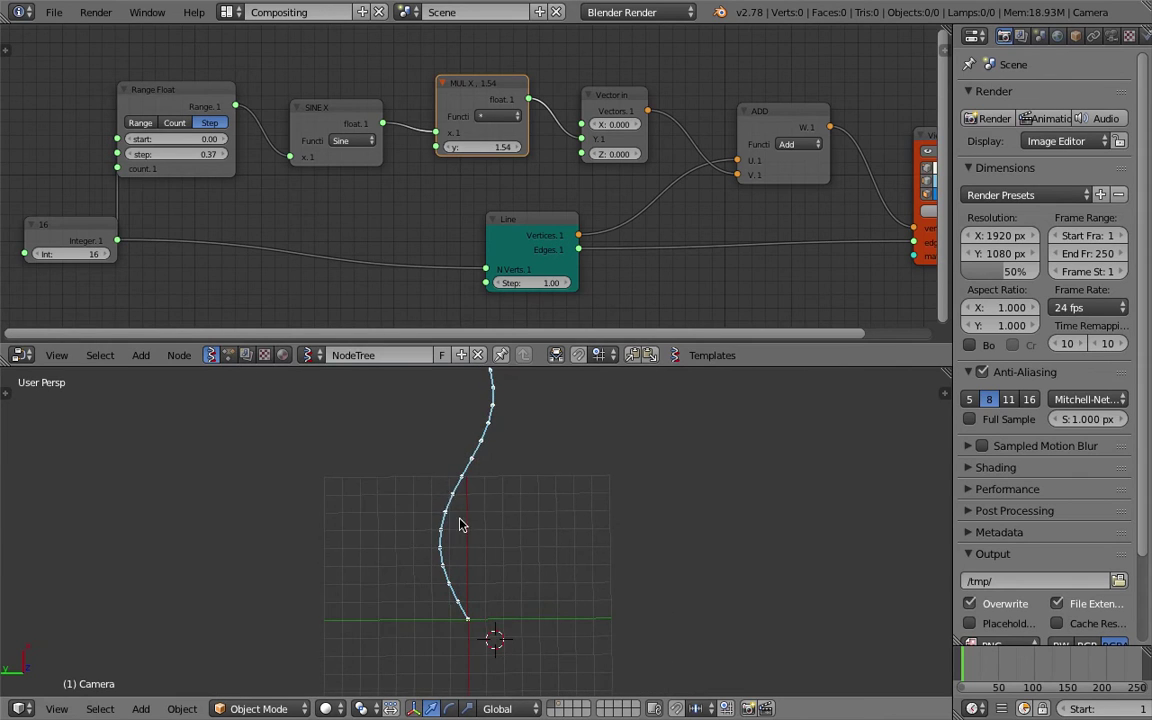
{"action": "left_click_drag", "start_coordinate": [484, 147], "coordinate": [502, 147]}
{"action": "key", "text": "ctrl+s"}
{"action": "left_click", "coordinate": [486, 151]}
Rearrange the Int, Range Float, Sine and multiply nodes to leave a wide gap before Vector in.
{"action": "middle_click_drag", "start_coordinate": [208, 186], "coordinate": [306, 186]}
{"action": "left_click_drag", "start_coordinate": [179, 221], "coordinate": [65, 236]}
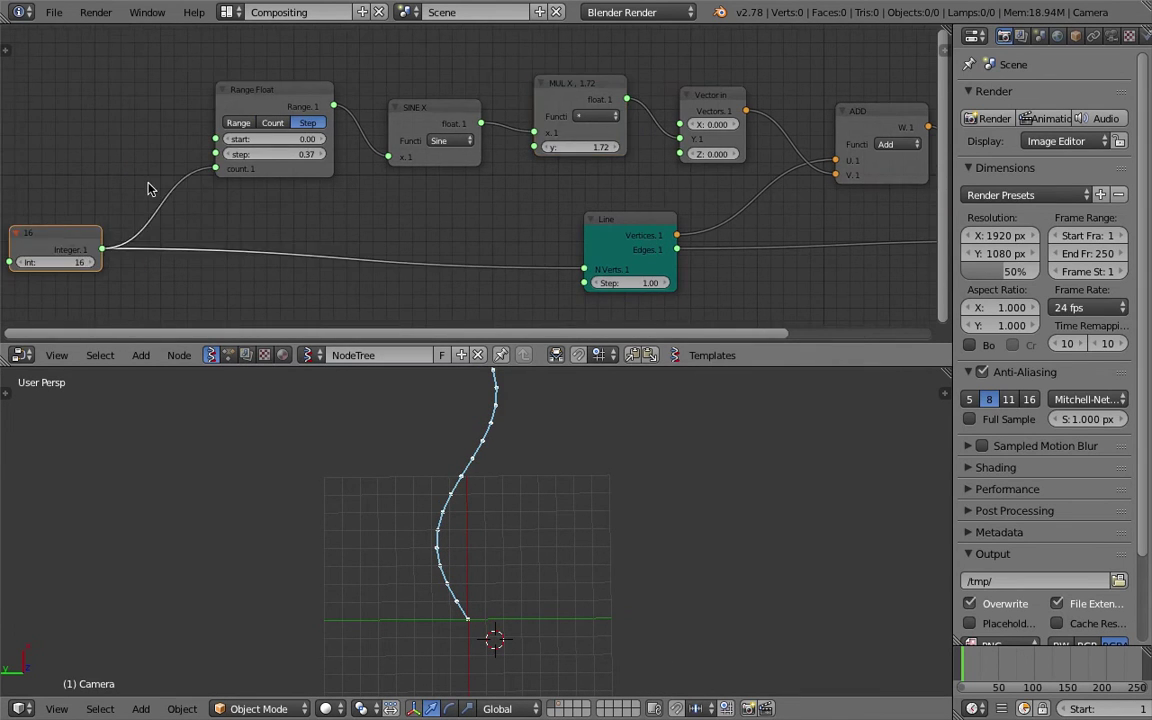
{"action": "middle_click_drag", "start_coordinate": [149, 188], "coordinate": [295, 183]}
{"action": "left_click_drag", "start_coordinate": [407, 107], "coordinate": [371, 99]}
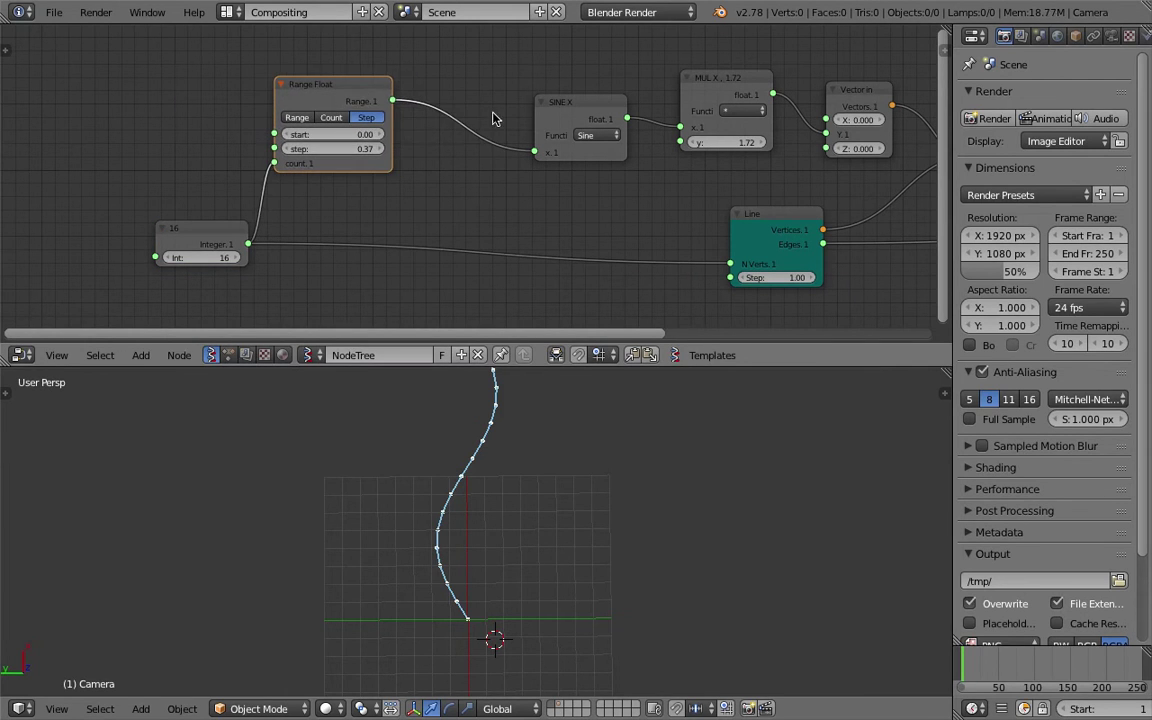
{"action": "middle_click_drag", "start_coordinate": [523, 106], "coordinate": [468, 113]}
{"action": "left_click_drag", "start_coordinate": [502, 112], "coordinate": [441, 112]}
{"action": "middle_click_drag", "start_coordinate": [491, 109], "coordinate": [387, 118]}
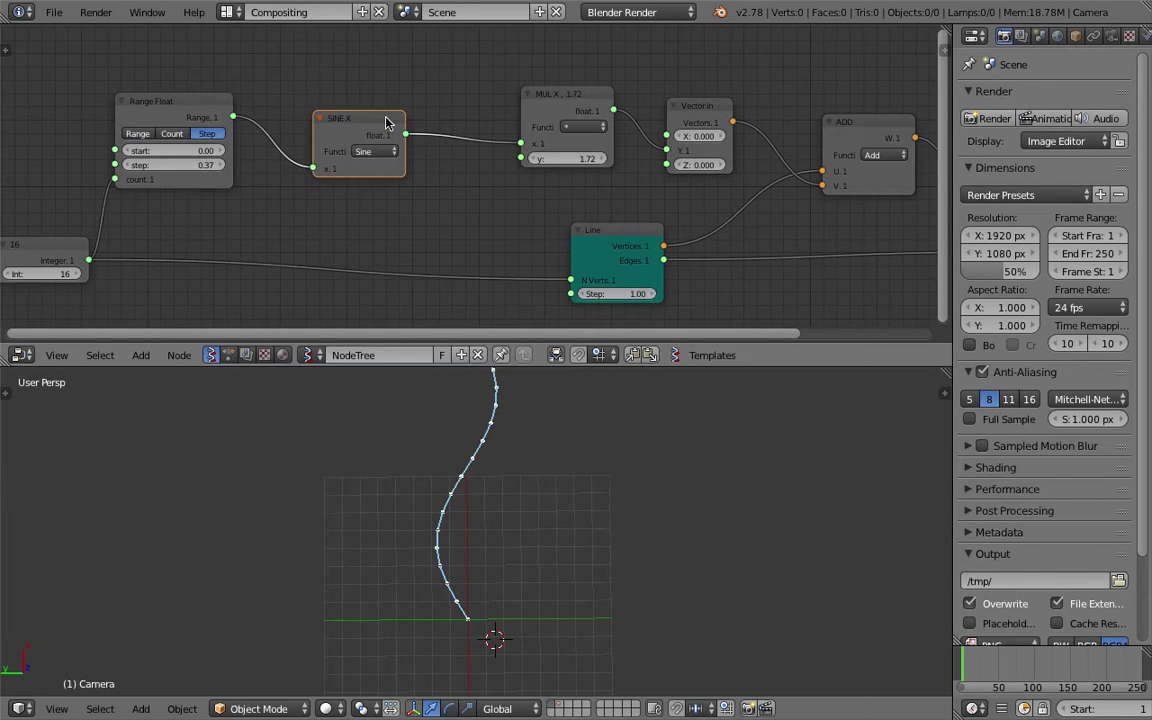
{"action": "left_click_drag", "start_coordinate": [386, 117], "coordinate": [340, 100]}
{"action": "middle_click_drag", "start_coordinate": [504, 104], "coordinate": [482, 104]}
{"action": "left_click_drag", "start_coordinate": [540, 103], "coordinate": [487, 104]}
{"action": "mouse_move", "coordinate": [277, 109]}
{"action": "left_mouse_down"}
{"action": "mouse_move", "coordinate": [306, 109]}
{"action": "mouse_move", "coordinate": [280, 107]}
{"action": "left_mouse_up"}
{"action": "left_click_drag", "start_coordinate": [489, 106], "coordinate": [425, 113]}
{"action": "middle_click_drag", "start_coordinate": [405, 110], "coordinate": [391, 114]}
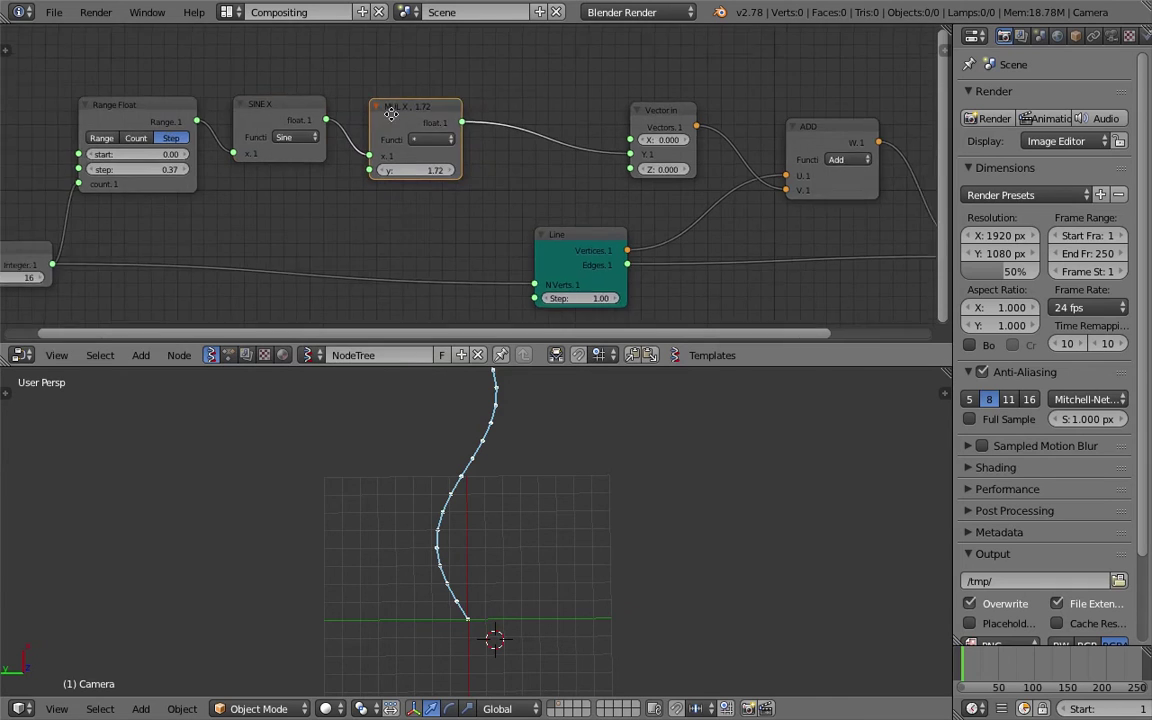
Insert a third Math node on the link between the multiply node and Vector in.
{"action": "middle_click_drag", "start_coordinate": [530, 80], "coordinate": [458, 87]}
{"action": "key", "text": "shift+a"}
{"action": "left_click", "coordinate": [463, 85]}
{"action": "type", "text": "math"}
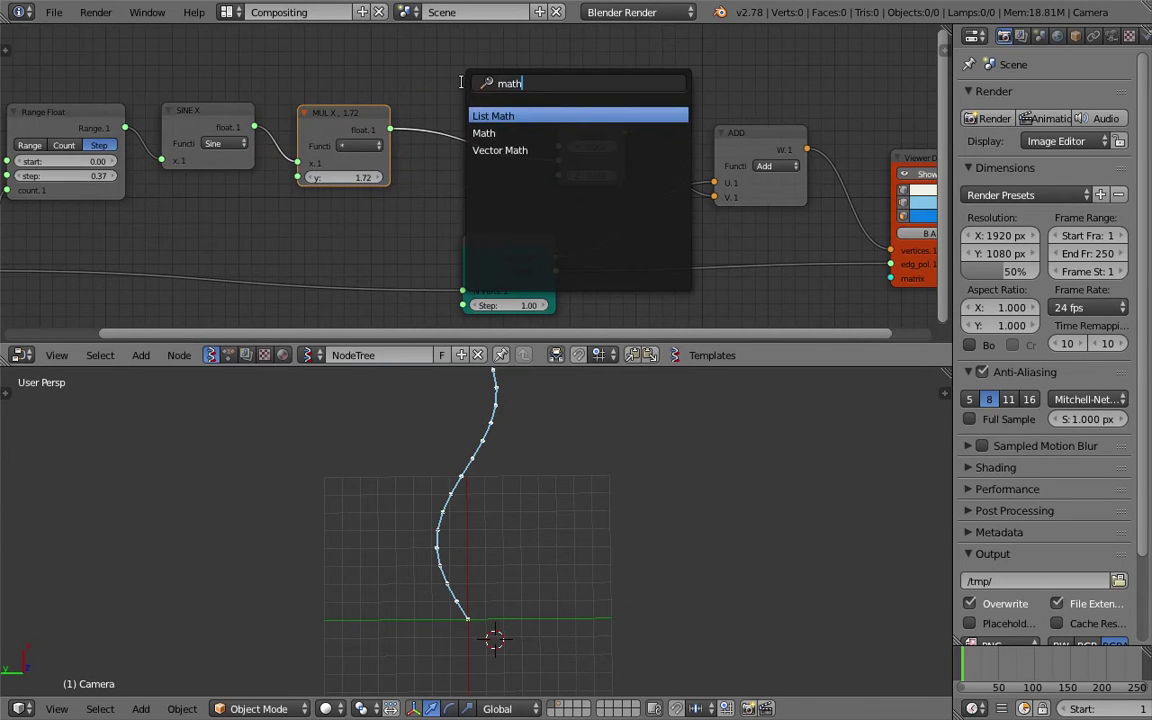
{"action": "left_click", "coordinate": [500, 133]}
{"action": "left_click", "coordinate": [489, 119]}
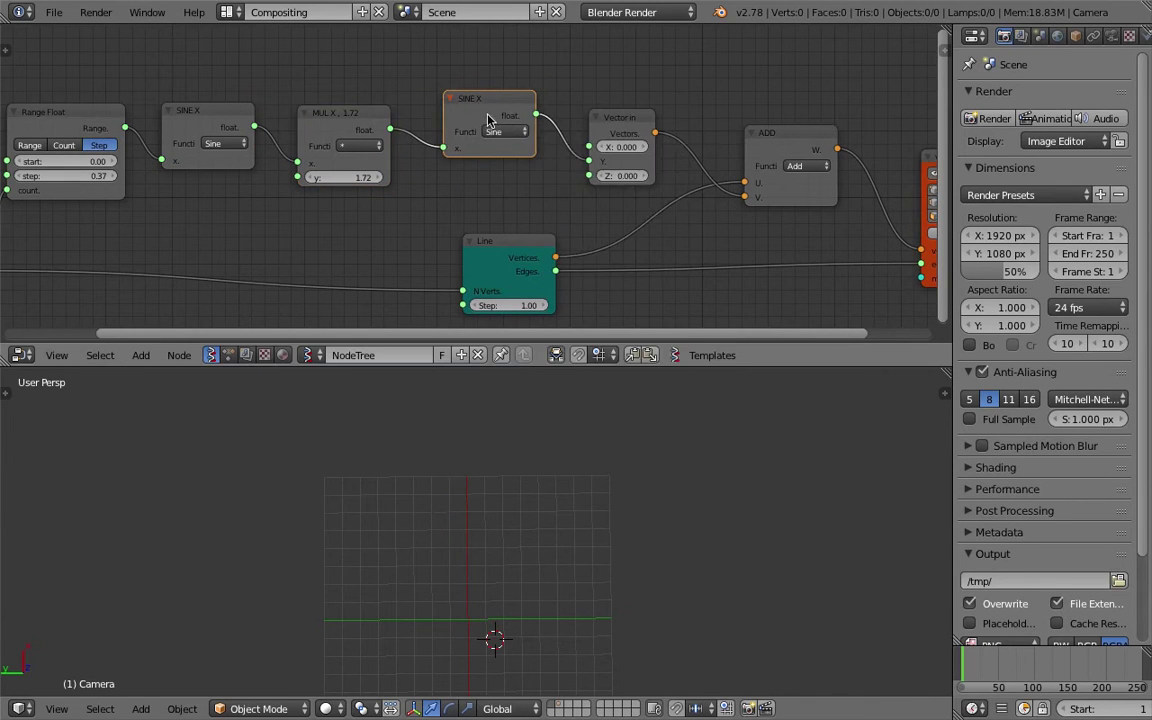
Set the third Math node's function to Absolute and save over the file.
{"action": "left_click", "coordinate": [508, 132]}
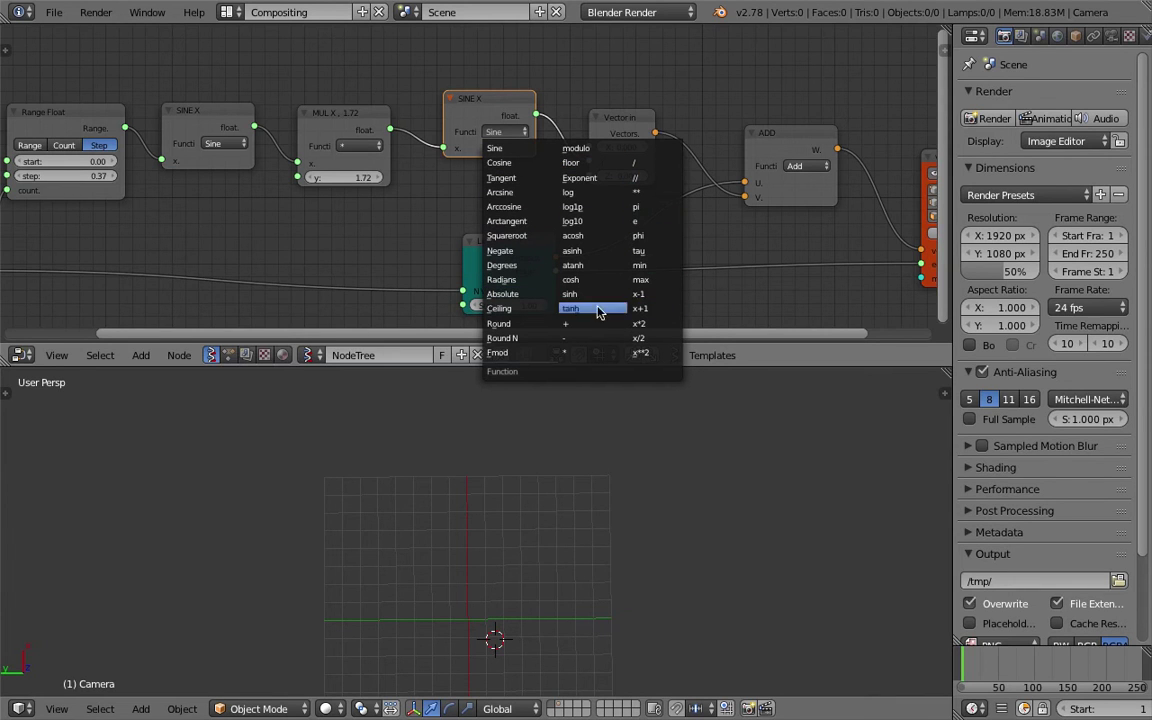
{"action": "left_click", "coordinate": [534, 295]}
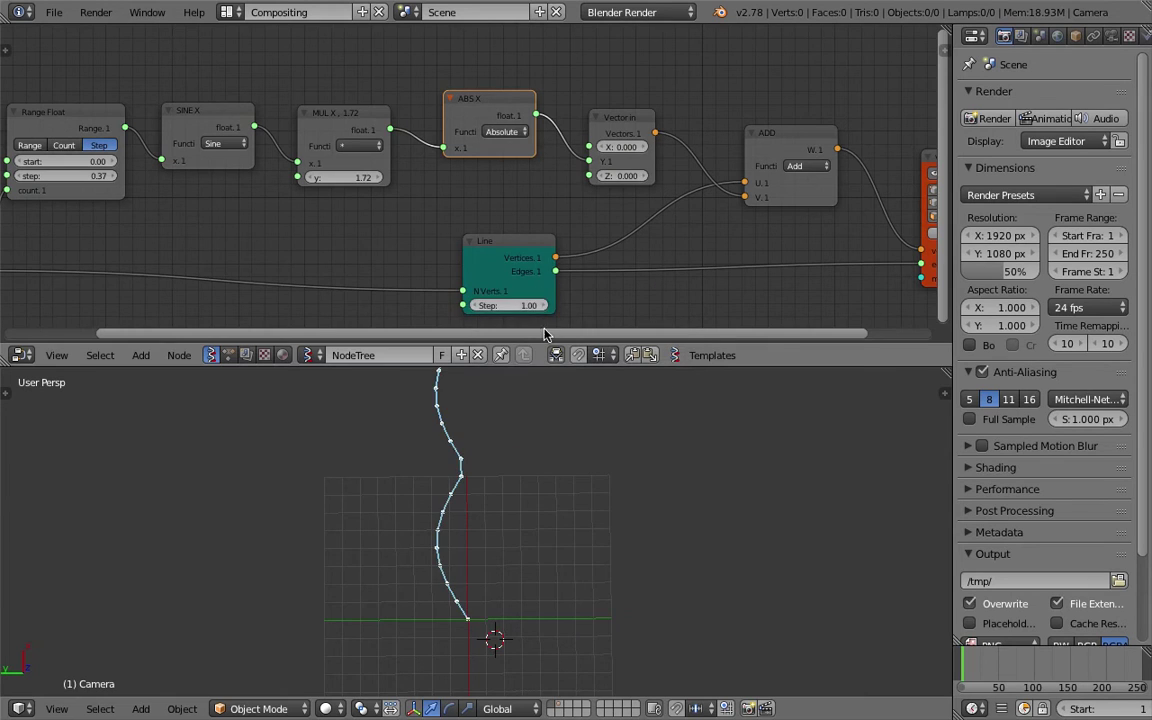
{"action": "scroll", "coordinate": [463, 543], "scroll_direction": "down", "scroll_amount": 3}
{"action": "middle_click_drag", "start_coordinate": [354, 139], "coordinate": [537, 147]}
{"action": "key", "text": "ctrl+s"}
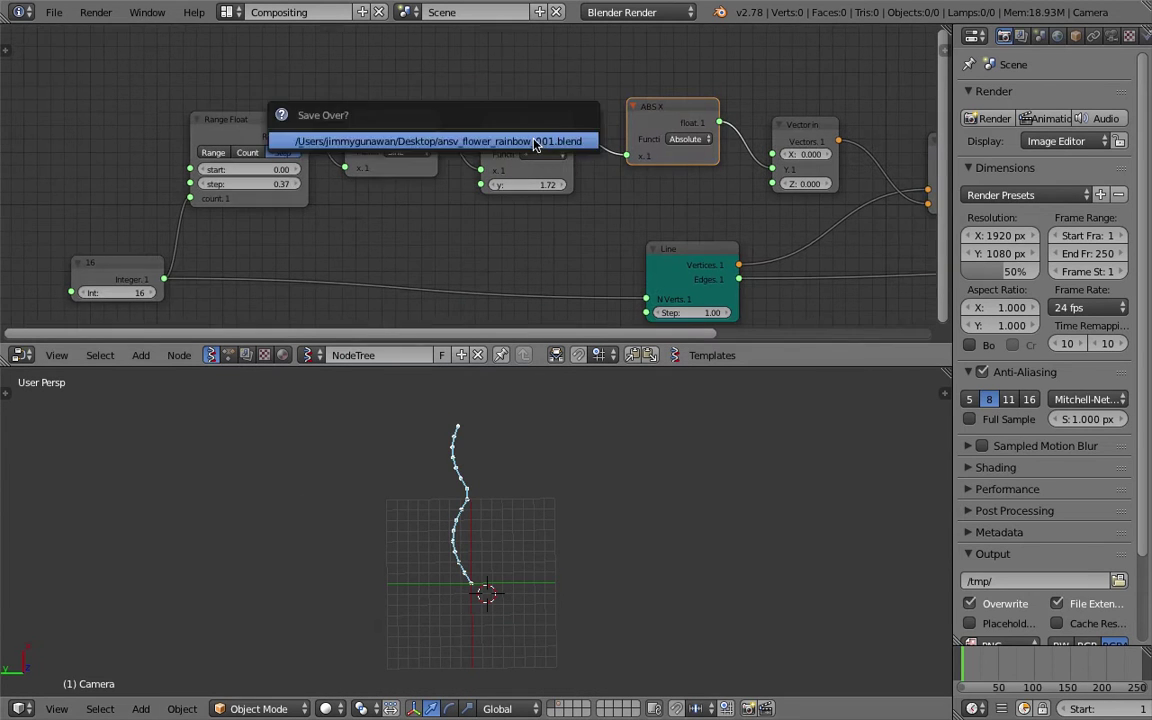
{"action": "left_click", "coordinate": [536, 145]}
Set the multiply node's y value to 1.87 and save over the file.
{"action": "mouse_move", "coordinate": [535, 184]}
{"action": "left_mouse_down"}
{"action": "mouse_move", "coordinate": [590, 184]}
{"action": "mouse_move", "coordinate": [514, 184]}
{"action": "left_mouse_up"}
{"action": "key", "text": "ctrl+s"}
{"action": "left_click", "coordinate": [535, 182]}
Set the Range Float node's step to 0.40 and save over the file.
{"action": "middle_click_drag", "start_coordinate": [267, 211], "coordinate": [325, 171]}
{"action": "mouse_move", "coordinate": [325, 169]}
{"action": "left_mouse_down"}
{"action": "mouse_move", "coordinate": [367, 169]}
{"action": "mouse_move", "coordinate": [338, 168]}
{"action": "left_mouse_up"}
{"action": "scroll", "coordinate": [470, 520], "scroll_direction": "up", "scroll_amount": 3}
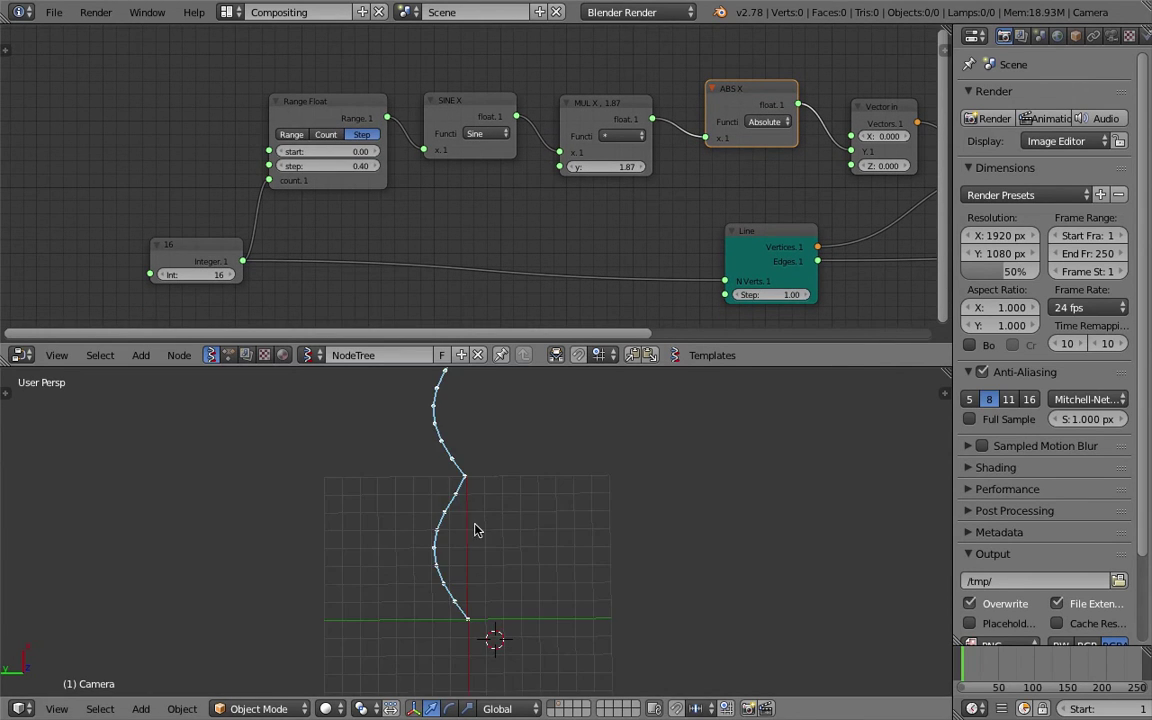
{"action": "scroll", "coordinate": [478, 470], "scroll_direction": "up", "scroll_amount": 2}
{"action": "key", "text": "ctrl+s"}
{"action": "key", "text": "Return"}
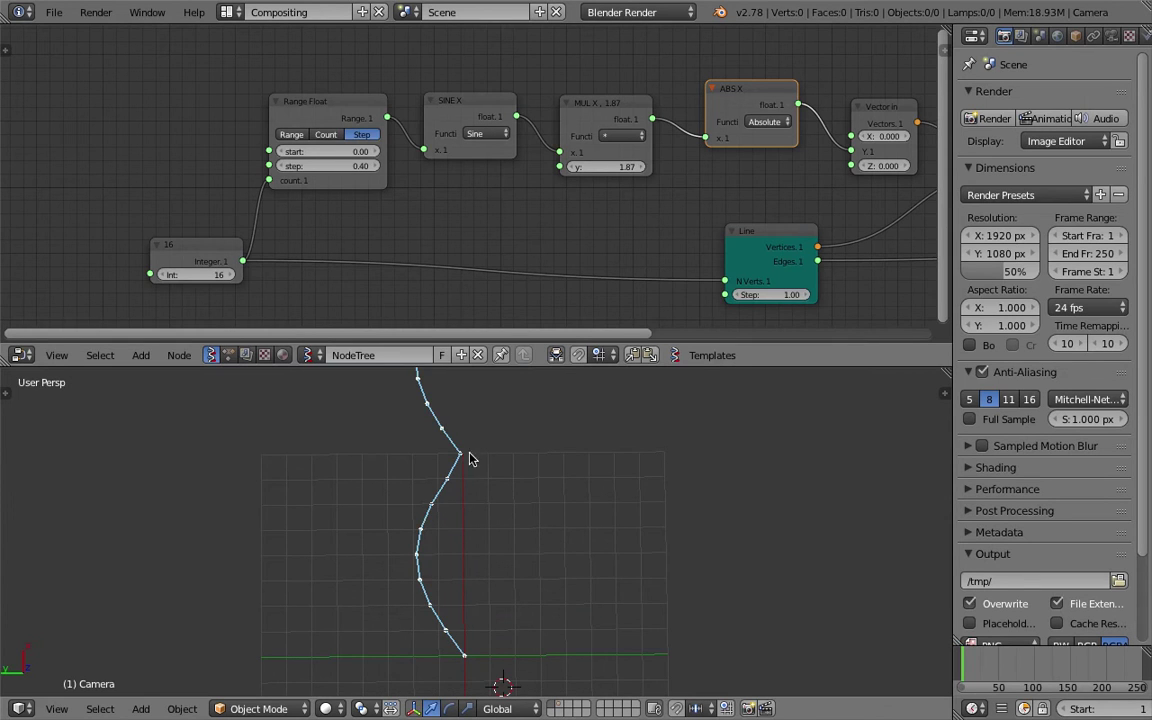
Try an Int node value of 30 and save over the file.
{"action": "scroll", "coordinate": [460, 537], "scroll_direction": "down", "scroll_amount": 2}
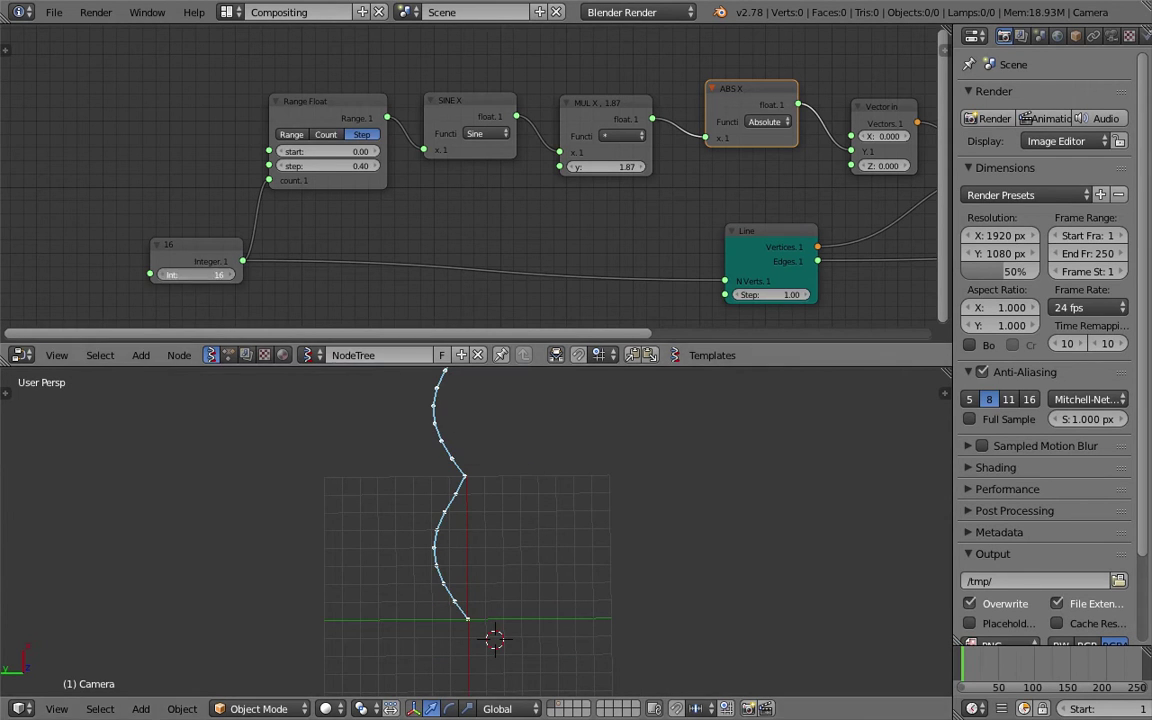
{"action": "left_click_drag", "start_coordinate": [208, 275], "coordinate": [204, 275]}
{"action": "scroll", "coordinate": [452, 473], "scroll_direction": "down", "scroll_amount": 5}
{"action": "key", "text": "ctrl+s"}
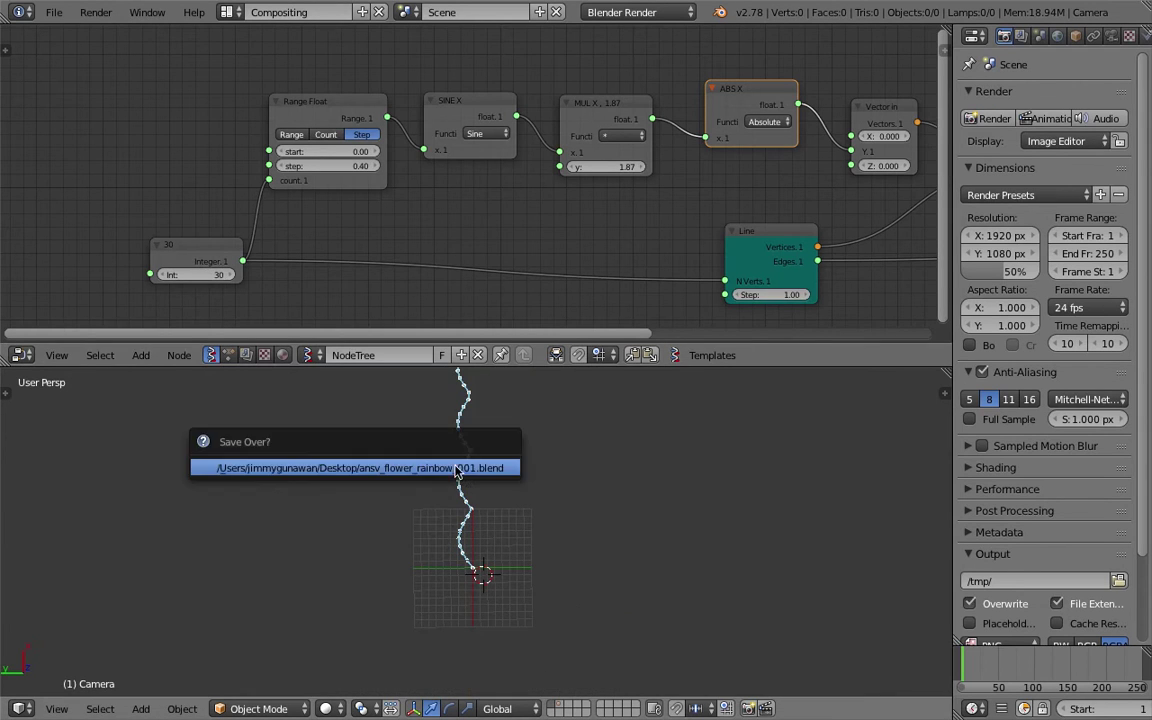
{"action": "left_click", "coordinate": [457, 470]}
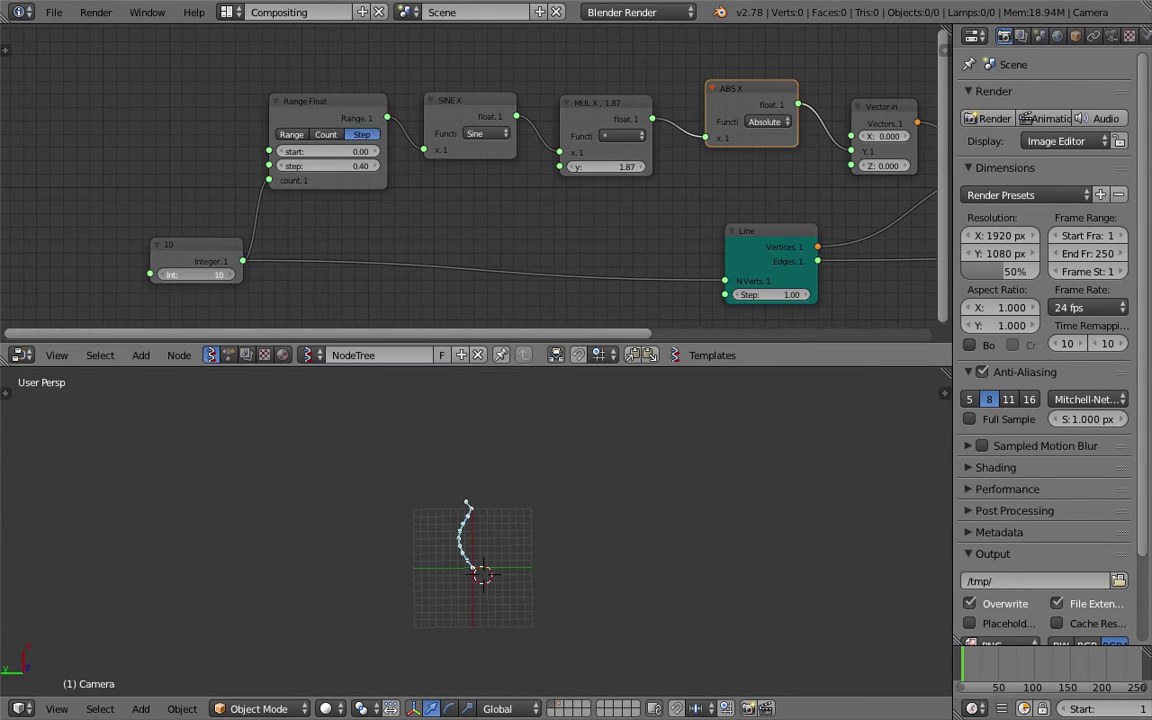
Set the Int node's value to 9 for a single leaf arc and save over the file.
{"action": "scroll", "coordinate": [483, 560], "scroll_direction": "up", "scroll_amount": 7}
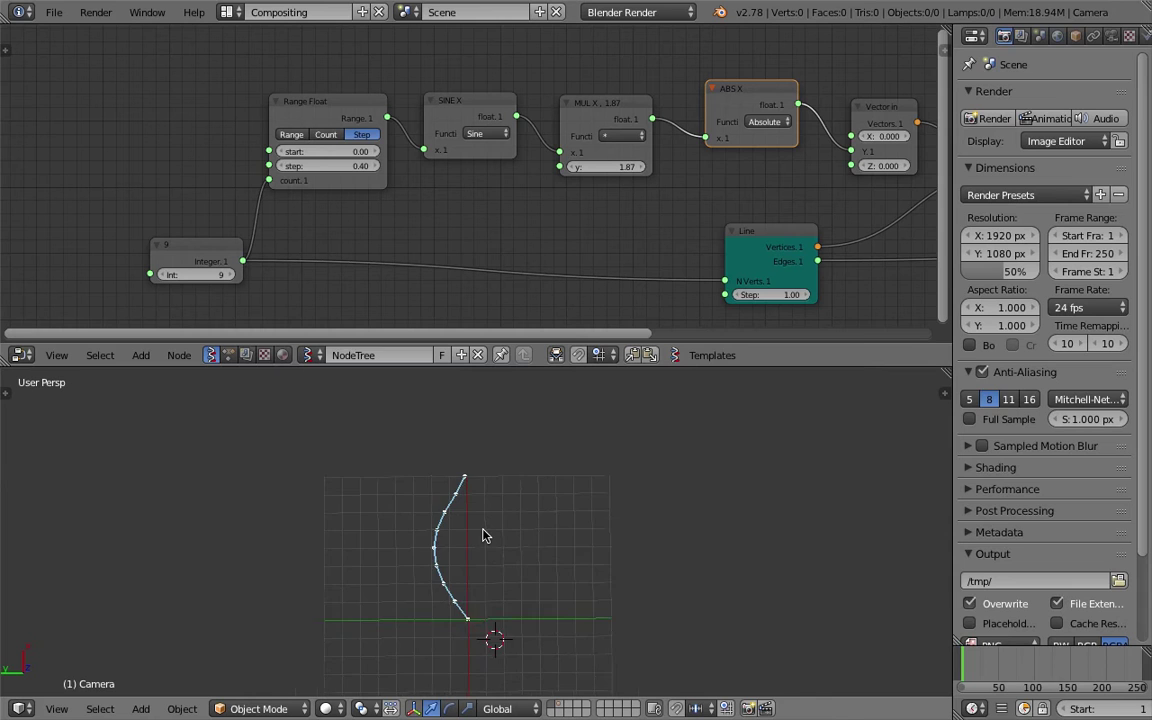
{"action": "key", "text": "ctrl+s"}
{"action": "left_click", "coordinate": [466, 515]}
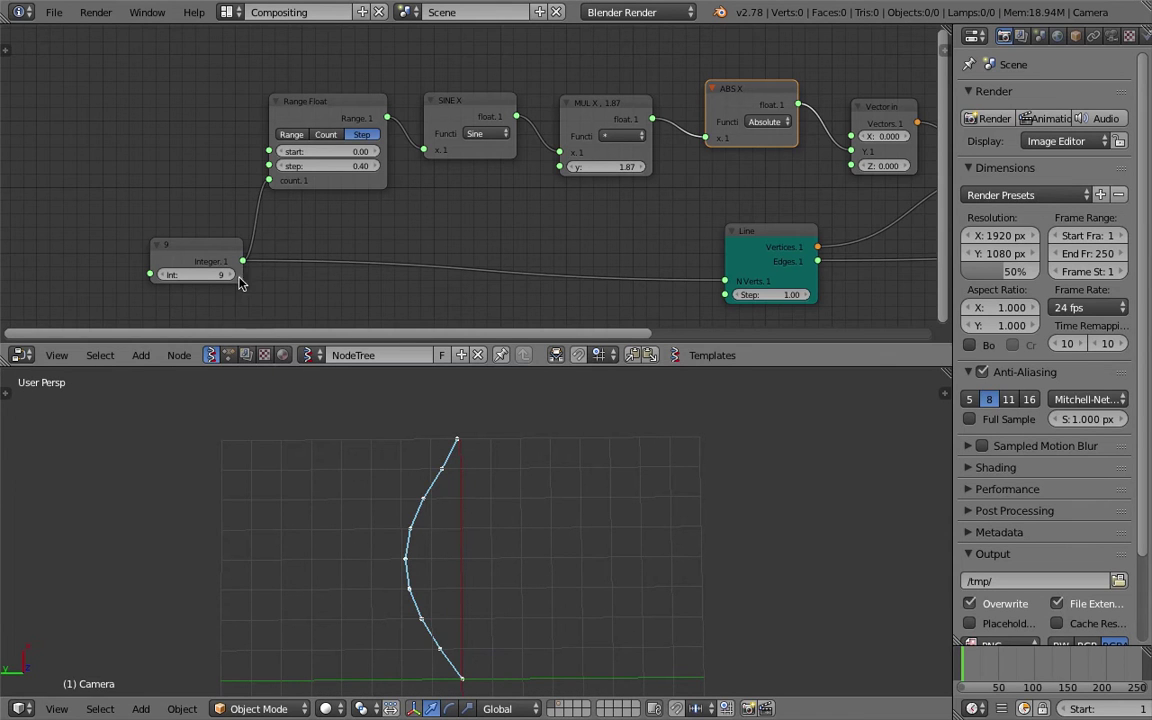
{"action": "middle_click_drag", "start_coordinate": [314, 222], "coordinate": [298, 177]}
{"action": "key", "text": "ctrl+s"}
{"action": "left_click", "coordinate": [298, 177]}
{"action": "middle_click_drag", "start_coordinate": [549, 142], "coordinate": [481, 119]}
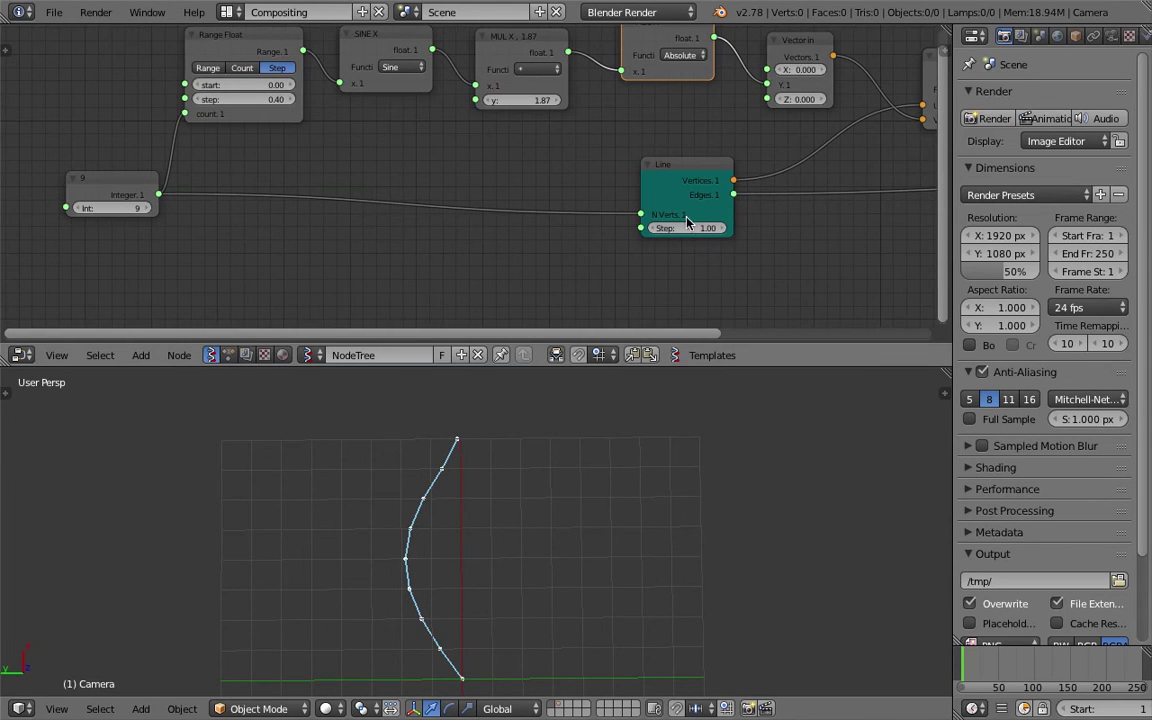
Set the Line node's step to 0.97 and the multiply node's y value to 1.63.
{"action": "left_click_drag", "start_coordinate": [688, 226], "coordinate": [657, 228]}
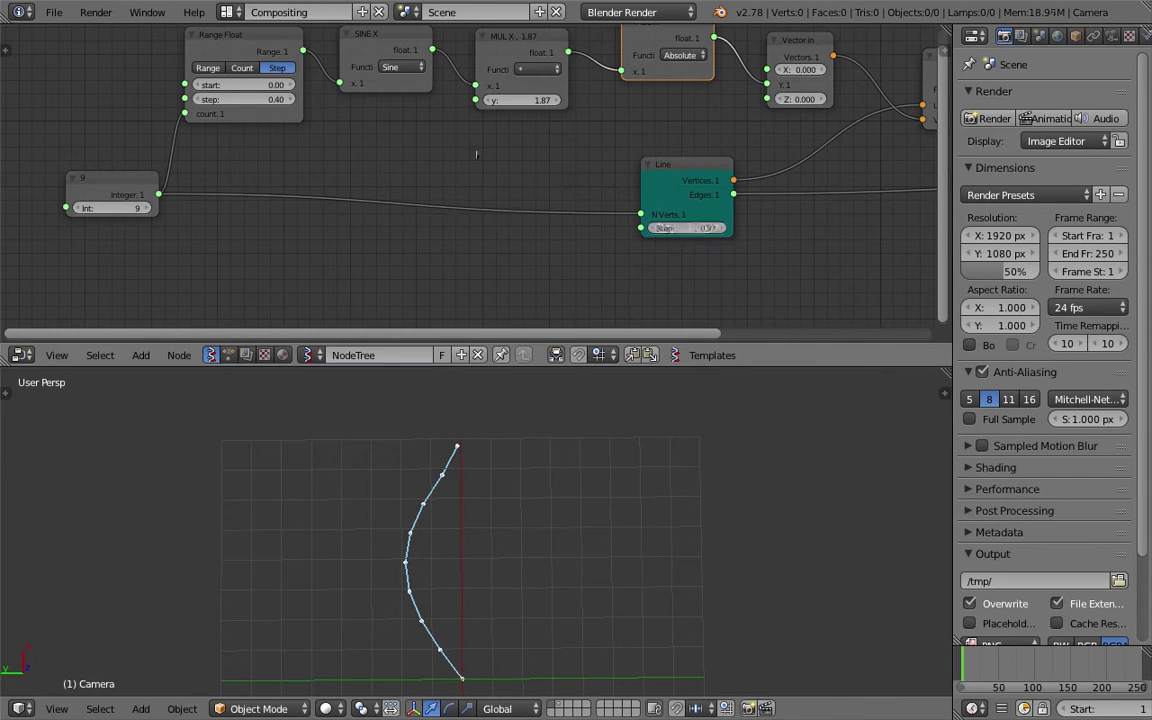
{"action": "middle_click_drag", "start_coordinate": [477, 154], "coordinate": [482, 186]}
{"action": "left_click_drag", "start_coordinate": [510, 132], "coordinate": [548, 132]}
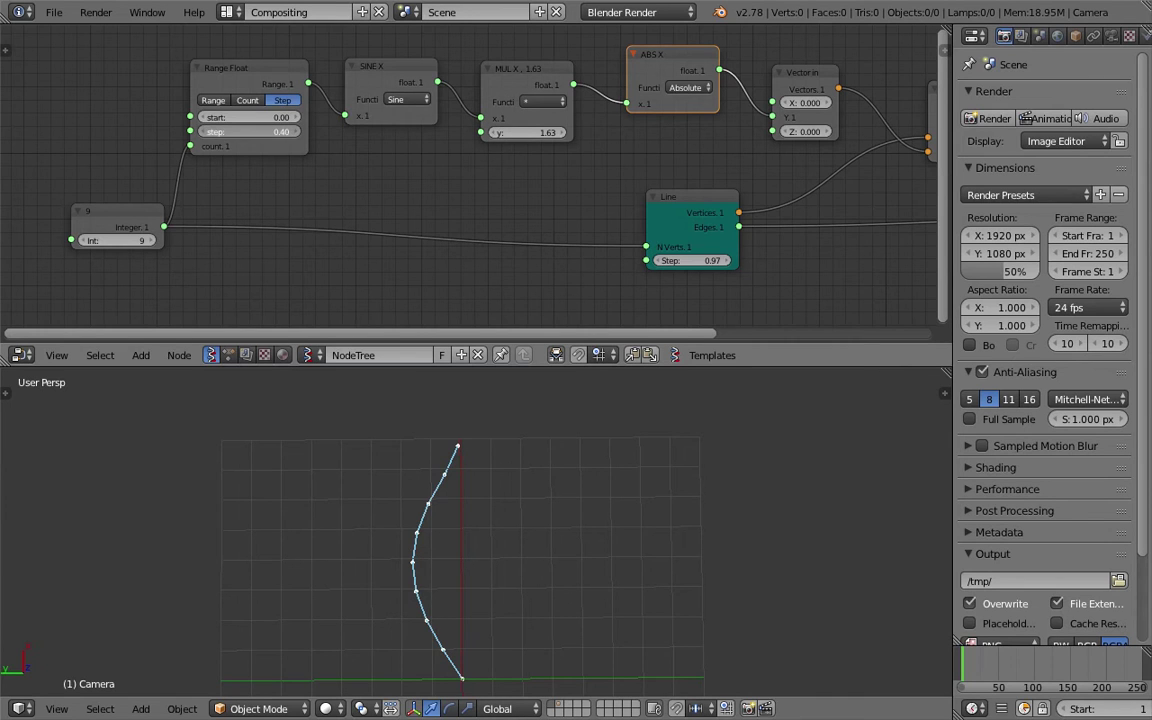
Try a Range Float step of 0.73 and restore it to 0.40.
{"action": "left_click_drag", "start_coordinate": [250, 131], "coordinate": [415, 131]}
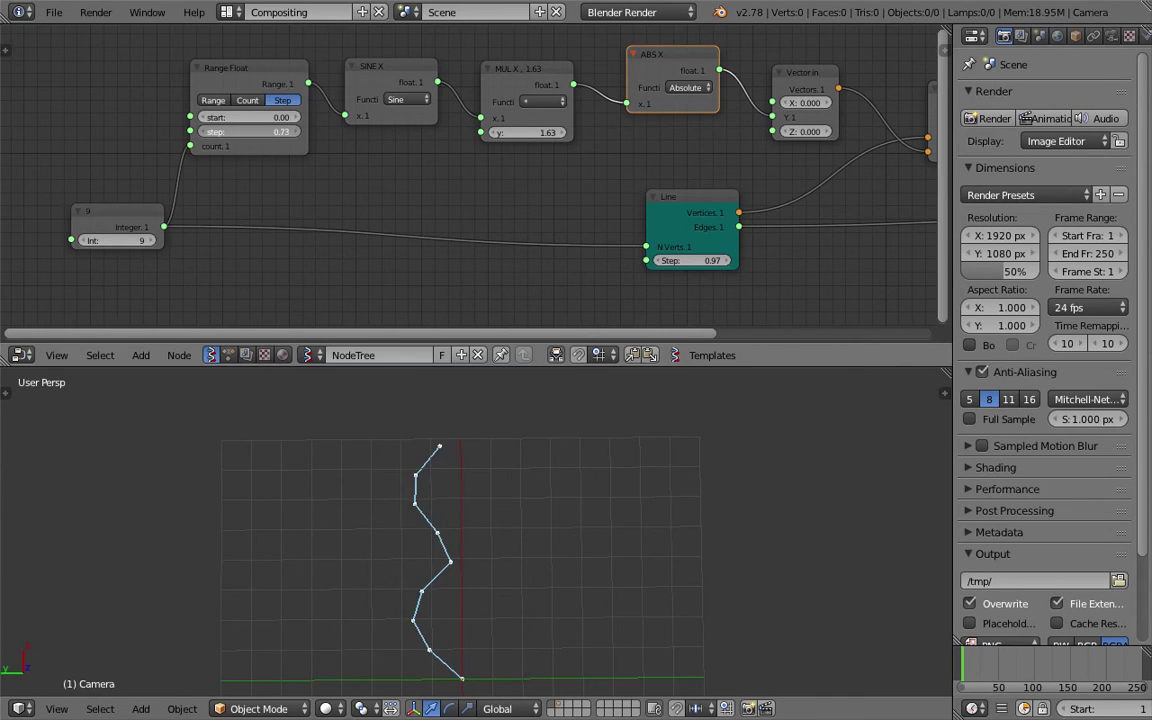
{"action": "left_click_drag", "start_coordinate": [315, 132], "coordinate": [245, 132]}
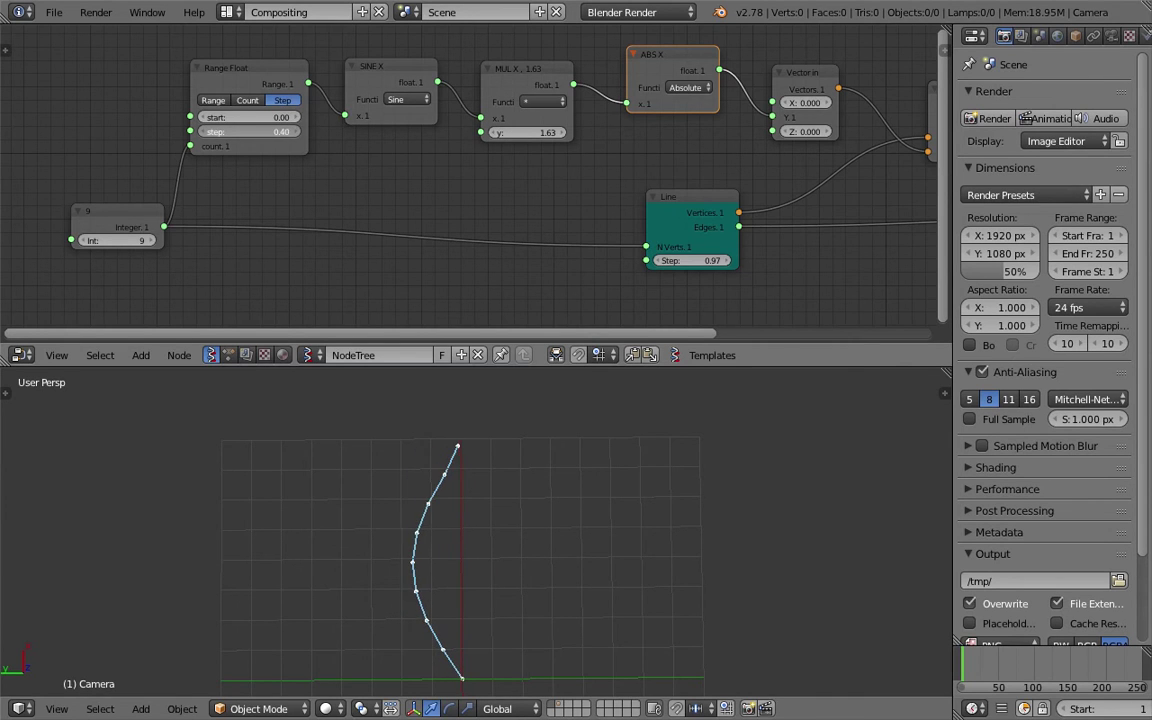
{"action": "key", "text": "ctrl+z"}
Save over the file and reposition the Viewer Draw and Line nodes to open up space in the tree.
{"action": "key", "text": "ctrl+s"}
{"action": "left_click", "coordinate": [506, 198]}
{"action": "scroll", "coordinate": [661, 177], "scroll_direction": "down", "scroll_amount": 2}
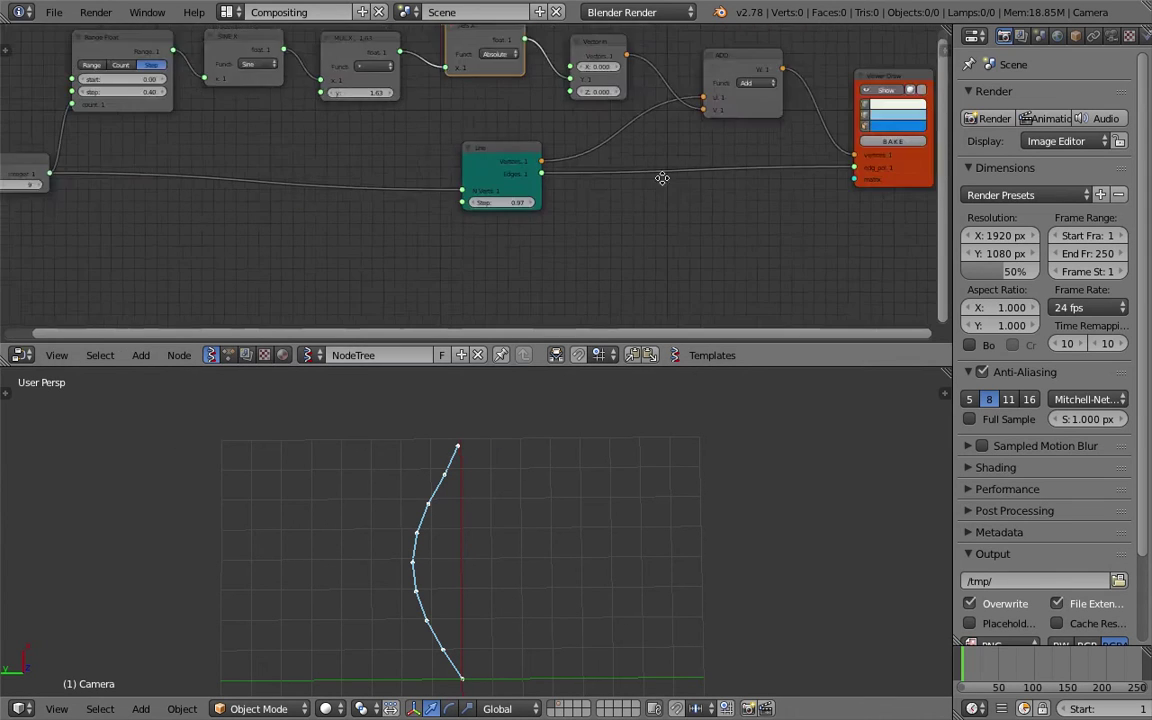
{"action": "middle_click_drag", "start_coordinate": [661, 177], "coordinate": [257, 165]}
{"action": "left_click_drag", "start_coordinate": [507, 163], "coordinate": [604, 173]}
{"action": "middle_click_drag", "start_coordinate": [296, 247], "coordinate": [484, 228]}
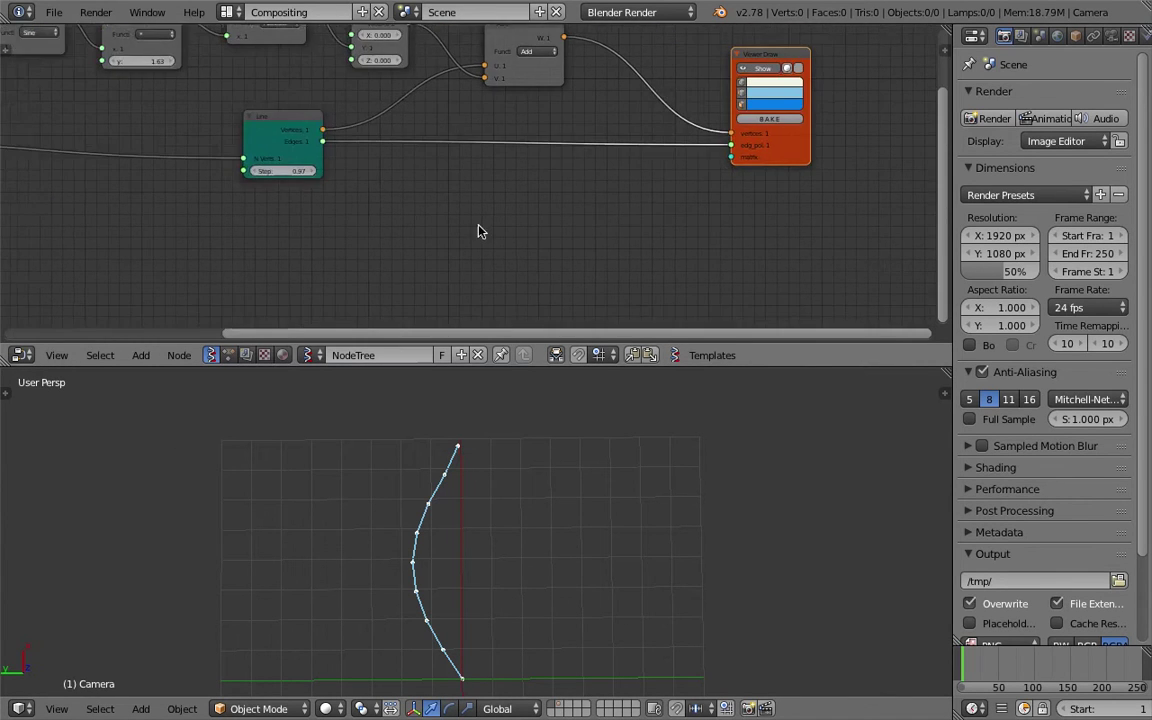
{"action": "middle_click_drag", "start_coordinate": [296, 131], "coordinate": [421, 143]}
{"action": "left_click_drag", "start_coordinate": [419, 142], "coordinate": [371, 135]}
Move the Viewer Draw node farther from the vector Add node and save over the file.
{"action": "middle_click_drag", "start_coordinate": [758, 108], "coordinate": [560, 202]}
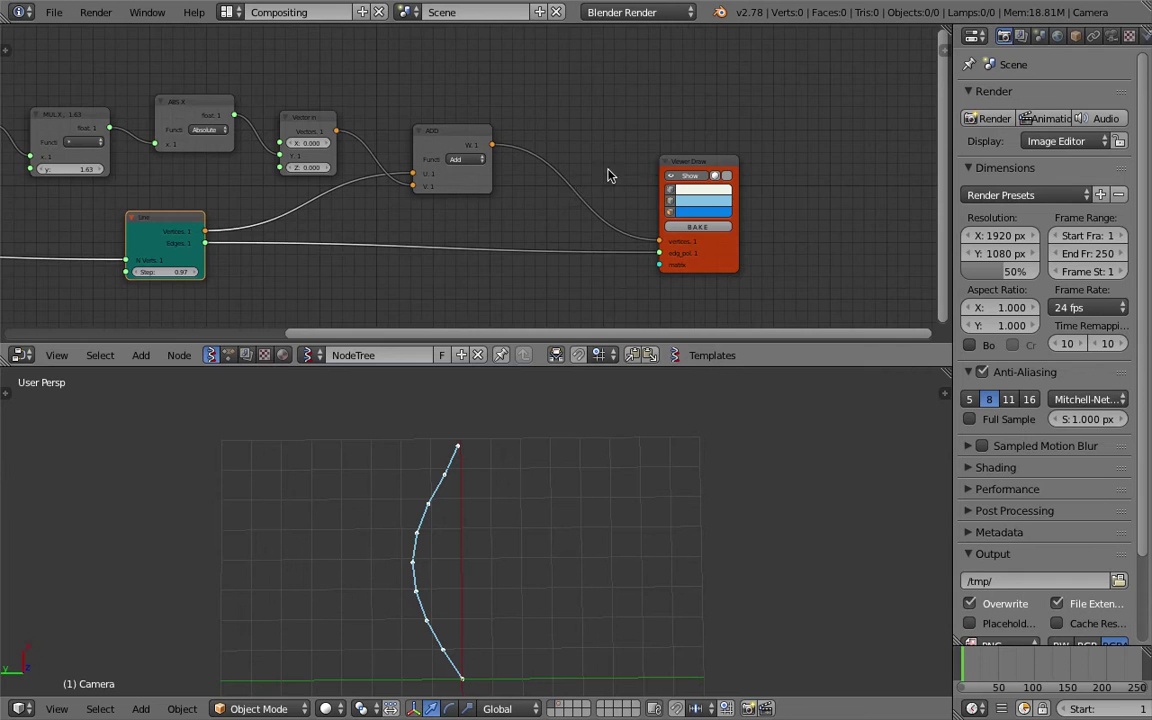
{"action": "left_click_drag", "start_coordinate": [692, 164], "coordinate": [781, 165]}
{"action": "mouse_move", "coordinate": [652, 134]}
{"action": "middle_mouse_down"}
{"action": "mouse_move", "coordinate": [615, 126]}
{"action": "mouse_move", "coordinate": [555, 152]}
{"action": "mouse_move", "coordinate": [583, 136]}
{"action": "middle_mouse_up"}
{"action": "left_click", "coordinate": [733, 171]}
{"action": "left_click", "coordinate": [733, 171]}
{"action": "key", "text": "ctrl+s"}
{"action": "left_click", "coordinate": [555, 152]}
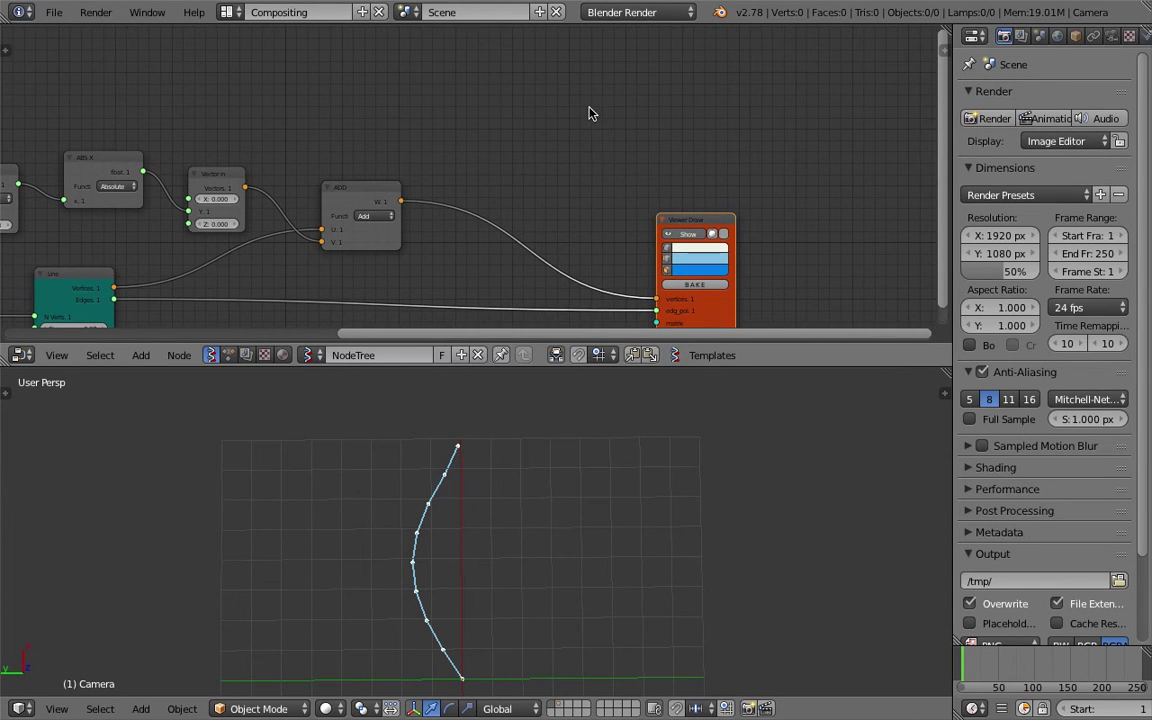
Add a Mirror node, widen it and place it above the Viewer Draw node.
{"action": "key", "text": "space"}
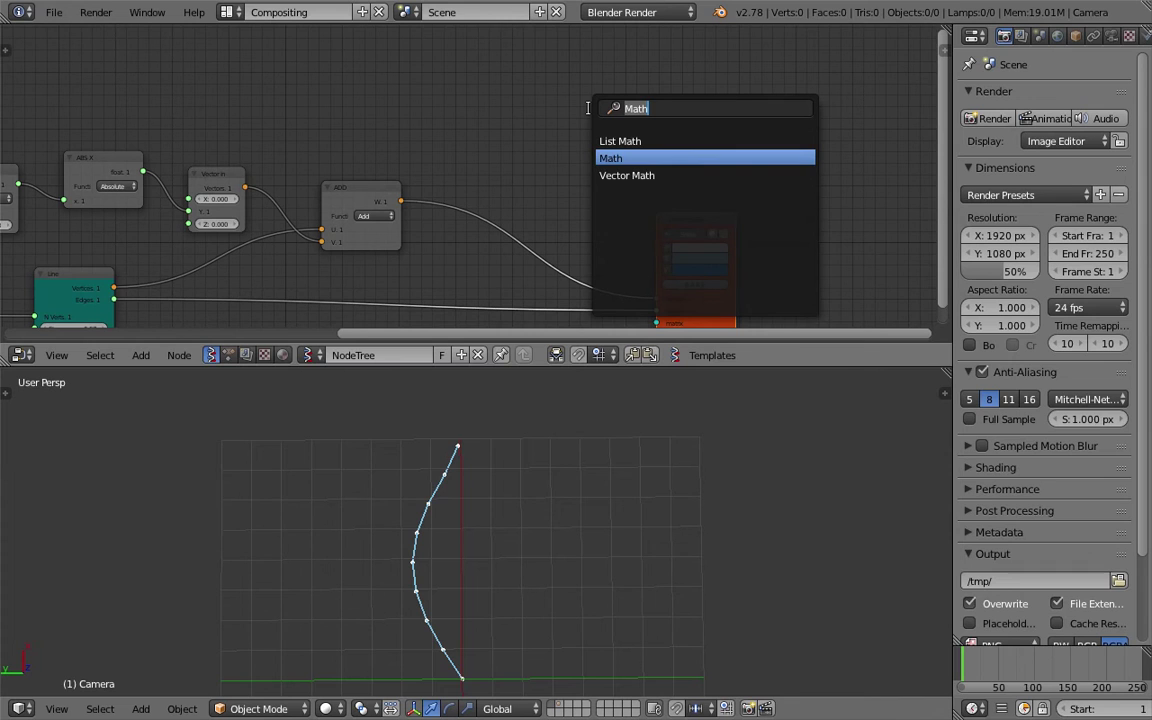
{"action": "type", "text": "mir"}
{"action": "key", "text": "Return"}
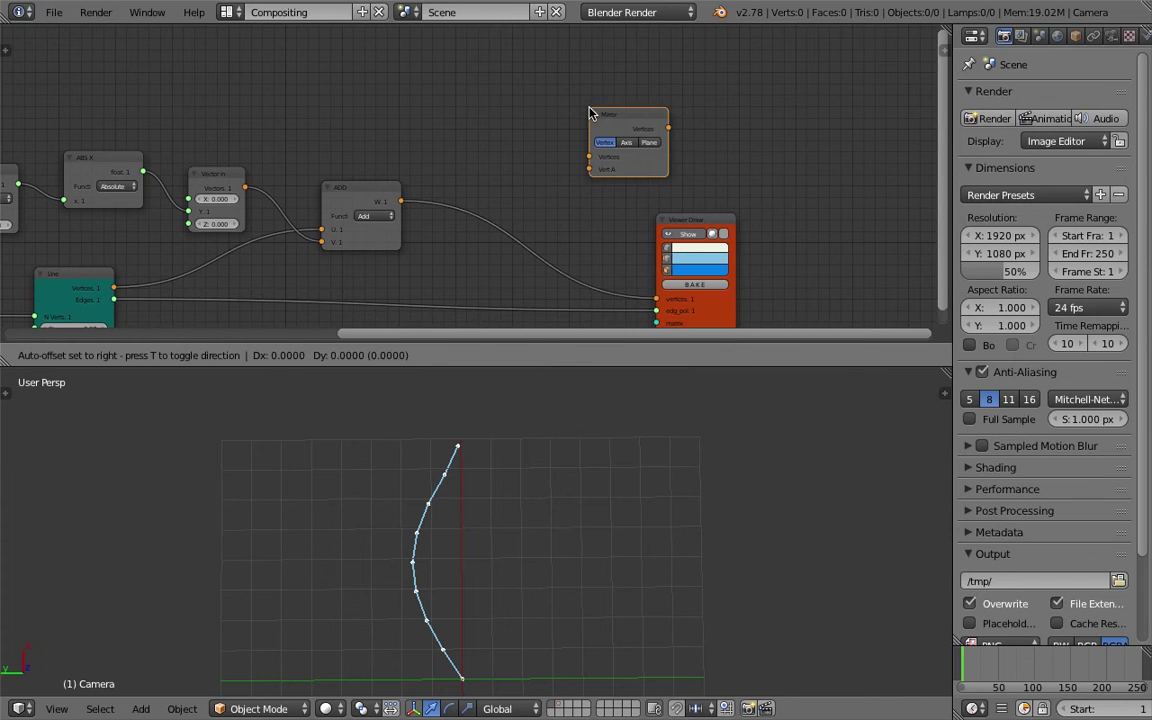
{"action": "left_click", "coordinate": [590, 113]}
{"action": "left_click_drag", "start_coordinate": [668, 168], "coordinate": [733, 168]}
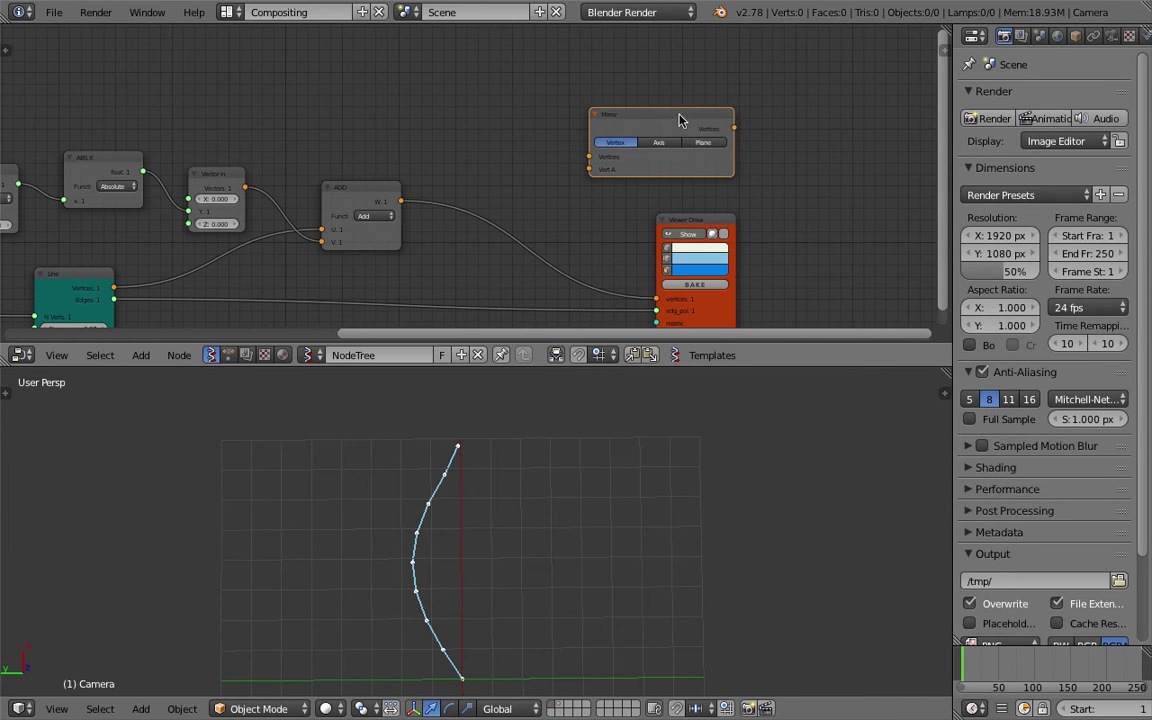
{"action": "left_click_drag", "start_coordinate": [679, 118], "coordinate": [659, 96]}
Link the vector Add node's W output to the Mirror node's Vertices input.
{"action": "middle_click_drag", "start_coordinate": [548, 149], "coordinate": [543, 160]}
{"action": "left_click_drag", "start_coordinate": [397, 211], "coordinate": [439, 185]}
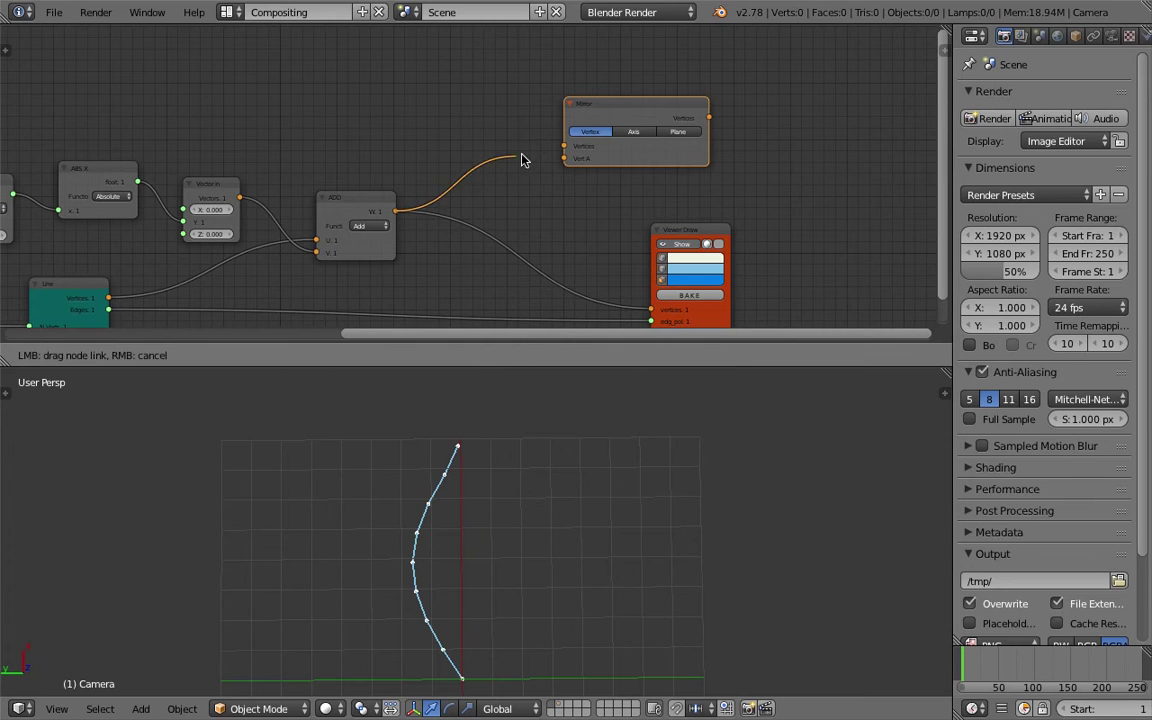
{"action": "left_click_drag", "start_coordinate": [545, 152], "coordinate": [562, 147]}
{"action": "scroll", "coordinate": [505, 130], "scroll_direction": "up", "scroll_amount": 2}
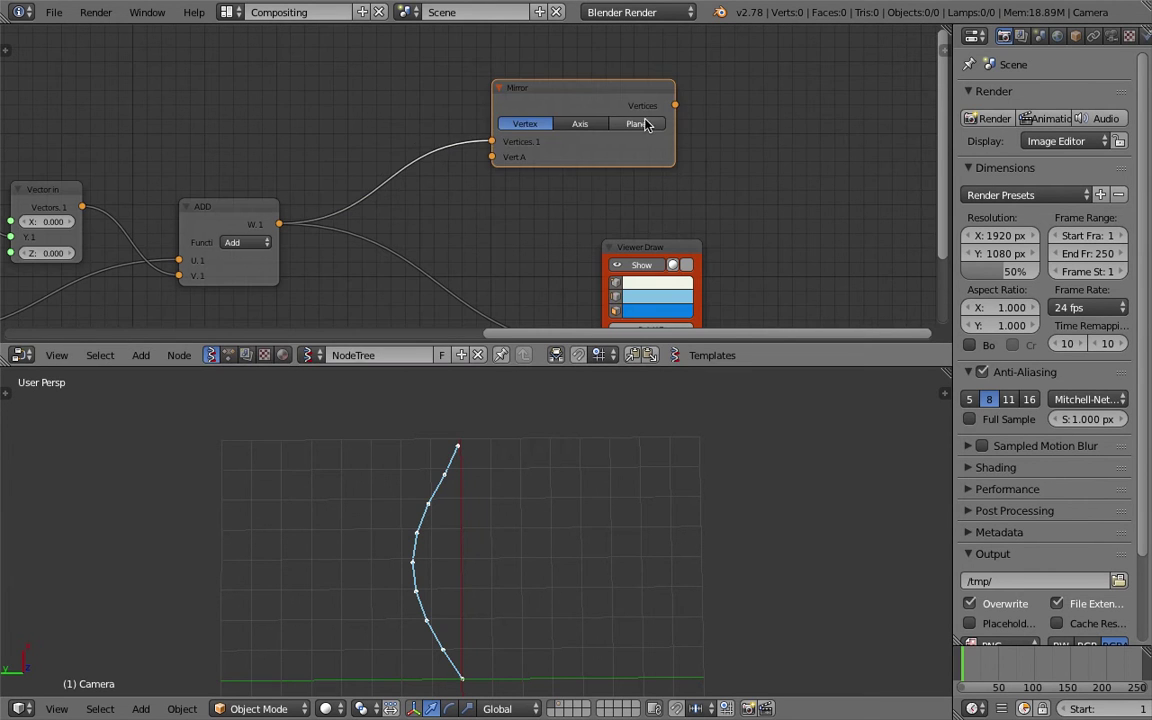
Duplicate the Viewer Draw node beside the Mirror node and feed it the Mirror's Vertices output.
{"action": "mouse_move", "coordinate": [645, 124]}
{"action": "left_mouse_down"}
{"action": "mouse_move", "coordinate": [585, 120]}
{"action": "mouse_move", "coordinate": [708, 118]}
{"action": "left_mouse_up"}
{"action": "left_click", "coordinate": [647, 248]}
{"action": "key", "text": "shift+d"}
{"action": "left_click", "coordinate": [762, 30]}
{"action": "middle_click_drag", "start_coordinate": [675, 93], "coordinate": [676, 125]}
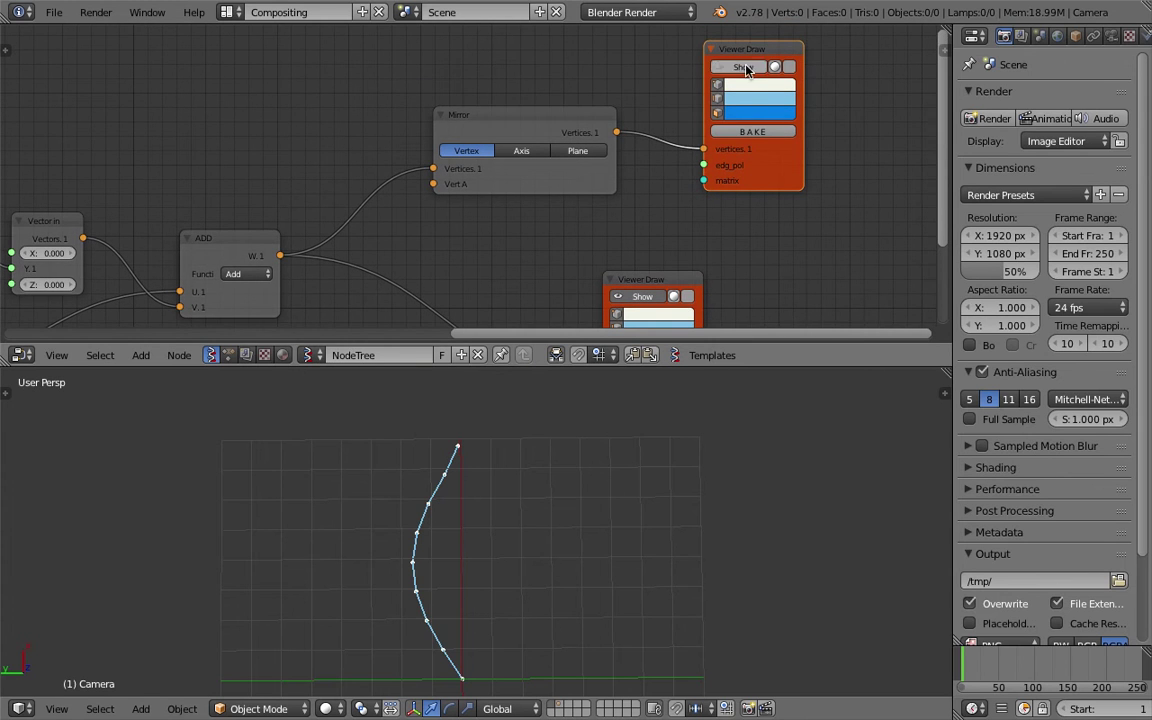
Widen the Mirror node, switch its mode to Axis and save over the file.
{"action": "scroll", "coordinate": [470, 149], "scroll_direction": "up", "scroll_amount": 2, "text": "ctrl"}
{"action": "scroll", "coordinate": [478, 170], "scroll_direction": "up", "scroll_amount": 3}
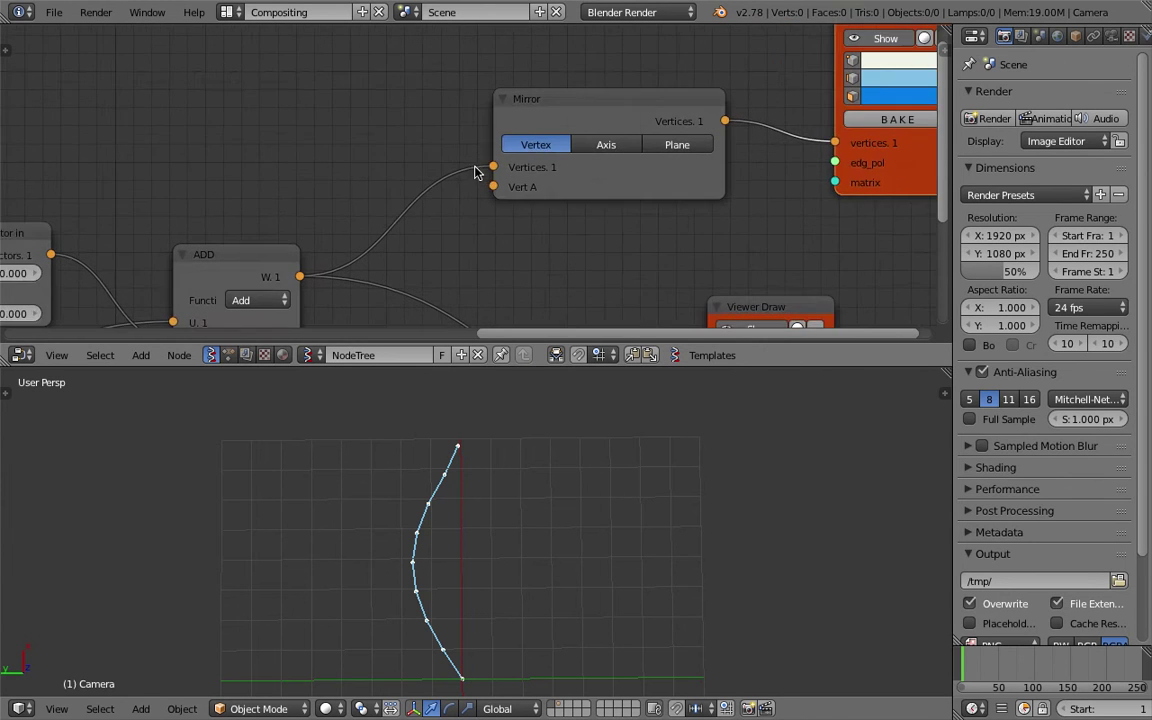
{"action": "left_click_drag", "start_coordinate": [495, 141], "coordinate": [442, 141]}
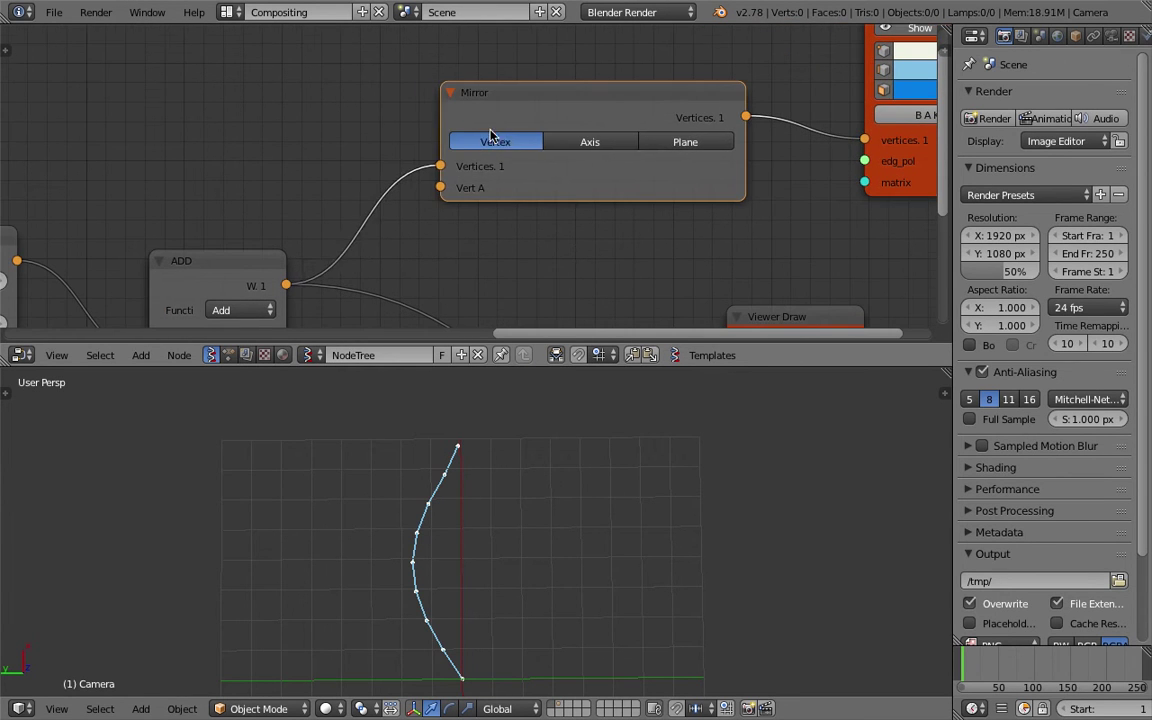
{"action": "scroll", "coordinate": [445, 125], "scroll_direction": "down", "scroll_amount": 2}
{"action": "left_click_drag", "start_coordinate": [547, 139], "coordinate": [548, 134]}
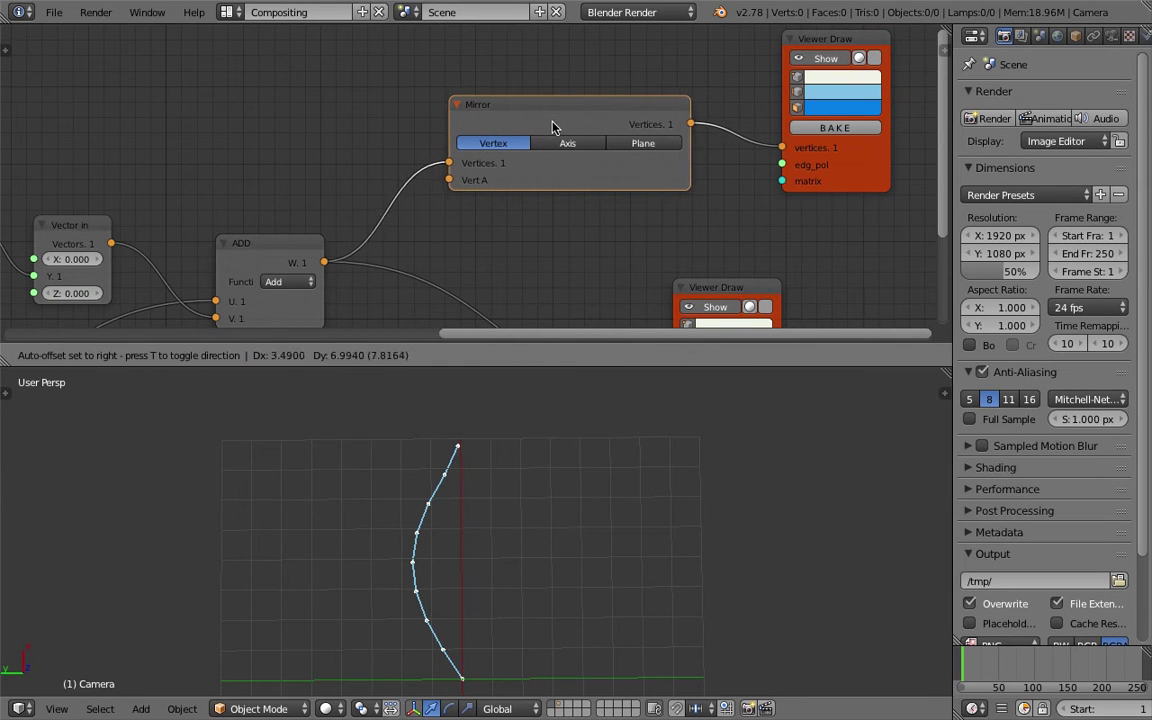
{"action": "middle_click_drag", "start_coordinate": [464, 125], "coordinate": [468, 119]}
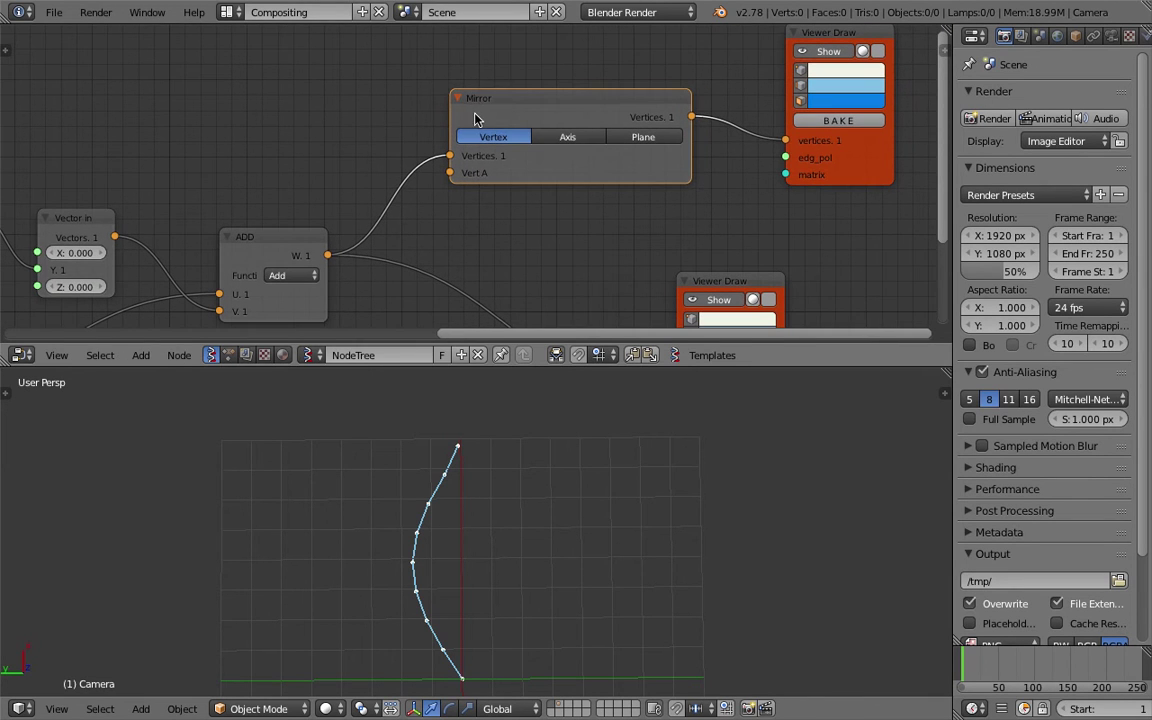
{"action": "left_click", "coordinate": [558, 138]}
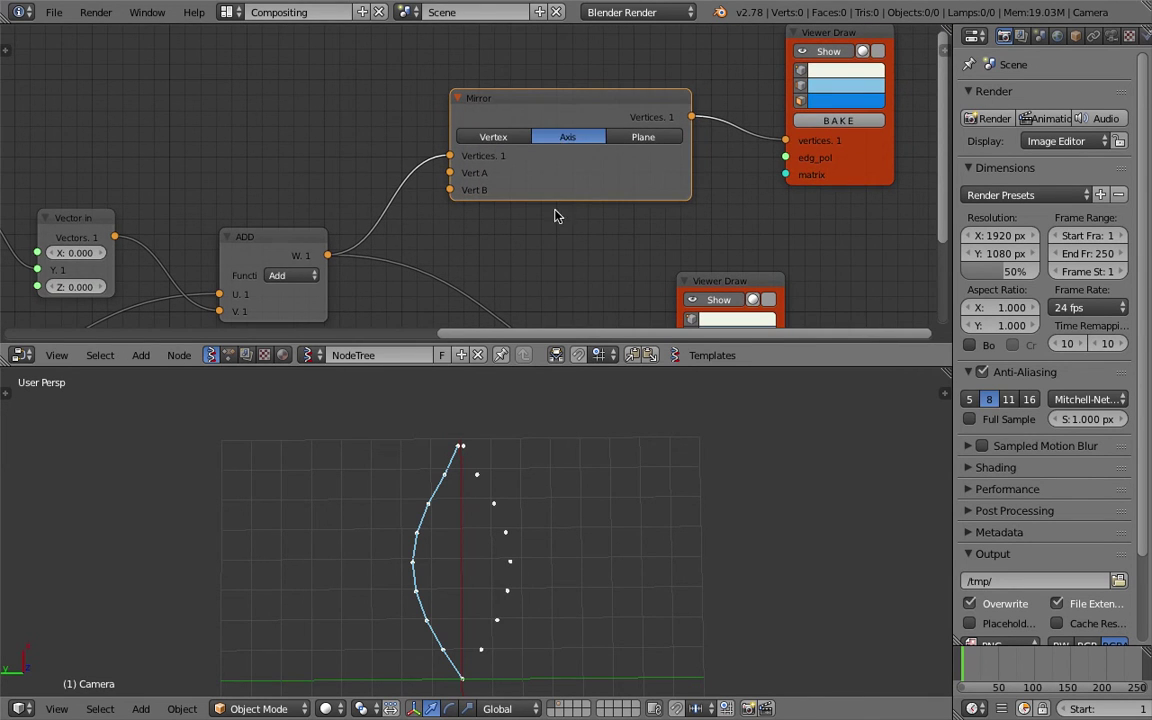
{"action": "key", "text": "ctrl+s"}
{"action": "left_click", "coordinate": [505, 160]}
{"action": "scroll", "coordinate": [509, 149], "scroll_direction": "down", "scroll_amount": 1}
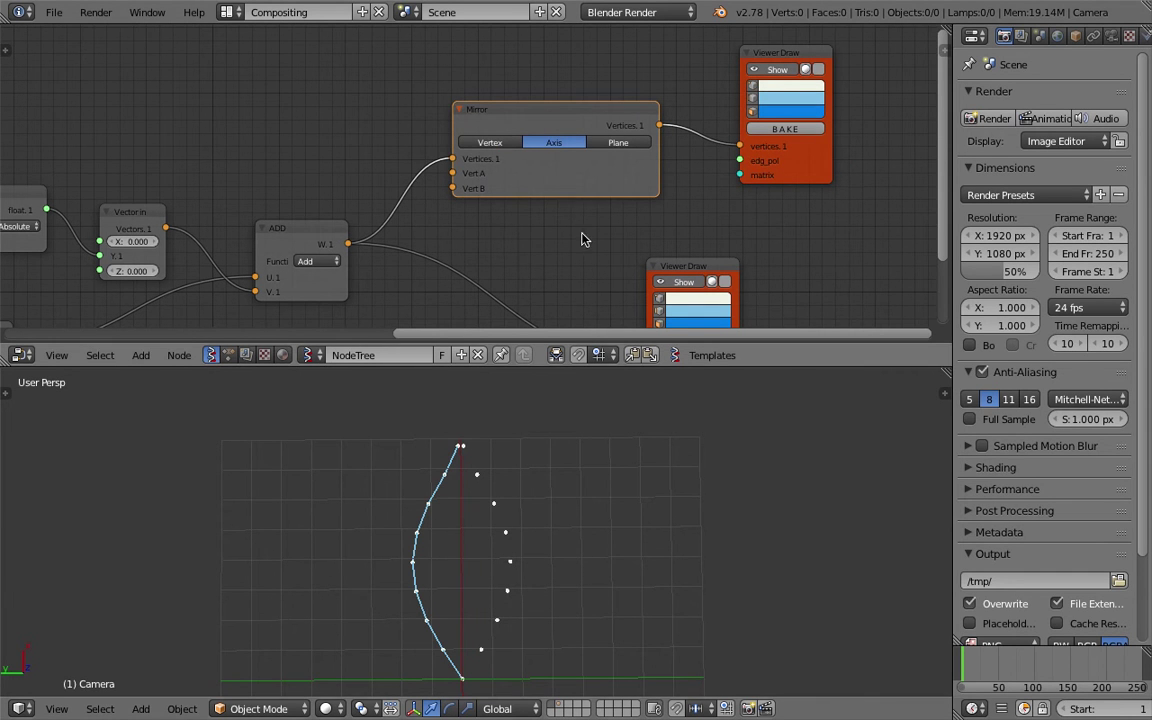
Link the Line node's Edges output to the edg_pol input of the mirrored curve's Viewer Draw node.
{"action": "scroll", "coordinate": [513, 197], "scroll_direction": "down", "scroll_amount": 2}
{"action": "middle_click_drag", "start_coordinate": [275, 205], "coordinate": [375, 190]}
{"action": "mouse_move", "coordinate": [307, 271]}
{"action": "left_mouse_down"}
{"action": "mouse_move", "coordinate": [766, 164]}
{"action": "mouse_move", "coordinate": [882, 114]}
{"action": "left_mouse_up"}
{"action": "middle_click_drag", "start_coordinate": [814, 178], "coordinate": [681, 169]}
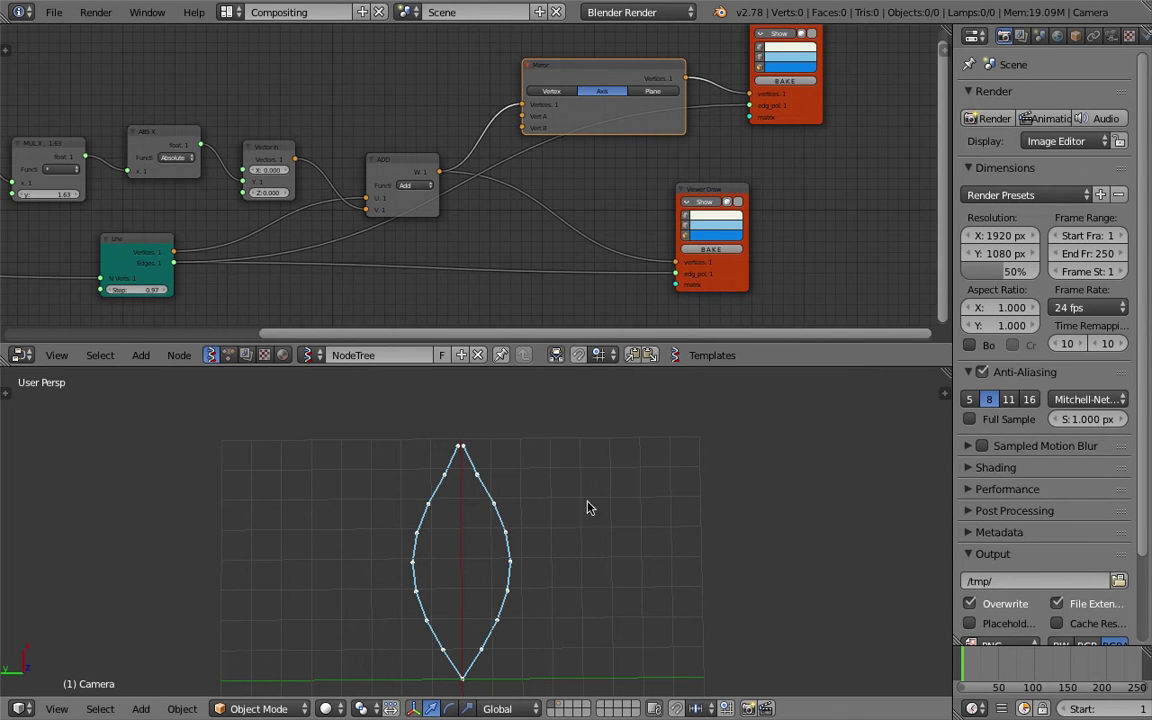
Inspect the mirrored leaf outline from several angles, review its node tree and save over the file.
{"action": "middle_click_drag", "start_coordinate": [588, 508], "coordinate": [508, 508]}
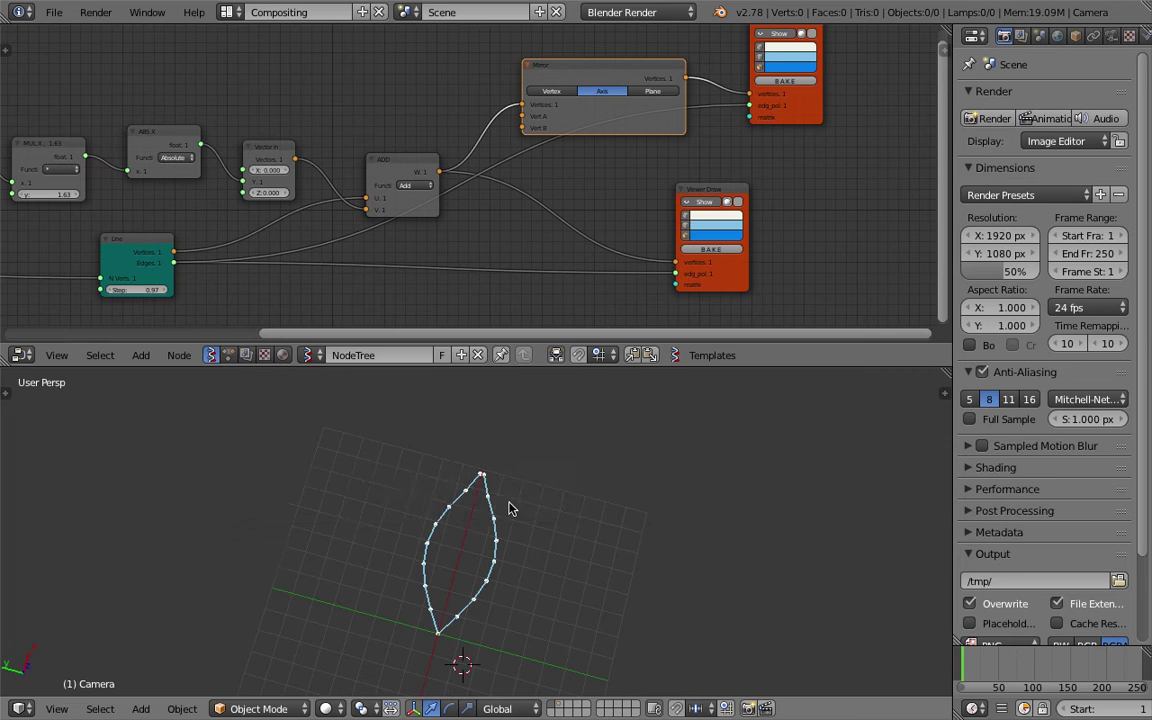
{"action": "middle_click_drag", "start_coordinate": [38, 224], "coordinate": [441, 213]}
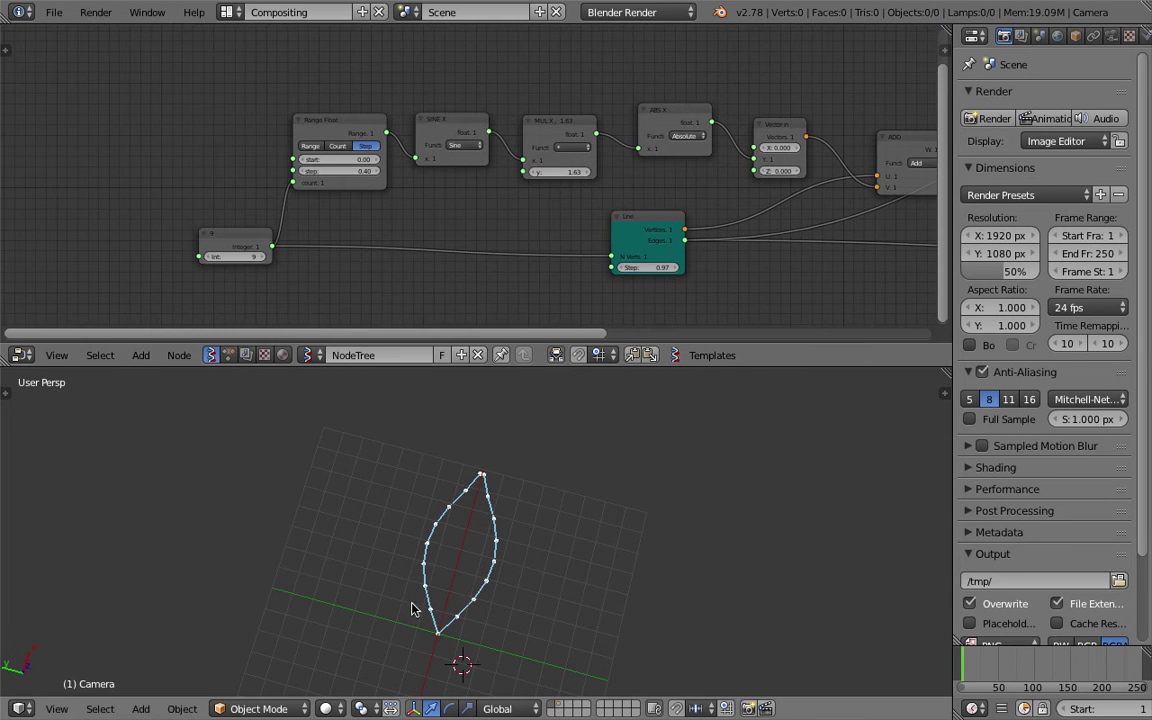
{"action": "middle_click_drag", "start_coordinate": [411, 609], "coordinate": [481, 515]}
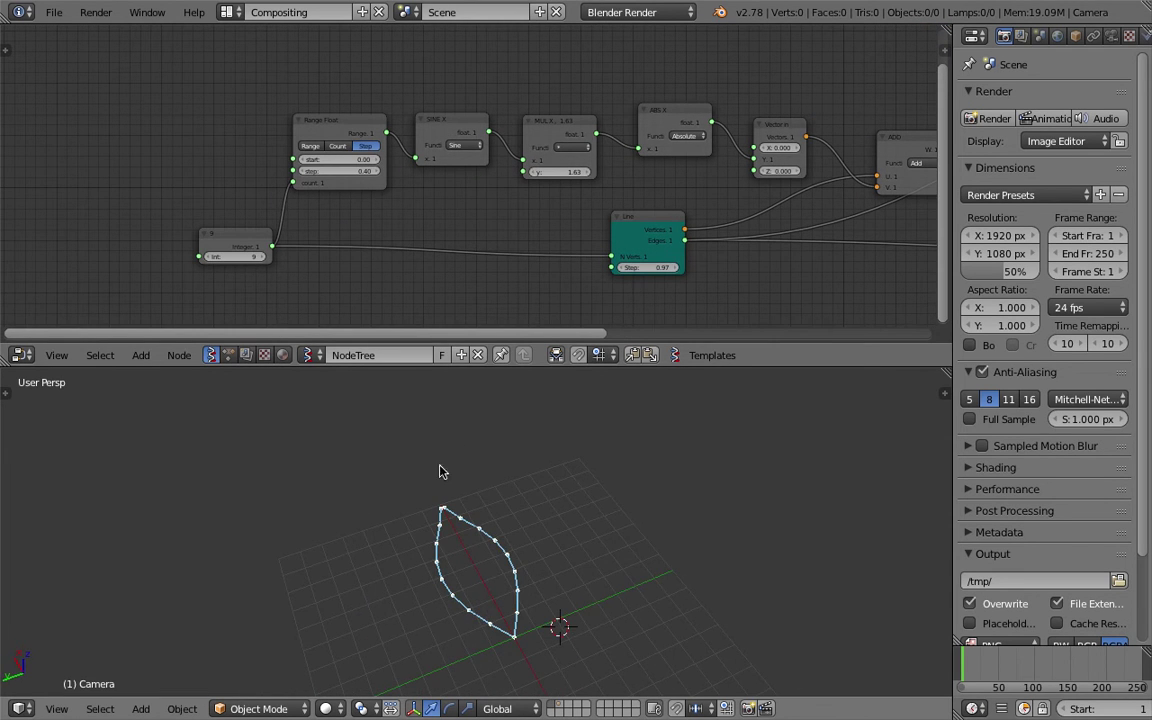
{"action": "mouse_move", "coordinate": [443, 471]}
{"action": "middle_mouse_down"}
{"action": "mouse_move", "coordinate": [455, 617]}
{"action": "mouse_move", "coordinate": [443, 609]}
{"action": "middle_mouse_up"}
{"action": "middle_click_drag", "start_coordinate": [930, 246], "coordinate": [366, 234]}
{"action": "middle_click_drag", "start_coordinate": [519, 201], "coordinate": [306, 232]}
{"action": "scroll", "coordinate": [454, 210], "scroll_direction": "up", "scroll_amount": 2}
{"action": "middle_click_drag", "start_coordinate": [527, 148], "coordinate": [468, 190]}
{"action": "key", "text": "ctrl+s"}
{"action": "left_click", "coordinate": [468, 189]}
Add a UV Connection node and place it well beyond the Viewer Draw nodes, leaving space before it.
{"action": "middle_click_drag", "start_coordinate": [568, 179], "coordinate": [555, 169]}
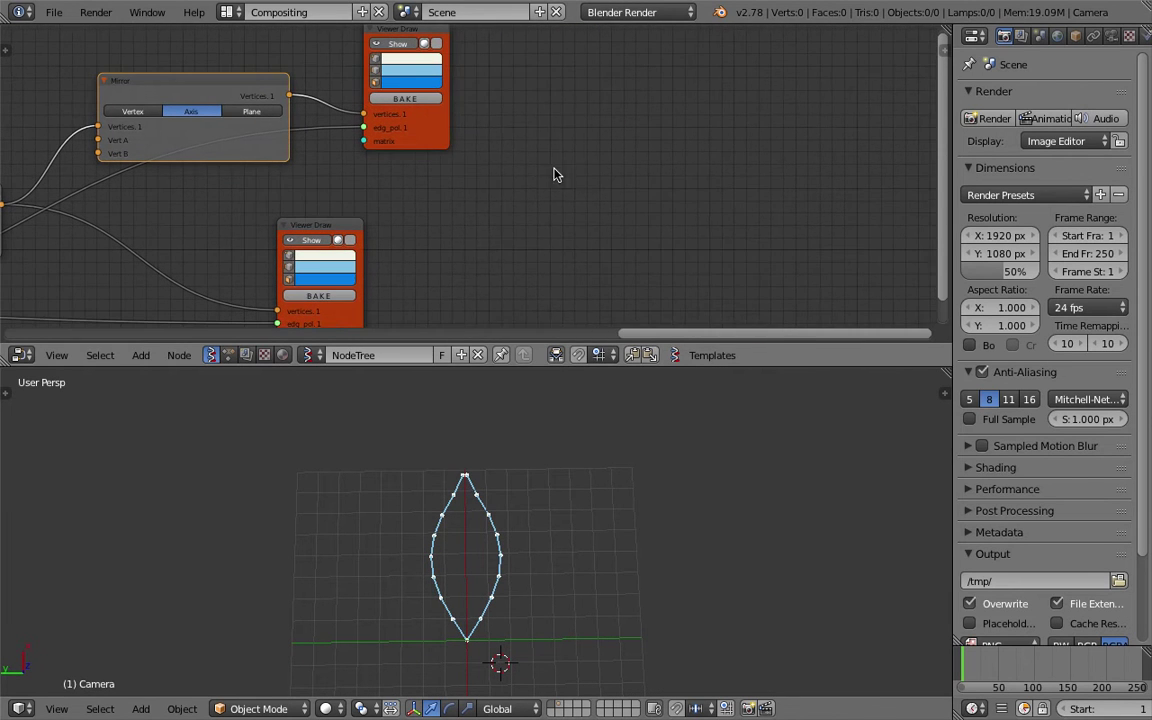
{"action": "key", "text": "shift+a"}
{"action": "left_click", "coordinate": [554, 169]}
{"action": "type", "text": "uv"}
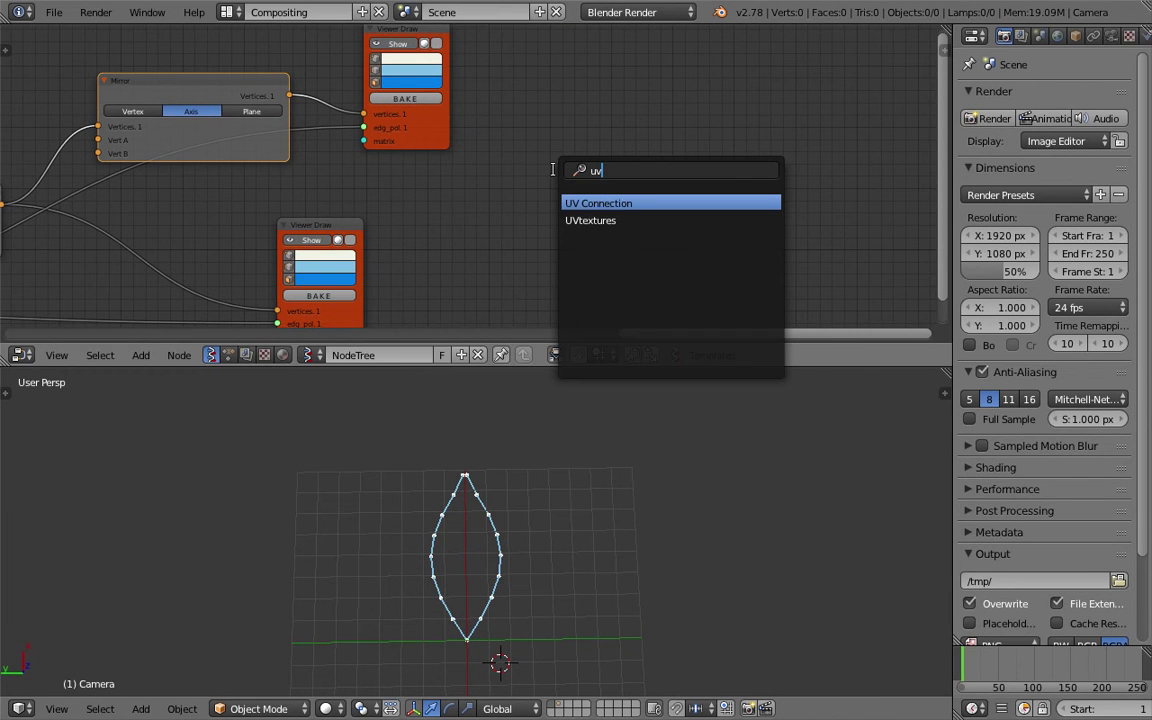
{"action": "key", "text": "Down"}
{"action": "key", "text": "Up"}
{"action": "key", "text": "Return"}
{"action": "left_click", "coordinate": [529, 141]}
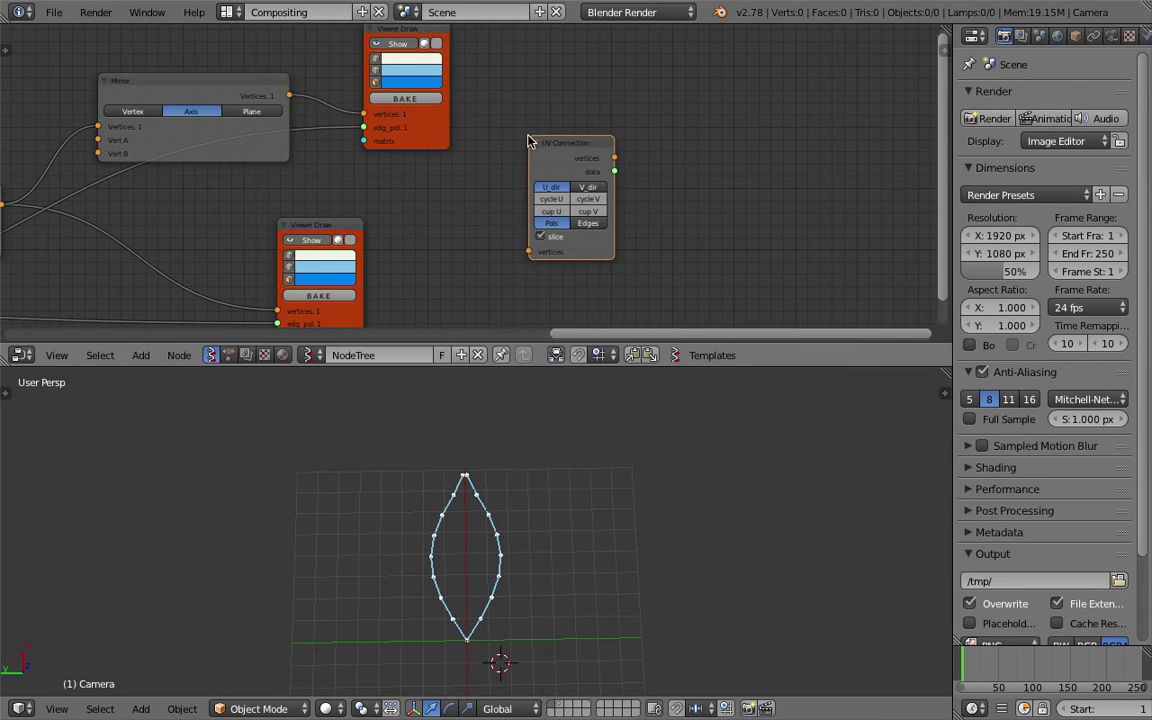
{"action": "middle_click_drag", "start_coordinate": [343, 119], "coordinate": [402, 120]}
{"action": "left_click_drag", "start_coordinate": [613, 150], "coordinate": [704, 159]}
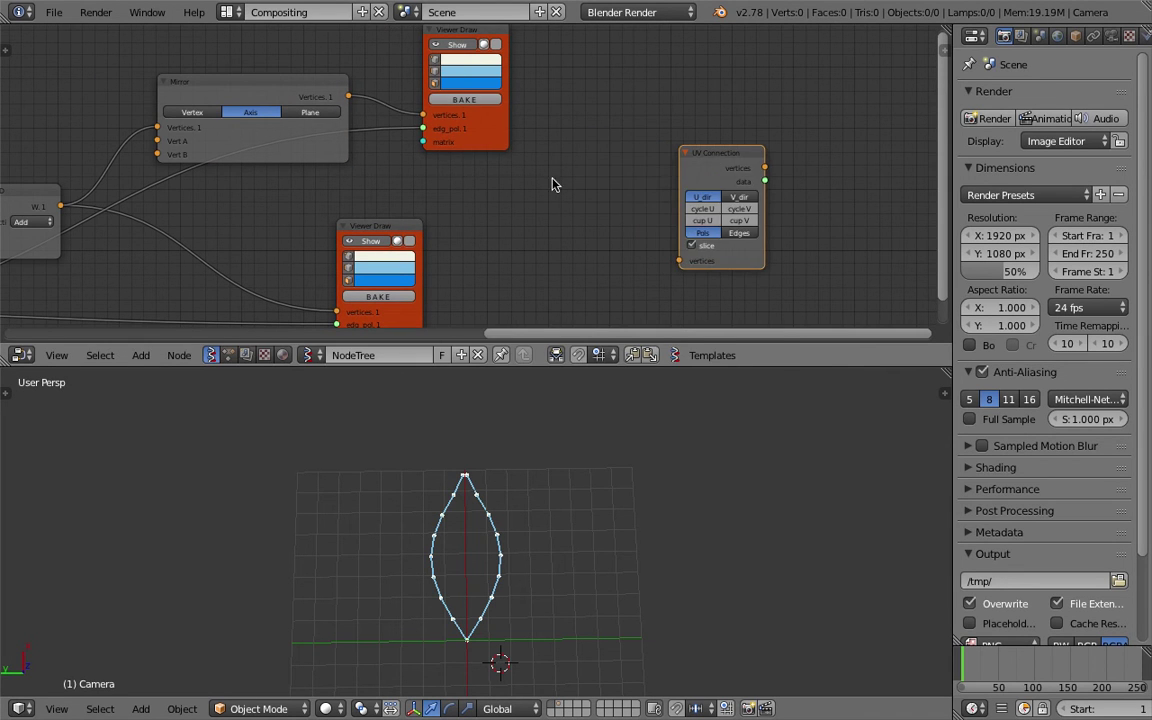
Add a List Join node between the Viewer Draw nodes and the UV Connection node.
{"action": "key", "text": "ctrl+a"}
{"action": "type", "text": "join"}
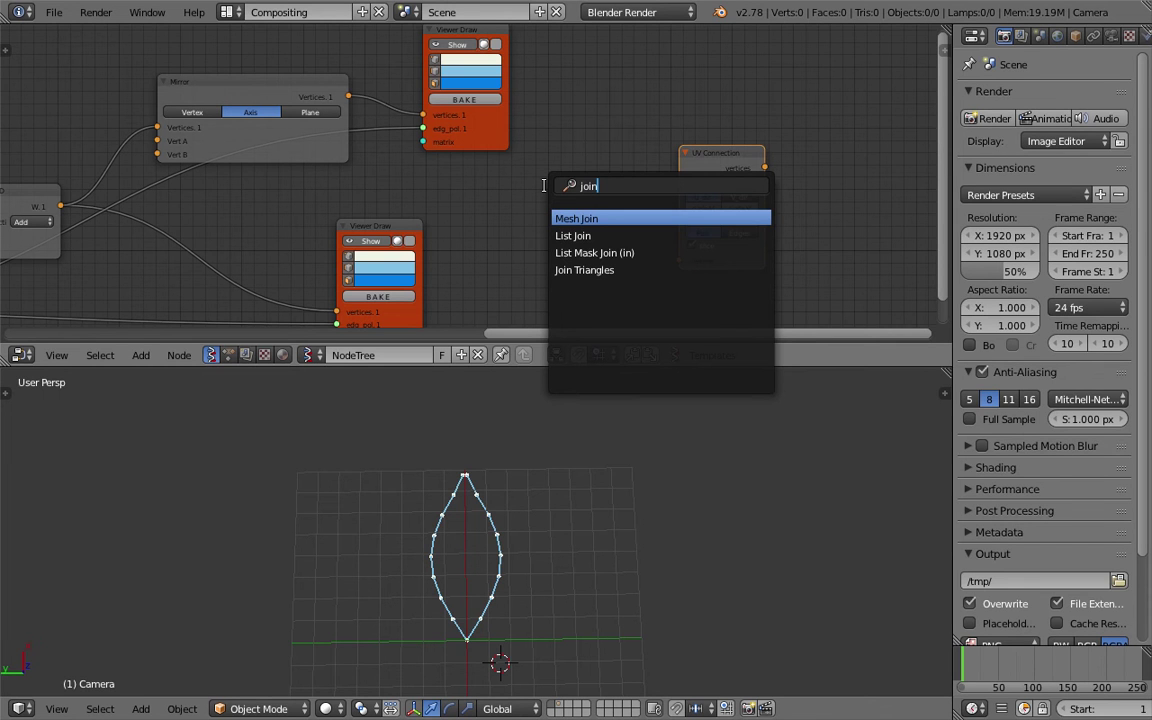
{"action": "key", "text": "Down"}
{"action": "key", "text": "Return"}
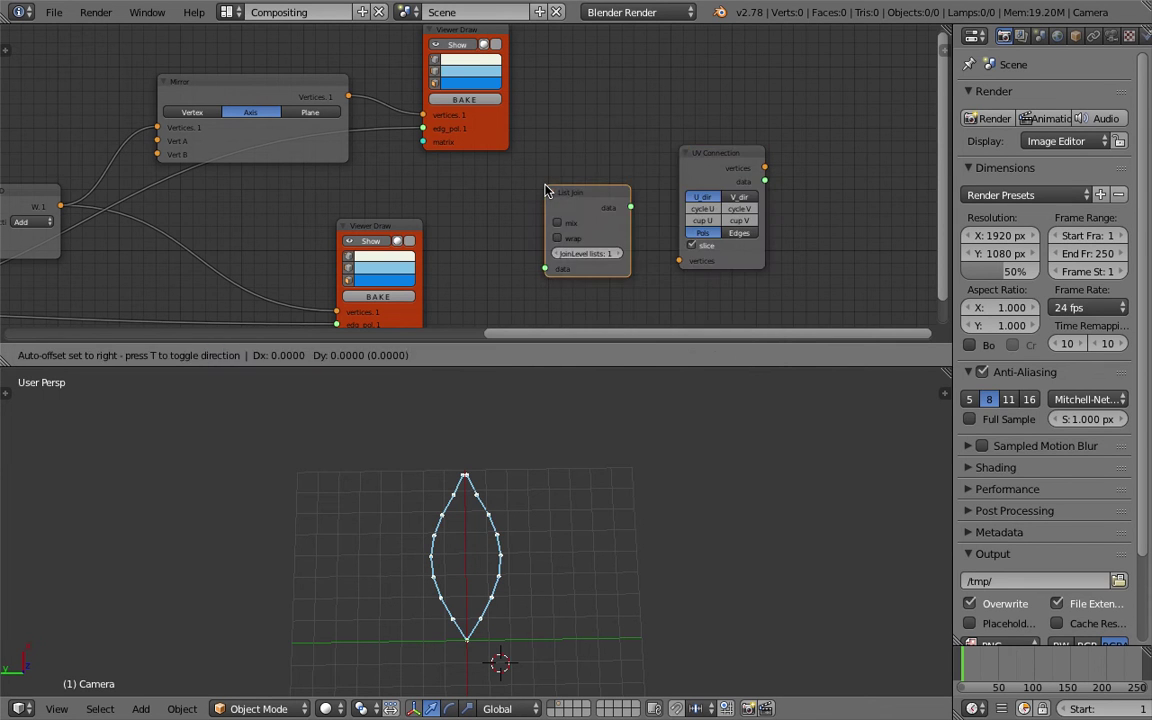
{"action": "left_click", "coordinate": [544, 186]}
Shift the vector Add and Mirror nodes higher in the tree and save over the file.
{"action": "scroll", "coordinate": [427, 180], "scroll_direction": "down", "scroll_amount": 2}
{"action": "middle_click_drag", "start_coordinate": [427, 180], "coordinate": [508, 157]}
{"action": "key", "text": "ctrl+s"}
{"action": "left_click", "coordinate": [508, 150]}
{"action": "left_click_drag", "start_coordinate": [189, 172], "coordinate": [180, 125]}
{"action": "key", "text": "ctrl+s"}
{"action": "left_click", "coordinate": [180, 125]}
{"action": "middle_click_drag", "start_coordinate": [224, 169], "coordinate": [292, 140]}
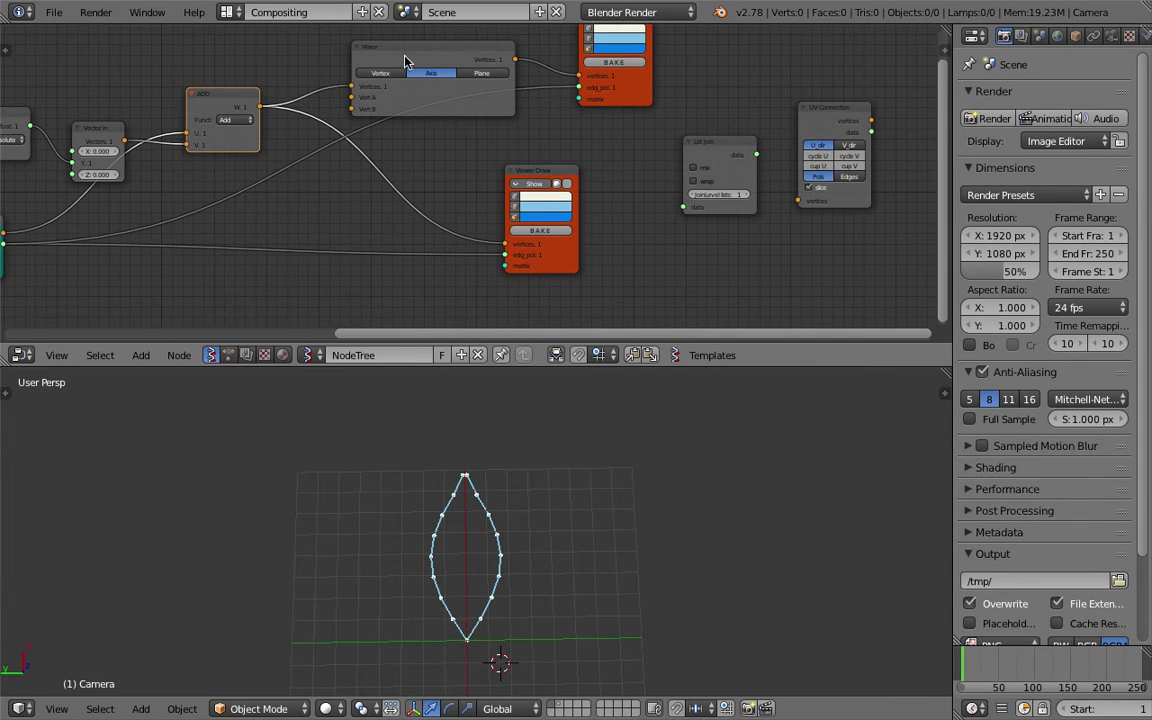
{"action": "left_click_drag", "start_coordinate": [405, 62], "coordinate": [371, 48]}
Link the Mirror's Vertices output and the vector Add node's W output to the List Join node's data inputs.
{"action": "left_click_drag", "start_coordinate": [481, 47], "coordinate": [563, 103]}
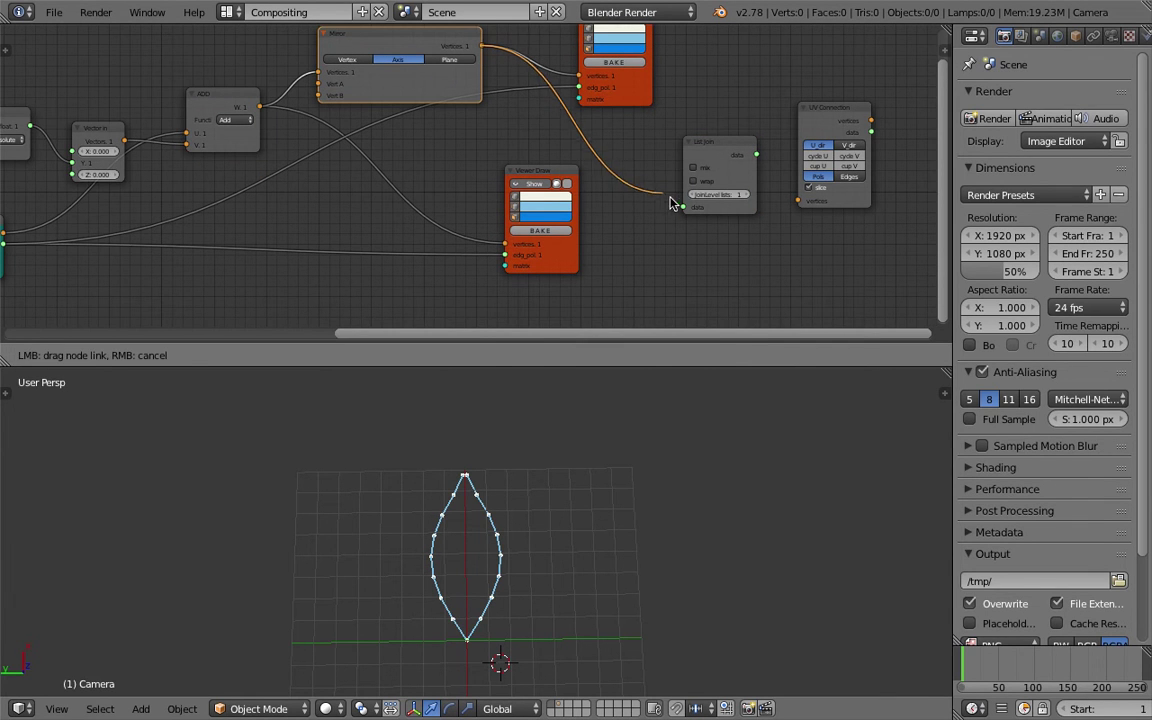
{"action": "left_click_drag", "start_coordinate": [670, 203], "coordinate": [682, 206]}
{"action": "left_click_drag", "start_coordinate": [261, 106], "coordinate": [681, 223]}
{"action": "left_click_drag", "start_coordinate": [261, 108], "coordinate": [683, 218]}
Link the List Join node's data output to the UV Connection node's vertices input.
{"action": "middle_click_drag", "start_coordinate": [575, 262], "coordinate": [380, 296]}
{"action": "scroll", "coordinate": [470, 197], "scroll_direction": "up", "scroll_amount": 3}
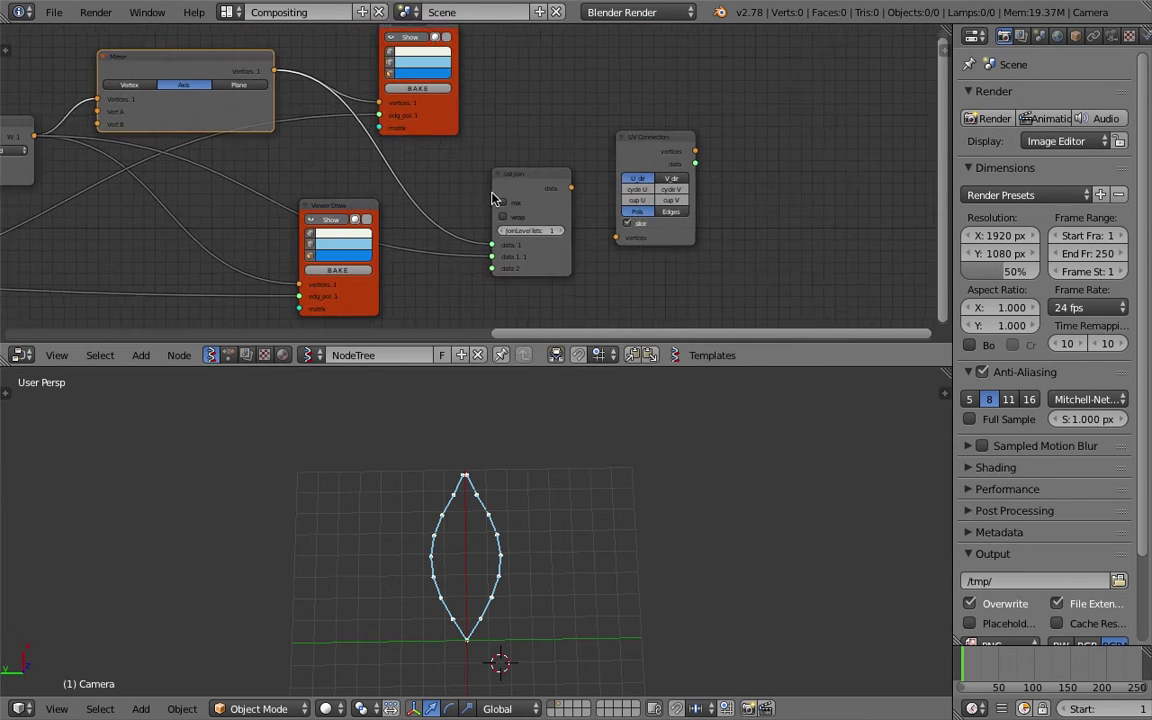
{"action": "left_click_drag", "start_coordinate": [589, 191], "coordinate": [642, 249]}
{"action": "middle_click_drag", "start_coordinate": [592, 160], "coordinate": [486, 154]}
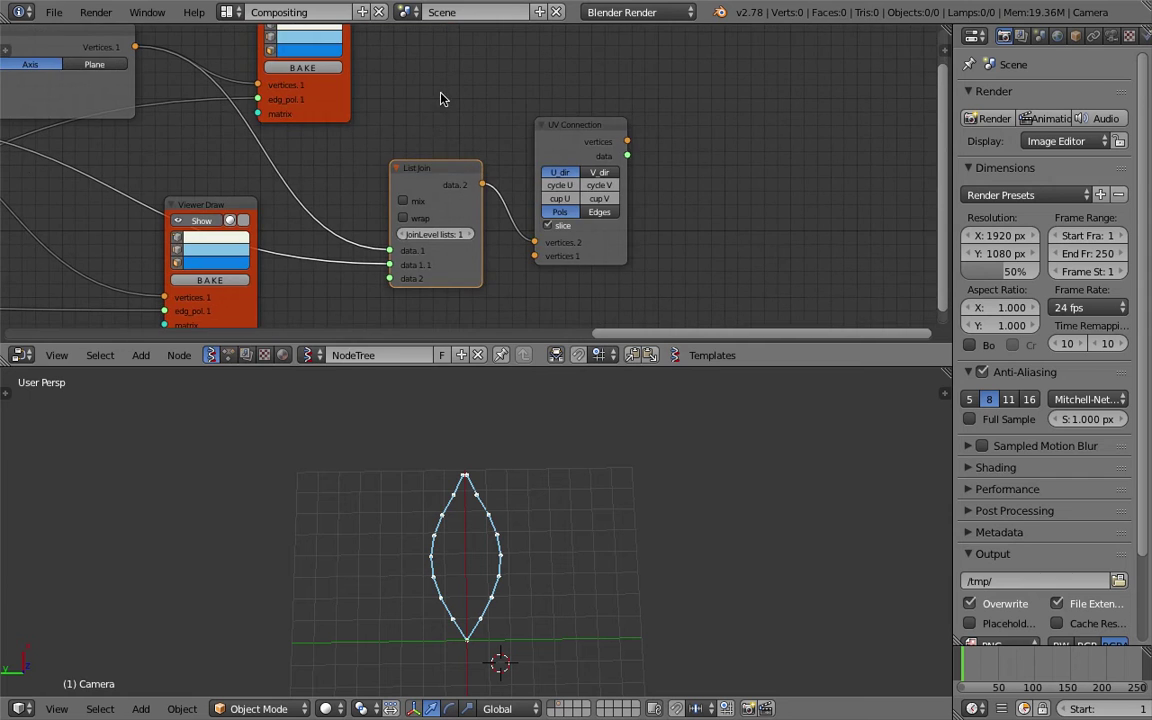
Duplicate the Viewer Draw node and place the copy beside the UV Connection node.
{"action": "scroll", "coordinate": [337, 126], "scroll_direction": "down", "scroll_amount": 2}
{"action": "middle_click_drag", "start_coordinate": [337, 100], "coordinate": [350, 160]}
{"action": "left_click", "coordinate": [332, 90]}
{"action": "key", "text": "shift+d"}
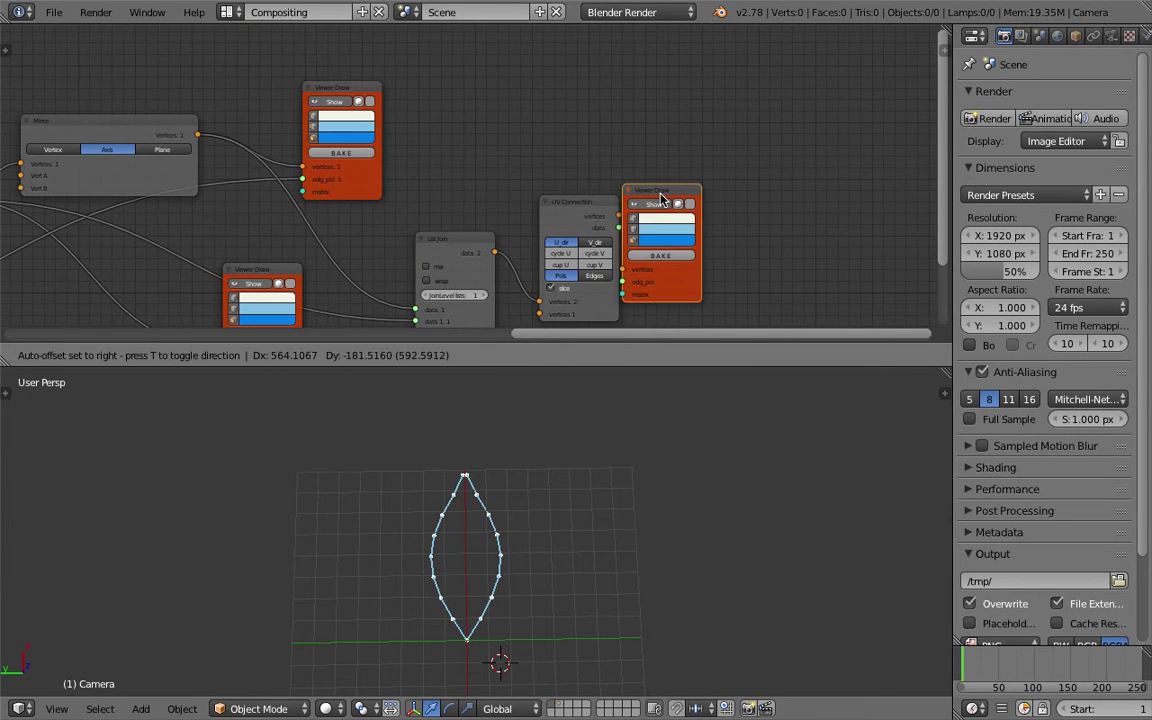
{"action": "left_click", "coordinate": [707, 192]}
Link the UV Connection's vertices and data outputs to the new Viewer Draw's vertices and edg_pol inputs, and save the file.
{"action": "middle_click_drag", "start_coordinate": [661, 200], "coordinate": [548, 100]}
{"action": "scroll", "coordinate": [548, 100], "scroll_direction": "up", "scroll_amount": 4}
{"action": "mouse_move", "coordinate": [516, 90]}
{"action": "left_mouse_down"}
{"action": "mouse_move", "coordinate": [535, 140]}
{"action": "mouse_move", "coordinate": [590, 164]}
{"action": "mouse_move", "coordinate": [577, 168]}
{"action": "mouse_move", "coordinate": [590, 181]}
{"action": "left_mouse_up"}
{"action": "scroll", "coordinate": [496, 419], "scroll_direction": "up", "scroll_amount": 2}
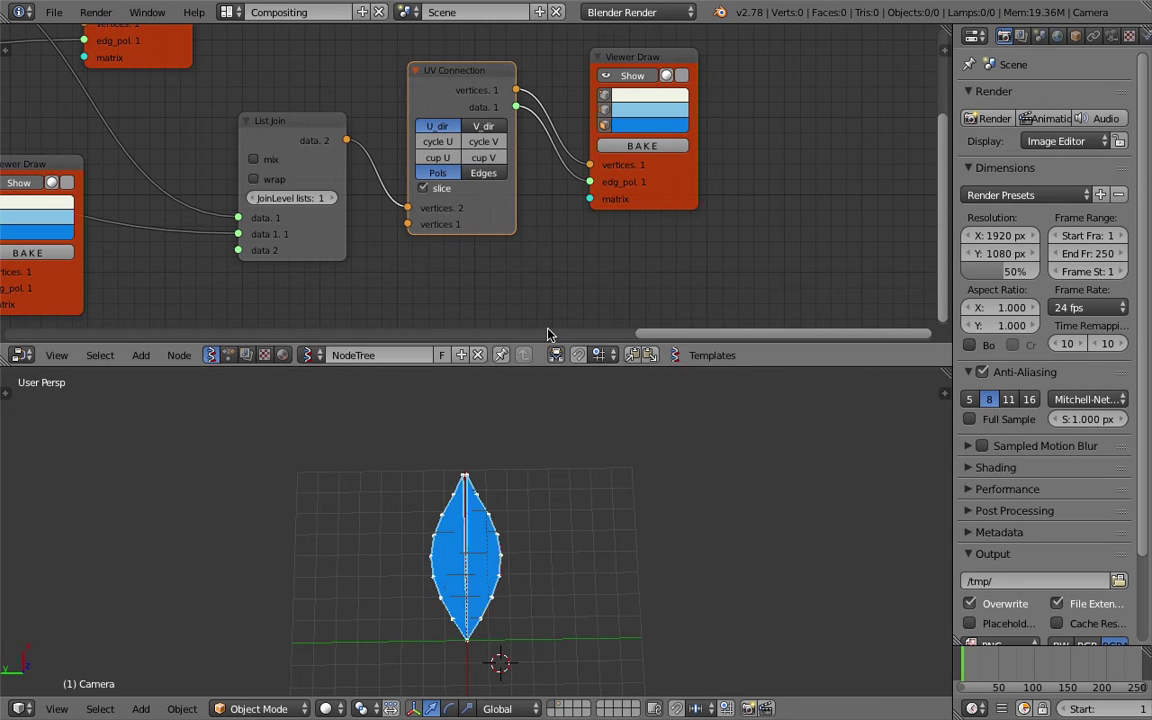
{"action": "key", "text": "ctrl+s"}
{"action": "left_click", "coordinate": [532, 510]}
Set the UV Connection node's direction to V_dir, turn off slice, and save the file.
{"action": "left_click", "coordinate": [467, 128]}
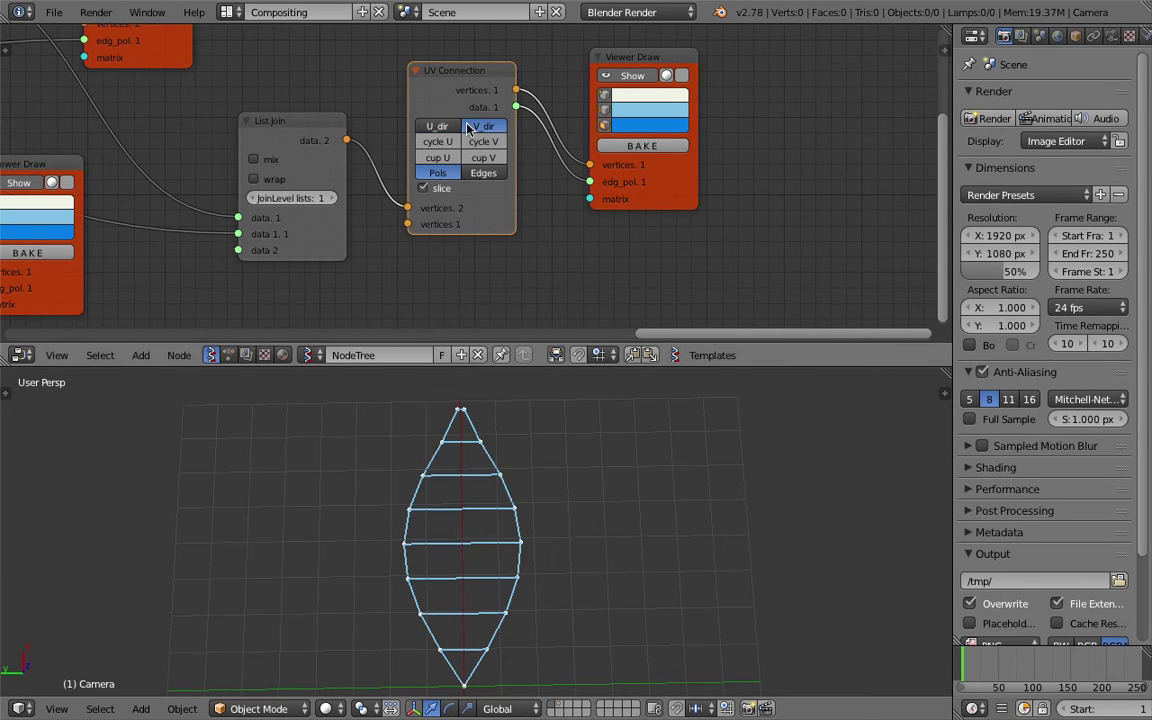
{"action": "left_click", "coordinate": [440, 126]}
{"action": "left_click", "coordinate": [478, 126]}
{"action": "left_click", "coordinate": [442, 126]}
{"action": "left_click", "coordinate": [481, 124]}
{"action": "left_click", "coordinate": [423, 188]}
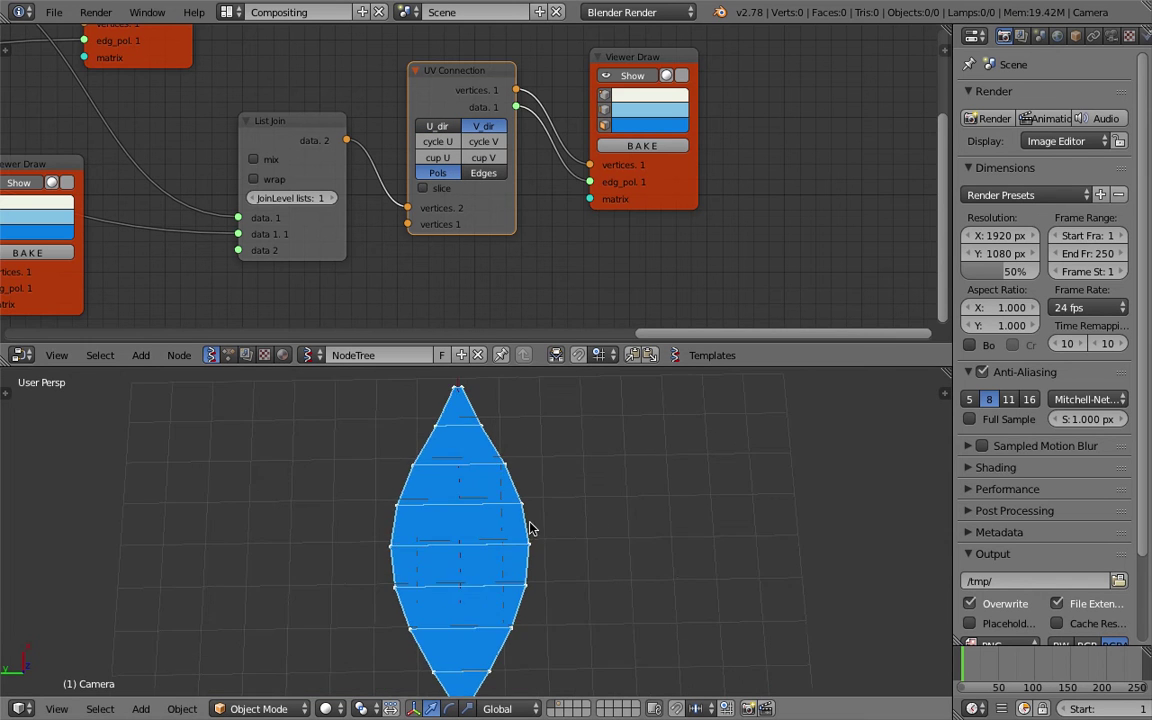
{"action": "middle_click_drag", "start_coordinate": [530, 527], "coordinate": [450, 560]}
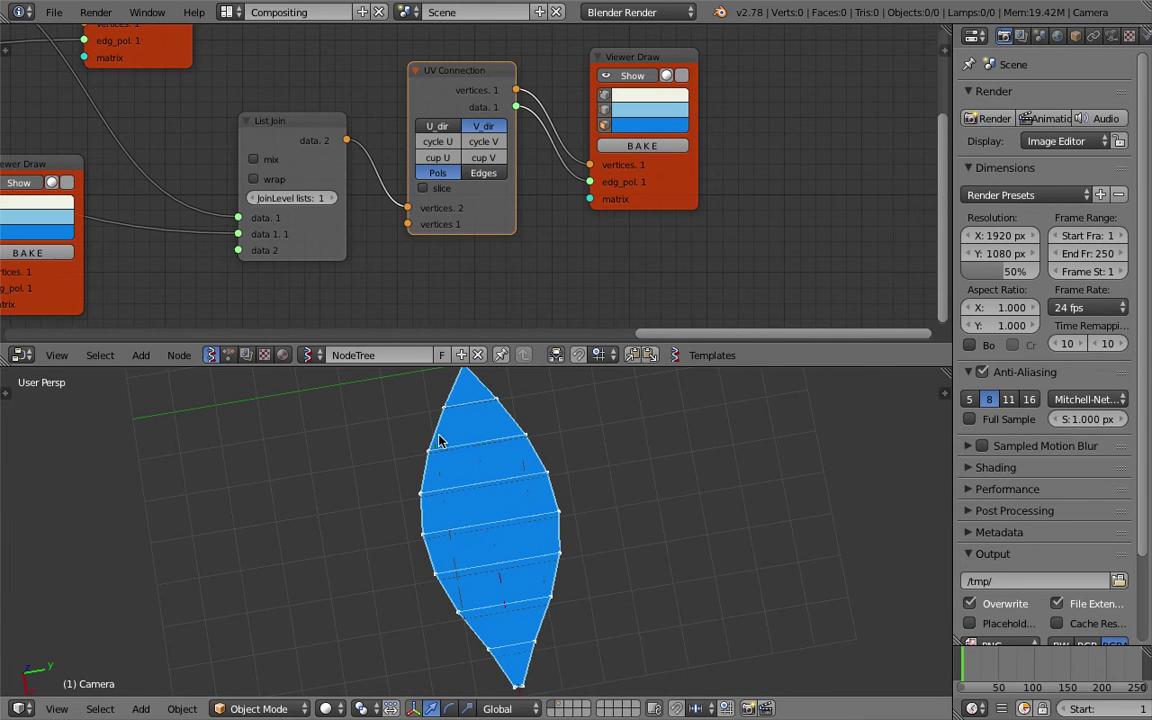
{"action": "middle_click_drag", "start_coordinate": [500, 600], "coordinate": [465, 480]}
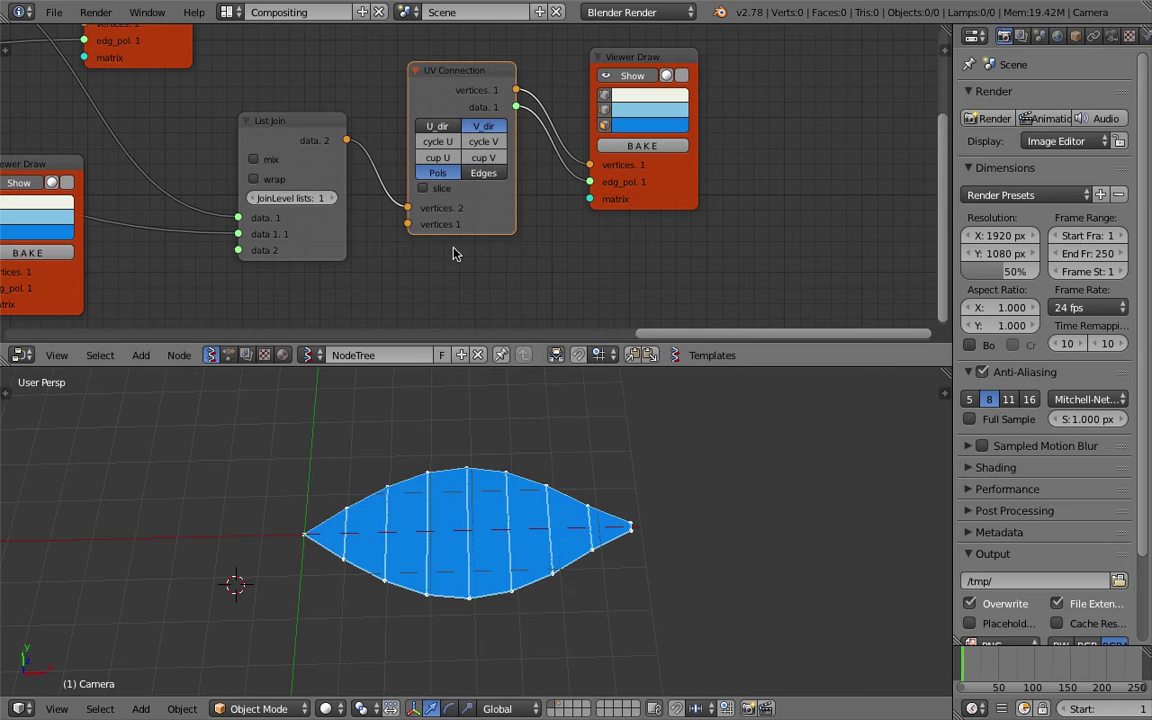
{"action": "scroll", "coordinate": [574, 465], "scroll_direction": "down", "scroll_amount": 3}
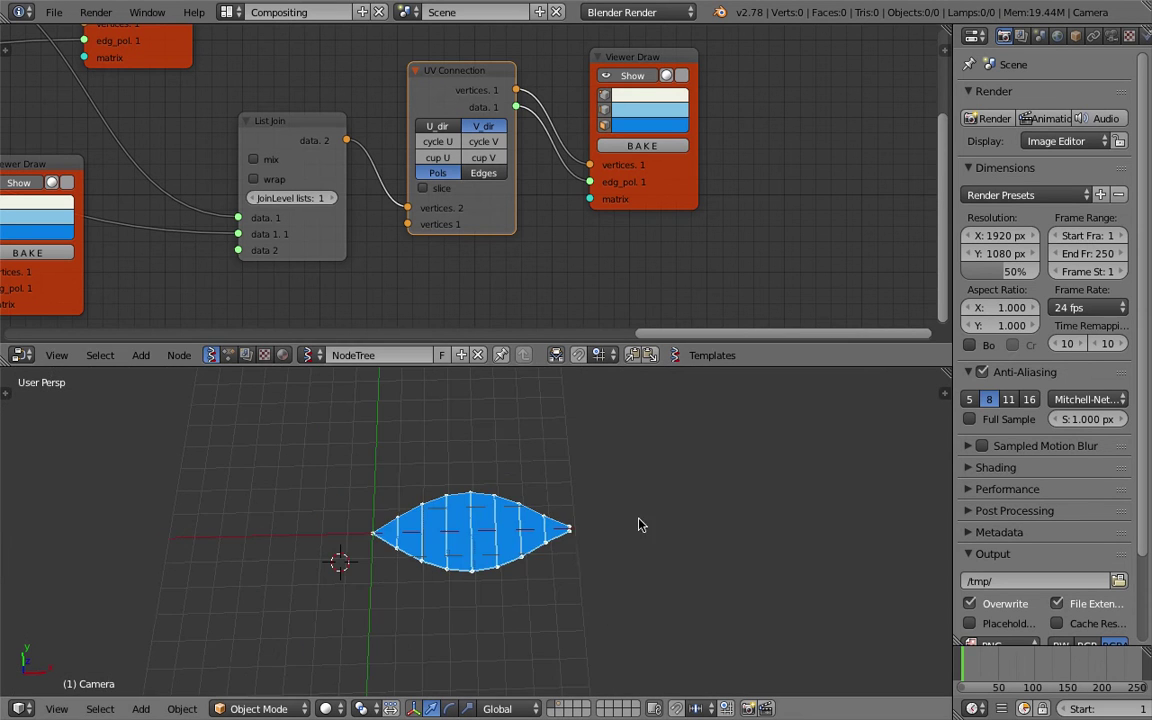
{"action": "key", "text": "ctrl+s"}
Move the new Viewer Draw node away from the UV Connection node and add a Matrix in node between and below them.
{"action": "mouse_move", "coordinate": [676, 165]}
{"action": "left_mouse_down"}
{"action": "mouse_move", "coordinate": [784, 188]}
{"action": "mouse_move", "coordinate": [779, 226]}
{"action": "left_mouse_up"}
{"action": "middle_click_drag", "start_coordinate": [779, 226], "coordinate": [548, 165]}
{"action": "scroll", "coordinate": [514, 154], "scroll_direction": "down", "scroll_amount": 2}
{"action": "key", "text": "shift+a"}
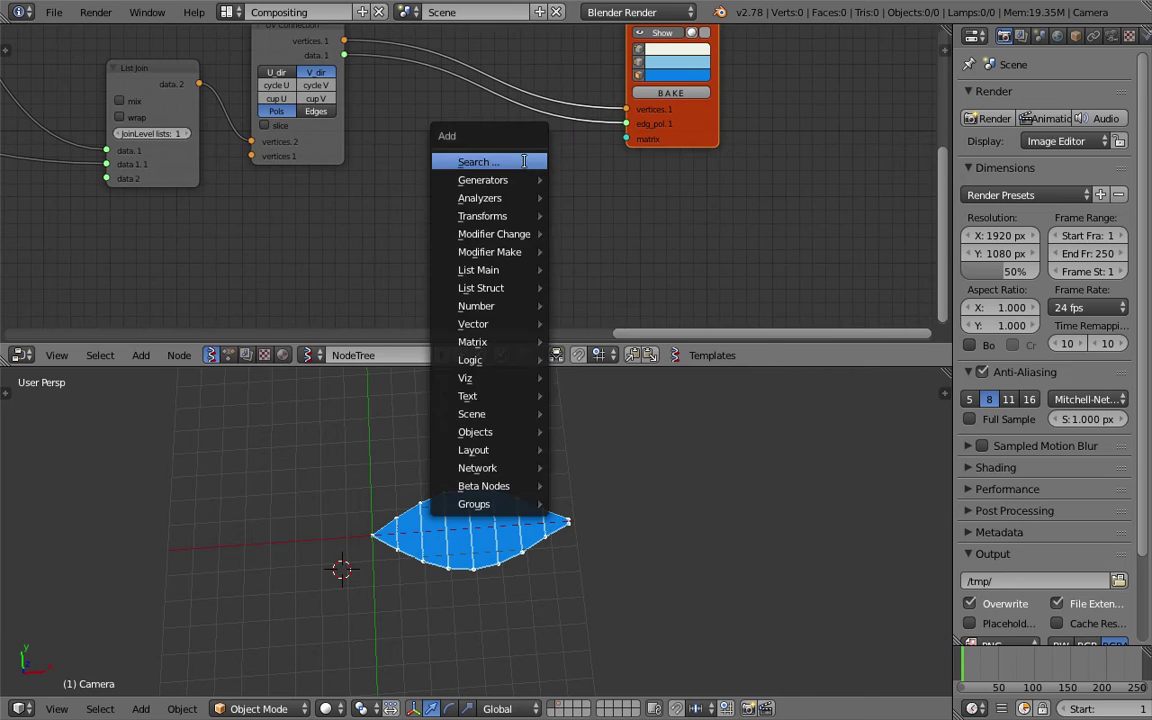
{"action": "left_click", "coordinate": [523, 160]}
{"action": "type", "text": "matrix in"}
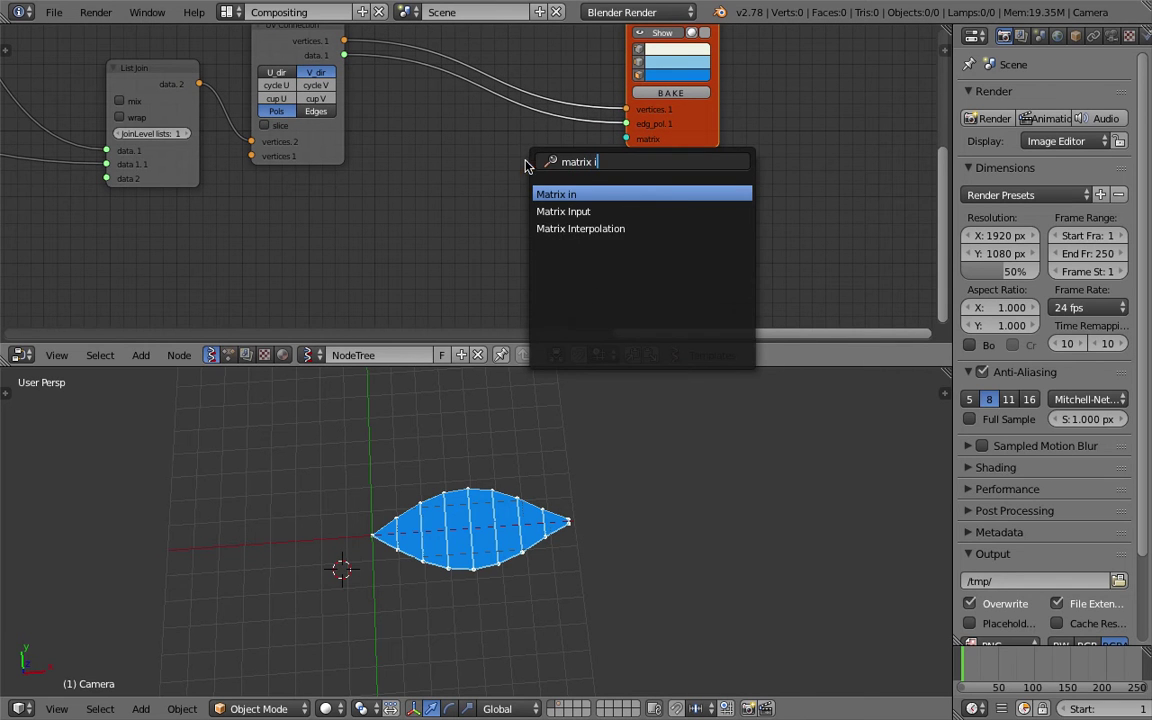
{"action": "key", "text": "Return"}
{"action": "left_click", "coordinate": [498, 180]}
Save the file and link the Matrix in node's Matrix output to the Viewer Draw's matrix input.
{"action": "key", "text": "ctrl+s"}
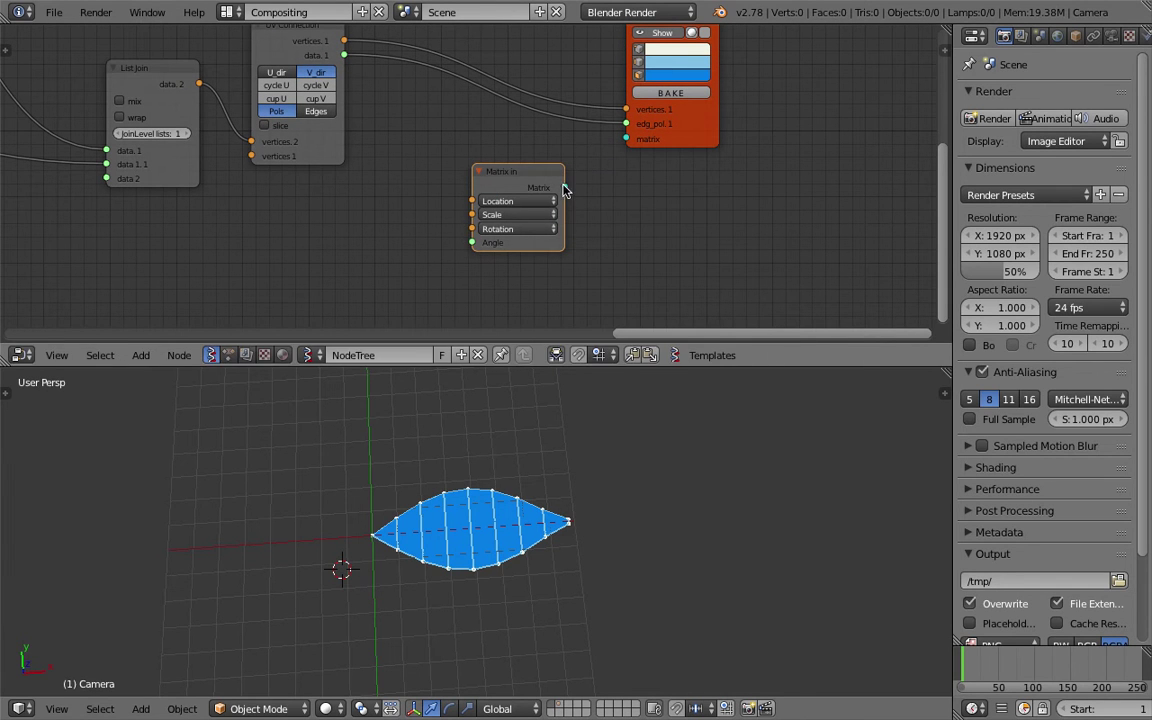
{"action": "left_click_drag", "start_coordinate": [563, 190], "coordinate": [626, 139]}
{"action": "left_click_drag", "start_coordinate": [518, 176], "coordinate": [533, 180]}
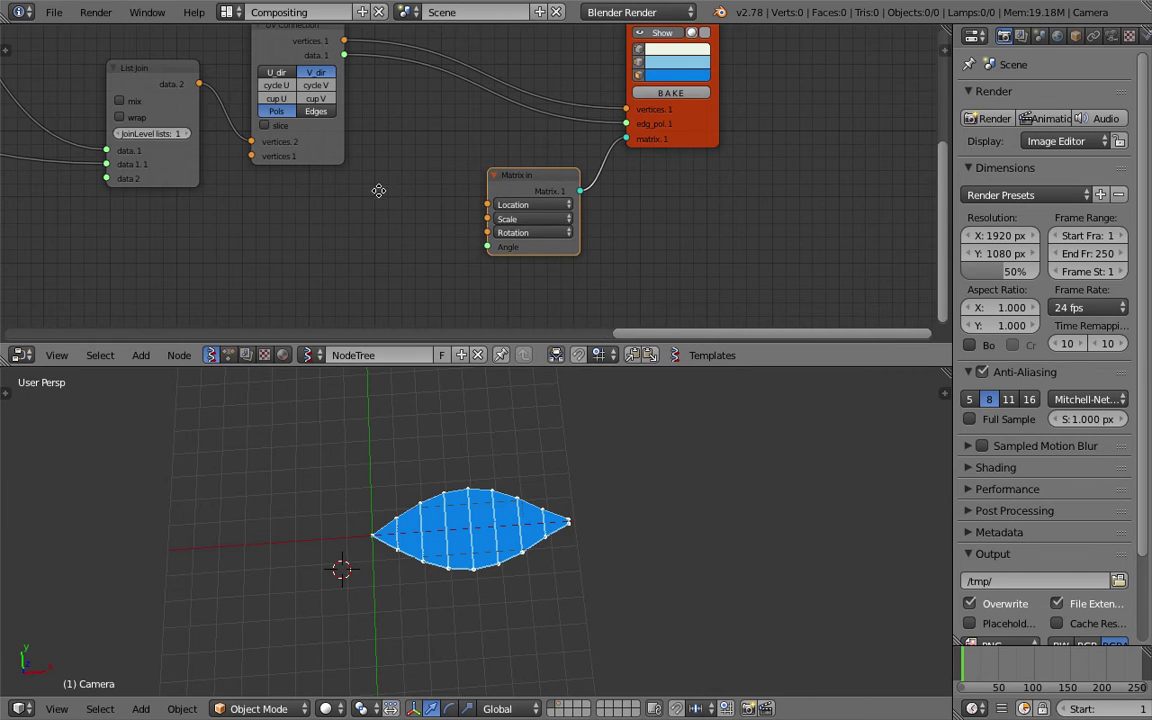
Add a Line node before the Matrix in node and save over the file.
{"action": "middle_click_drag", "start_coordinate": [379, 190], "coordinate": [393, 177]}
{"action": "key", "text": "shift+a"}
{"action": "left_click", "coordinate": [409, 182]}
{"action": "type", "text": "line"}
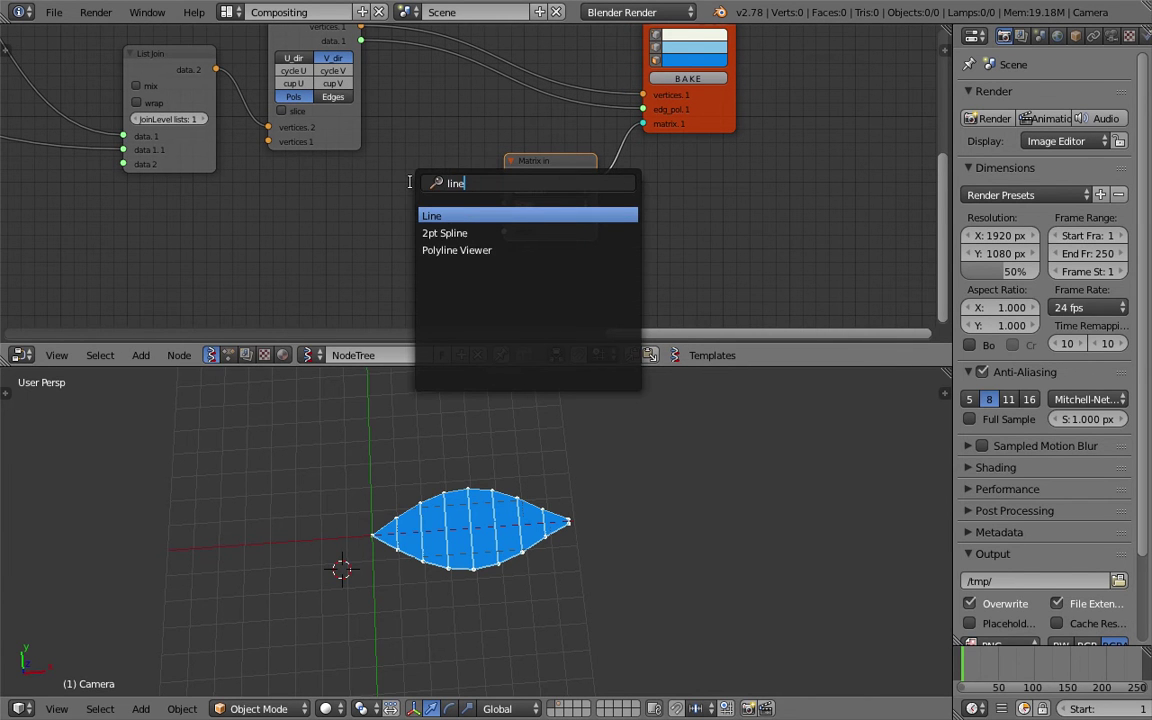
{"action": "key", "text": "Return"}
{"action": "left_click", "coordinate": [345, 190]}
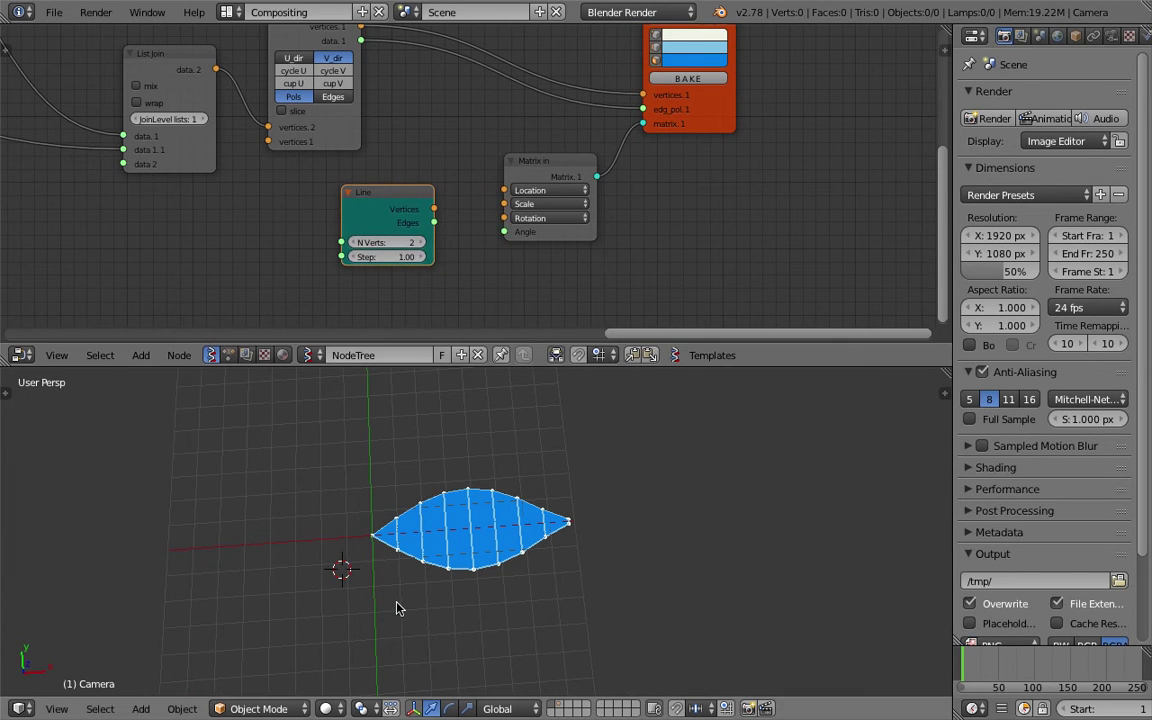
{"action": "middle_click_drag", "start_coordinate": [398, 609], "coordinate": [396, 548]}
{"action": "key", "text": "ctrl+s"}
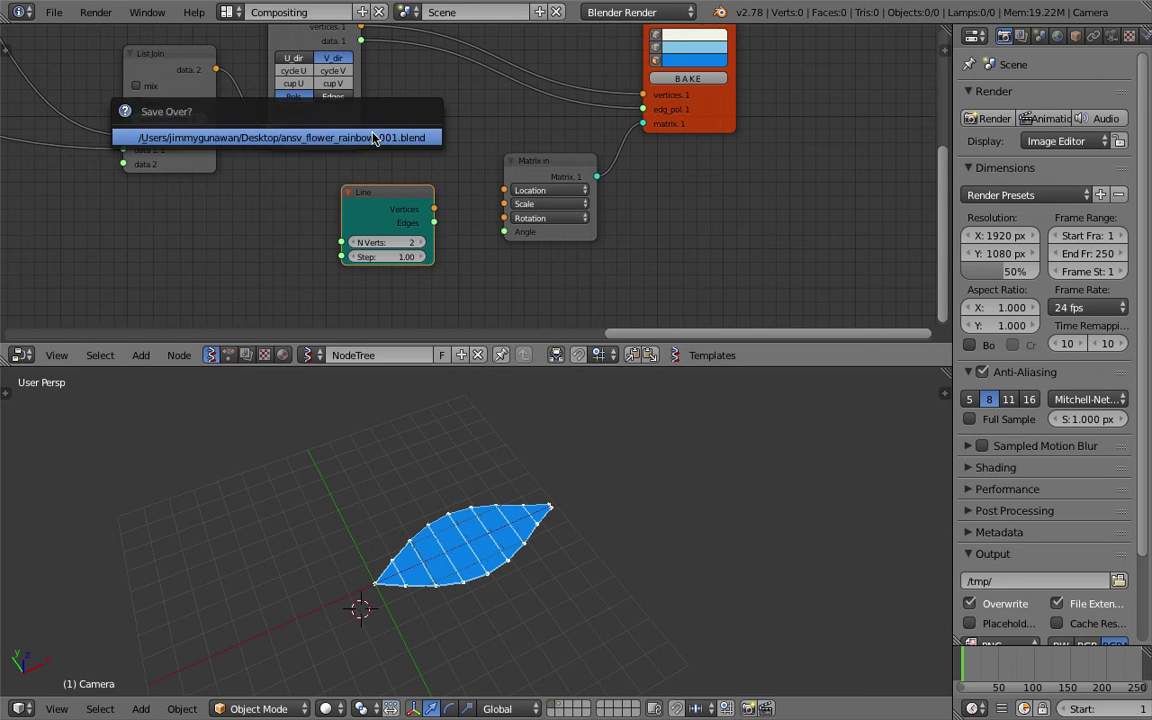
{"action": "left_click", "coordinate": [375, 136]}
Link the Line node's Vertices output to the Matrix in's Location input and set N Verts to 7.
{"action": "middle_click_drag", "start_coordinate": [385, 196], "coordinate": [381, 195]}
{"action": "left_click_drag", "start_coordinate": [380, 209], "coordinate": [499, 189]}
{"action": "middle_click_drag", "start_coordinate": [455, 525], "coordinate": [476, 538]}
{"action": "left_click_drag", "start_coordinate": [299, 222], "coordinate": [350, 222]}
{"action": "middle_click_drag", "start_coordinate": [490, 492], "coordinate": [422, 543]}
{"action": "middle_click_drag", "start_coordinate": [675, 496], "coordinate": [389, 561]}
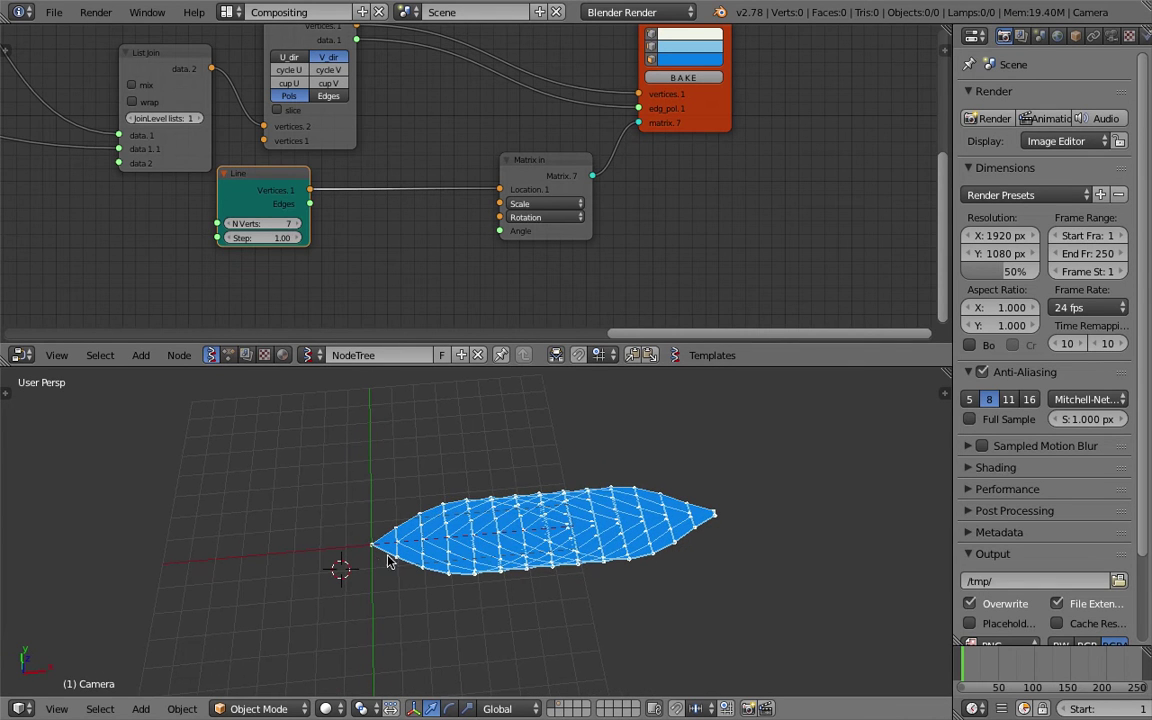
Insert a Vector out node between the Line node and the Matrix in node.
{"action": "middle_click_drag", "start_coordinate": [356, 244], "coordinate": [345, 239]}
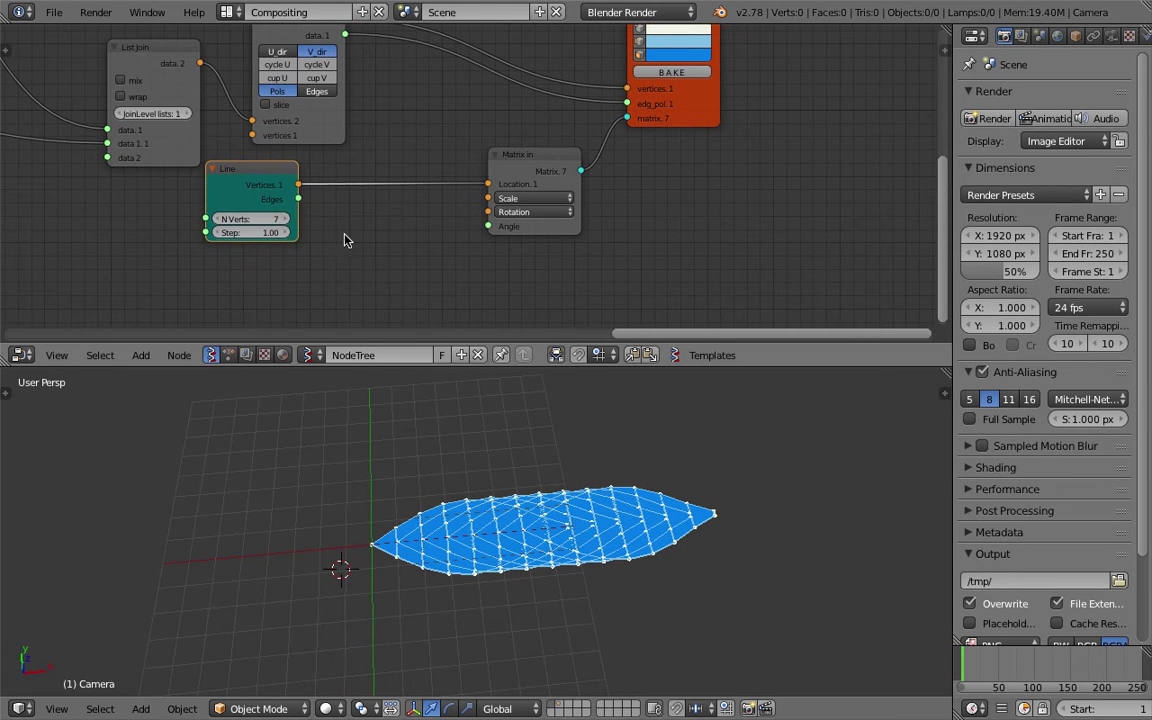
{"action": "key", "text": "shift+a"}
{"action": "left_click", "coordinate": [343, 234]}
{"action": "type", "text": "vector"}
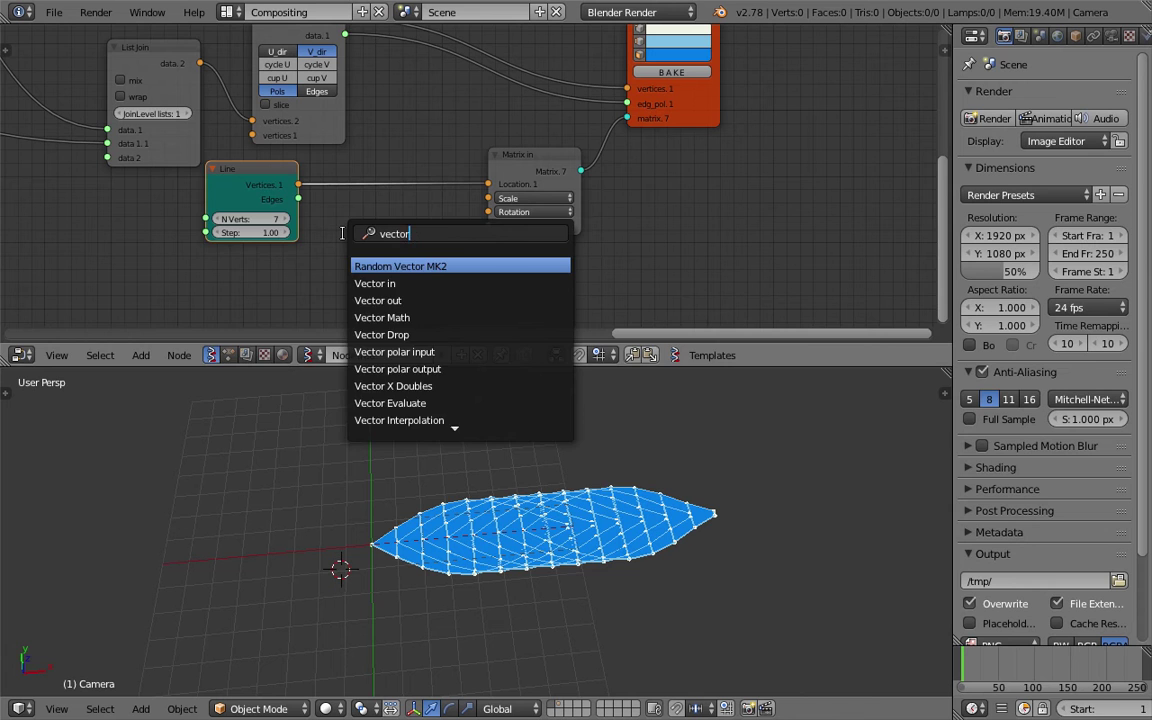
{"action": "type", "text": " o"}
{"action": "key", "text": "Return"}
{"action": "left_click", "coordinate": [345, 176]}
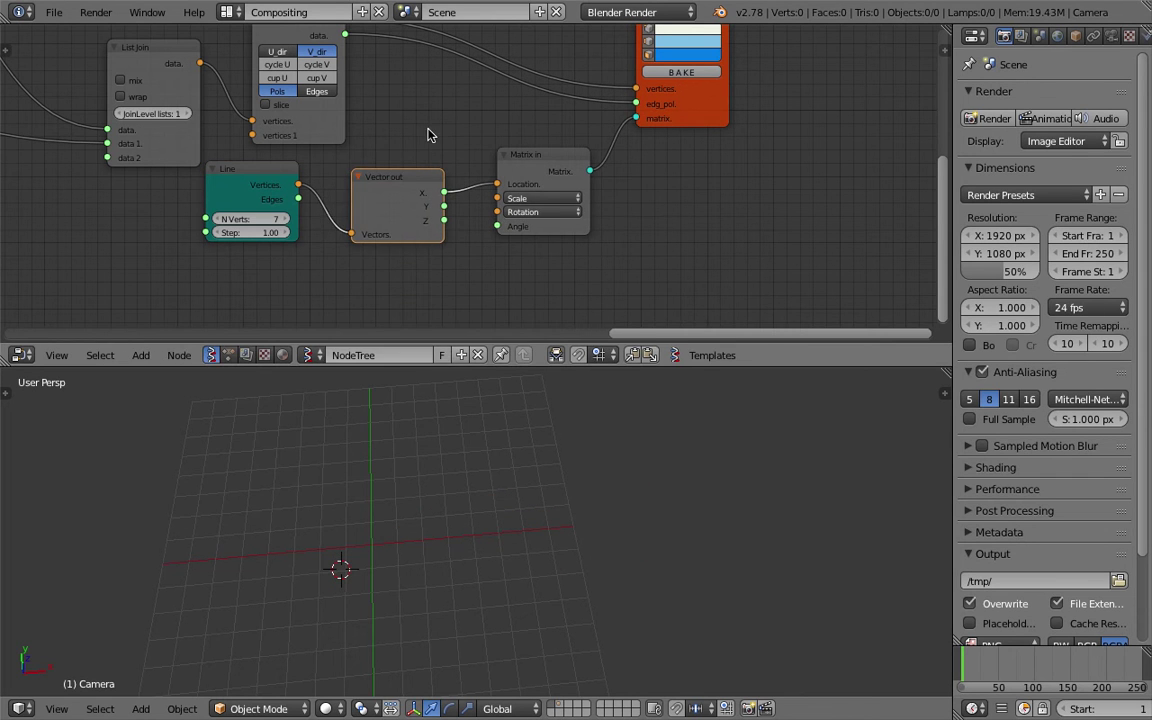
Add a Vector in node between Vector out and Matrix in, detached from the existing link.
{"action": "key", "text": "alt+space"}
{"action": "type", "text": "vec"}
{"action": "left_click", "coordinate": [474, 181]}
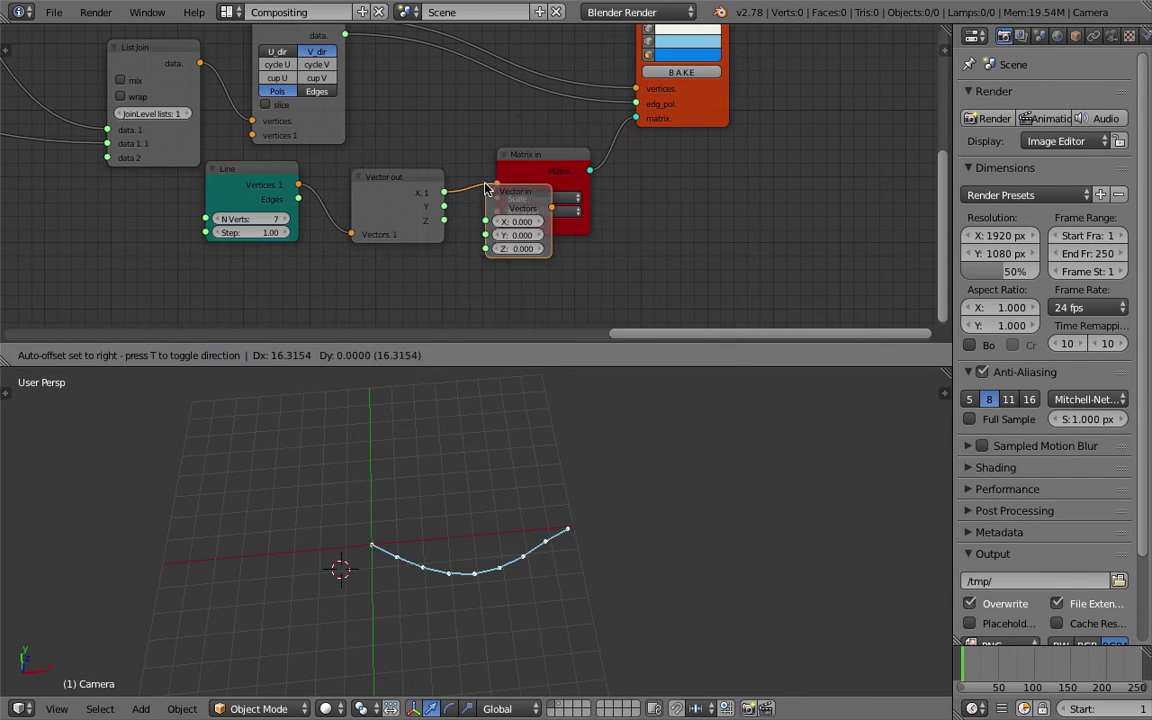
{"action": "left_click", "coordinate": [462, 193]}
{"action": "key", "text": "alt+d"}
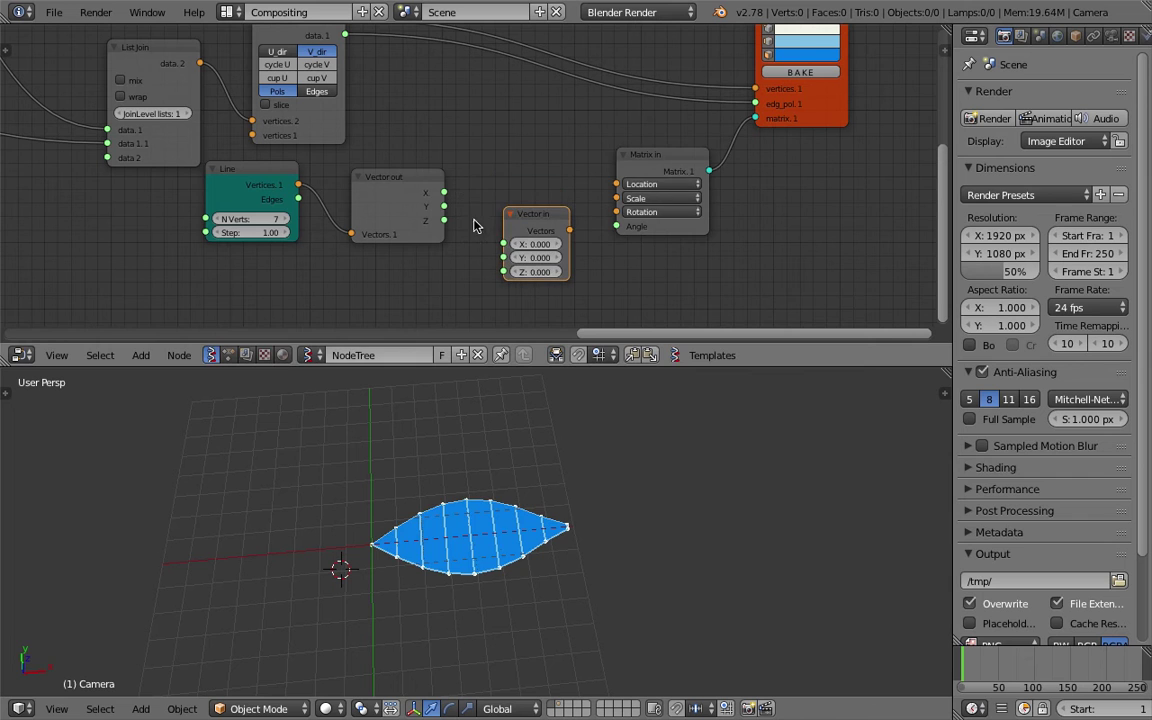
{"action": "left_click_drag", "start_coordinate": [519, 219], "coordinate": [492, 226]}
Link Vector out's X through Vector in's Z to Matrix in's Location, and set the Line node's Step to 0.34.
{"action": "left_click_drag", "start_coordinate": [557, 186], "coordinate": [616, 184]}
{"action": "middle_click_drag", "start_coordinate": [550, 400], "coordinate": [540, 500]}
{"action": "left_click_drag", "start_coordinate": [259, 233], "coordinate": [220, 233]}
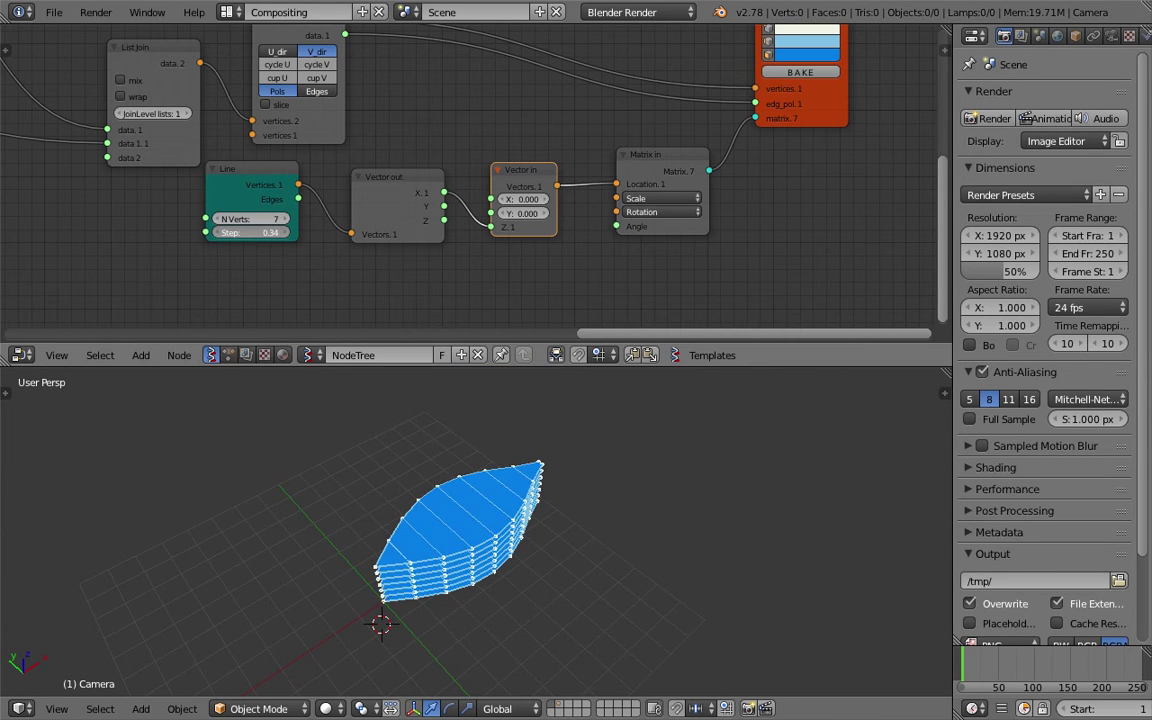
{"action": "middle_click_drag", "start_coordinate": [458, 450], "coordinate": [420, 465]}
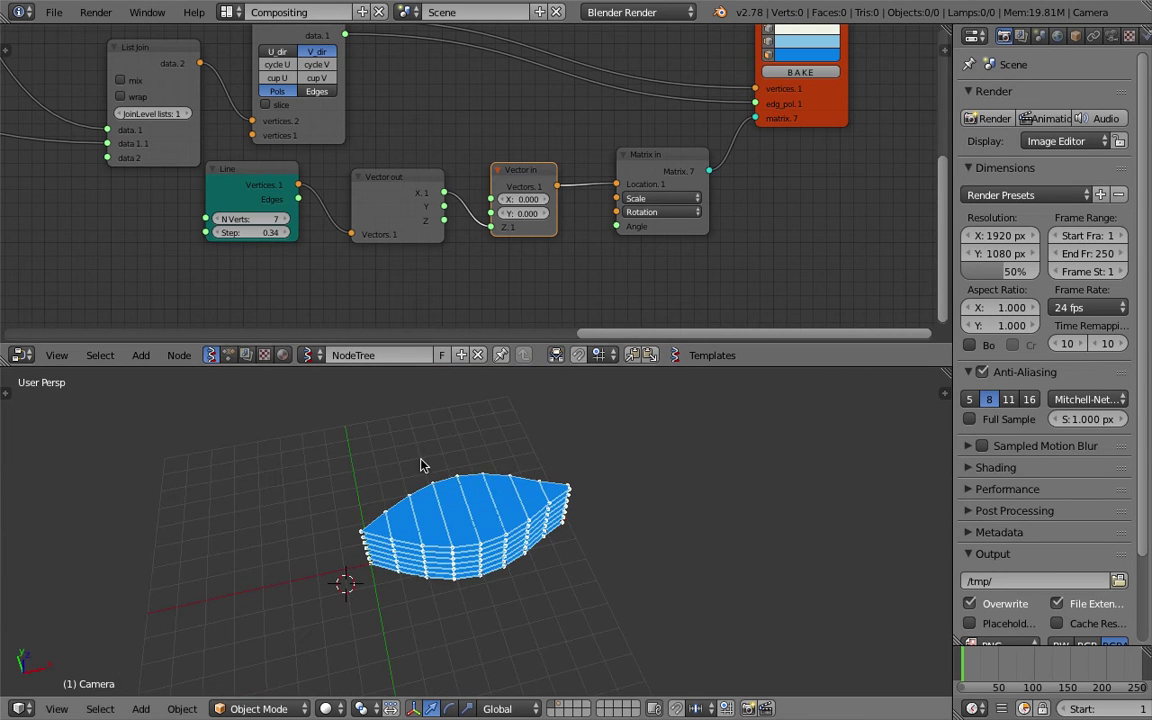
Save the file under the new name ansv_flower_rainbow_002.blend.
{"action": "left_click", "coordinate": [54, 12]}
{"action": "left_click", "coordinate": [80, 162]}
{"action": "left_click", "coordinate": [1019, 80]}
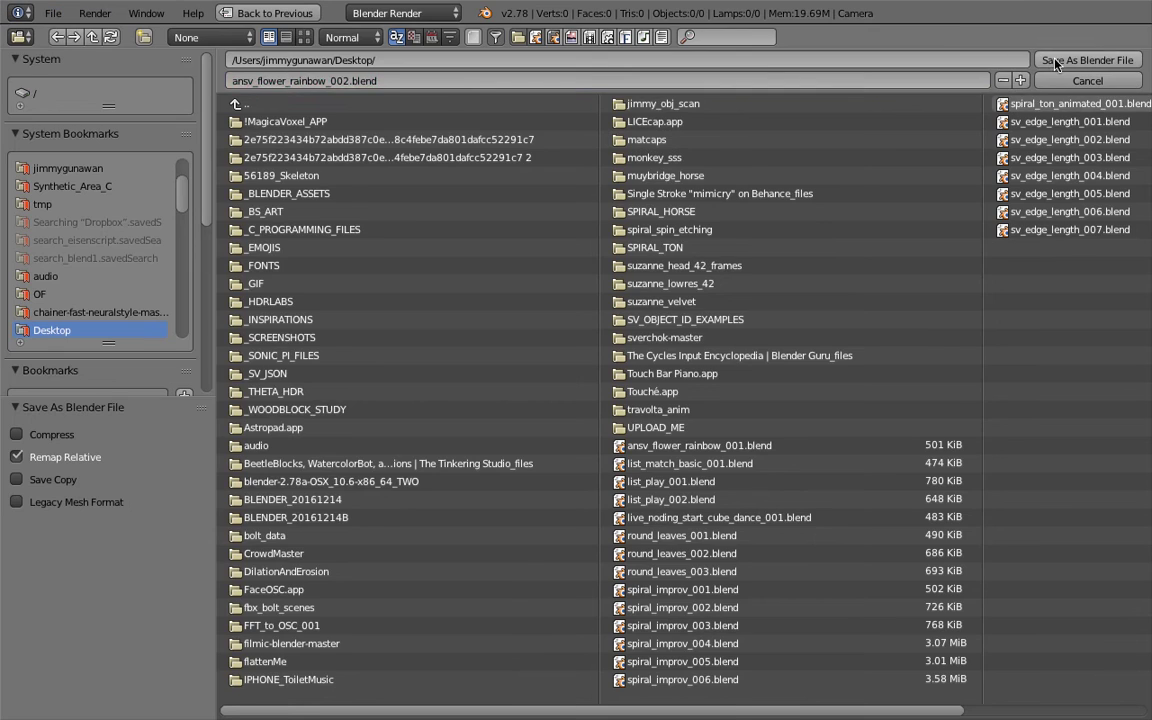
{"action": "left_click", "coordinate": [1086, 60]}
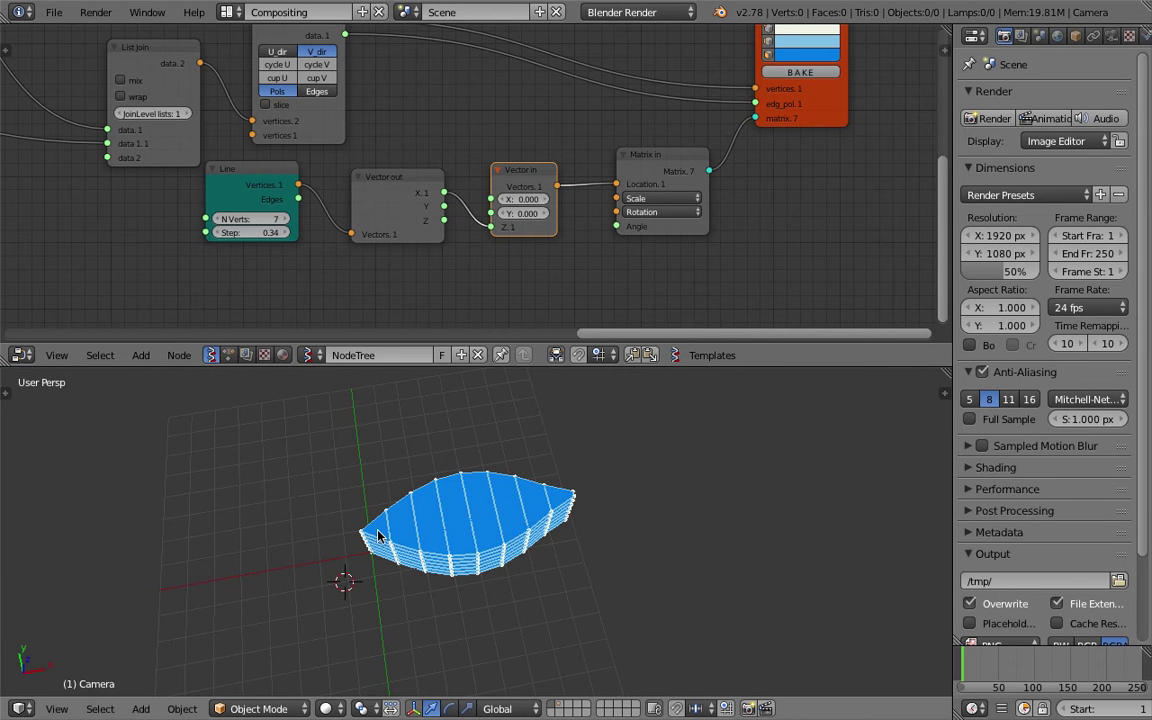
Save over the file and shift the Viewer Draw and Matrix in nodes farther from the Vector in node.
{"action": "middle_click_drag", "start_coordinate": [661, 196], "coordinate": [625, 175]}
{"action": "key", "text": "ctrl+s"}
{"action": "left_click", "coordinate": [625, 176]}
{"action": "left_click_drag", "start_coordinate": [772, 100], "coordinate": [844, 84]}
{"action": "left_click_drag", "start_coordinate": [648, 139], "coordinate": [699, 141]}
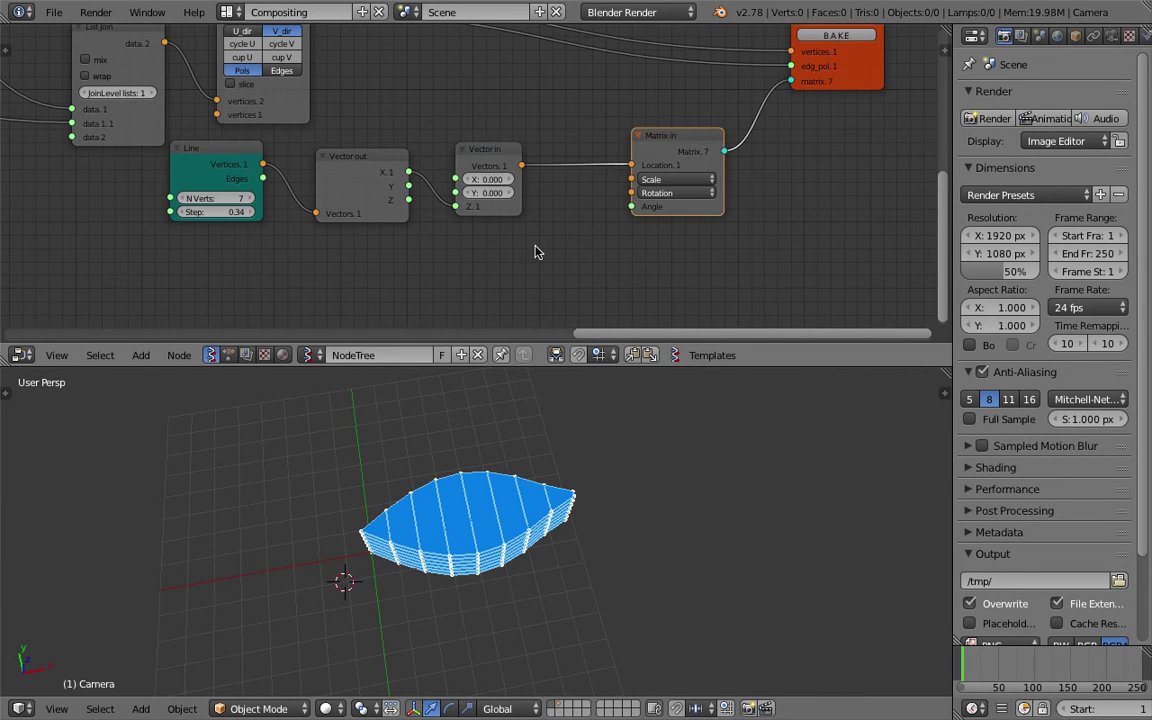
Add a Vector X | Y | Z MK2 node below the Vector in node.
{"action": "key", "text": "shift+a"}
{"action": "left_click", "coordinate": [535, 224]}
{"action": "type", "text": "z"}
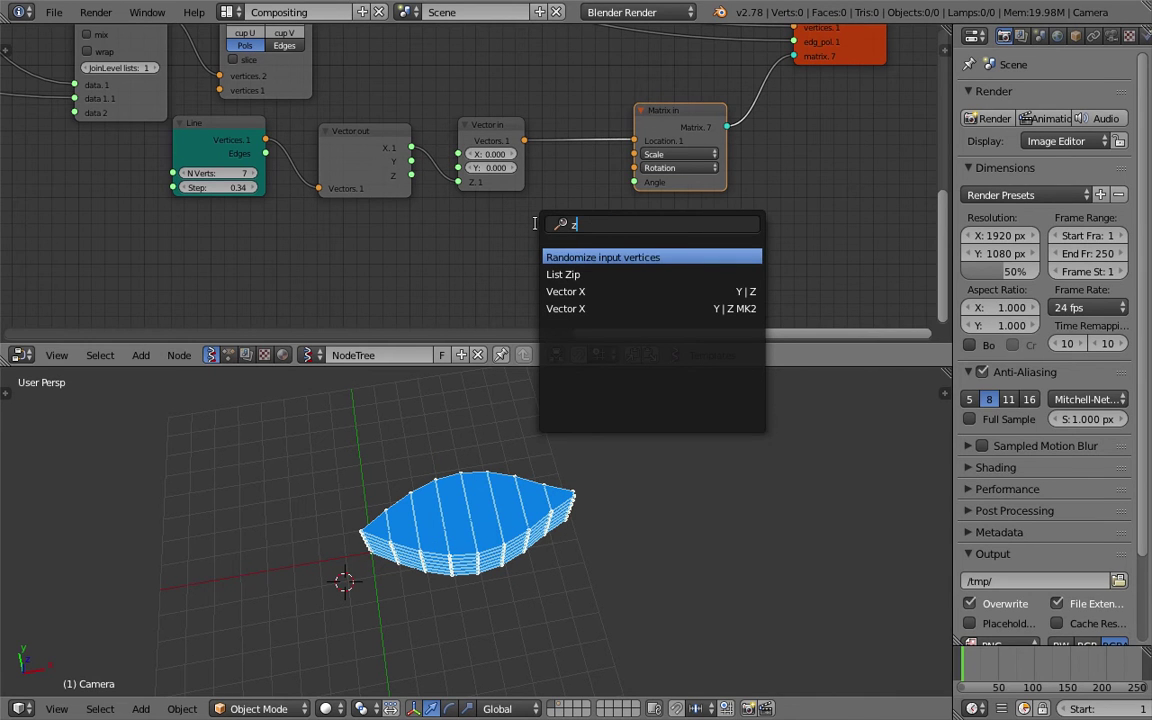
{"action": "key", "text": "Down"}
{"action": "key", "text": "Down"}
{"action": "key", "text": "Down"}
{"action": "key", "text": "Return"}
{"action": "left_click", "coordinate": [520, 246]}
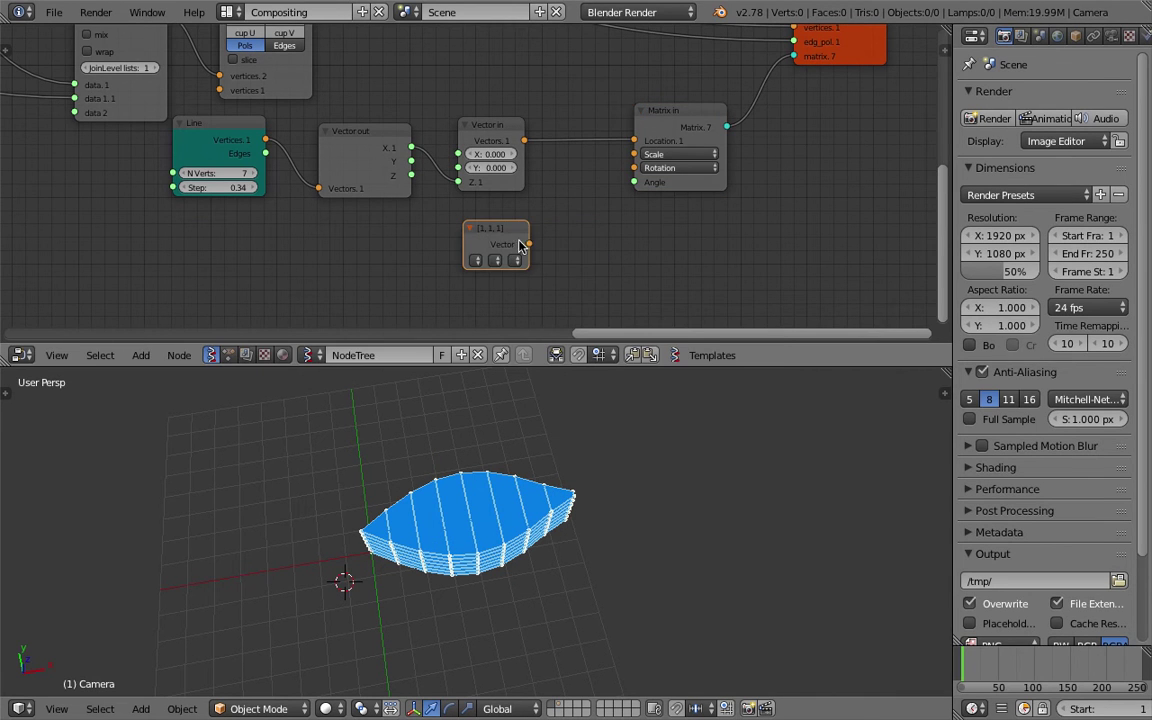
Widen the new constant vector node and set its components to 0, 0, 1.
{"action": "left_click_drag", "start_coordinate": [529, 238], "coordinate": [562, 231]}
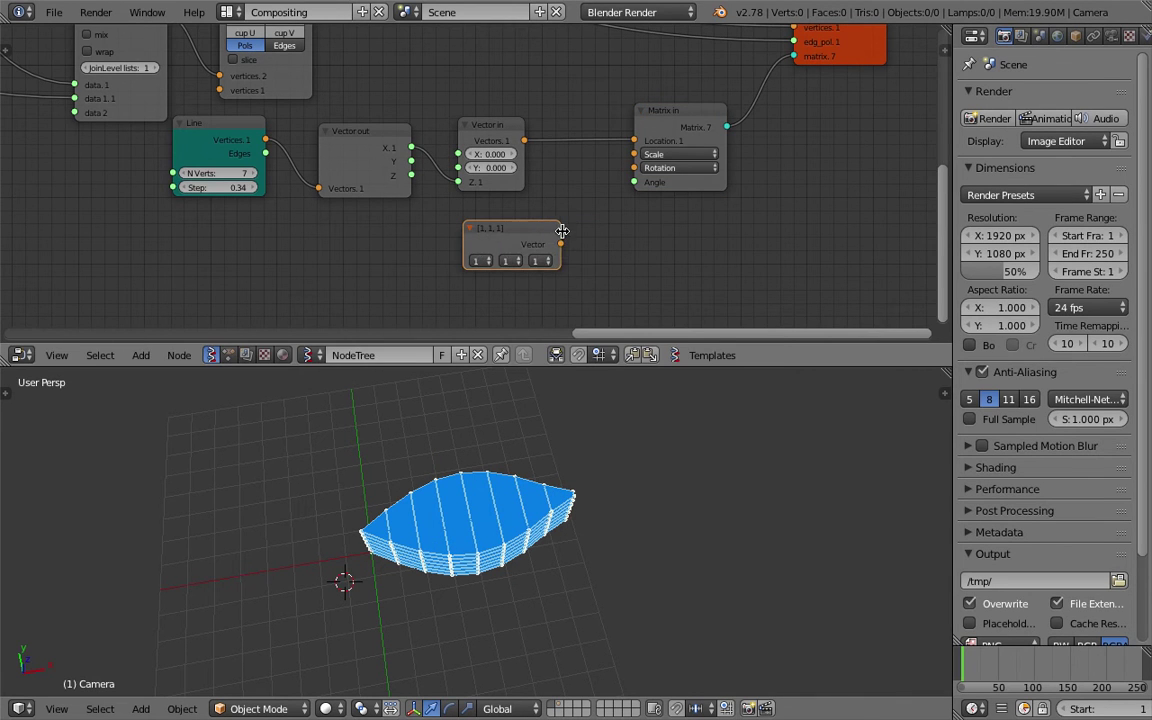
{"action": "left_click", "coordinate": [479, 261]}
{"action": "left_click", "coordinate": [483, 231]}
{"action": "left_click", "coordinate": [510, 260]}
{"action": "left_click", "coordinate": [512, 232]}
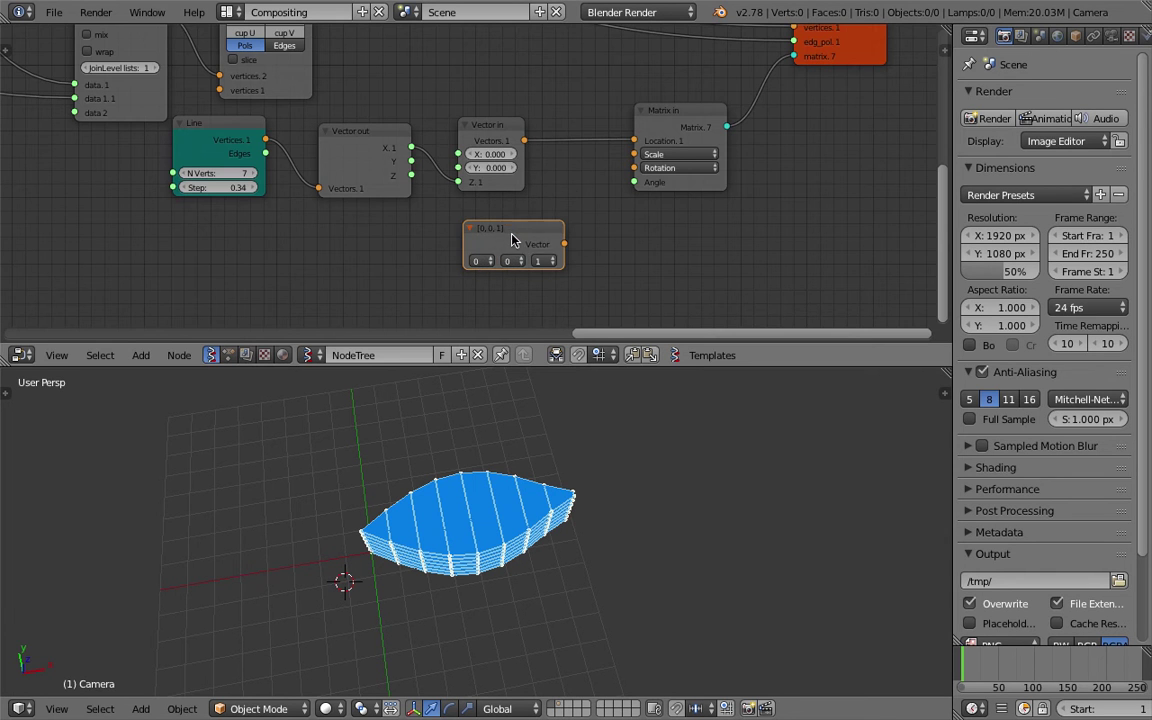
Link the [0, 0, 1] vector node to the Matrix in's Rotation input and save over the file.
{"action": "middle_click_drag", "start_coordinate": [511, 234], "coordinate": [477, 180]}
{"action": "left_click_drag", "start_coordinate": [529, 188], "coordinate": [468, 158]}
{"action": "key", "text": "ctrl+s"}
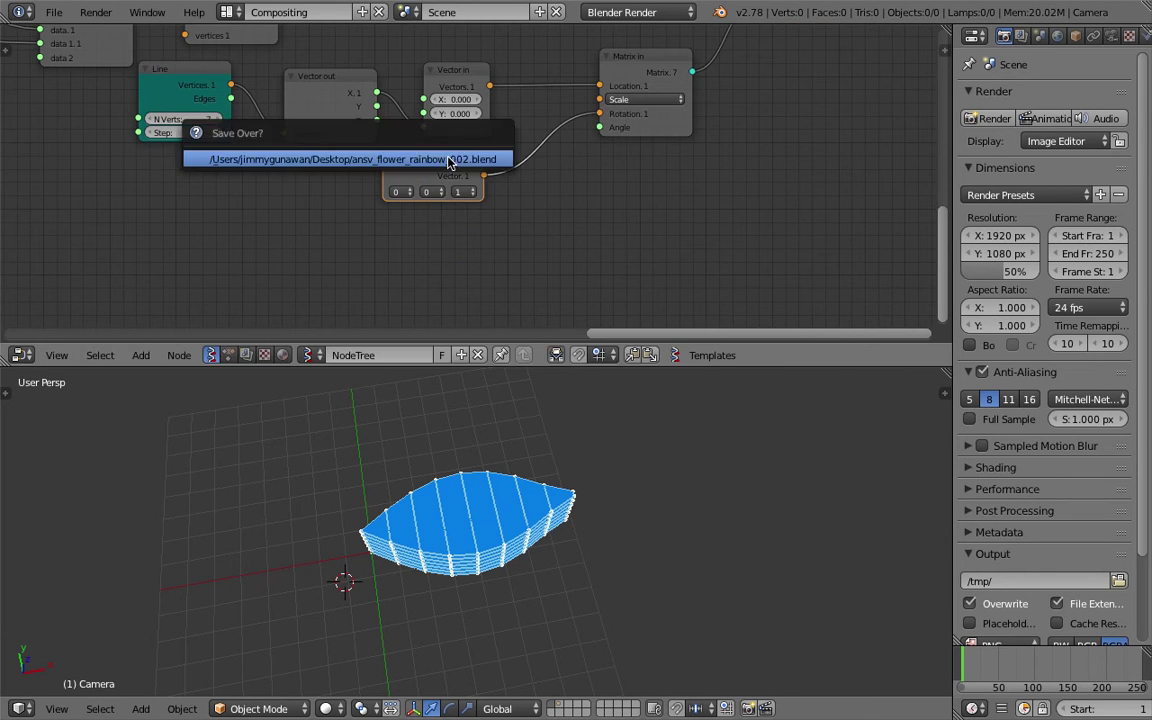
{"action": "left_click", "coordinate": [450, 163]}
Add a Float node and place it below the [0, 0, 1] vector node.
{"action": "key", "text": "space"}
{"action": "type", "text": "float"}
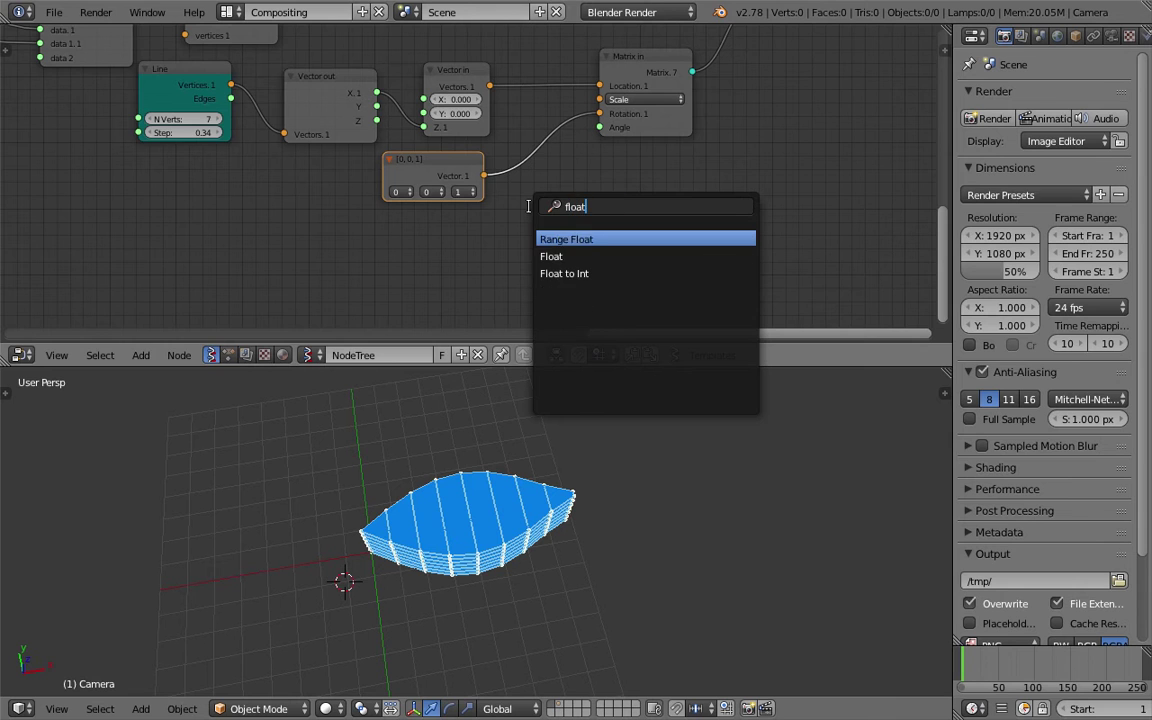
{"action": "key", "text": "Down"}
{"action": "key", "text": "Return"}
{"action": "left_click", "coordinate": [505, 237]}
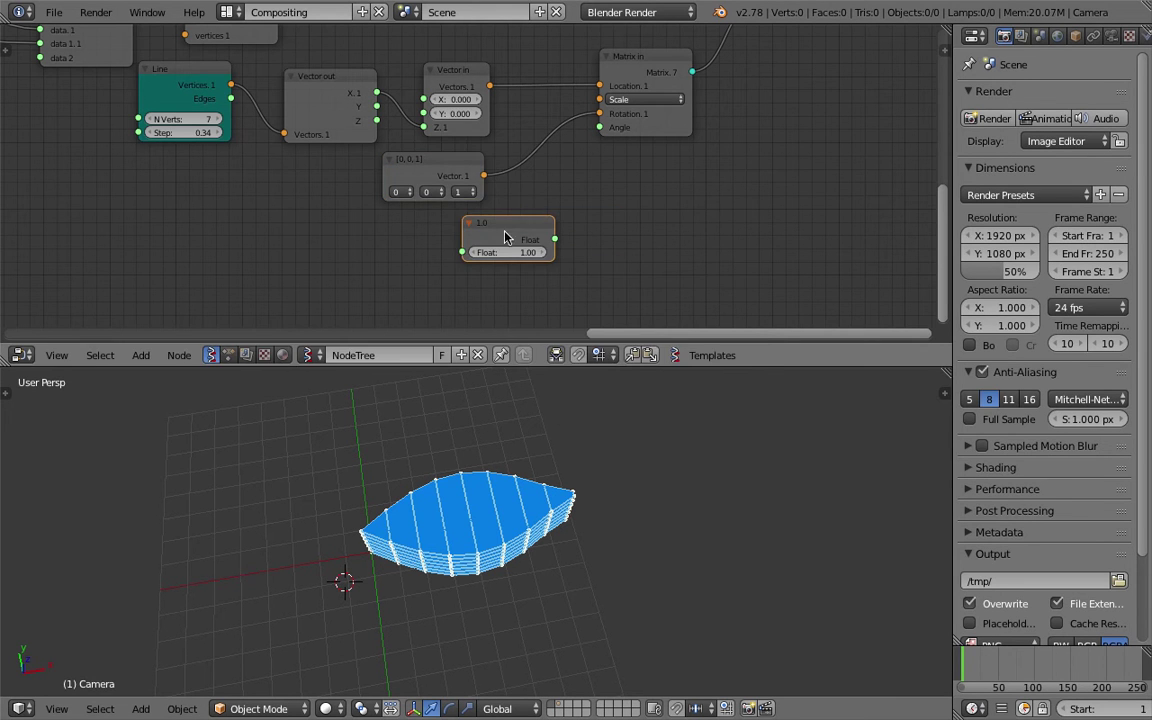
{"action": "key", "text": "g"}
{"action": "left_click", "coordinate": [481, 272]}
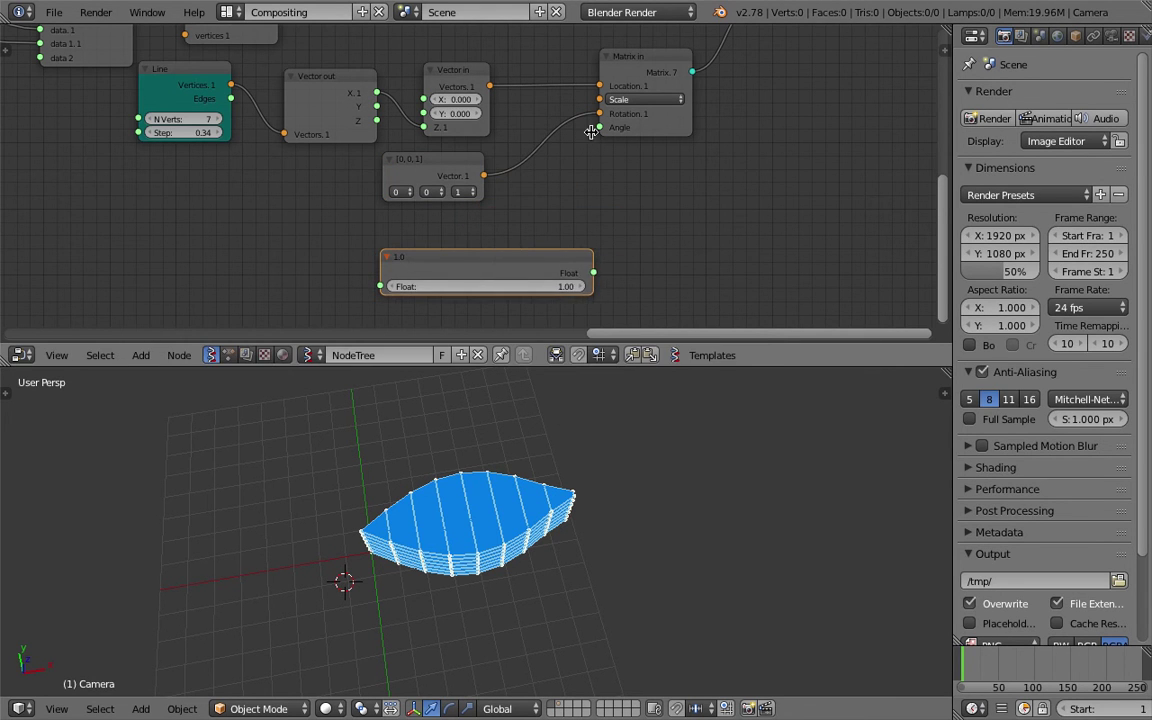
Link the Float node to the Matrix in's Angle input, try a value of 322.12, and move the node up closer to it.
{"action": "left_click_drag", "start_coordinate": [511, 272], "coordinate": [599, 127]}
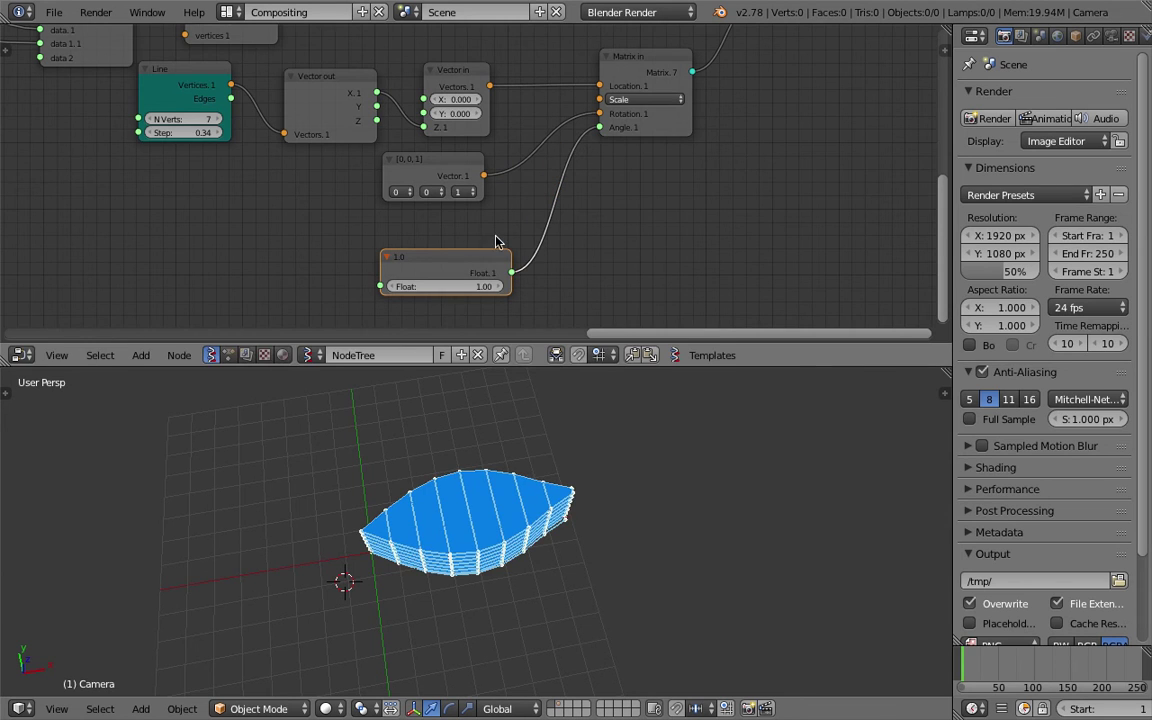
{"action": "left_click_drag", "start_coordinate": [445, 286], "coordinate": [772, 286]}
{"action": "left_click", "coordinate": [450, 285]}
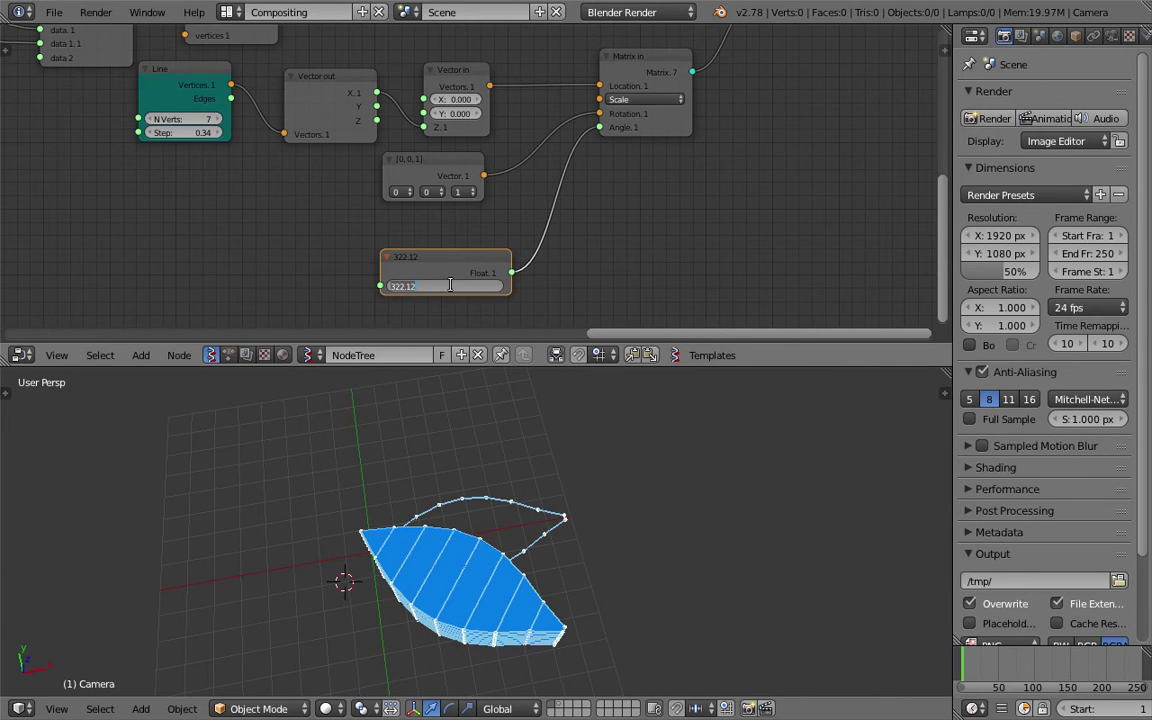
{"action": "left_click_drag", "start_coordinate": [480, 257], "coordinate": [544, 223]}
Add a Range Float node in the empty area below the Line node and save over the file.
{"action": "middle_click_drag", "start_coordinate": [282, 257], "coordinate": [442, 200]}
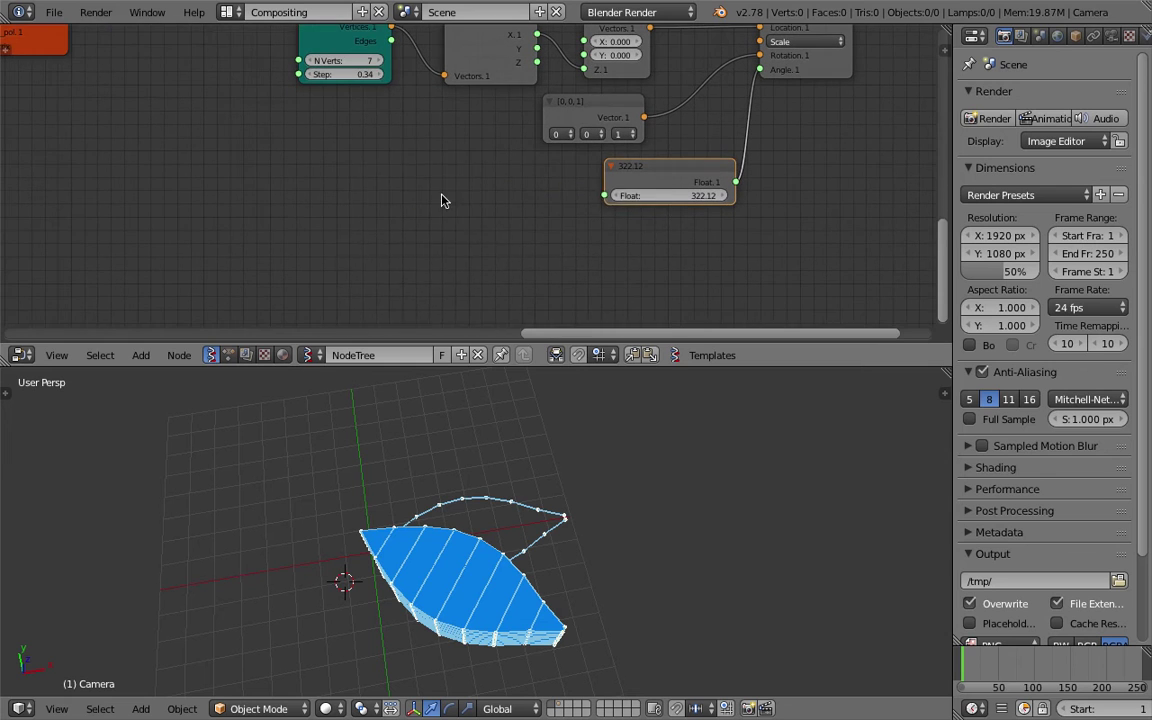
{"action": "key", "text": "shift+a"}
{"action": "left_click", "coordinate": [441, 197]}
{"action": "type", "text": "map"}
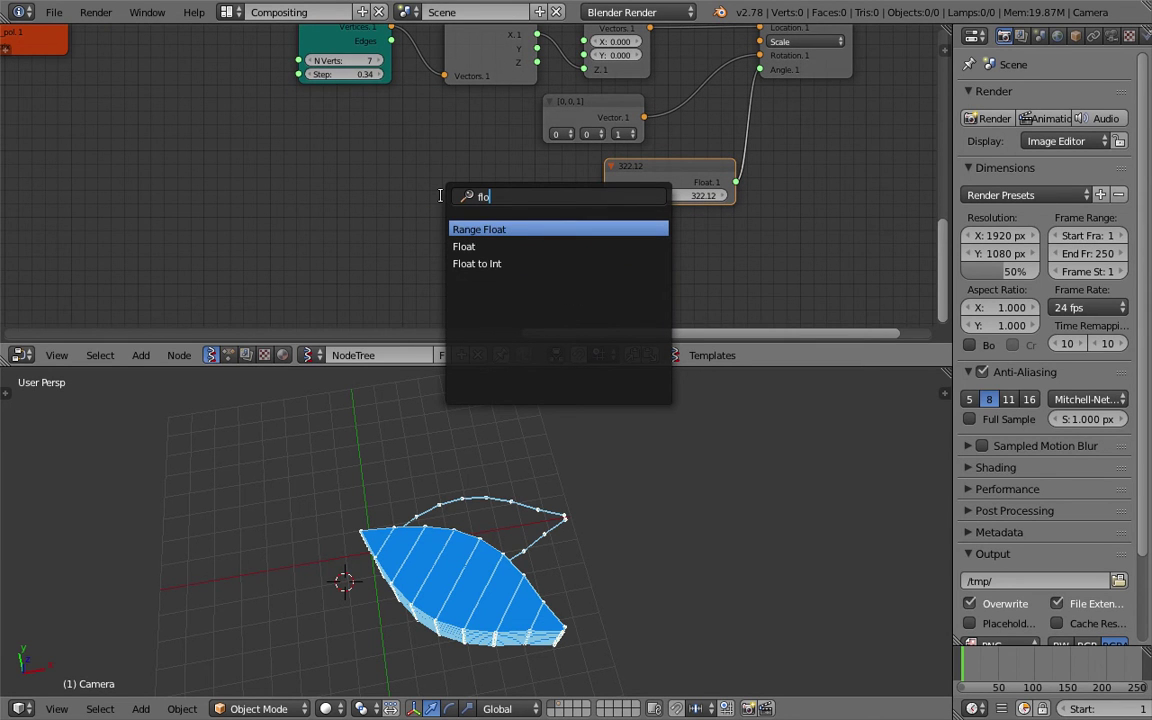
{"action": "key", "text": "Down"}
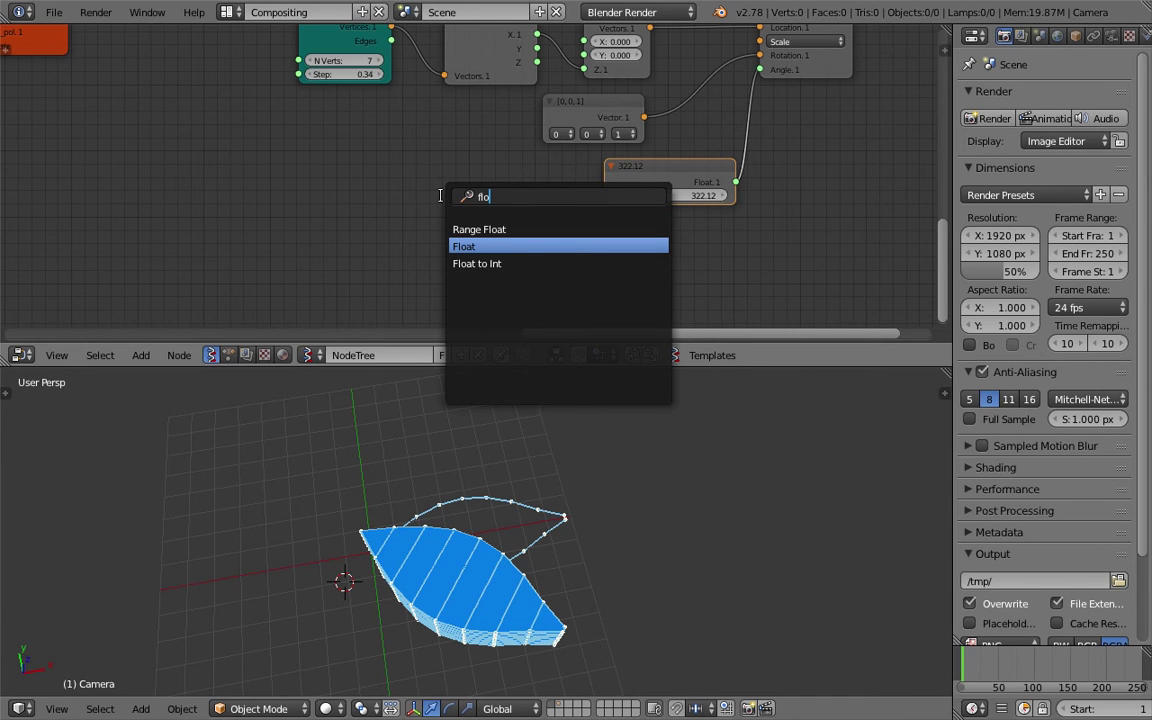
{"action": "key", "text": "Up"}
{"action": "key", "text": "Return"}
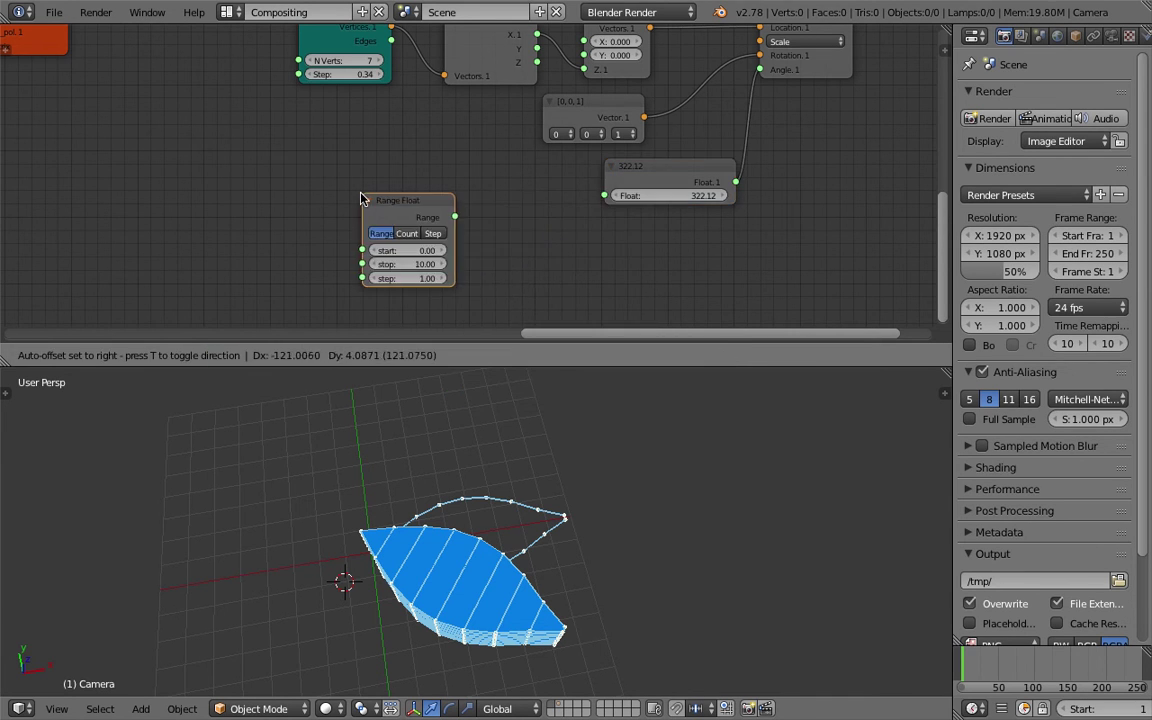
{"action": "left_click", "coordinate": [362, 198]}
{"action": "key", "text": "ctrl+s"}
{"action": "left_click", "coordinate": [370, 198]}
Switch the Range Float node to Count mode and set its stop value to 360.
{"action": "scroll", "coordinate": [400, 230], "scroll_direction": "up", "scroll_amount": 1}
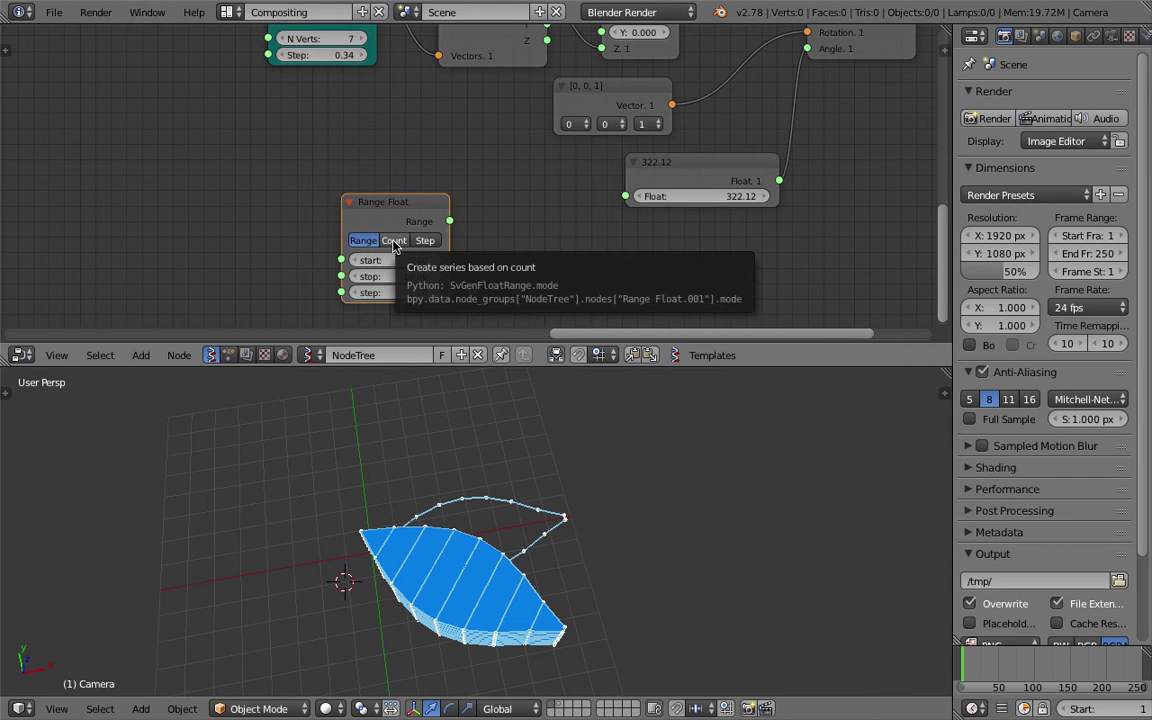
{"action": "left_click_drag", "start_coordinate": [398, 204], "coordinate": [419, 180]}
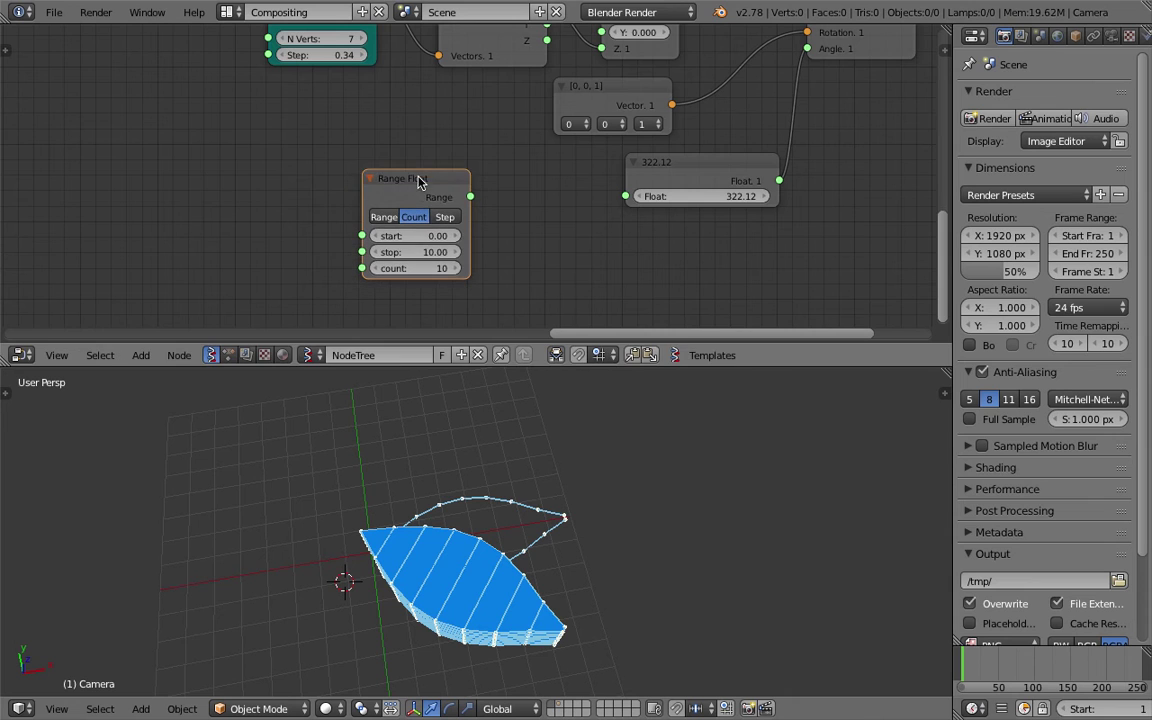
{"action": "left_click", "coordinate": [418, 256]}
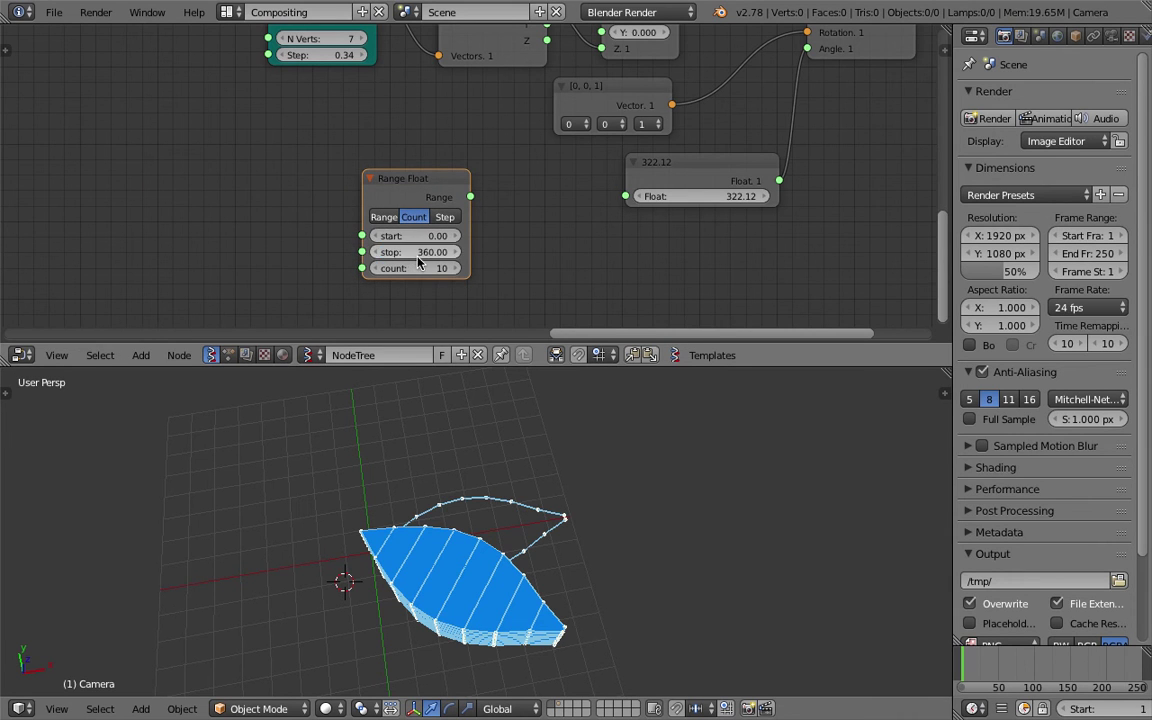
Link the Range Float output to the Float node, save over the file, and set the range count to 34.
{"action": "left_click_drag", "start_coordinate": [470, 197], "coordinate": [625, 196]}
{"action": "key", "text": "ctrl+s"}
{"action": "left_click", "coordinate": [566, 218]}
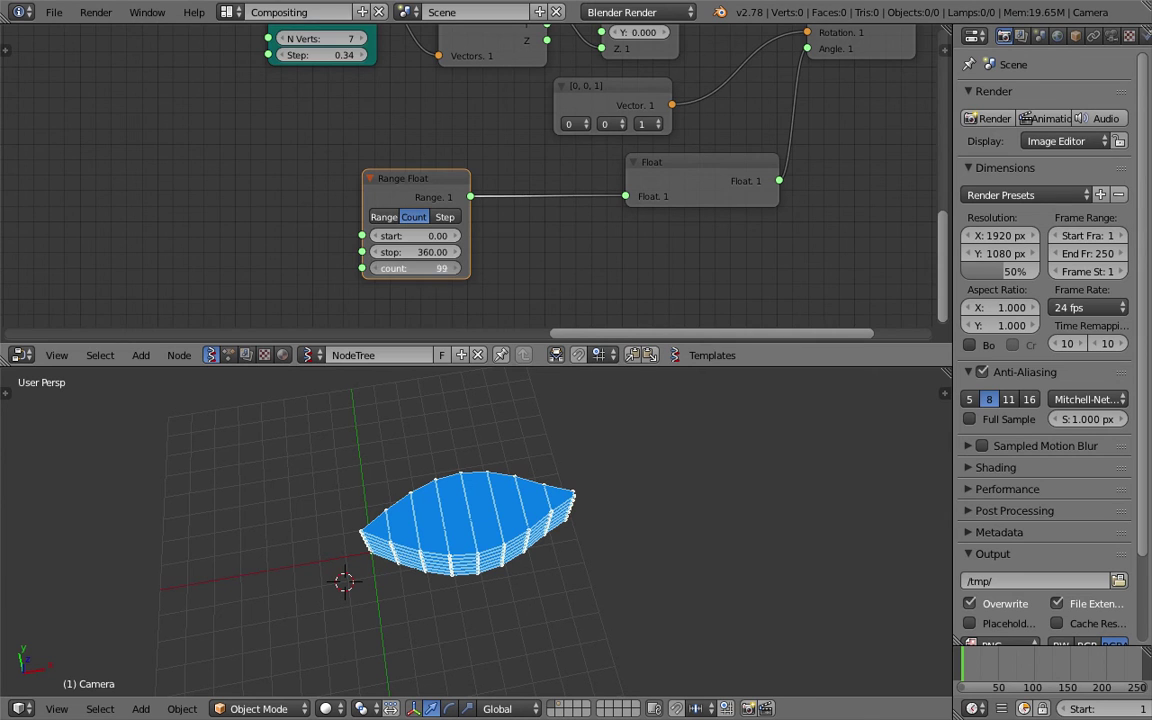
{"action": "middle_click_drag", "start_coordinate": [488, 234], "coordinate": [445, 249]}
{"action": "scroll", "coordinate": [478, 242], "scroll_direction": "down", "scroll_amount": 3}
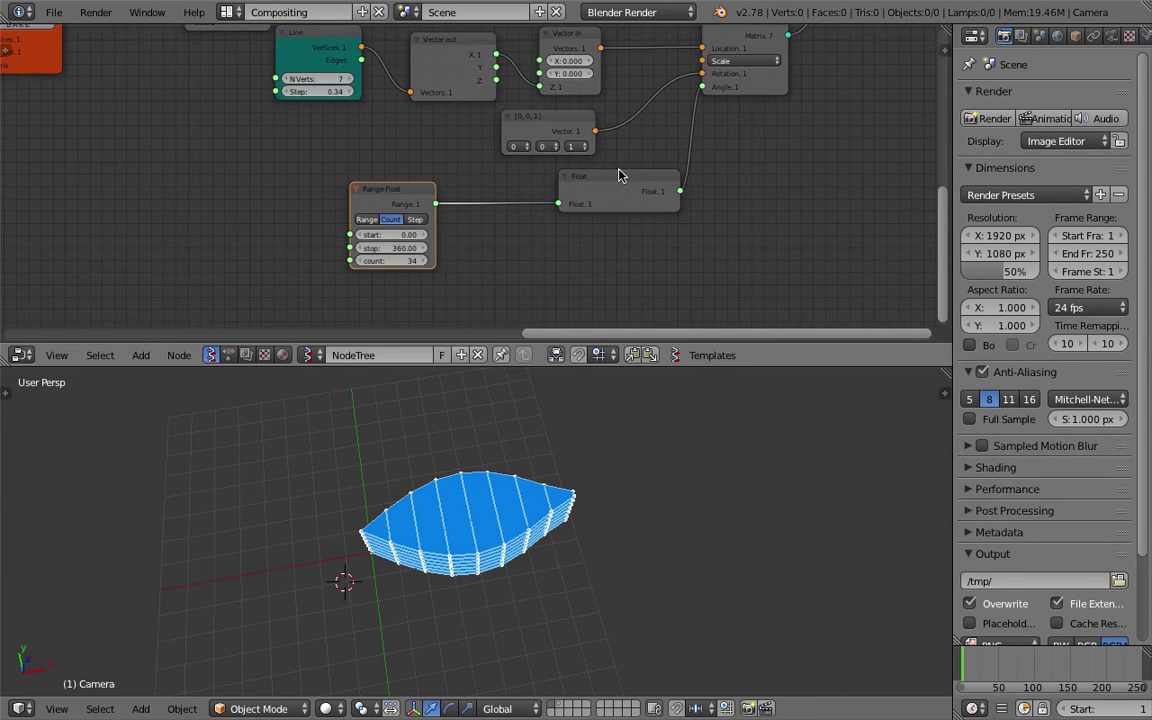
{"action": "left_click_drag", "start_coordinate": [620, 175], "coordinate": [604, 184]}
{"action": "scroll", "coordinate": [586, 204], "scroll_direction": "up", "scroll_amount": 3}
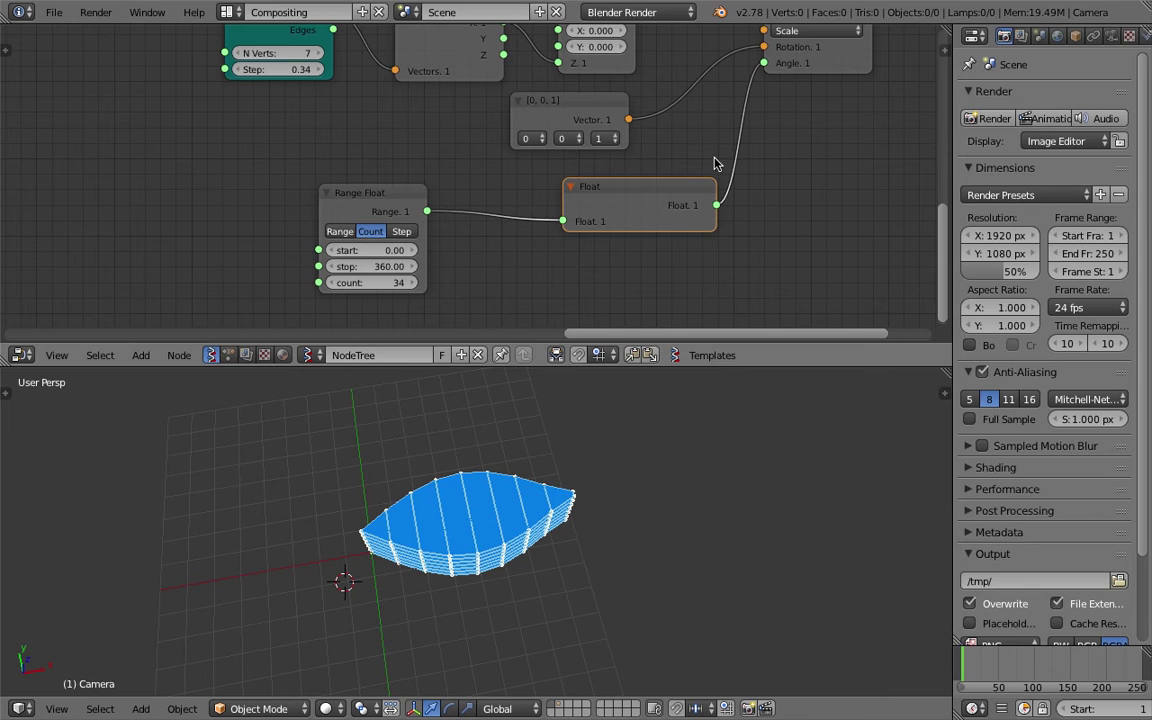
Replace the Float node by linking Range Float directly to the Matrix in's Angle input, and save over the file.
{"action": "left_click_drag", "start_coordinate": [412, 197], "coordinate": [764, 63]}
{"action": "key", "text": "x"}
{"action": "key", "text": "ctrl+s"}
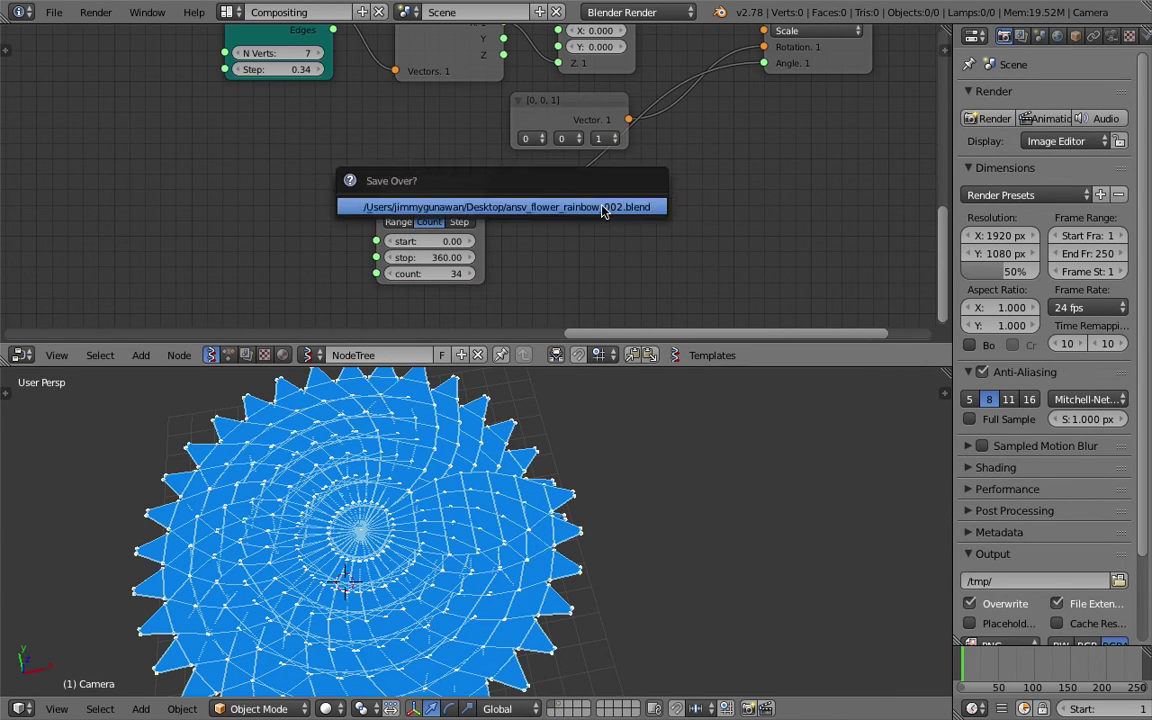
{"action": "left_click", "coordinate": [604, 206]}
Move the Range Float node beneath the [0, 0, 1] vector node, set its count to 20, and save over the file.
{"action": "left_click_drag", "start_coordinate": [456, 273], "coordinate": [419, 273]}
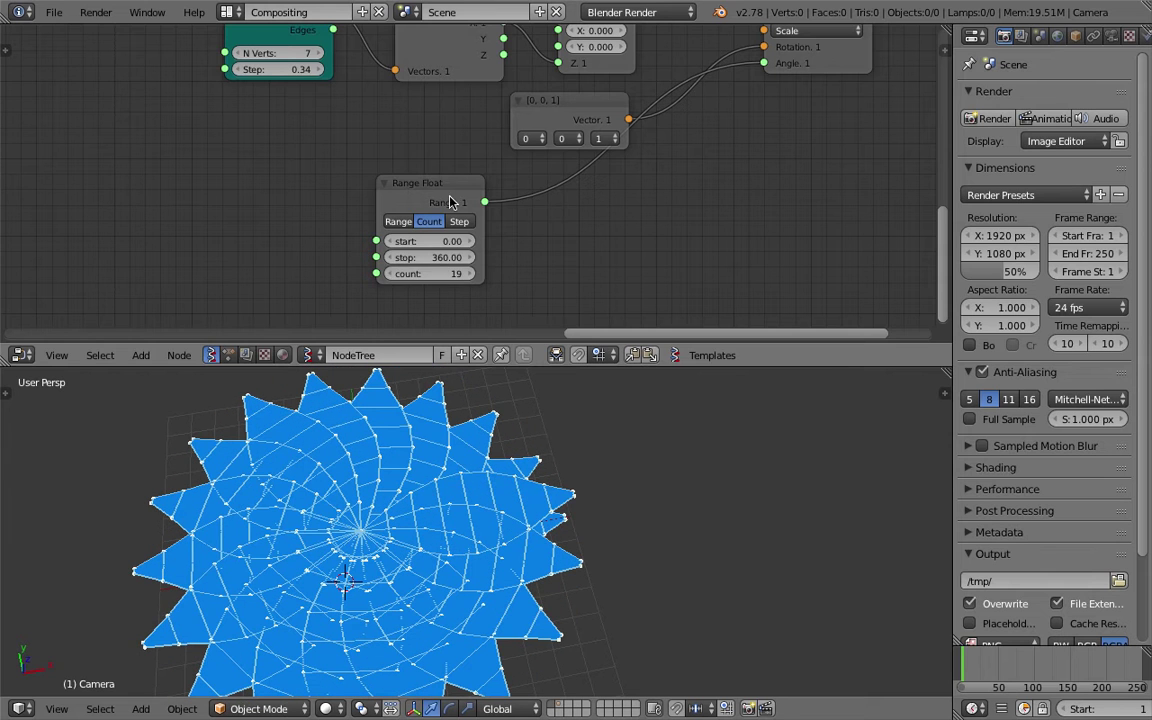
{"action": "left_click_drag", "start_coordinate": [422, 190], "coordinate": [563, 188]}
{"action": "scroll", "coordinate": [489, 174], "scroll_direction": "down", "scroll_amount": 1}
{"action": "scroll", "coordinate": [489, 180], "scroll_direction": "down", "scroll_amount": 1}
{"action": "middle_click_drag", "start_coordinate": [375, 134], "coordinate": [393, 193]}
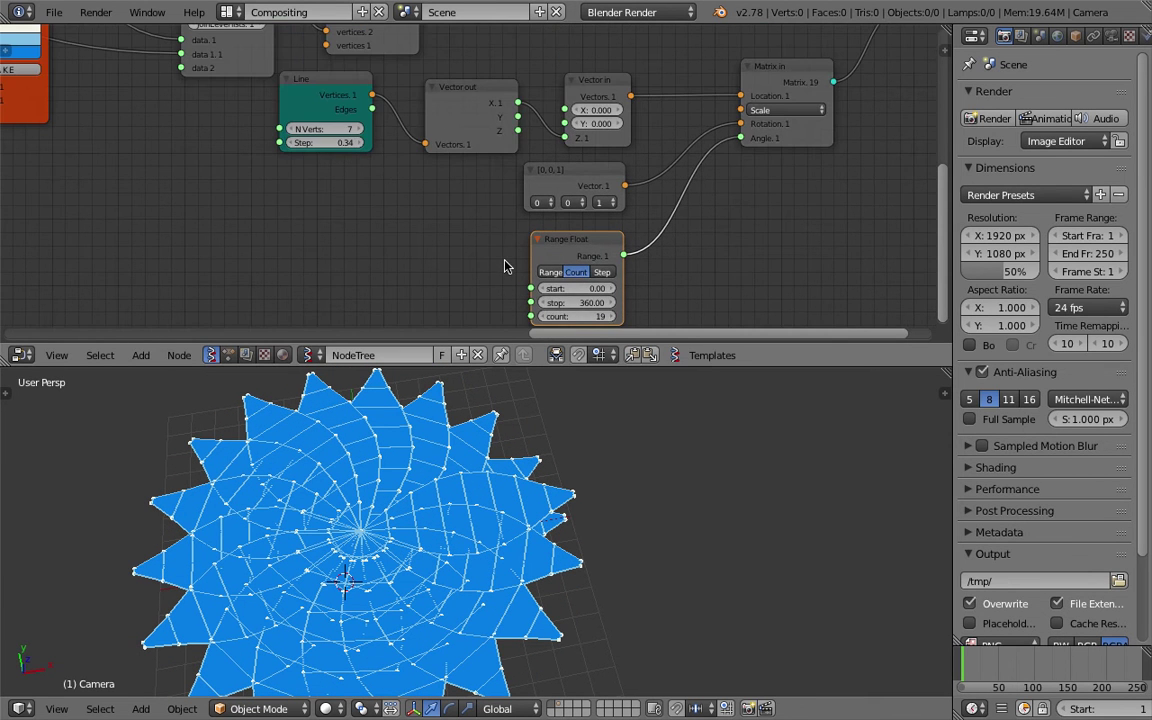
{"action": "scroll", "coordinate": [504, 266], "scroll_direction": "down", "scroll_amount": 1}
{"action": "left_click", "coordinate": [604, 293]}
{"action": "key", "text": "ctrl+s"}
{"action": "left_click", "coordinate": [425, 267]}
Set the Line node's N Verts to 18 and its Step to 0.07.
{"action": "middle_click_drag", "start_coordinate": [365, 119], "coordinate": [372, 114]}
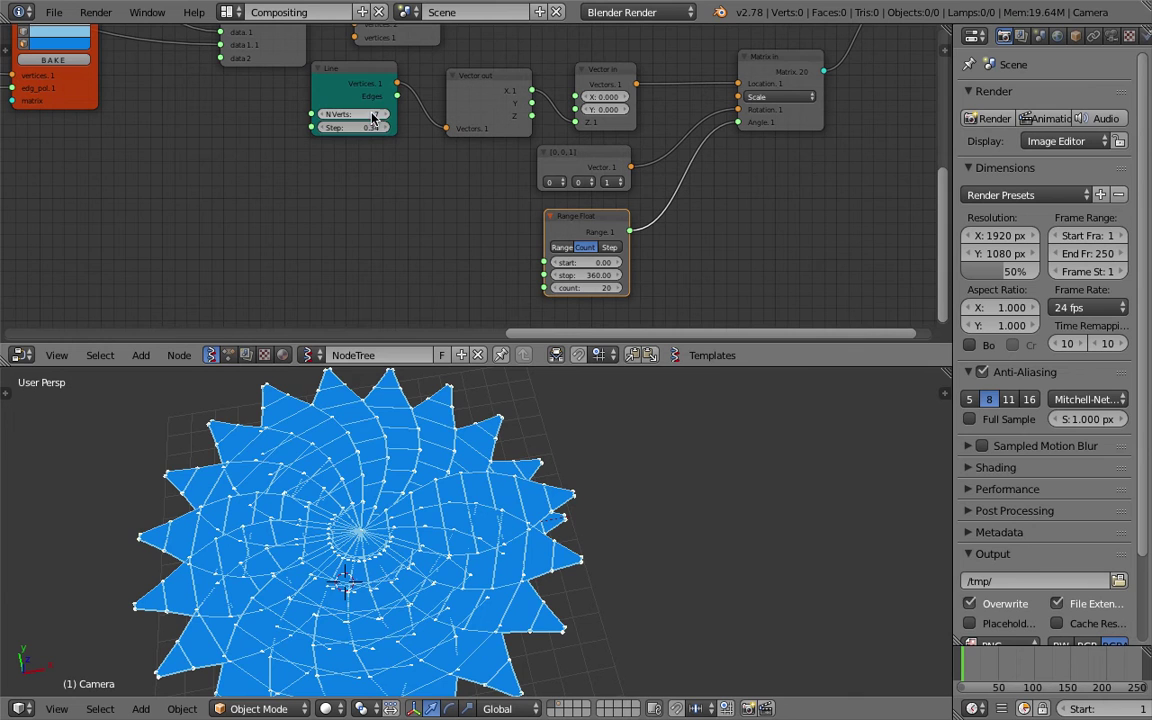
{"action": "left_click_drag", "start_coordinate": [350, 128], "coordinate": [380, 114]}
{"action": "middle_click_drag", "start_coordinate": [282, 203], "coordinate": [309, 208]}
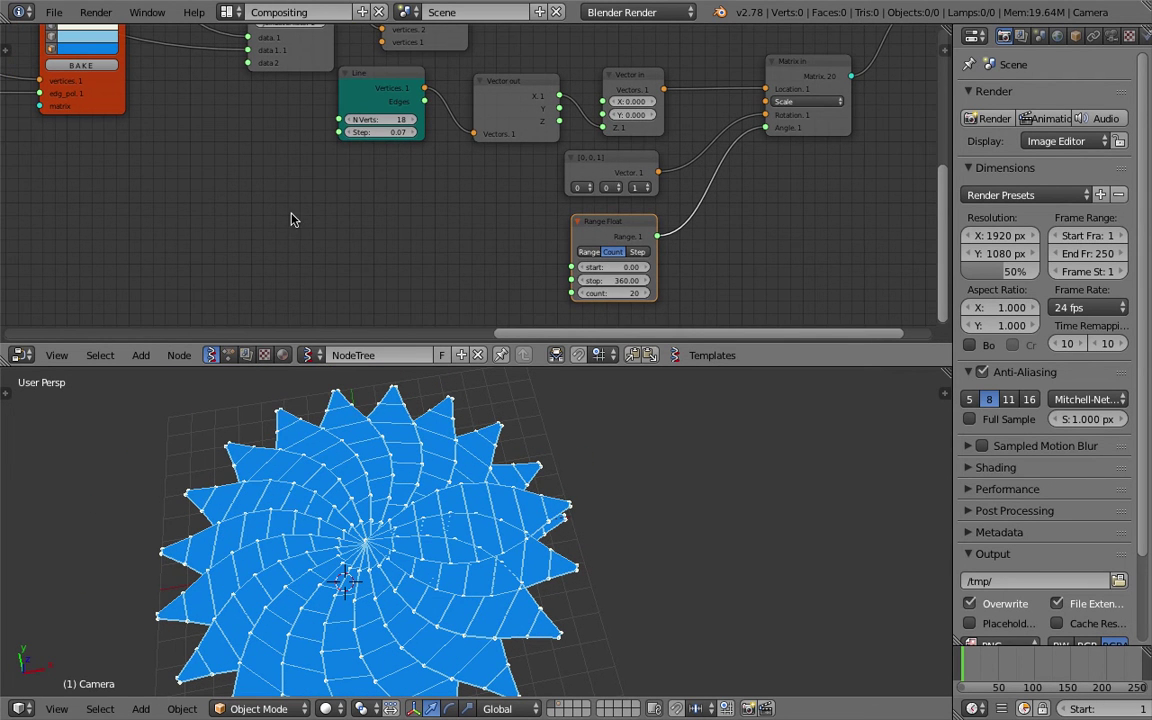
Add an Int node below and to the left of the Line node and save over the file.
{"action": "key", "text": "shift+a"}
{"action": "left_click", "coordinate": [291, 219]}
{"action": "type", "text": "int"}
{"action": "key", "text": "Down"}
{"action": "key", "text": "Down"}
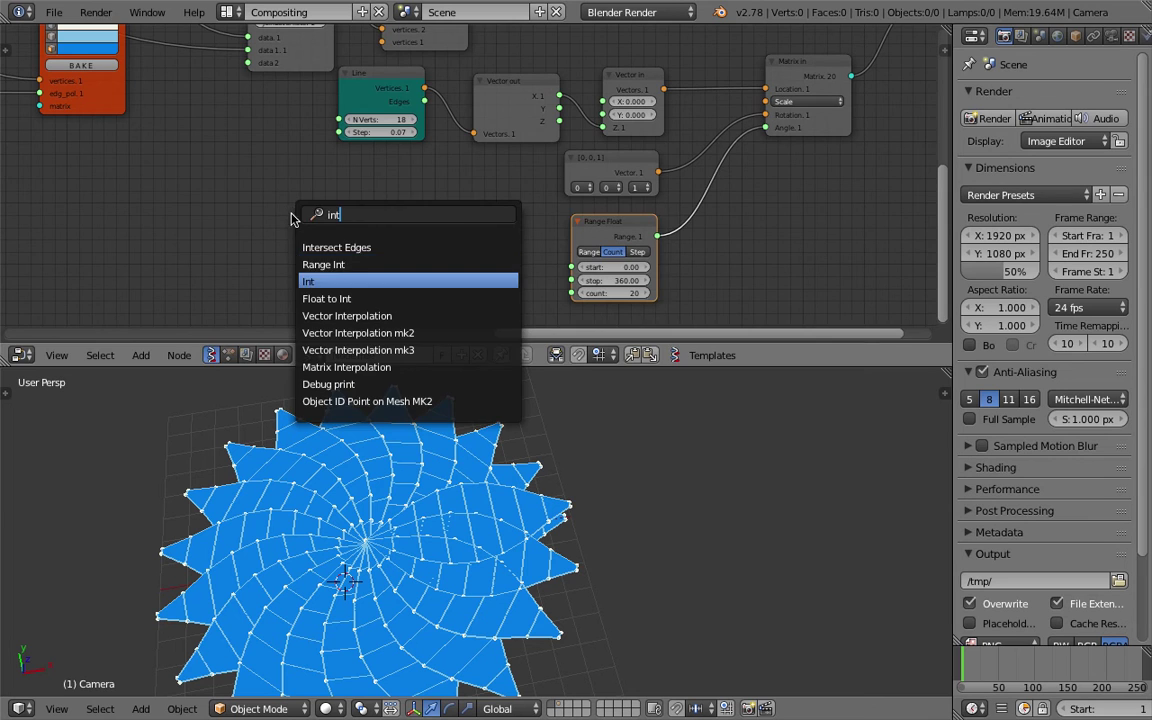
{"action": "key", "text": "Return"}
{"action": "left_click", "coordinate": [224, 204]}
{"action": "key", "text": "ctrl+s"}
{"action": "left_click", "coordinate": [237, 205]}
Link the Int node's output to both the Line's N Verts and the Range Float's count.
{"action": "scroll", "coordinate": [265, 185], "scroll_direction": "up", "scroll_amount": 2}
{"action": "left_click_drag", "start_coordinate": [369, 63], "coordinate": [382, 95]}
{"action": "left_click_drag", "start_coordinate": [280, 220], "coordinate": [588, 312]}
{"action": "middle_click_drag", "start_coordinate": [458, 260], "coordinate": [500, 242]}
Try the Int node at 43 and 9, set it to 10, and save over the file.
{"action": "left_click_drag", "start_coordinate": [269, 230], "coordinate": [420, 228]}
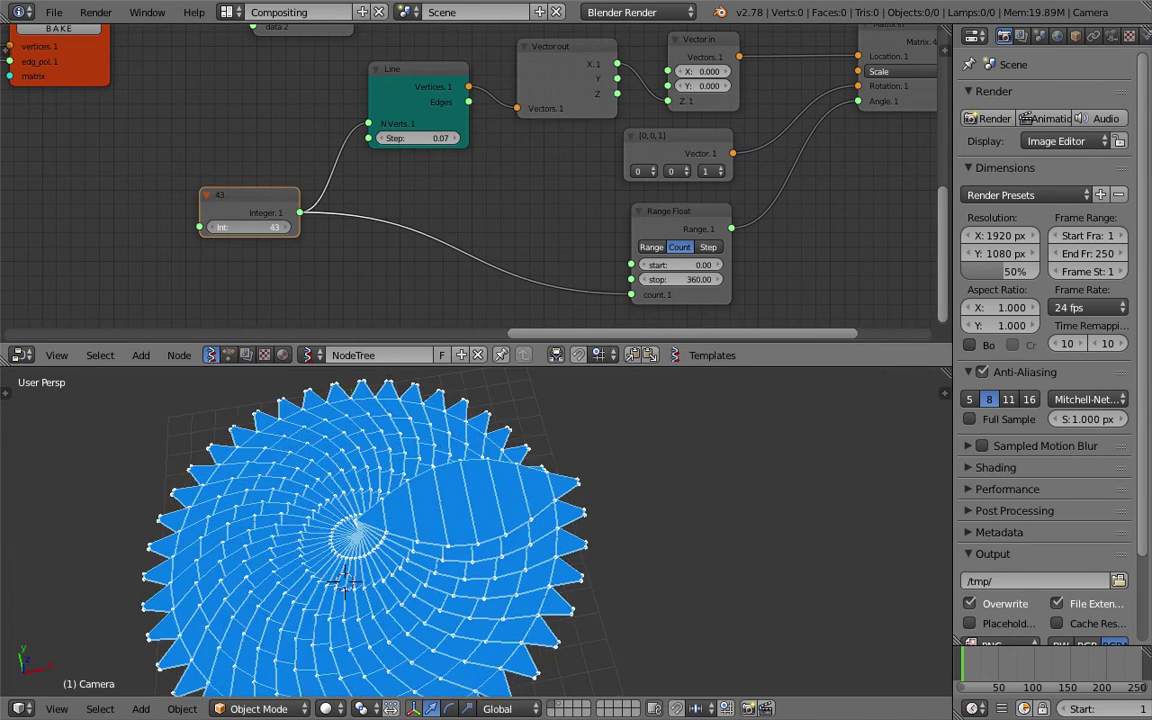
{"action": "left_click_drag", "start_coordinate": [249, 227], "coordinate": [197, 227]}
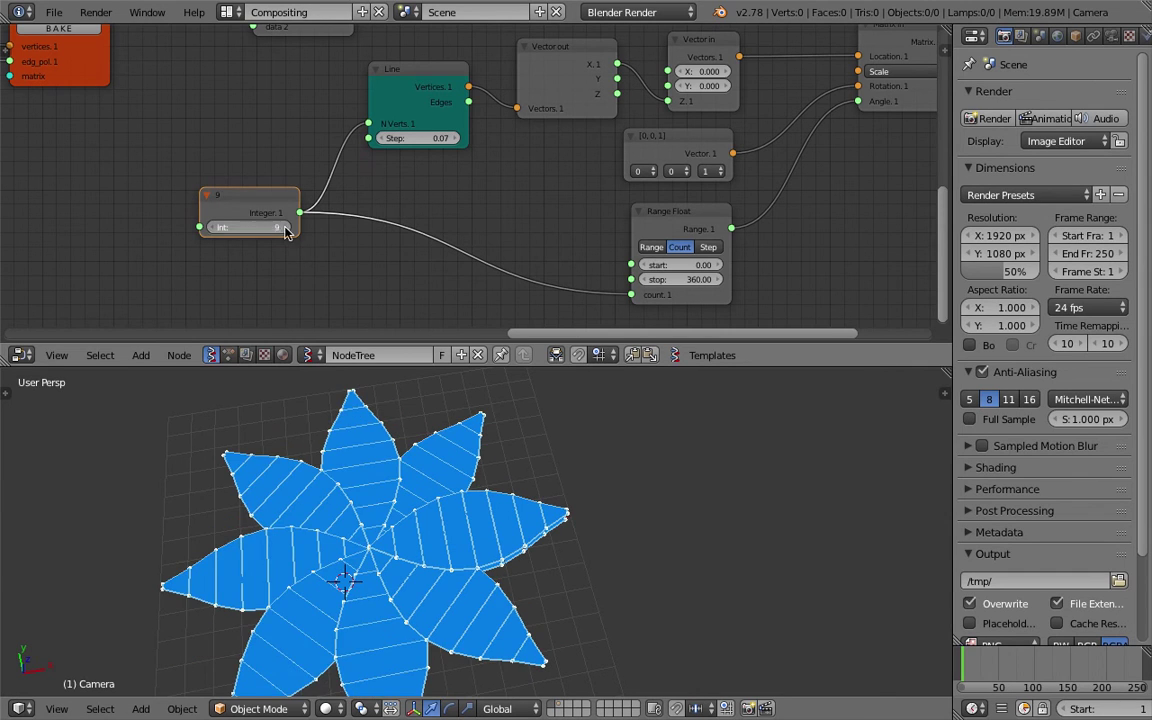
{"action": "left_click", "coordinate": [285, 228]}
{"action": "left_click", "coordinate": [285, 228]}
{"action": "left_click", "coordinate": [212, 230]}
{"action": "key", "text": "ctrl+s"}
{"action": "middle_click_drag", "start_coordinate": [432, 540], "coordinate": [352, 481], "text": "shift"}
{"action": "left_click", "coordinate": [507, 554]}
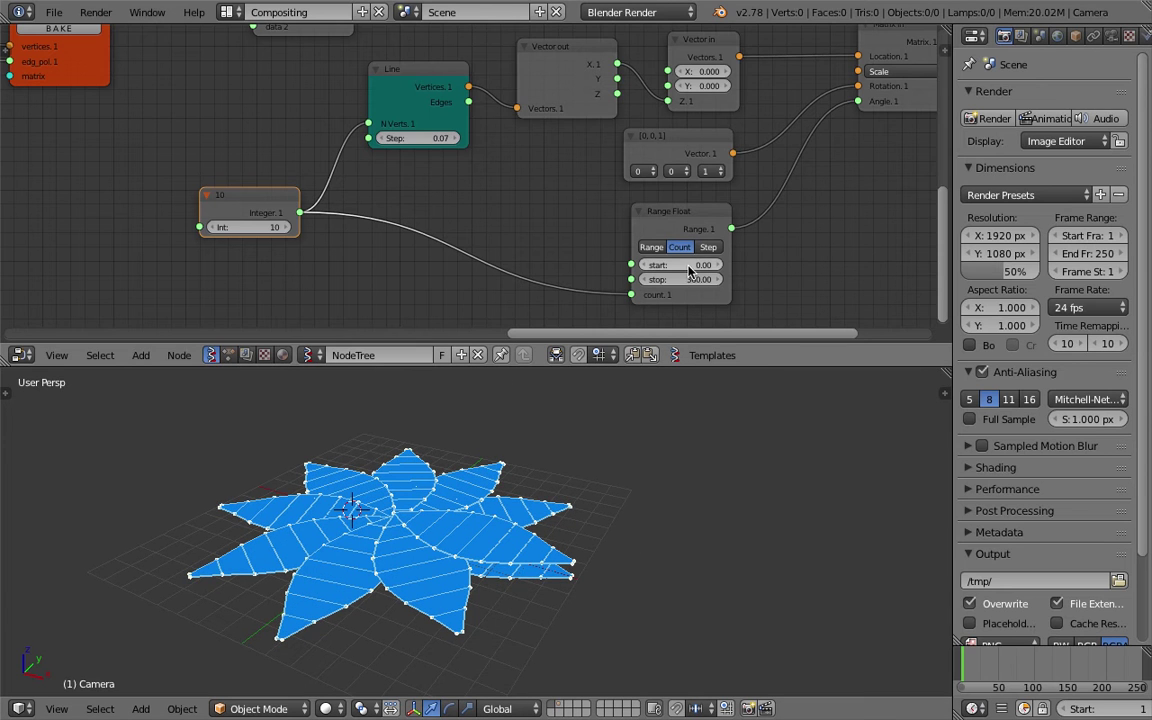
Try a Range Float start value of 27.09, reset it to 0, and save over the file.
{"action": "mouse_move", "coordinate": [676, 264]}
{"action": "left_mouse_down"}
{"action": "mouse_move", "coordinate": [735, 264]}
{"action": "mouse_move", "coordinate": [683, 277]}
{"action": "left_mouse_up"}
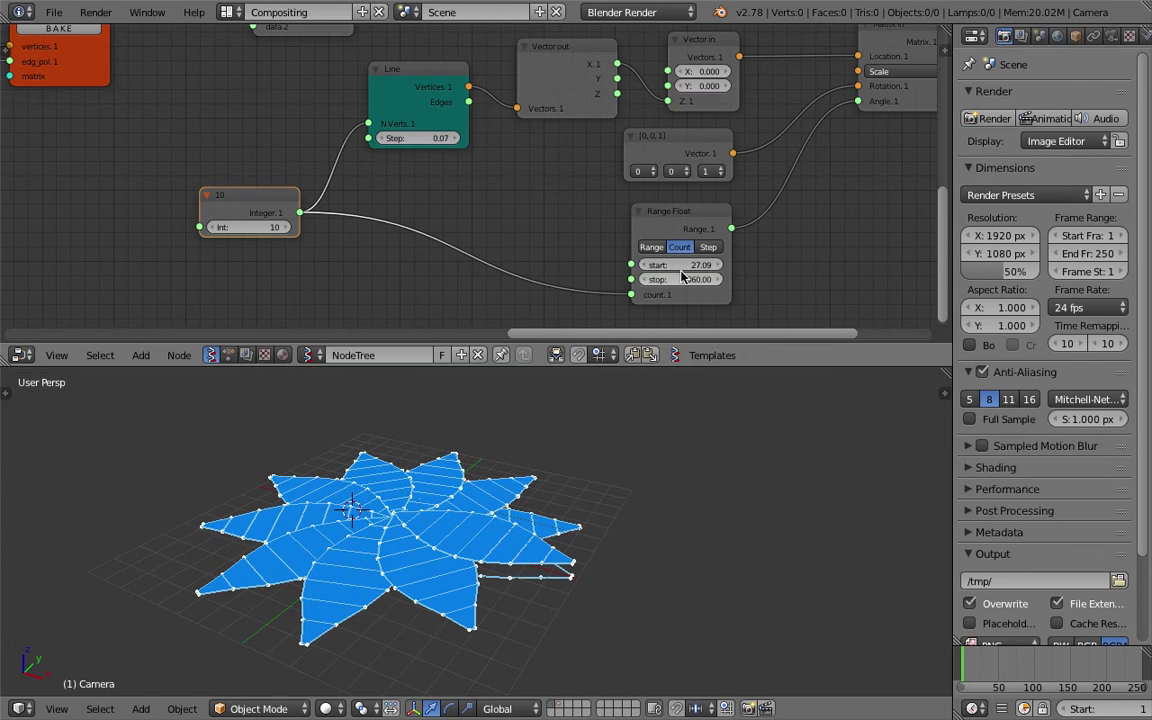
{"action": "type", "text": "0"}
{"action": "key", "text": "Return"}
{"action": "key", "text": "ctrl+s"}
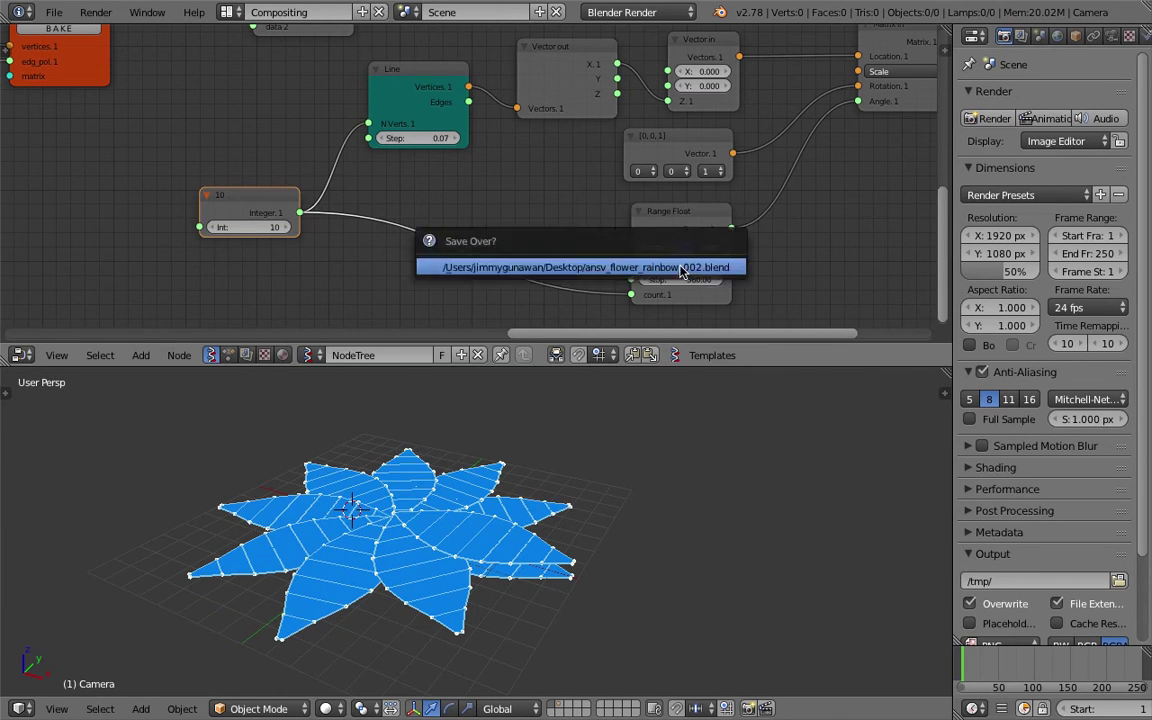
{"action": "left_click", "coordinate": [679, 267]}
Move the Int node farther away from the Line node and set the Range Float's stop to 1.
{"action": "mouse_move", "coordinate": [555, 217]}
{"action": "middle_mouse_down"}
{"action": "mouse_move", "coordinate": [576, 222]}
{"action": "mouse_move", "coordinate": [556, 206]}
{"action": "middle_mouse_up"}
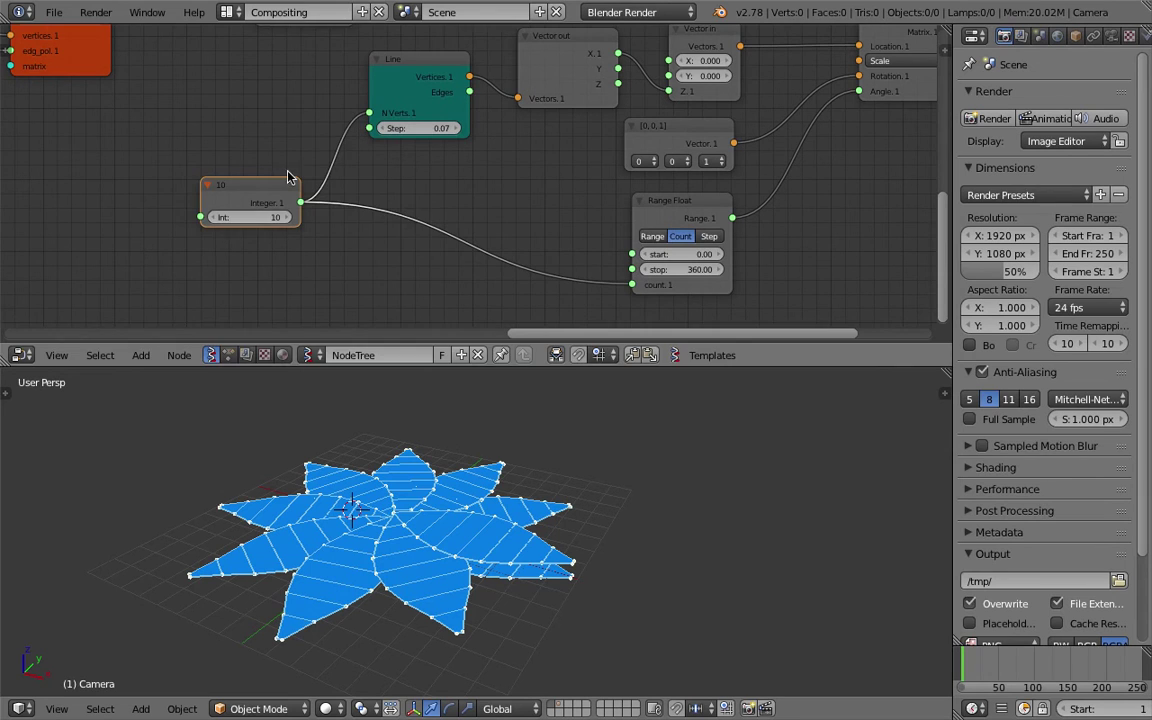
{"action": "left_click_drag", "start_coordinate": [282, 183], "coordinate": [204, 188]}
{"action": "middle_click_drag", "start_coordinate": [454, 192], "coordinate": [454, 186]}
{"action": "key", "text": "ctrl+a"}
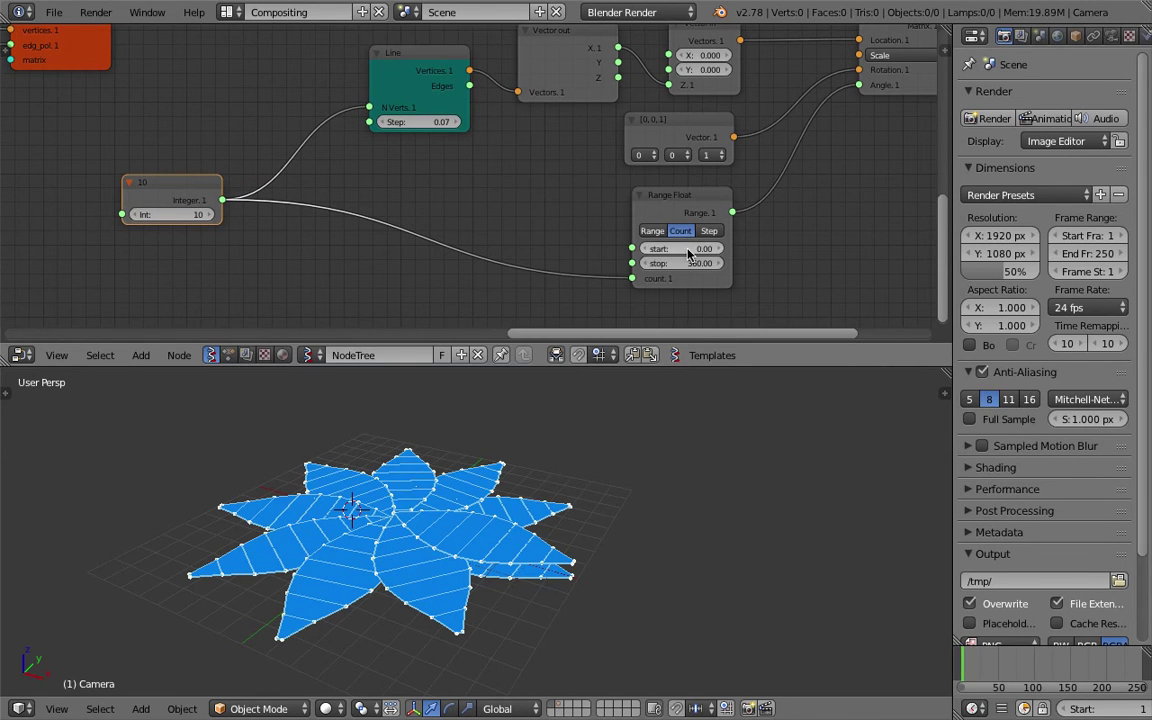
{"action": "key", "text": "Tab"}
{"action": "type", "text": "1"}
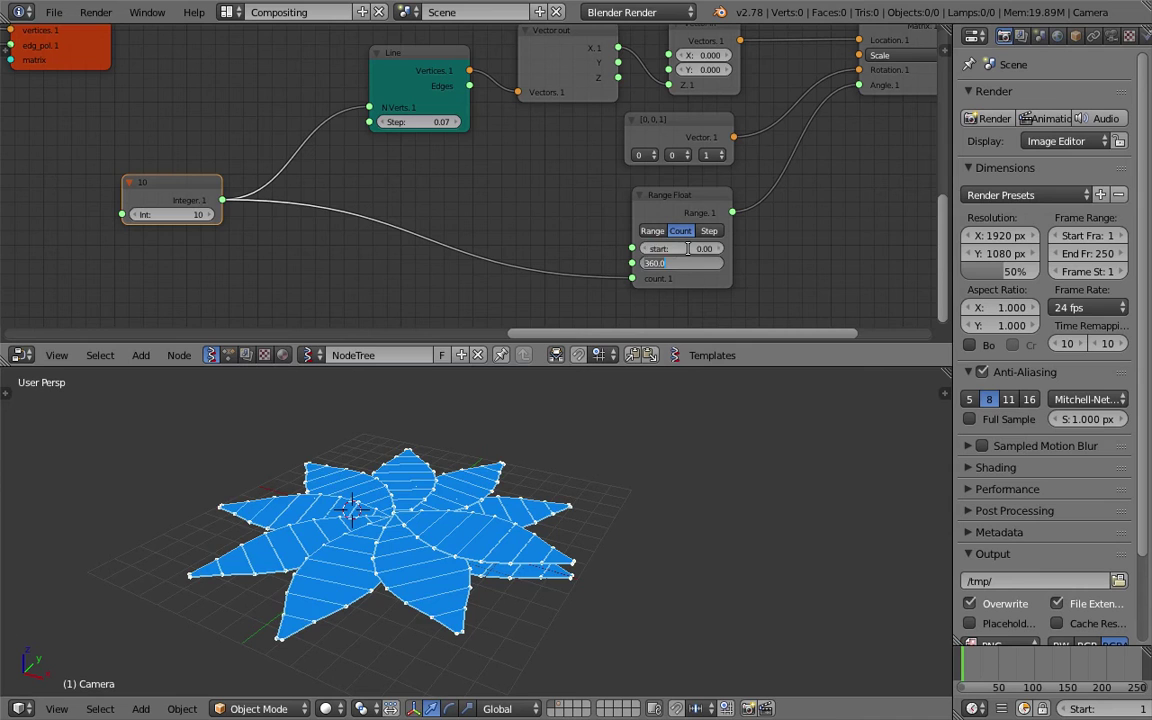
{"action": "key", "text": "Tab"}
Cut the link from Int to the Range Float's count and move Range Float left to make room after it.
{"action": "right_click_drag", "start_coordinate": [475, 291], "coordinate": [475, 292], "text": "ctrl"}
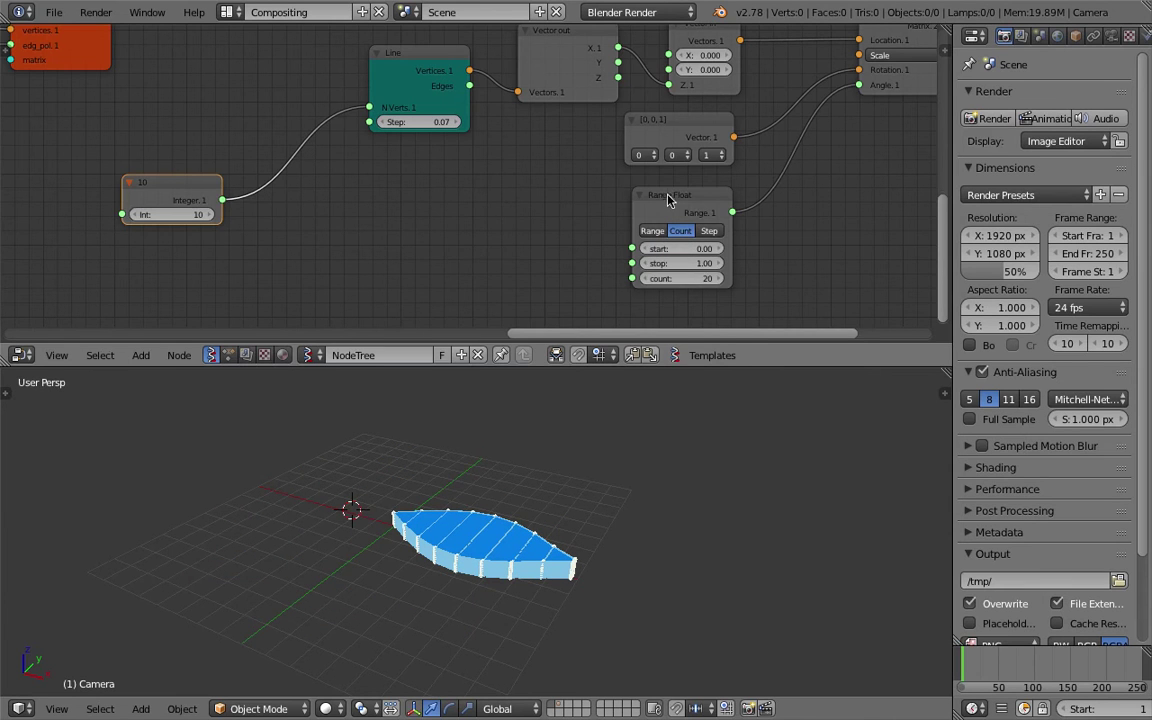
{"action": "left_click_drag", "start_coordinate": [668, 193], "coordinate": [474, 202]}
Insert a Map Range node on the link between Range Float and the Matrix in's Angle input.
{"action": "key", "text": "shift+a"}
{"action": "left_click", "coordinate": [697, 231]}
{"action": "type", "text": "map"}
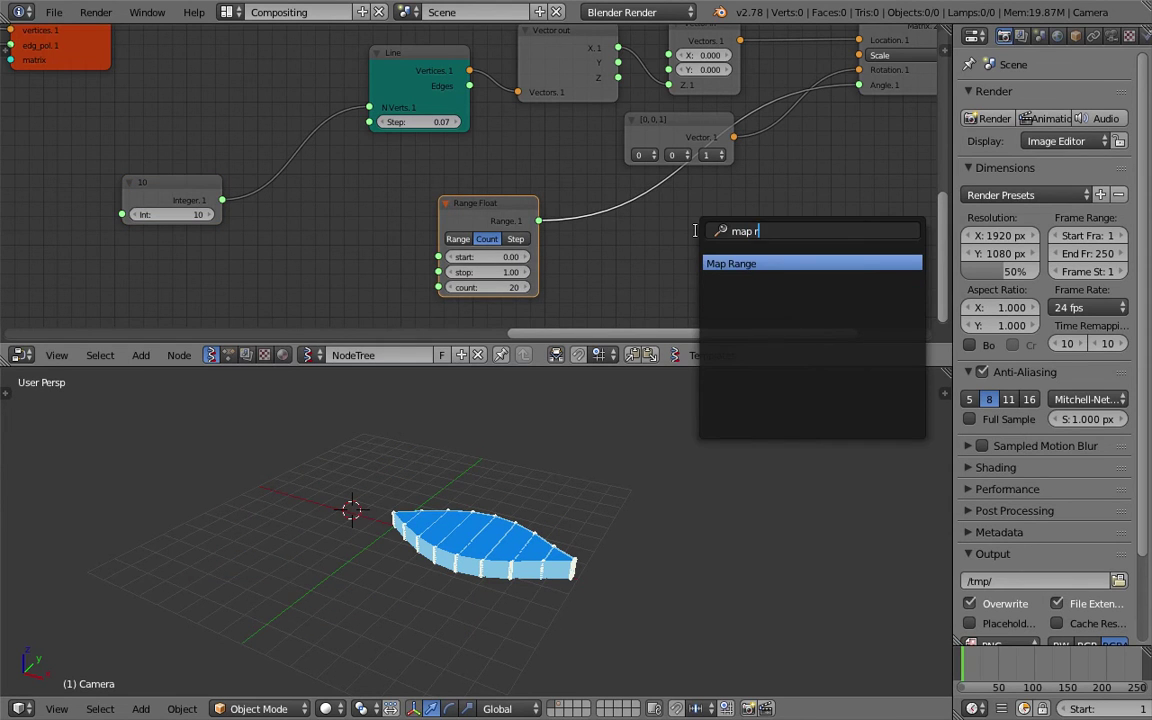
{"action": "type", "text": " r"}
{"action": "key", "text": "Return"}
{"action": "left_click", "coordinate": [627, 243]}
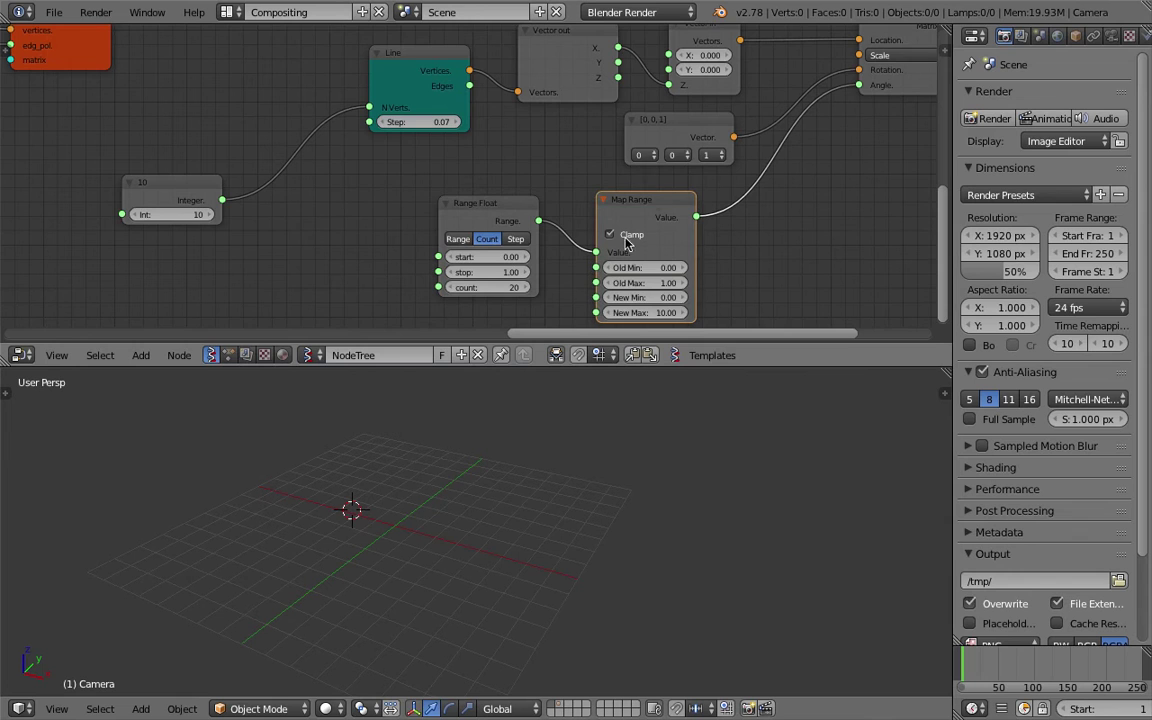
Set the Map Range node's New Max to 360 and save over the file.
{"action": "left_click", "coordinate": [660, 311]}
{"action": "type", "text": "360"}
{"action": "key", "text": "Return"}
{"action": "key", "text": "ctrl+s"}
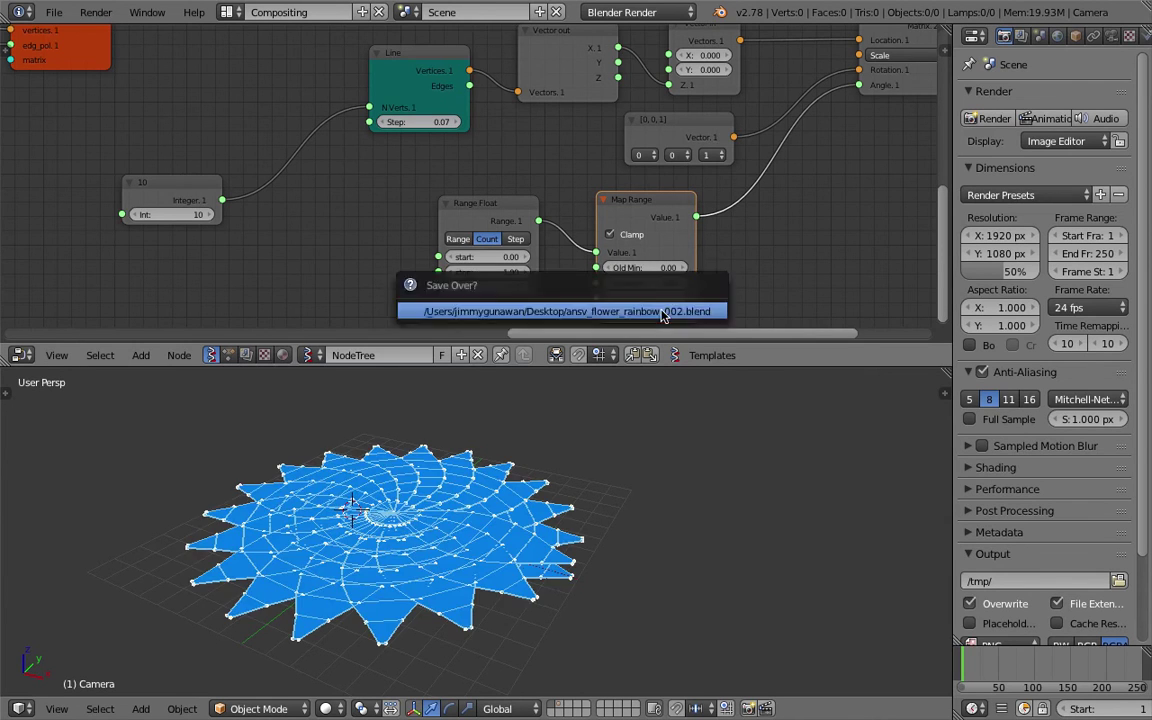
{"action": "left_click", "coordinate": [662, 314]}
Link the Int node's output to the Range Float's count again.
{"action": "middle_click_drag", "start_coordinate": [645, 447], "coordinate": [628, 552]}
{"action": "middle_click_drag", "start_coordinate": [511, 456], "coordinate": [602, 512]}
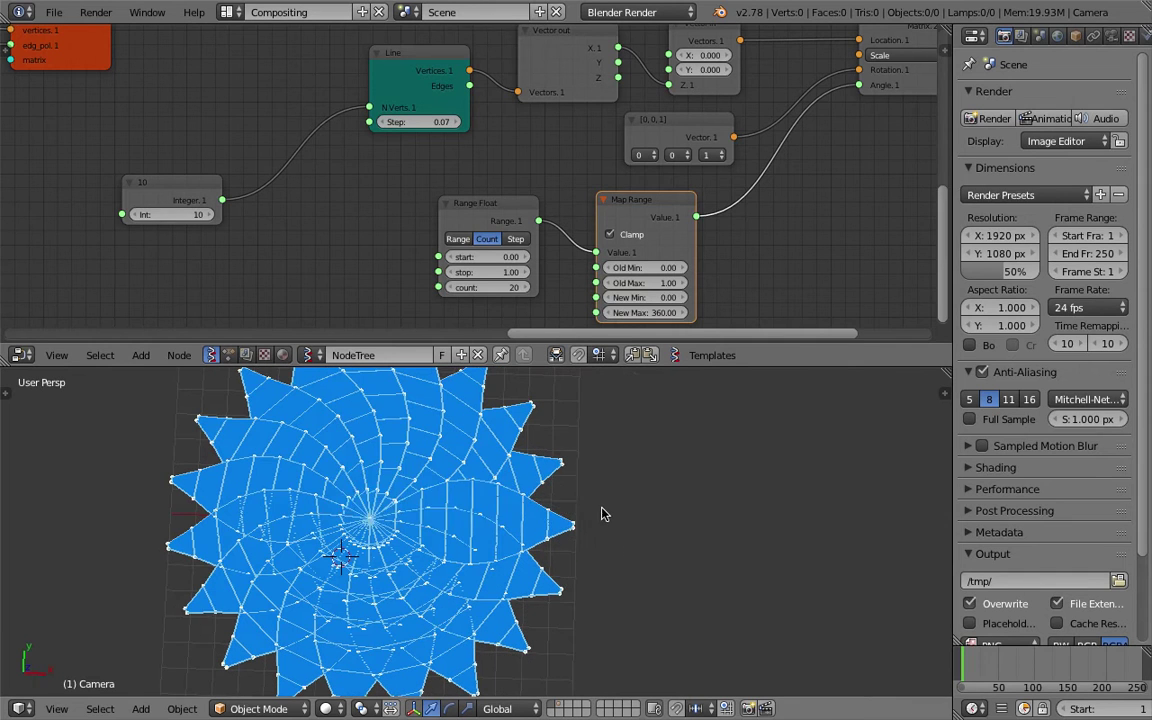
{"action": "left_click_drag", "start_coordinate": [229, 203], "coordinate": [436, 286]}
{"action": "middle_click_drag", "start_coordinate": [357, 219], "coordinate": [365, 217]}
Try smaller petal counts by lowering the Int node's value one at a time down to 4.
{"action": "mouse_move", "coordinate": [202, 214]}
{"action": "left_mouse_down"}
{"action": "mouse_move", "coordinate": [232, 214]}
{"action": "mouse_move", "coordinate": [112, 214]}
{"action": "mouse_move", "coordinate": [202, 214]}
{"action": "left_mouse_up"}
{"action": "middle_click_drag", "start_coordinate": [380, 450], "coordinate": [436, 606]}
{"action": "left_click", "coordinate": [143, 213]}
{"action": "left_click", "coordinate": [143, 213]}
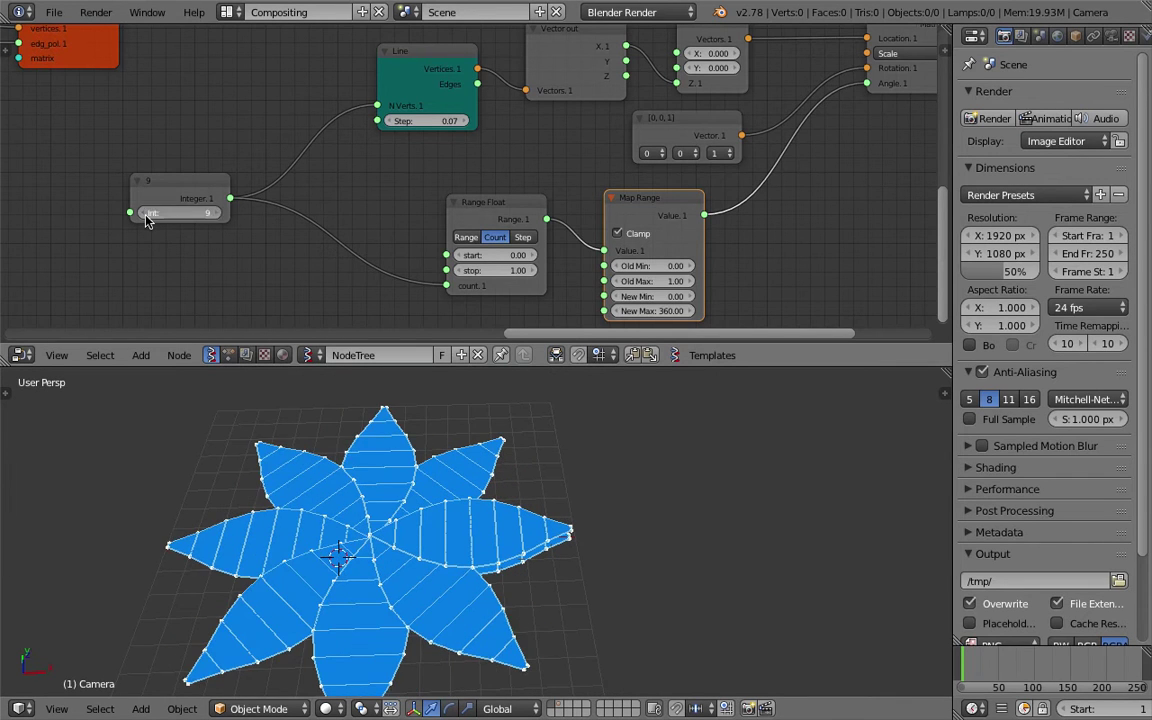
{"action": "left_click", "coordinate": [143, 213]}
{"action": "left_click", "coordinate": [143, 213]}
{"action": "left_click", "coordinate": [145, 216]}
{"action": "left_click", "coordinate": [145, 216]}
{"action": "left_click", "coordinate": [145, 216]}
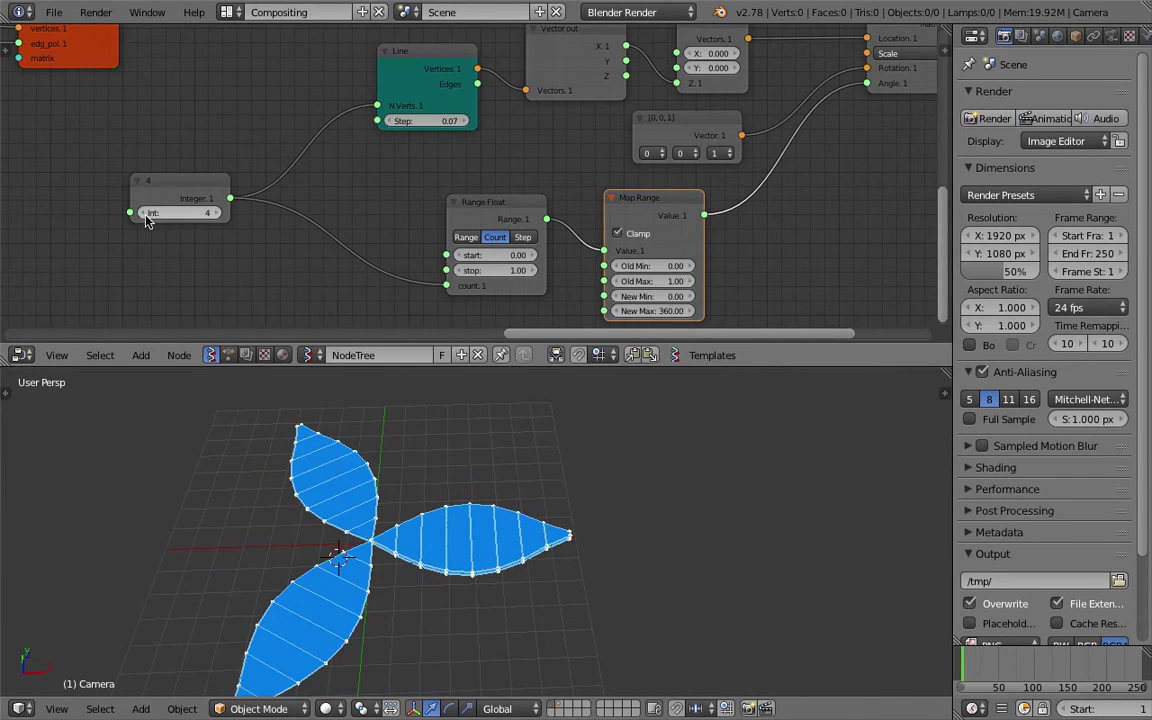
Set the Int node's value to 15 and save over the file.
{"action": "left_click_drag", "start_coordinate": [164, 216], "coordinate": [220, 216]}
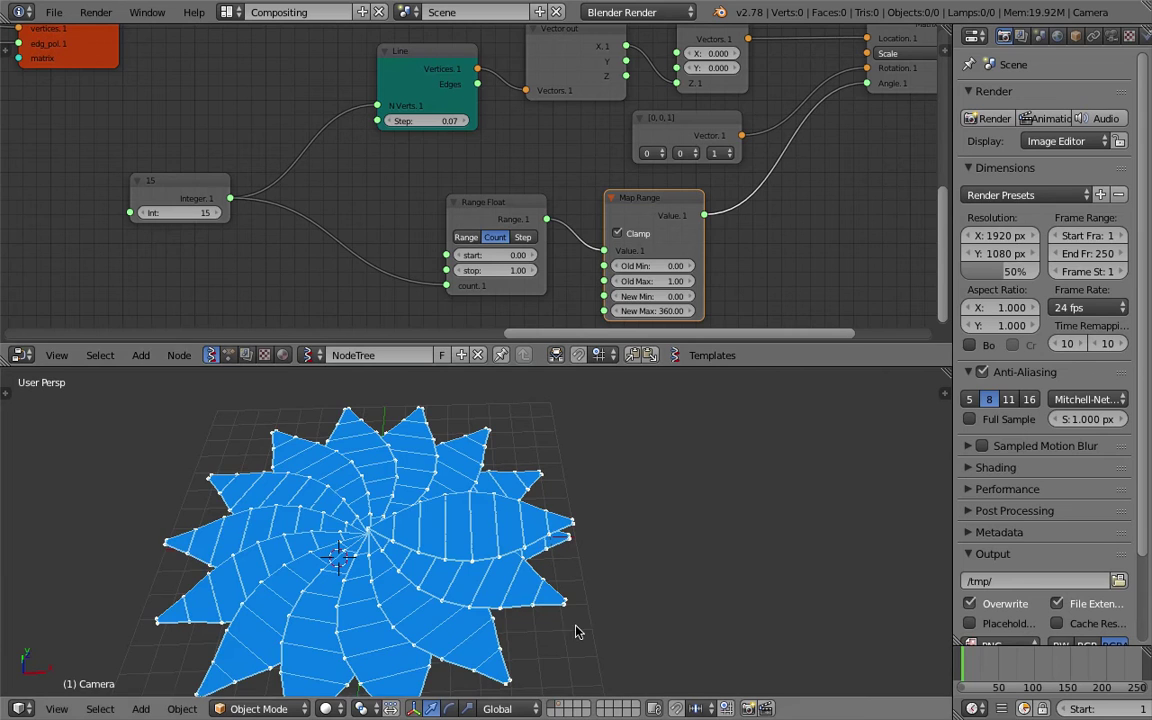
{"action": "middle_click_drag", "start_coordinate": [576, 628], "coordinate": [568, 638]}
{"action": "key", "text": "ctrl+s"}
{"action": "left_click", "coordinate": [567, 638]}
{"action": "middle_click_drag", "start_coordinate": [496, 548], "coordinate": [566, 517]}
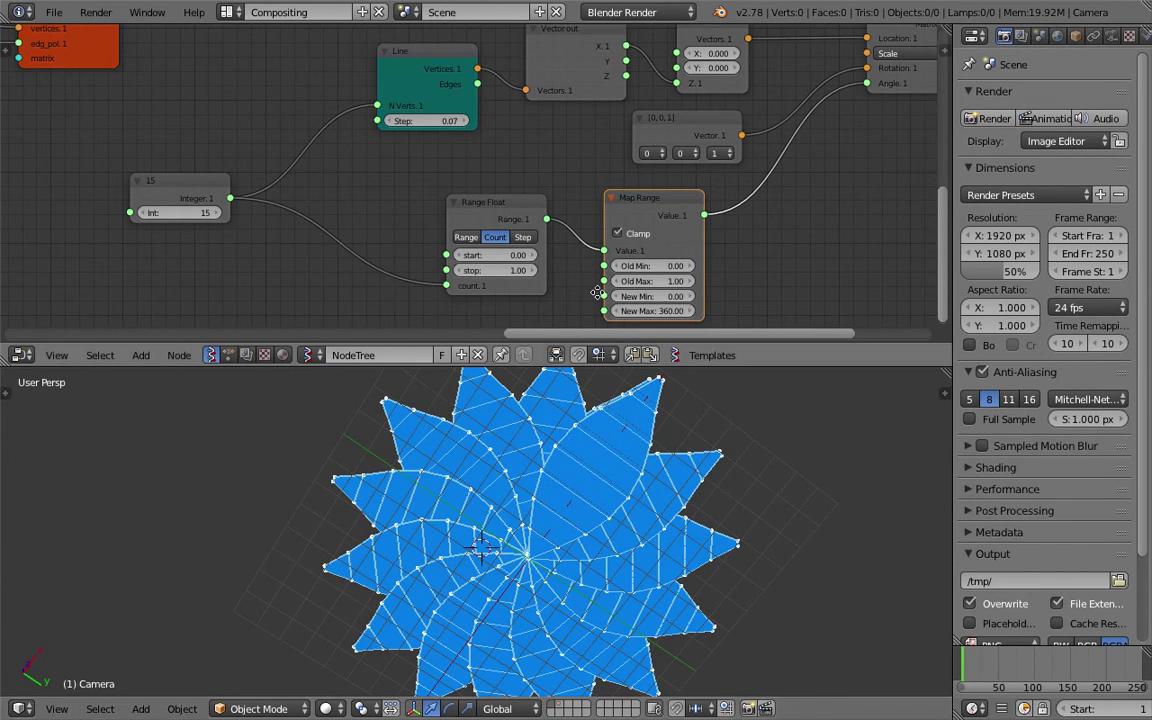
Delete the Map Range node between the Range Float and Matrix in nodes.
{"action": "middle_click_drag", "start_coordinate": [591, 218], "coordinate": [495, 197]}
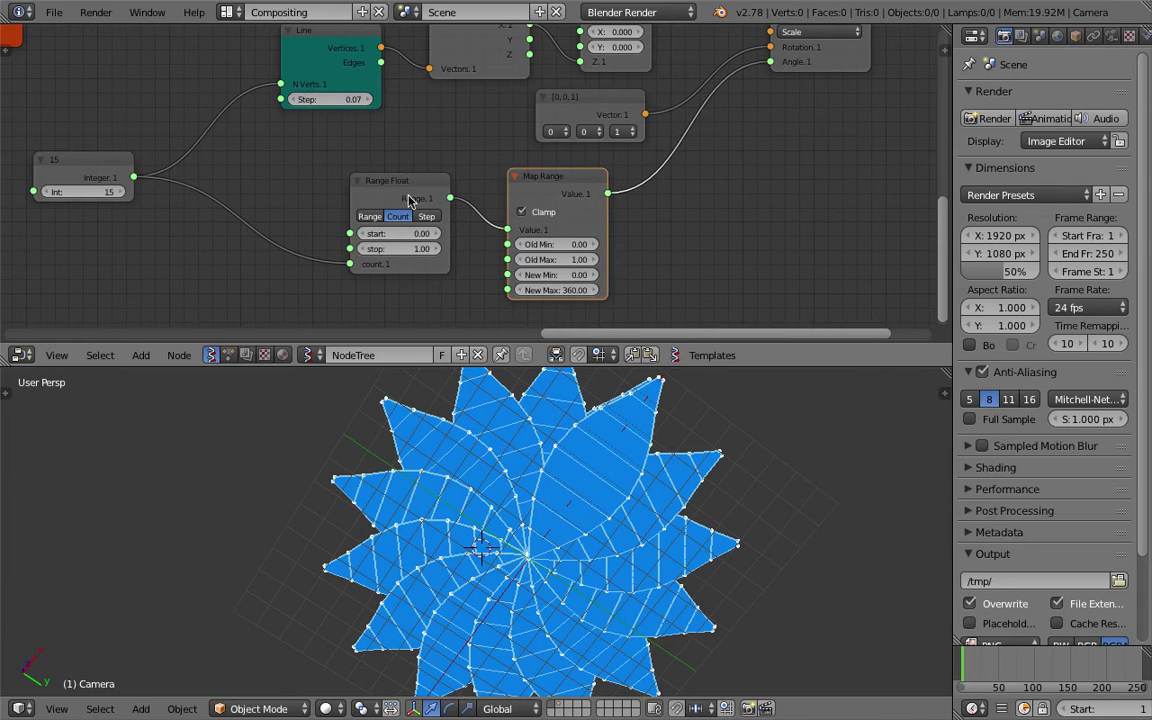
{"action": "left_click_drag", "start_coordinate": [408, 200], "coordinate": [355, 191]}
{"action": "left_click", "coordinate": [571, 176]}
{"action": "scroll", "coordinate": [555, 185], "scroll_direction": "down", "scroll_amount": 2}
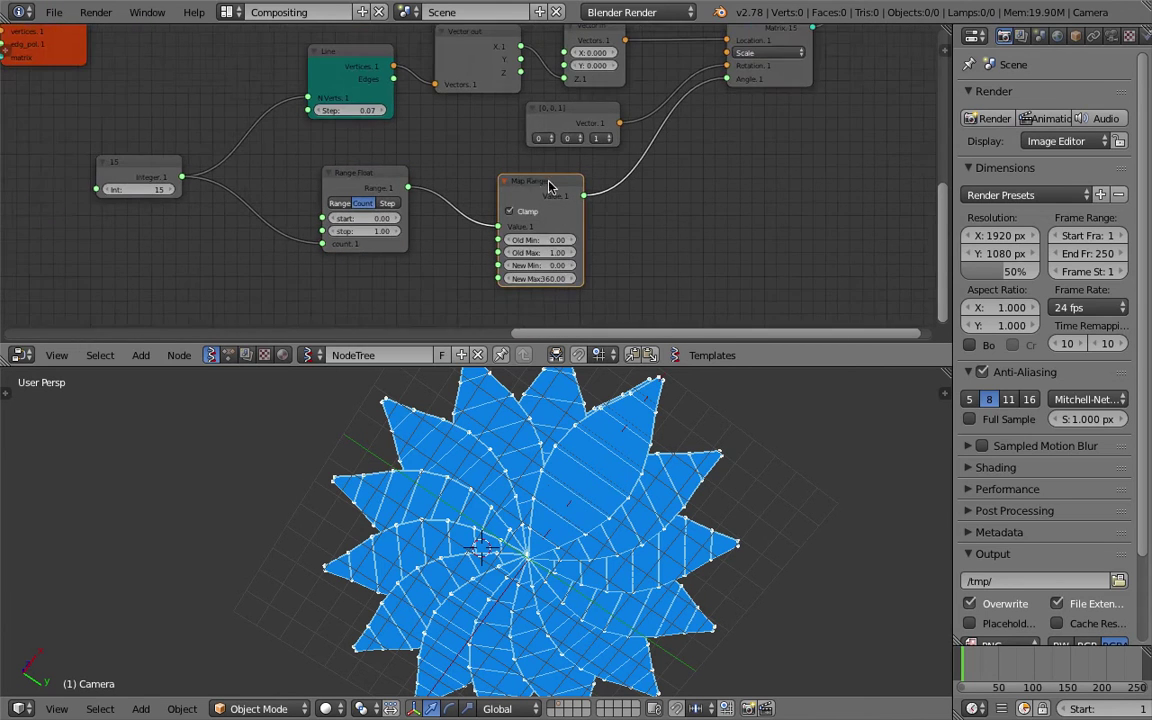
{"action": "middle_click_drag", "start_coordinate": [539, 193], "coordinate": [528, 222]}
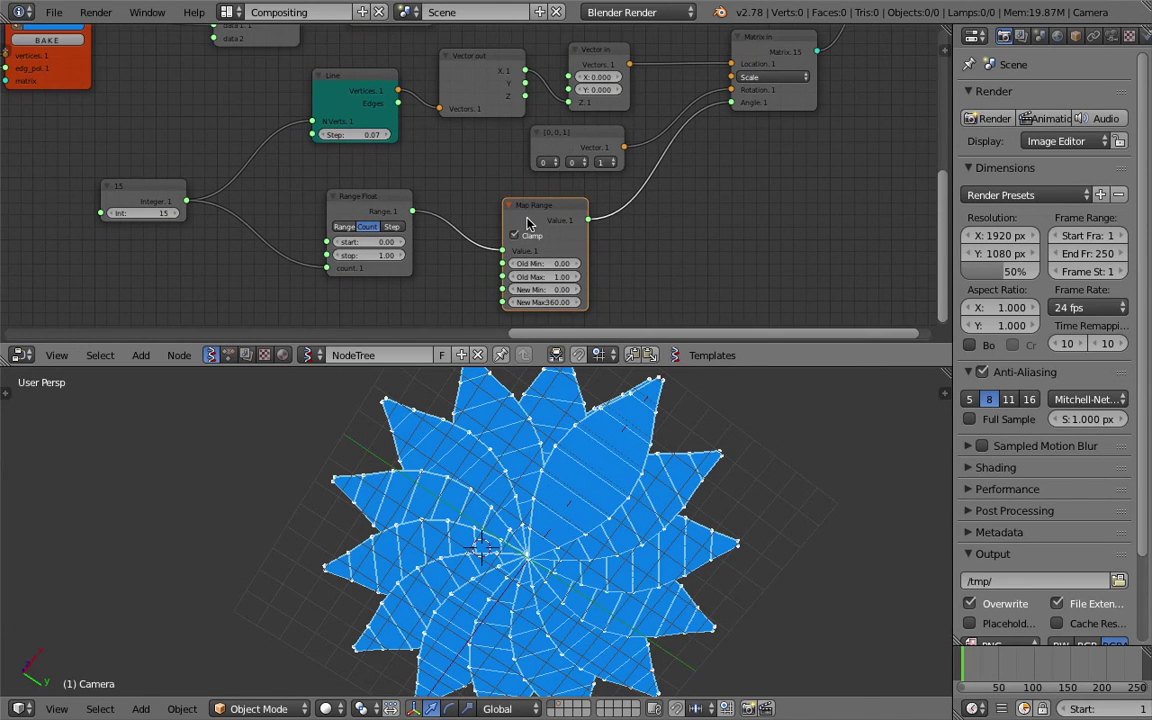
{"action": "key", "text": "Delete"}
Link the Range Float, in Step mode, to the Matrix in node's Angle and raise its step to 24.10.
{"action": "middle_click_drag", "start_coordinate": [439, 221], "coordinate": [435, 233]}
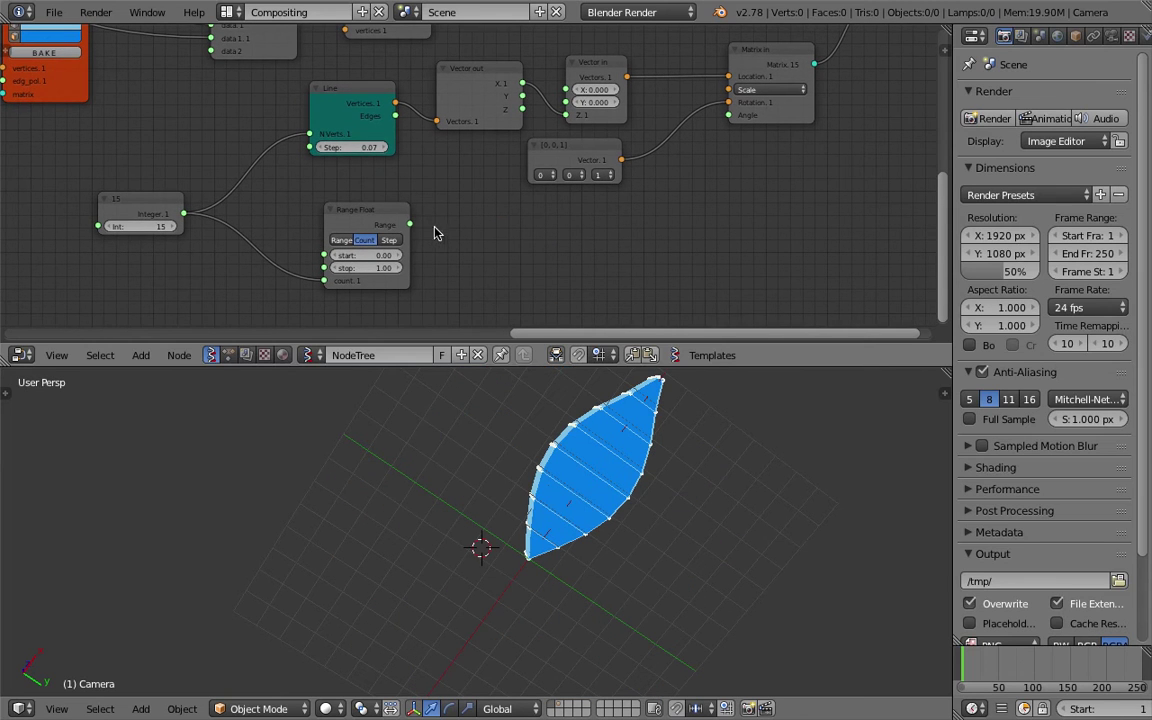
{"action": "left_click_drag", "start_coordinate": [410, 224], "coordinate": [729, 115]}
{"action": "key", "text": "ctrl+s"}
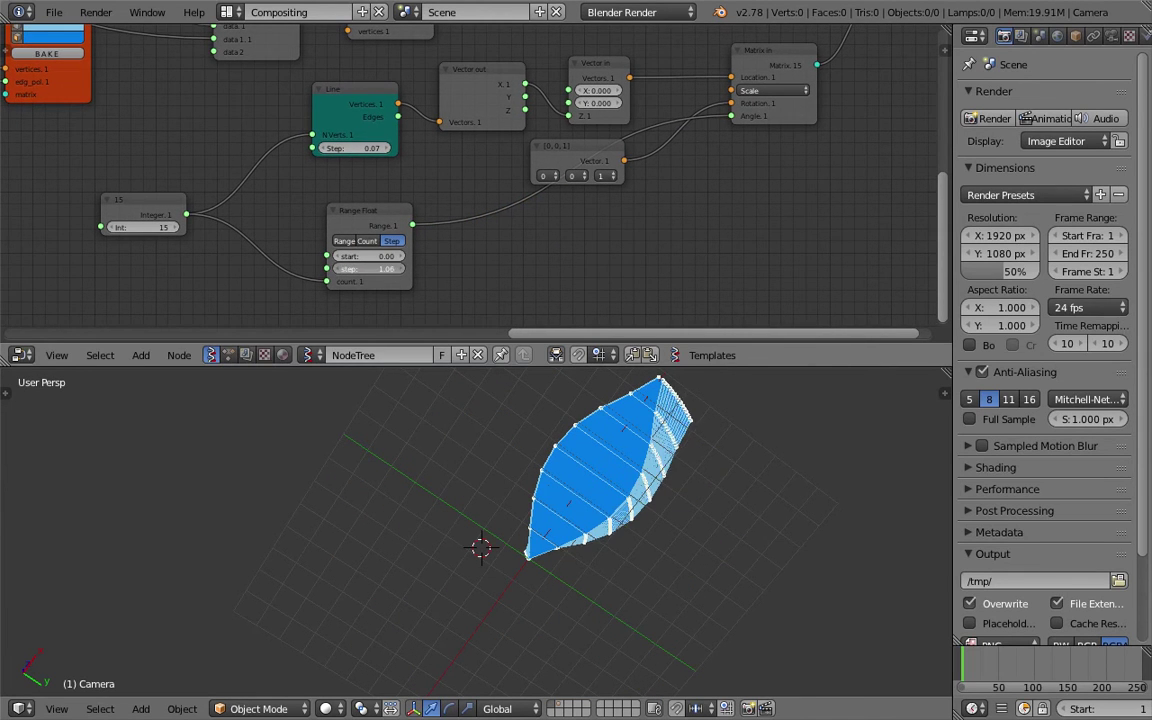
{"action": "left_click_drag", "start_coordinate": [365, 269], "coordinate": [510, 269]}
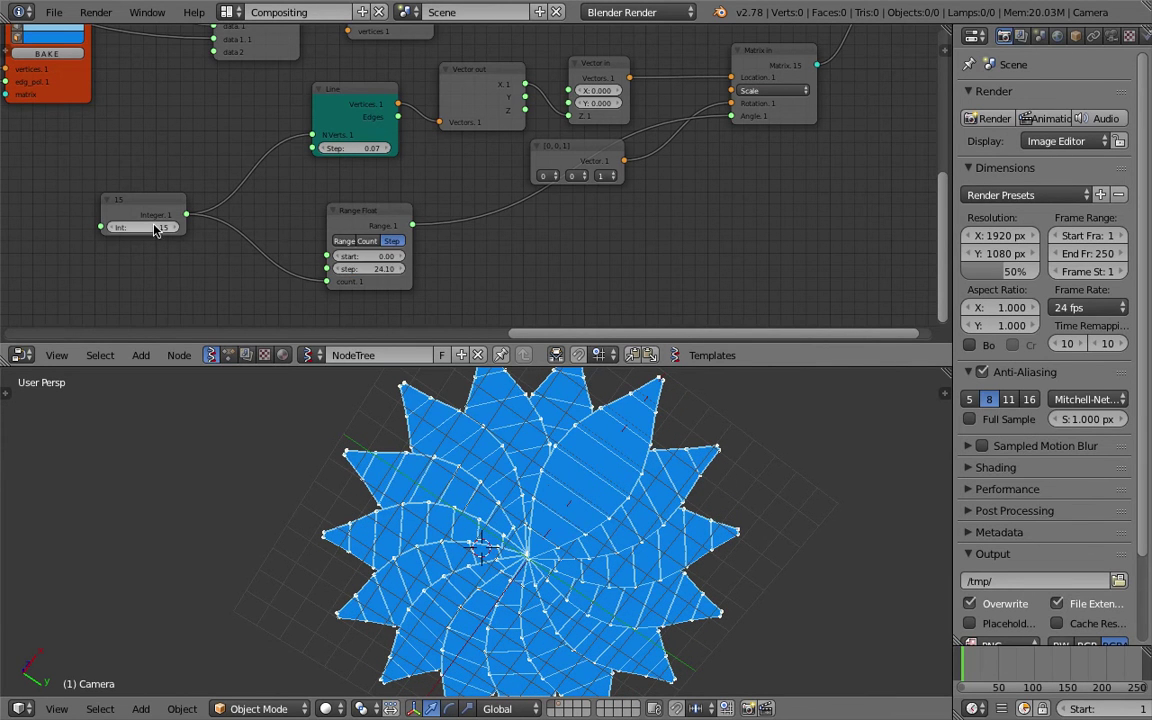
{"action": "left_click_drag", "start_coordinate": [349, 232], "coordinate": [381, 226]}
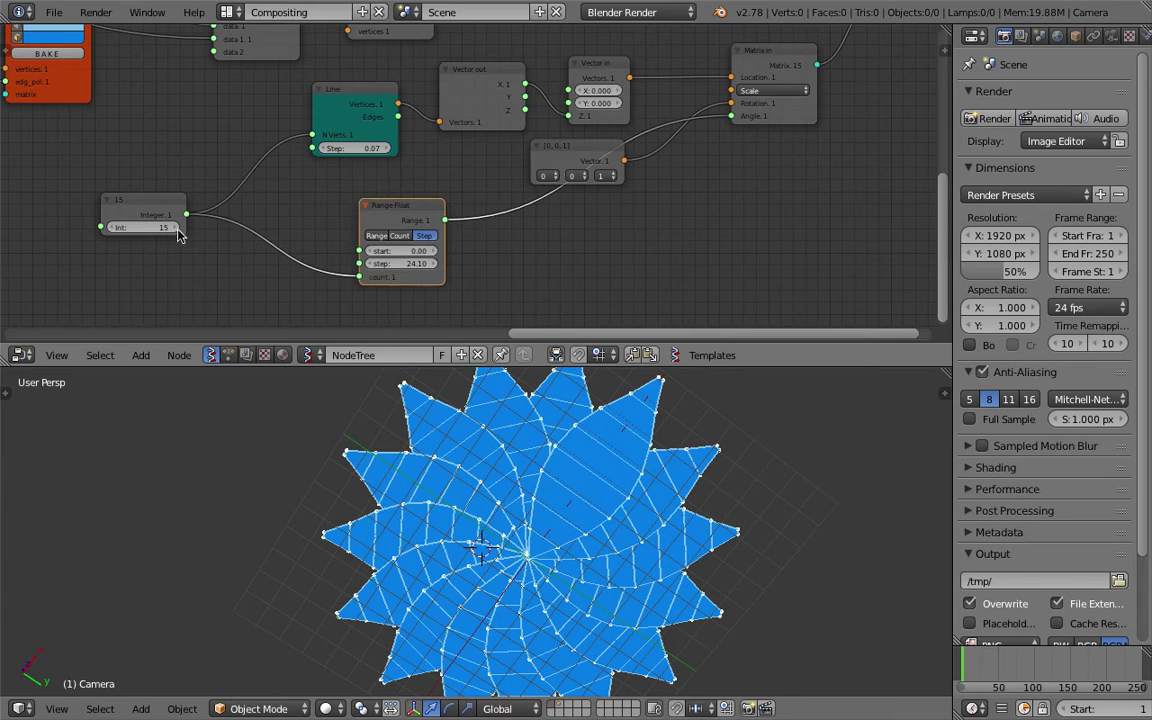
Set the Int node to 12 and the Range Float's step to 30, and save over the file.
{"action": "type", "text": "2"}
{"action": "key", "text": "Return"}
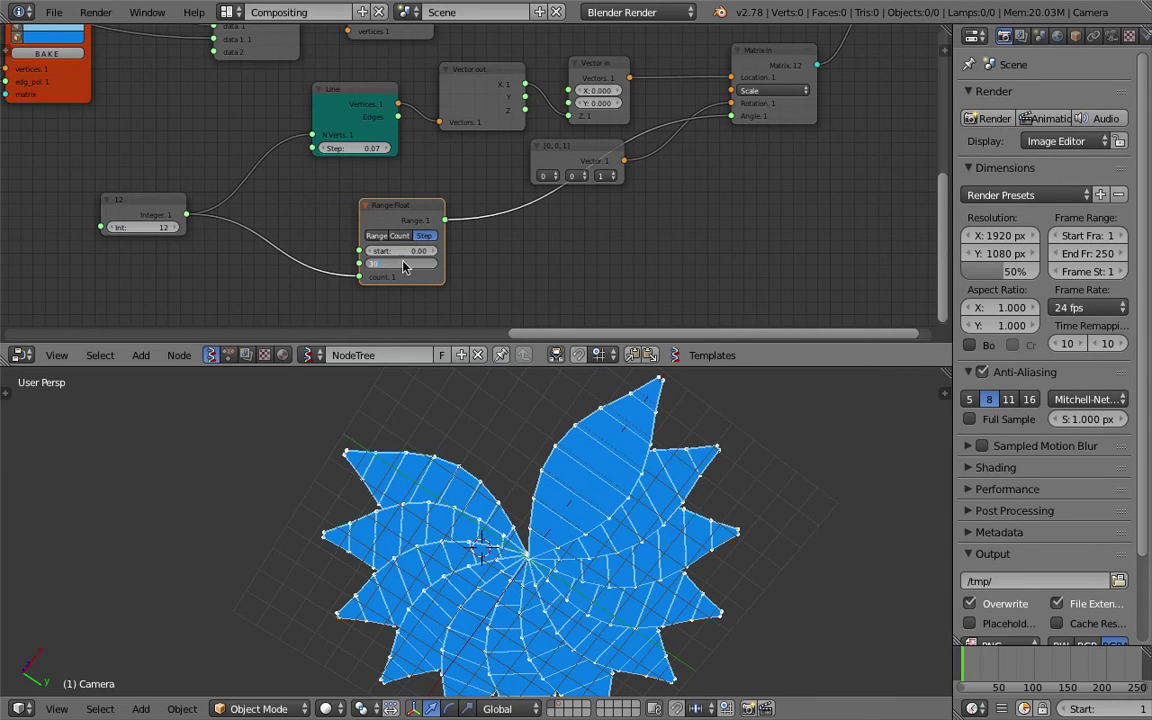
{"action": "left_click", "coordinate": [404, 266]}
{"action": "type", "text": "30"}
{"action": "key", "text": "Return"}
{"action": "middle_click_drag", "start_coordinate": [583, 468], "coordinate": [450, 578]}
{"action": "scroll", "coordinate": [476, 560], "scroll_direction": "up", "scroll_amount": 3}
{"action": "key", "text": "ctrl+s"}
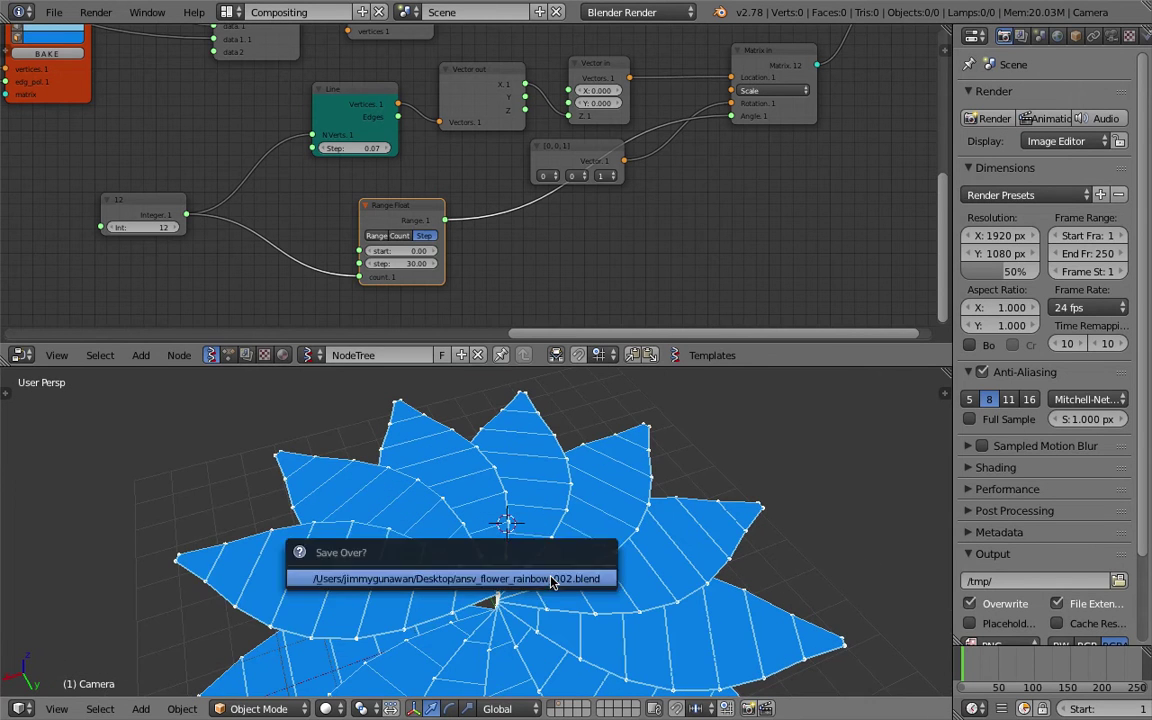
{"action": "left_click", "coordinate": [551, 579]}
Lower the step of the Line node that stacks the petals to 0.01 and save over the file.
{"action": "left_click_drag", "start_coordinate": [355, 148], "coordinate": [340, 148]}
{"action": "middle_click_drag", "start_coordinate": [540, 460], "coordinate": [550, 545]}
{"action": "key", "text": "ctrl+s"}
{"action": "left_click", "coordinate": [612, 543]}
{"action": "key", "text": "ctrl+s"}
{"action": "left_click", "coordinate": [550, 545]}
Hide the vertex points in the Viewer Draw node that displays the flower and save over the file.
{"action": "middle_click_drag", "start_coordinate": [642, 224], "coordinate": [384, 331]}
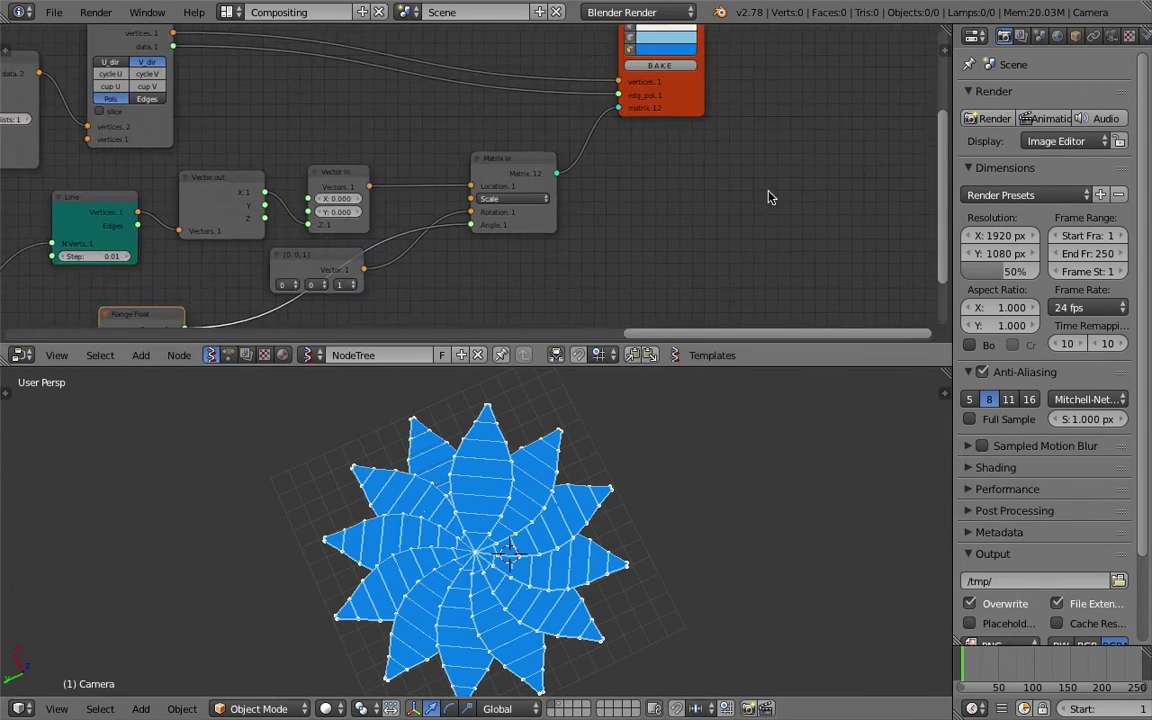
{"action": "middle_click_drag", "start_coordinate": [768, 195], "coordinate": [673, 244]}
{"action": "middle_click_drag", "start_coordinate": [630, 170], "coordinate": [630, 213]}
{"action": "middle_click_drag", "start_coordinate": [447, 120], "coordinate": [468, 120]}
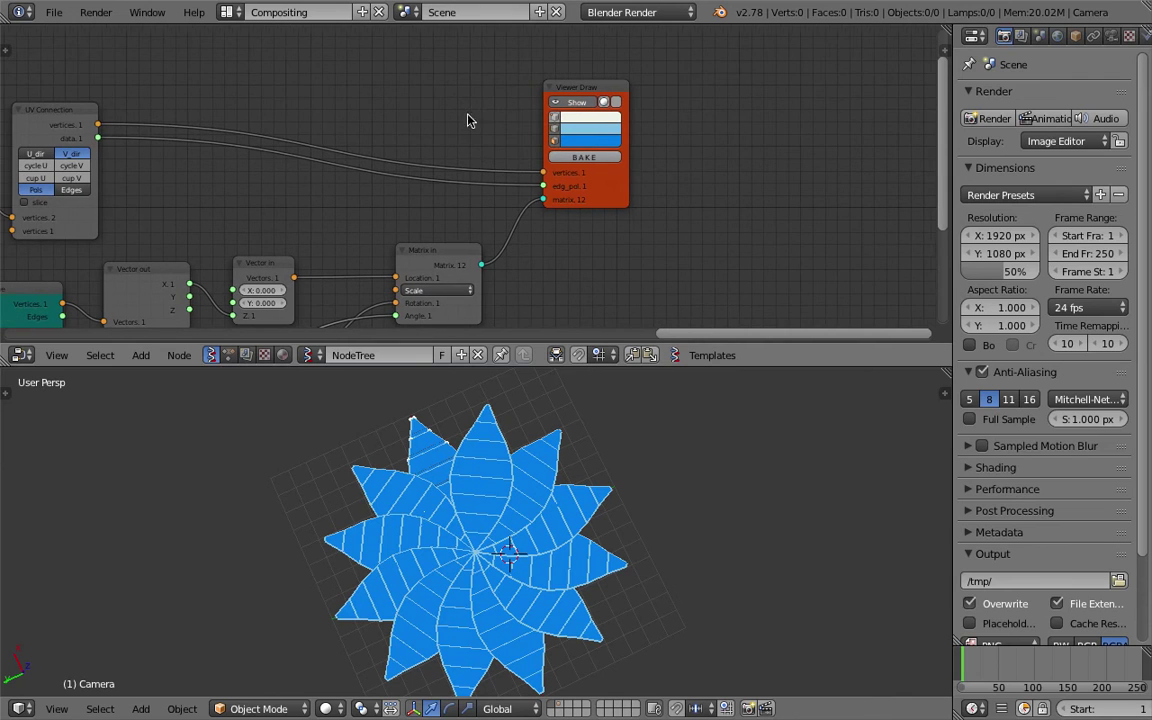
{"action": "key", "text": "ctrl+s"}
{"action": "left_click", "coordinate": [368, 134]}
Turn off and collapse the Viewer Draw node connected to the Mirror node.
{"action": "middle_click_drag", "start_coordinate": [131, 160], "coordinate": [748, 226]}
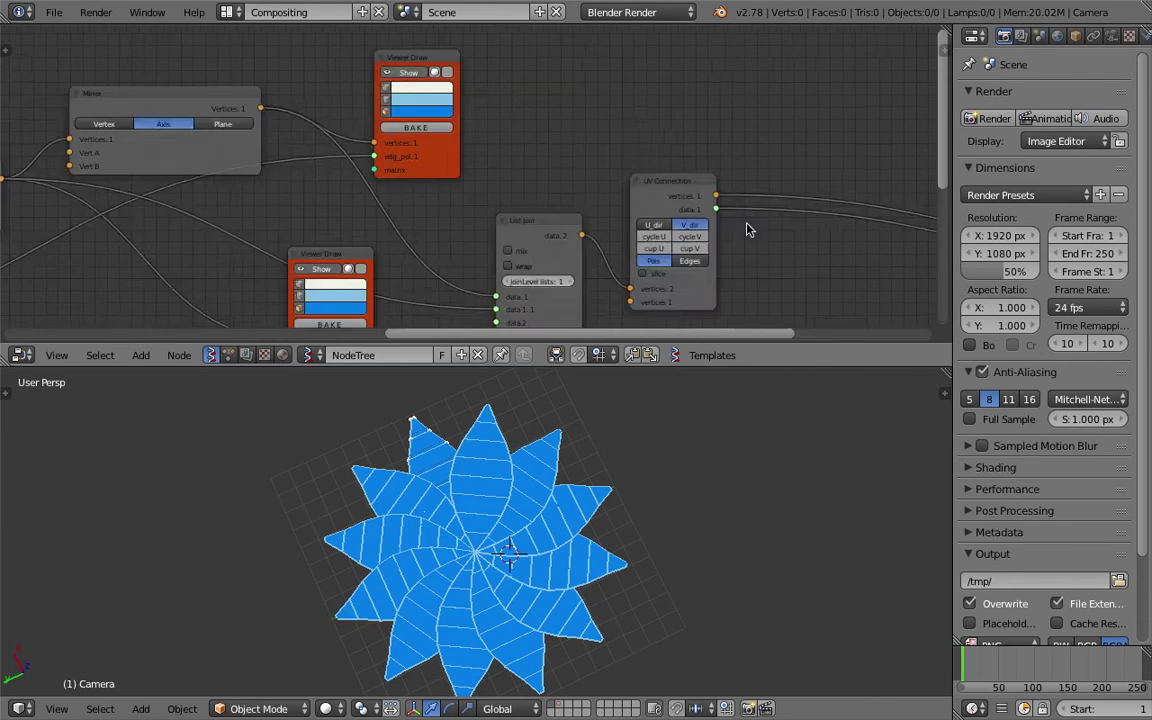
{"action": "scroll", "coordinate": [397, 174], "scroll_direction": "down", "scroll_amount": 4}
{"action": "scroll", "coordinate": [397, 172], "scroll_direction": "up", "scroll_amount": 2}
{"action": "left_click", "coordinate": [520, 90]}
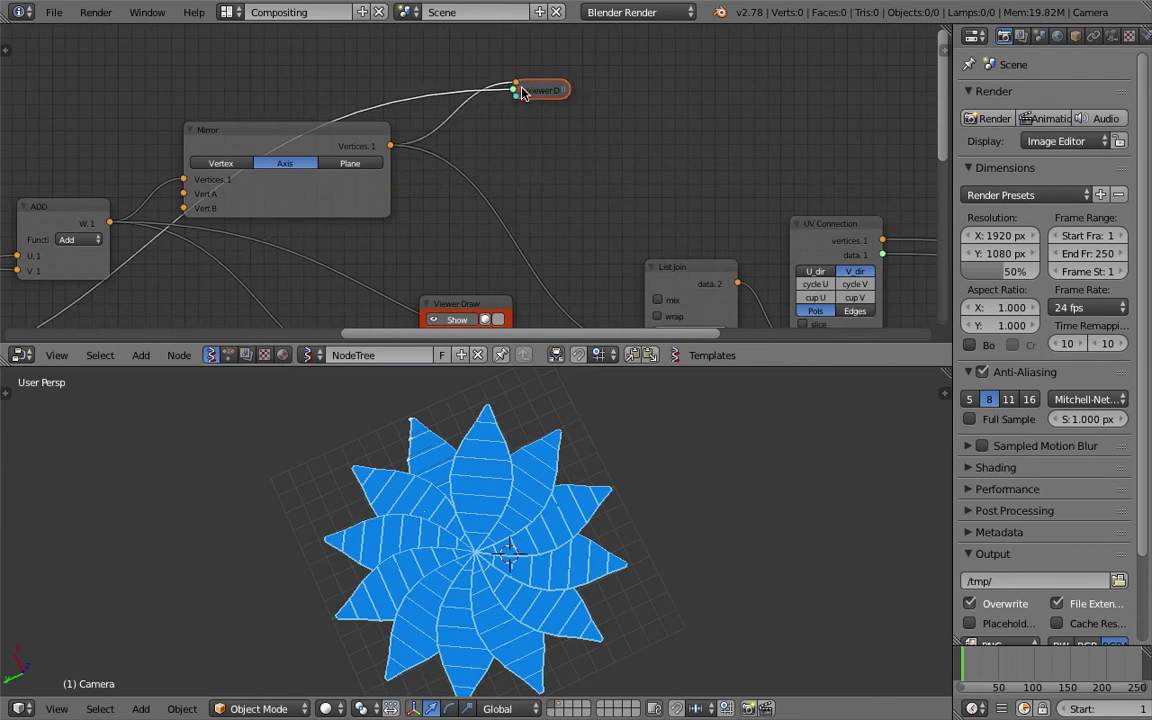
Turn off and collapse the Viewer Draw node connected to the ADD node, and move it clear of the other links.
{"action": "middle_click_drag", "start_coordinate": [428, 304], "coordinate": [453, 184]}
{"action": "left_click", "coordinate": [452, 184]}
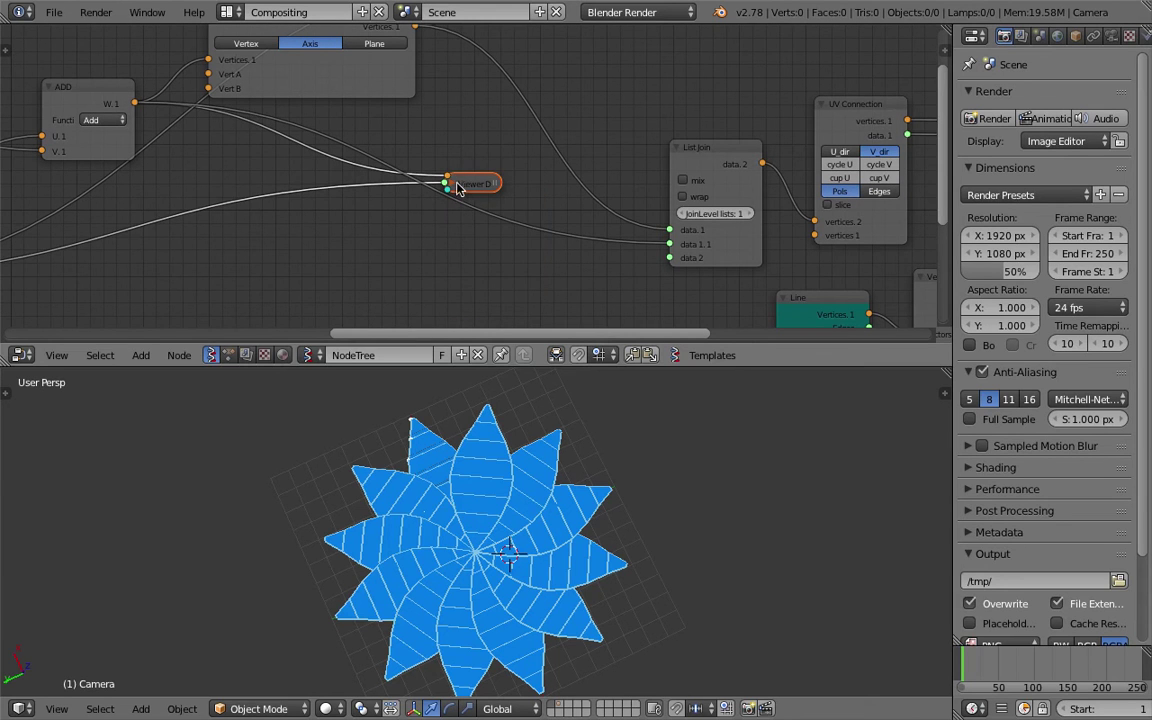
{"action": "left_click", "coordinate": [450, 183]}
{"action": "left_click", "coordinate": [451, 184]}
{"action": "left_click_drag", "start_coordinate": [473, 180], "coordinate": [483, 118]}
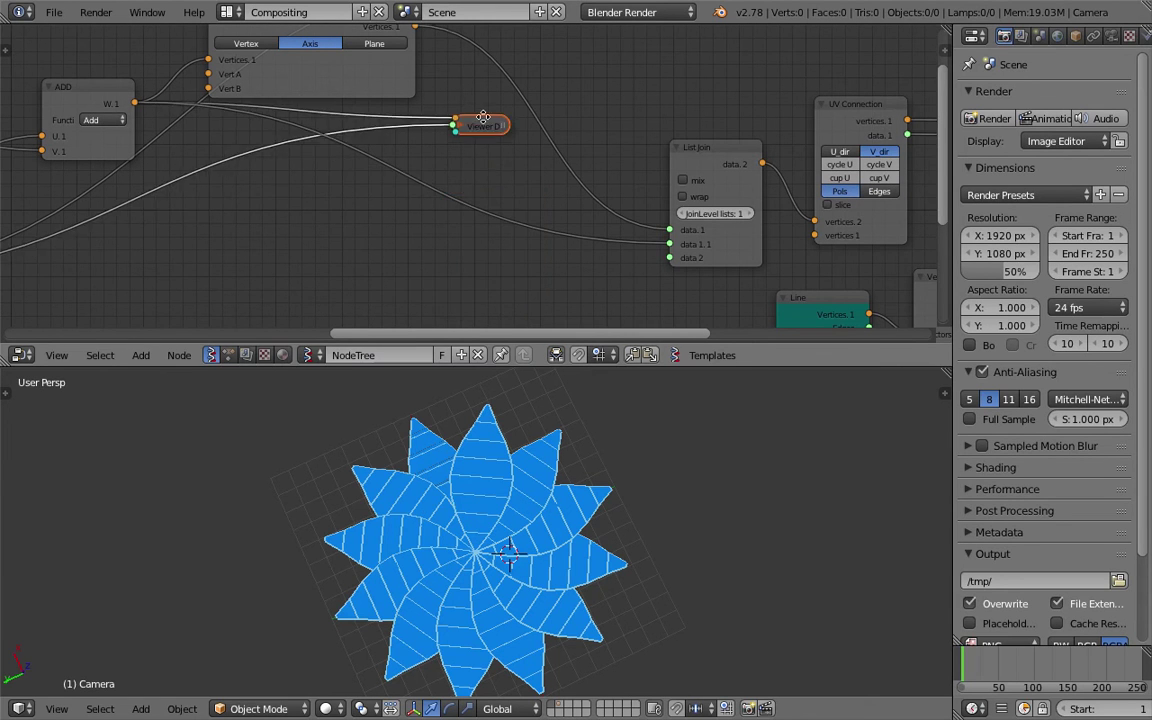
{"action": "scroll", "coordinate": [483, 118], "scroll_direction": "down", "scroll_amount": 2}
{"action": "middle_click_drag", "start_coordinate": [483, 118], "coordinate": [463, 218]}
{"action": "mouse_move", "coordinate": [459, 232]}
{"action": "left_mouse_down"}
{"action": "mouse_move", "coordinate": [550, 185]}
{"action": "mouse_move", "coordinate": [470, 297]}
{"action": "left_mouse_up"}
{"action": "scroll", "coordinate": [588, 200], "scroll_direction": "down", "scroll_amount": 5}
{"action": "middle_click_drag", "start_coordinate": [475, 283], "coordinate": [478, 188]}
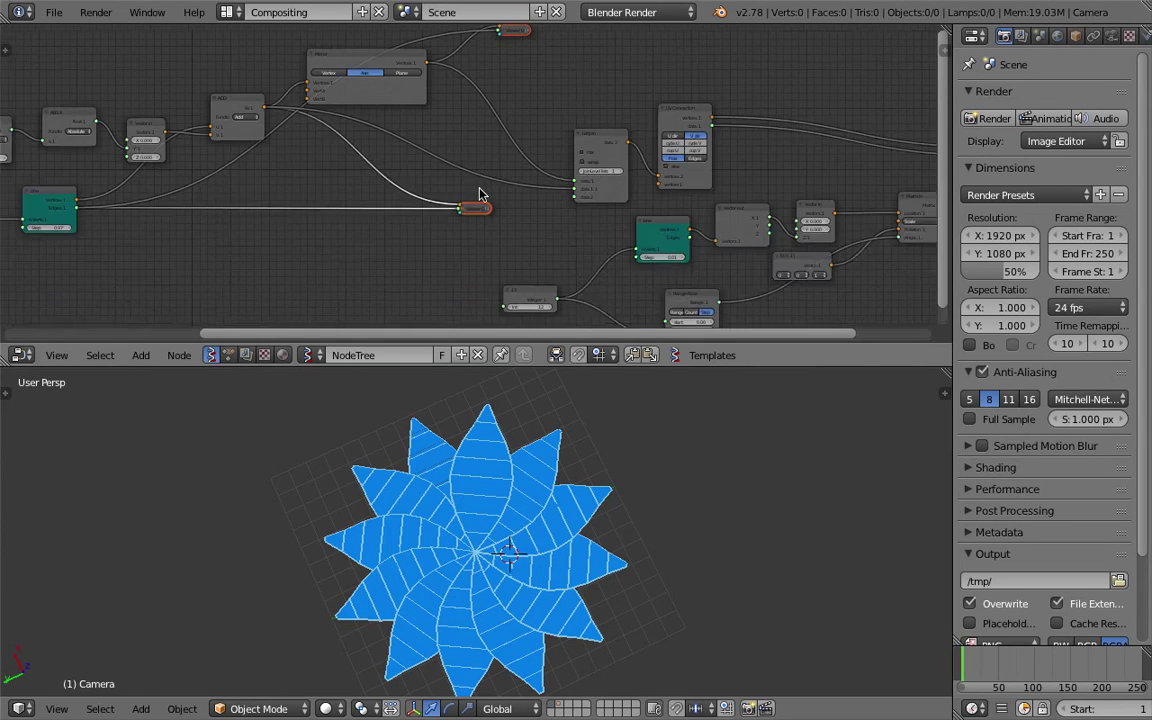
{"action": "scroll", "coordinate": [520, 140], "scroll_direction": "down", "scroll_amount": 4}
{"action": "scroll", "coordinate": [551, 97], "scroll_direction": "down", "scroll_amount": 3}
{"action": "middle_click_drag", "start_coordinate": [492, 132], "coordinate": [598, 115]}
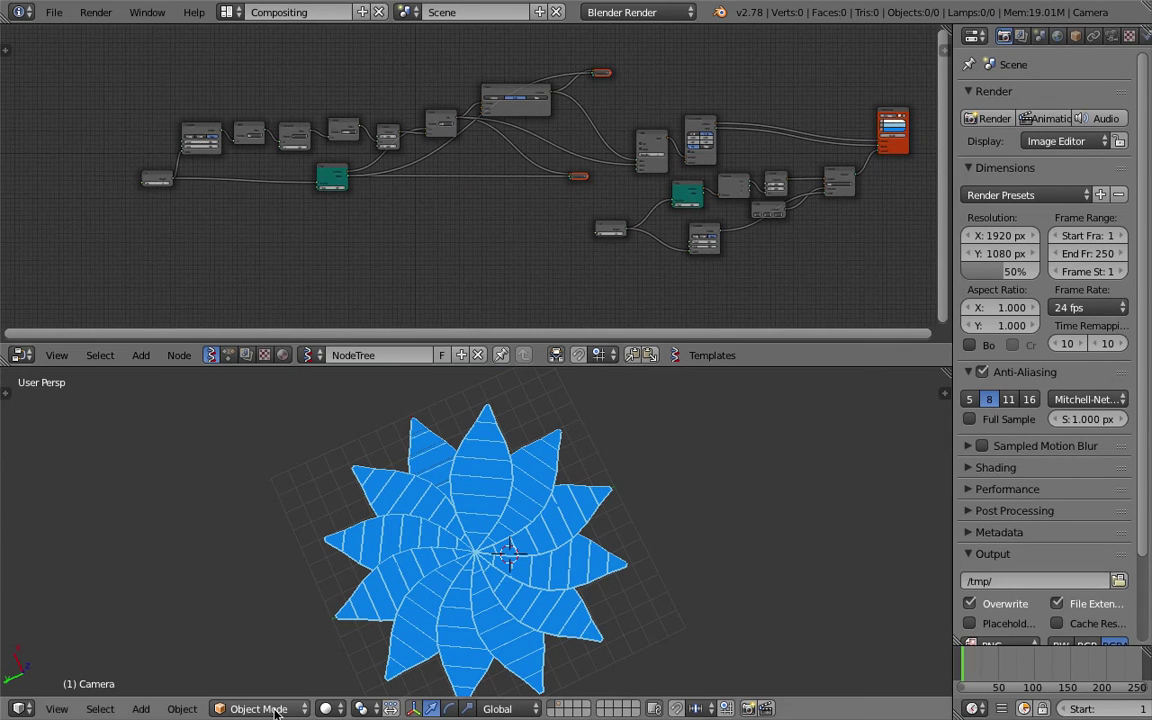
Save over the current file and save it again as a new version.
{"action": "middle_click_drag", "start_coordinate": [606, 519], "coordinate": [552, 512]}
{"action": "key", "text": "ctrl+s"}
{"action": "left_click", "coordinate": [551, 508]}
{"action": "left_click", "coordinate": [54, 12]}
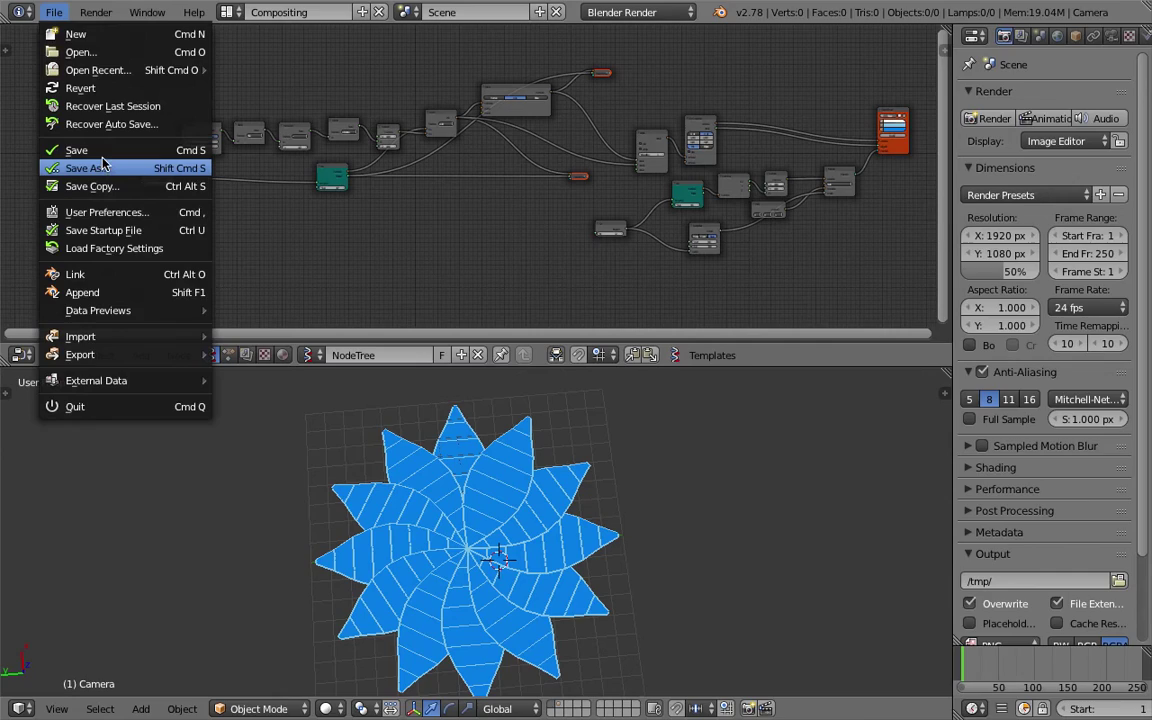
{"action": "left_click", "coordinate": [96, 151]}
{"action": "left_click", "coordinate": [1022, 79]}
{"action": "left_click", "coordinate": [1087, 60]}
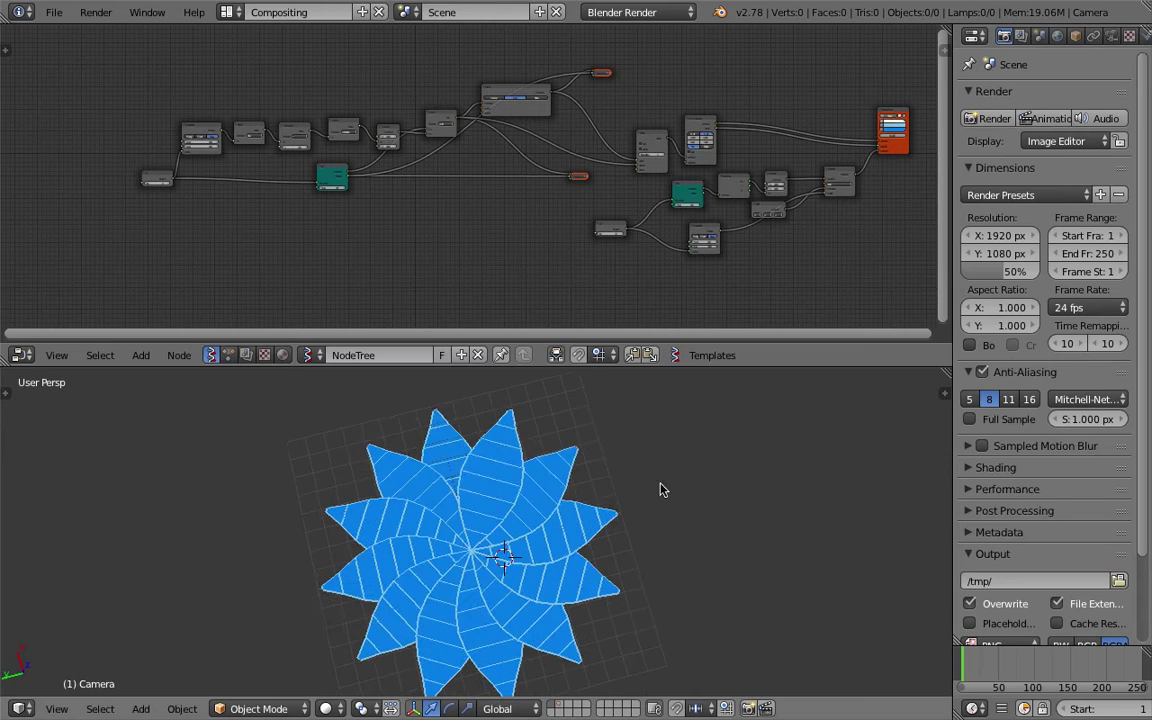
Turn off the display of the flower's Viewer Draw node and save the file.
{"action": "middle_click_drag", "start_coordinate": [551, 558], "coordinate": [528, 549]}
{"action": "middle_click_drag", "start_coordinate": [528, 549], "coordinate": [532, 522], "text": "shift"}
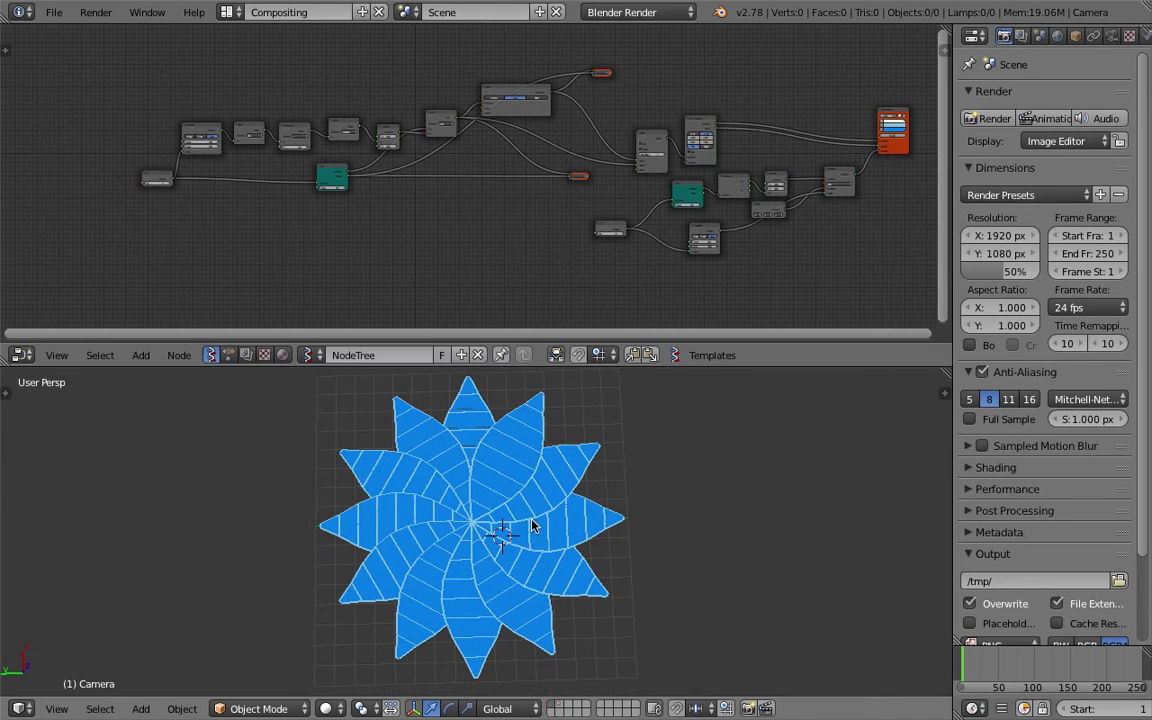
{"action": "middle_click_drag", "start_coordinate": [661, 208], "coordinate": [365, 228]}
{"action": "scroll", "coordinate": [625, 203], "scroll_direction": "up", "scroll_amount": 3}
{"action": "scroll", "coordinate": [625, 203], "scroll_direction": "up", "scroll_amount": 4}
{"action": "middle_click_drag", "start_coordinate": [625, 203], "coordinate": [388, 198]}
{"action": "scroll", "coordinate": [390, 197], "scroll_direction": "up", "scroll_amount": 2}
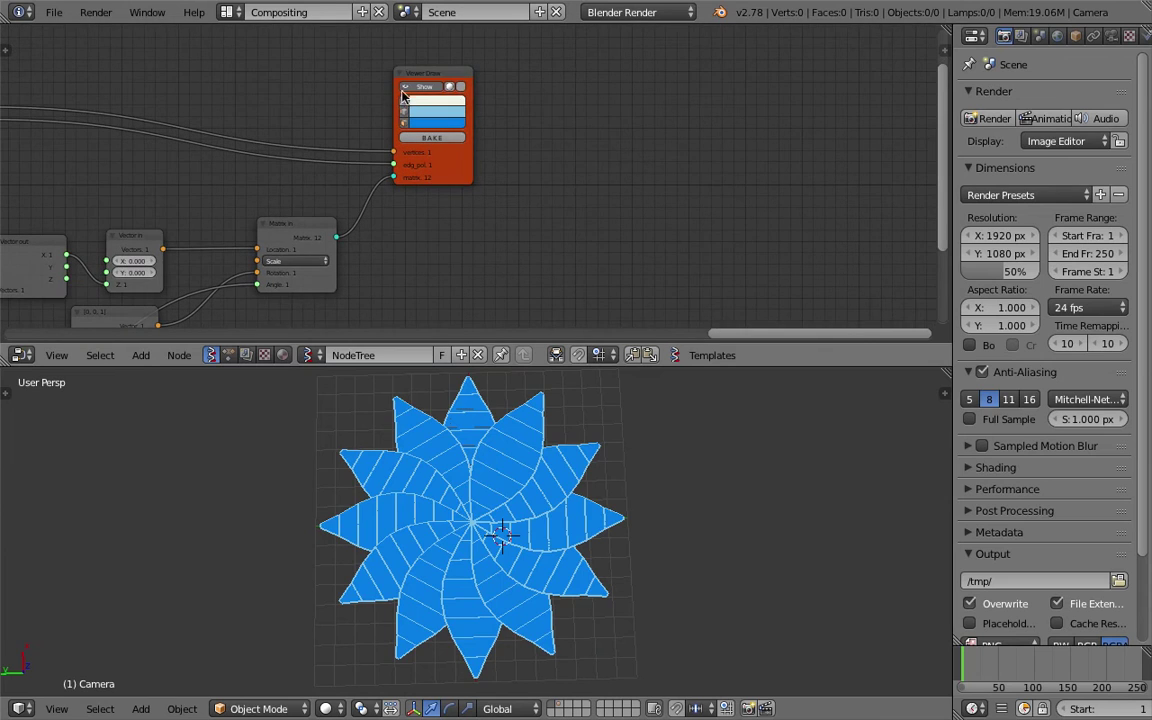
{"action": "left_click", "coordinate": [424, 86]}
{"action": "key", "text": "ctrl+s"}
{"action": "left_click", "coordinate": [430, 72]}
Add a Viewer BMeshMK2 node beside the flower's Viewer Draw node.
{"action": "key", "text": "space"}
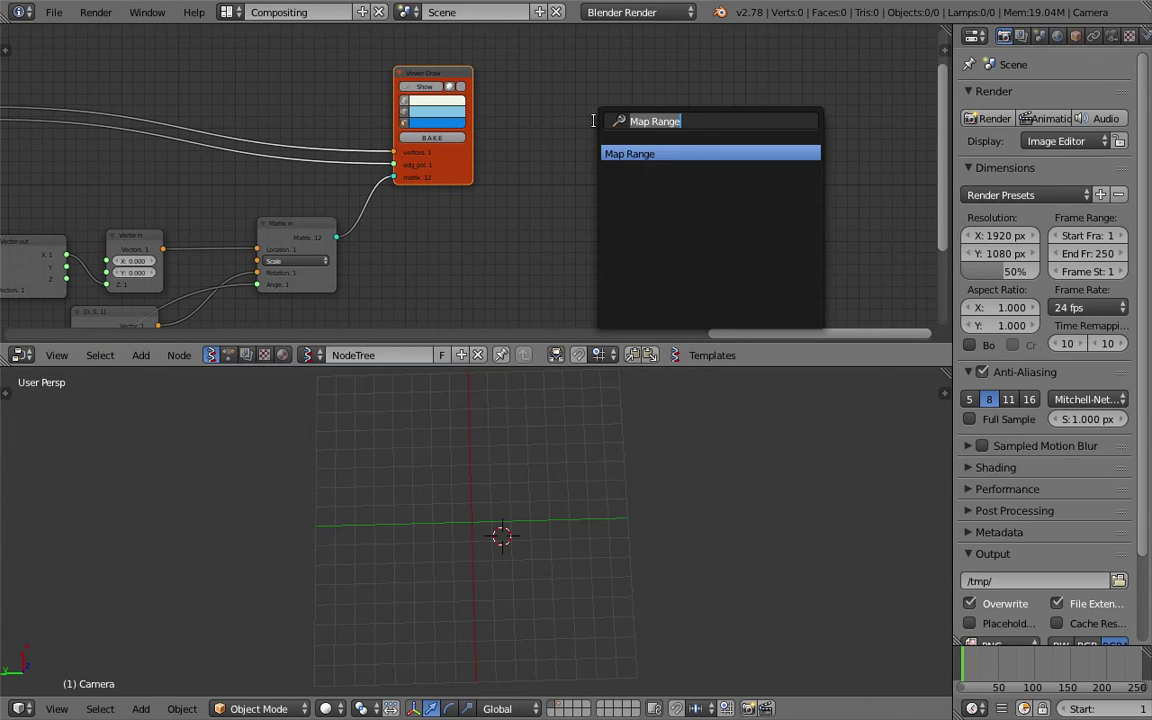
{"action": "type", "text": "view"}
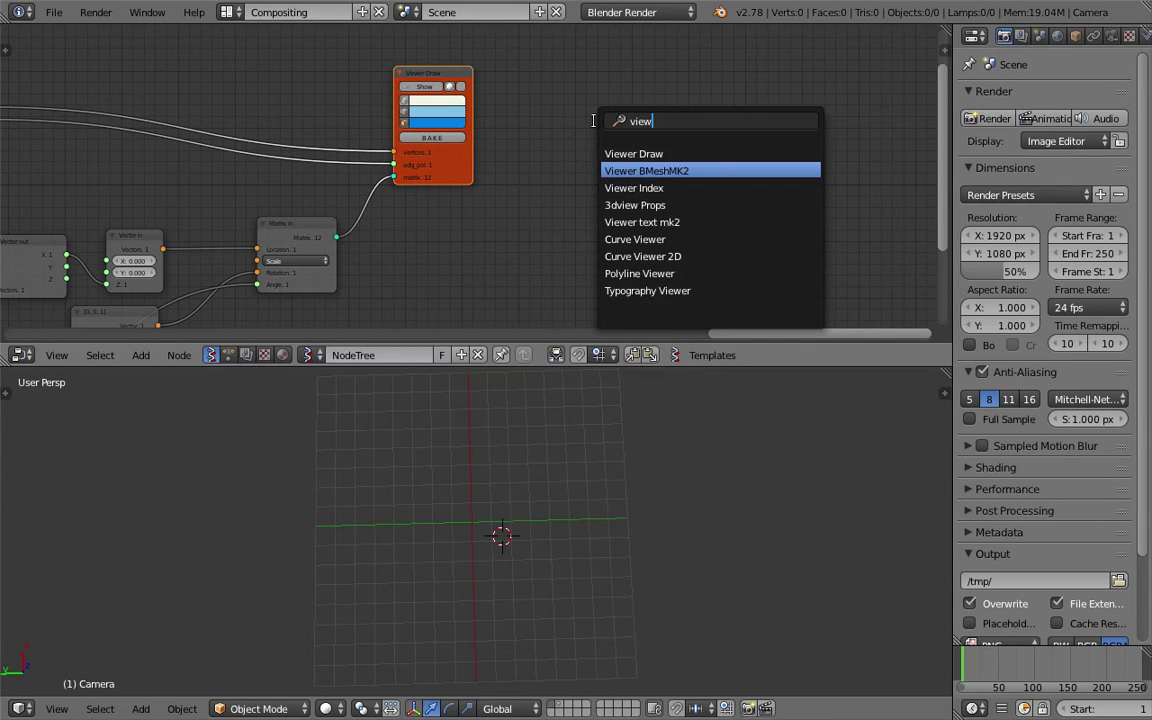
{"action": "key", "text": "Return"}
{"action": "left_click", "coordinate": [539, 123]}
{"action": "middle_click_drag", "start_coordinate": [378, 149], "coordinate": [490, 126]}
Link UV Connection's vertices and data to the Viewer BMeshMK2's vertices and faces, and Matrix in's output to its matrix input.
{"action": "scroll", "coordinate": [305, 130], "scroll_direction": "down", "scroll_amount": 3}
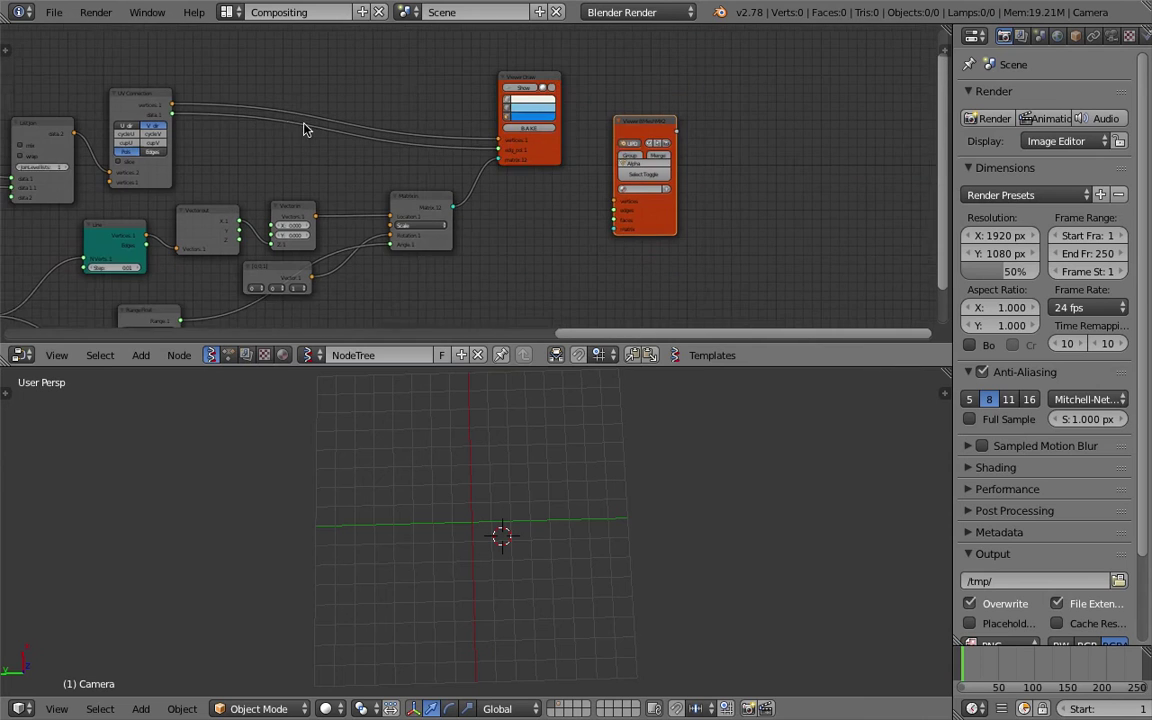
{"action": "left_click_drag", "start_coordinate": [187, 105], "coordinate": [630, 222]}
{"action": "scroll", "coordinate": [577, 238], "scroll_direction": "up", "scroll_amount": 1}
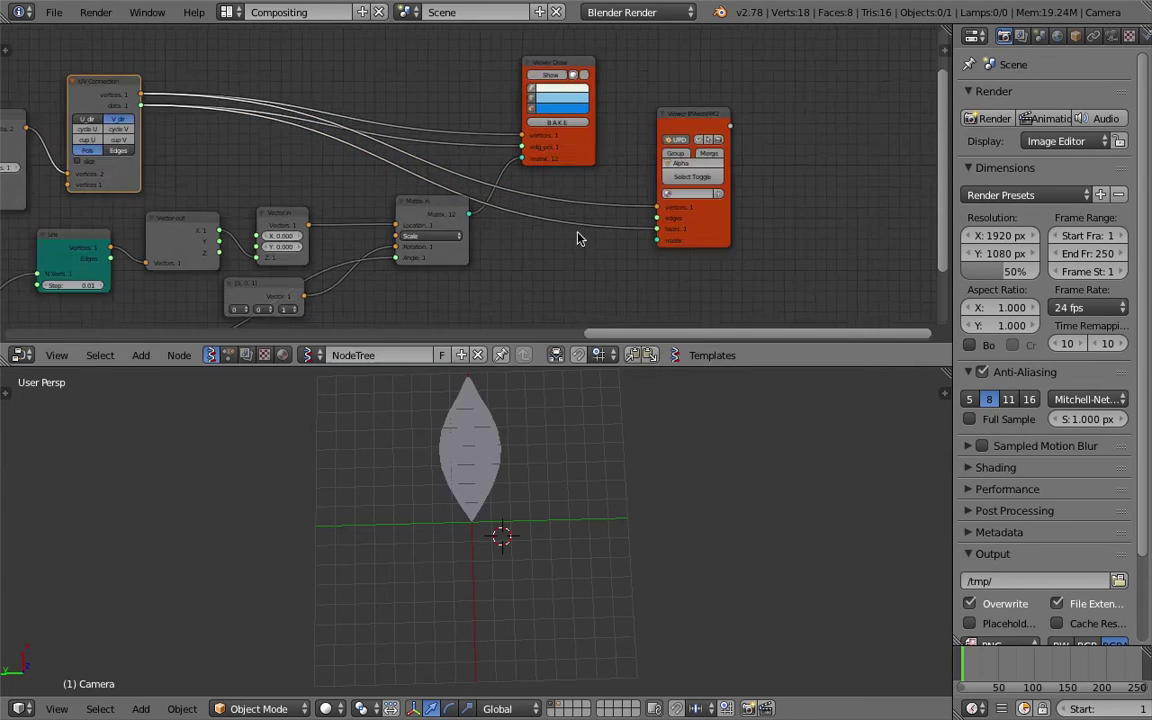
{"action": "scroll", "coordinate": [471, 213], "scroll_direction": "up", "scroll_amount": 1}
{"action": "left_click_drag", "start_coordinate": [469, 213], "coordinate": [672, 244]}
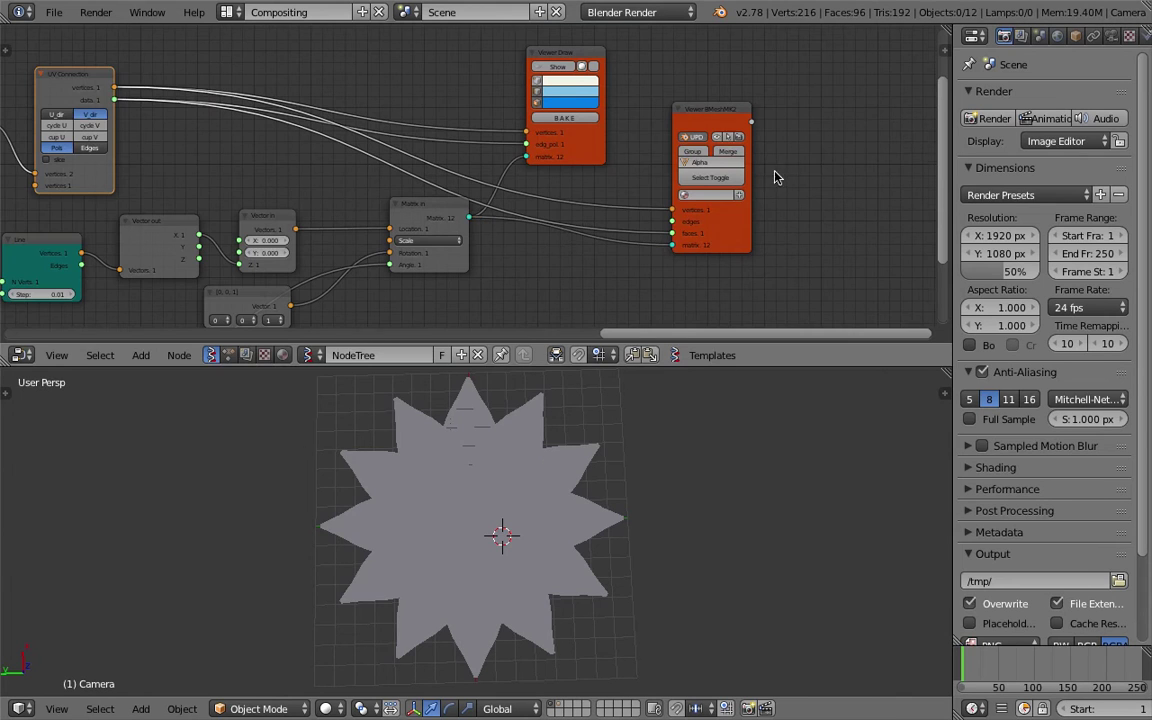
Select the petal mesh Alpha_10 in the 3D view and save over the file.
{"action": "scroll", "coordinate": [775, 177], "scroll_direction": "up", "scroll_amount": 3}
{"action": "middle_click_drag", "start_coordinate": [800, 156], "coordinate": [713, 142]}
{"action": "scroll", "coordinate": [713, 142], "scroll_direction": "up", "scroll_amount": 1}
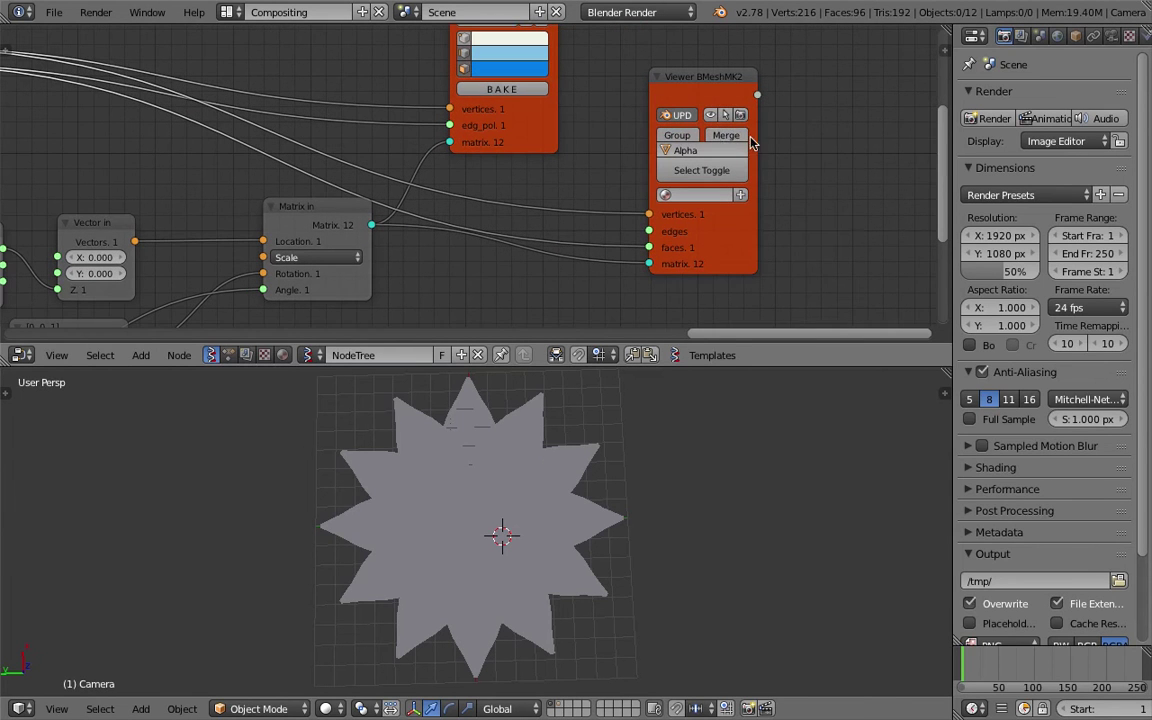
{"action": "middle_click_drag", "start_coordinate": [647, 421], "coordinate": [681, 378]}
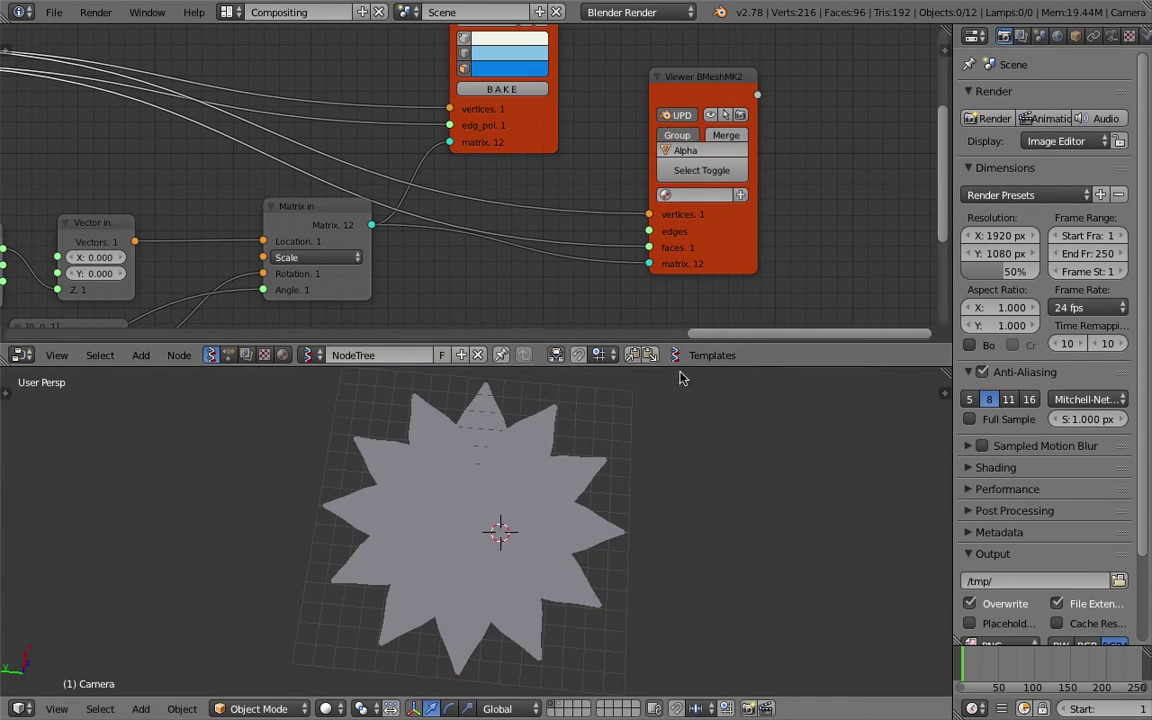
{"action": "right_click", "coordinate": [555, 476]}
{"action": "key", "text": "ctrl+s"}
{"action": "left_click", "coordinate": [646, 474]}
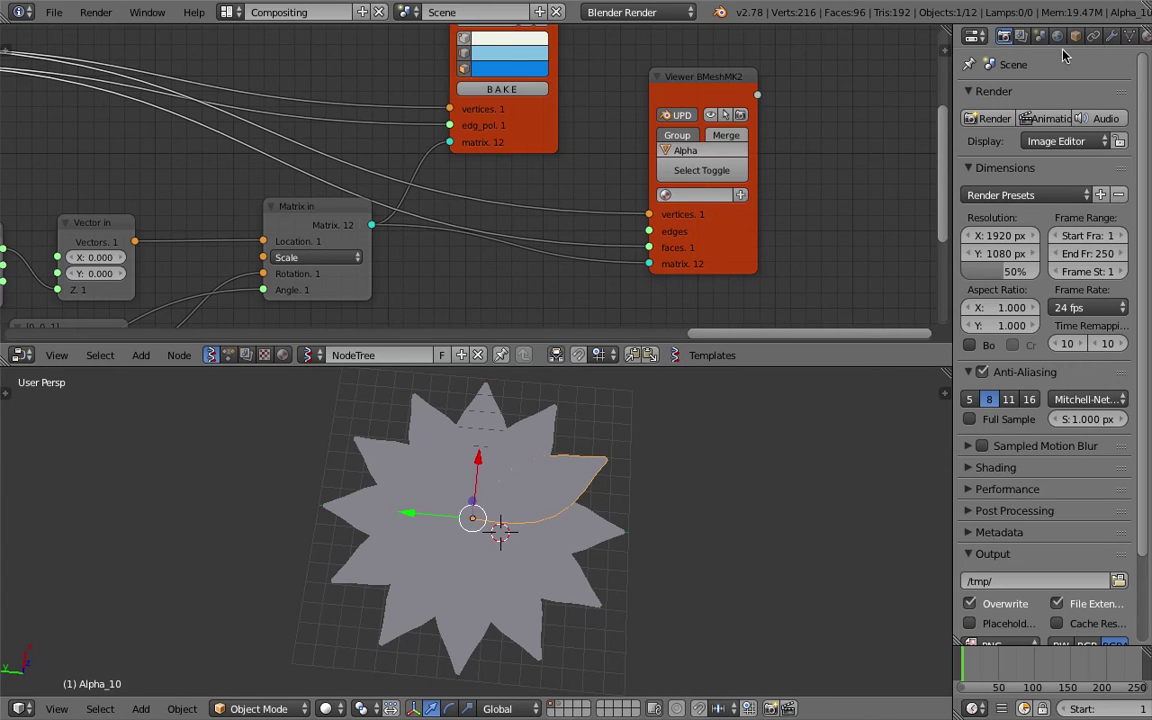
Create a new material for the selected petal and widen the properties editor.
{"action": "scroll", "coordinate": [1125, 38], "scroll_direction": "down", "scroll_amount": 3}
{"action": "left_click", "coordinate": [1094, 36]}
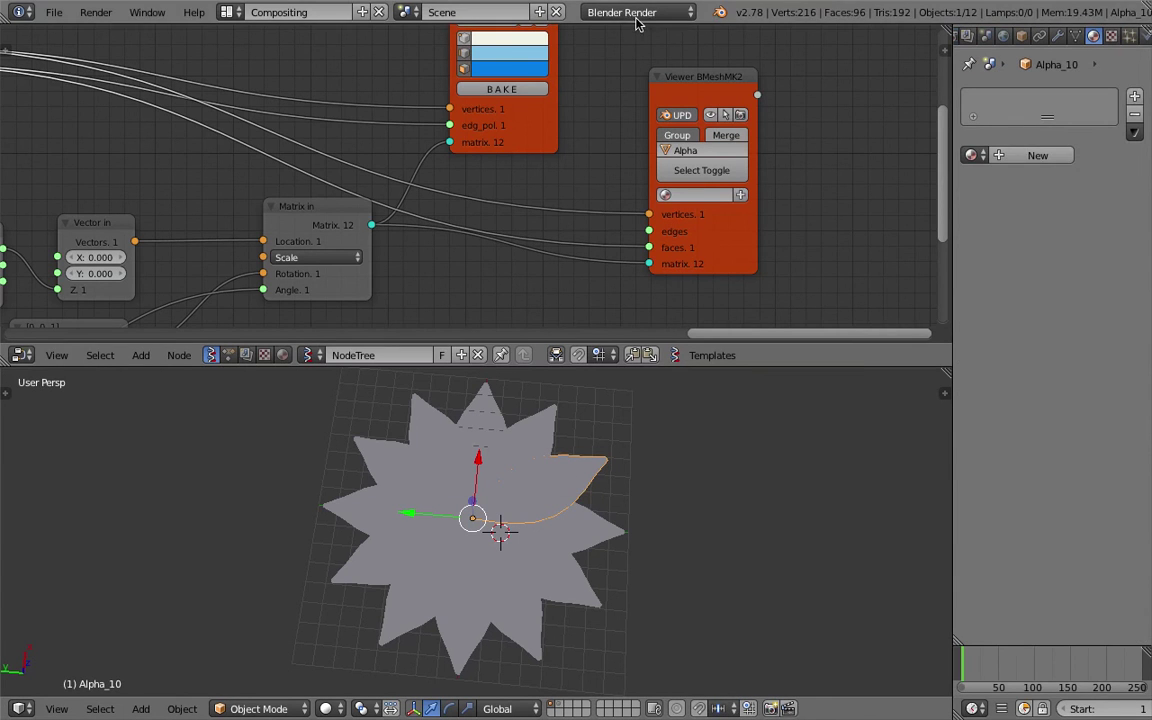
{"action": "left_click", "coordinate": [1037, 155]}
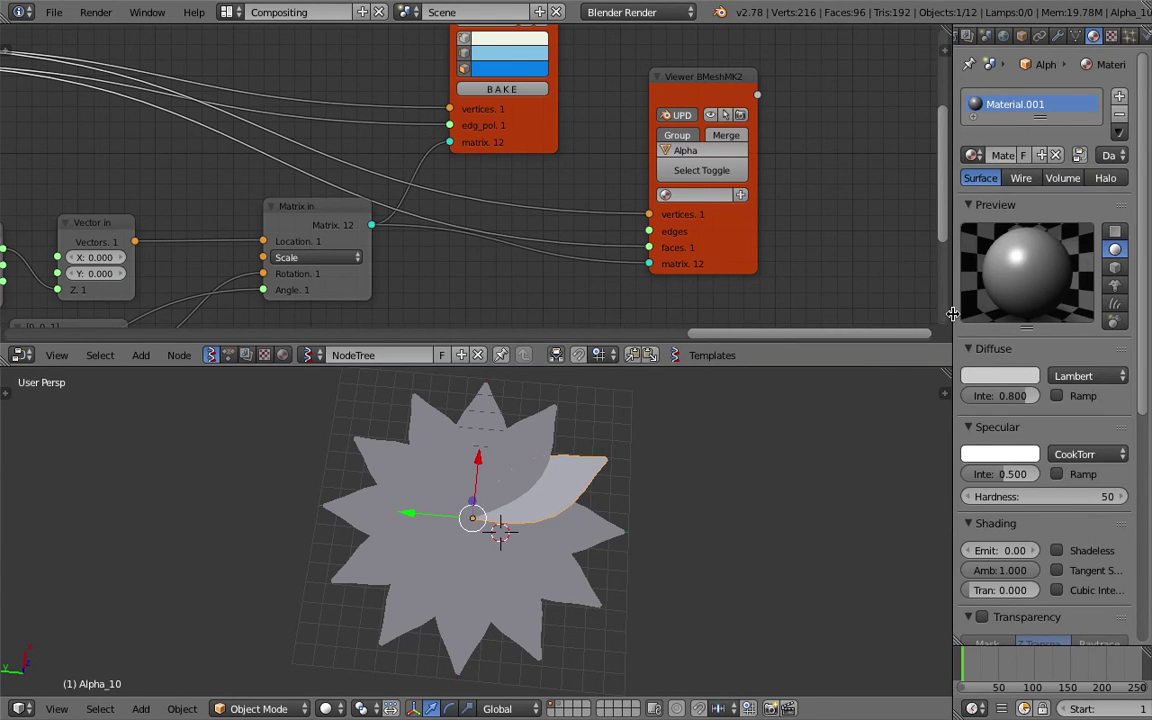
{"action": "left_click_drag", "start_coordinate": [952, 313], "coordinate": [872, 313]}
Enable Object Color in the new material's options.
{"action": "scroll", "coordinate": [1018, 510], "scroll_direction": "down", "scroll_amount": 8}
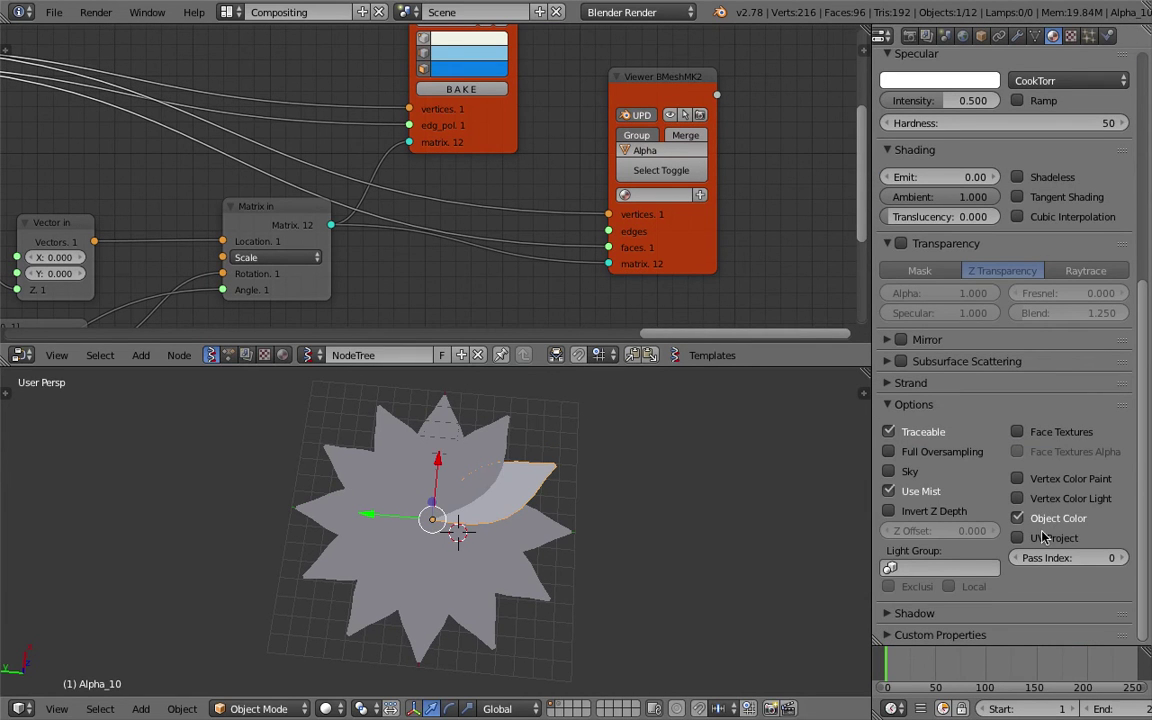
{"action": "scroll", "coordinate": [1033, 574], "scroll_direction": "up", "scroll_amount": 8}
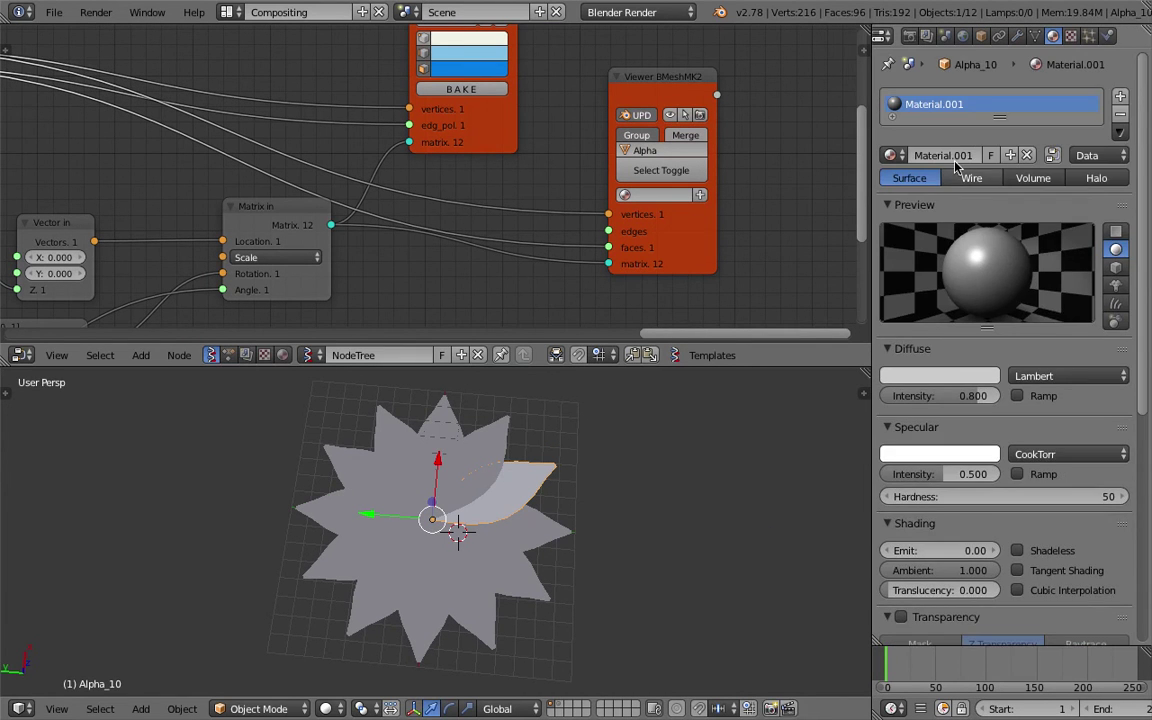
{"action": "scroll", "coordinate": [990, 300], "scroll_direction": "down", "scroll_amount": 6}
{"action": "scroll", "coordinate": [966, 377], "scroll_direction": "up", "scroll_amount": 5}
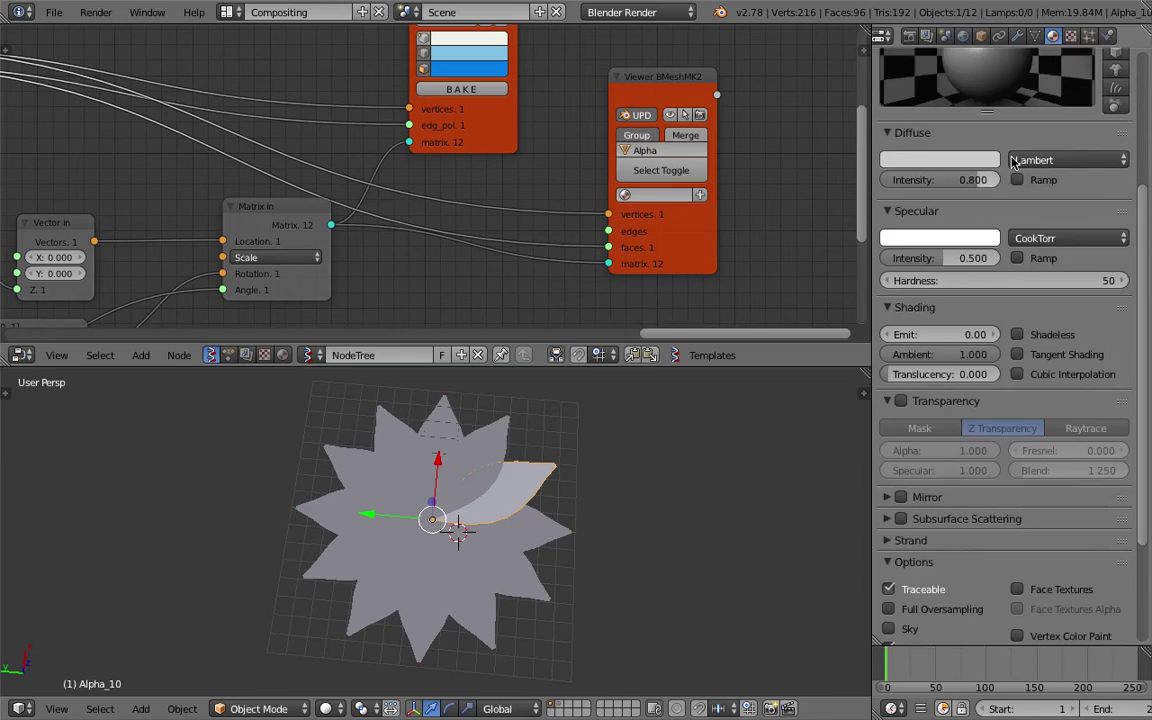
Set the selected petal's object colour to pink.
{"action": "left_click", "coordinate": [981, 36]}
{"action": "scroll", "coordinate": [945, 450], "scroll_direction": "down", "scroll_amount": 3}
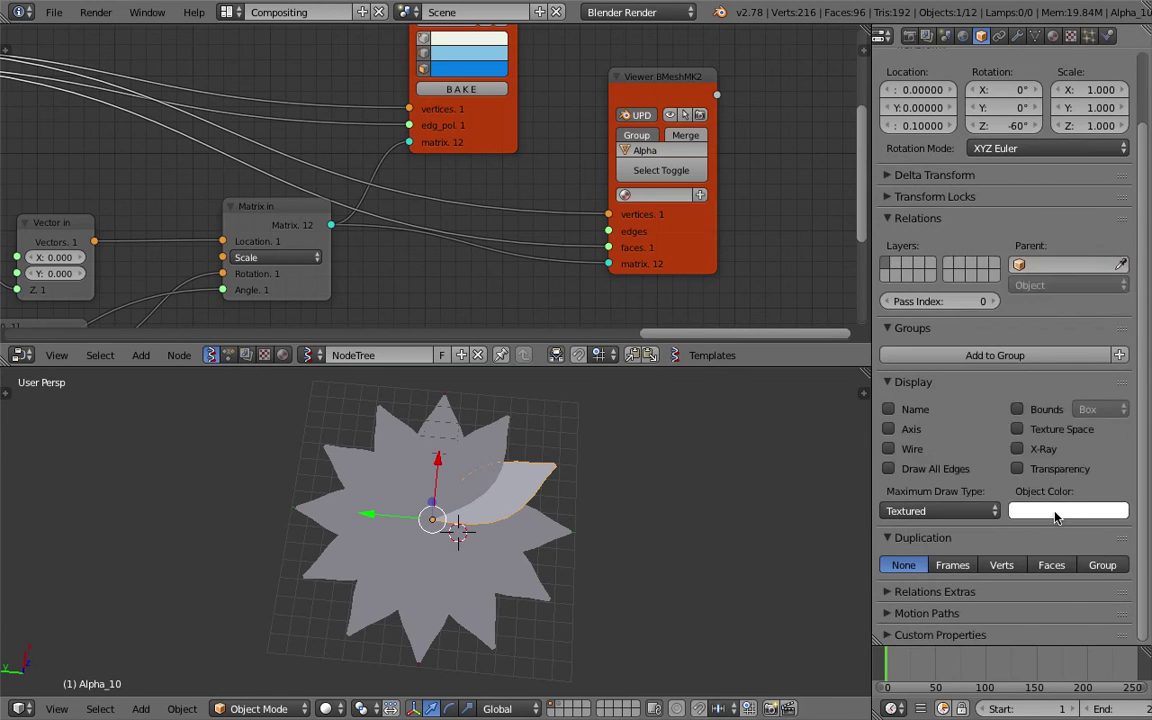
{"action": "left_click", "coordinate": [1068, 511]}
{"action": "left_click", "coordinate": [1039, 337]}
{"action": "middle_click_drag", "start_coordinate": [617, 504], "coordinate": [846, 458]}
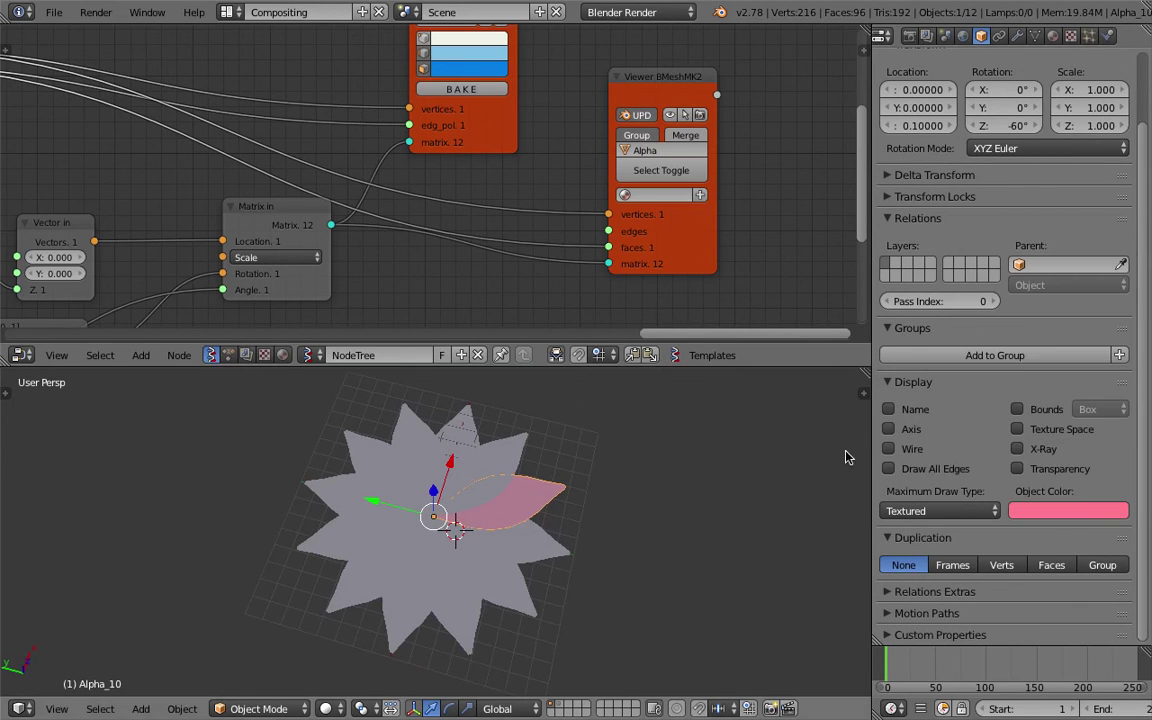
Enable Z Transparency on the petal's material with alpha 0.600 and specular 0.680.
{"action": "left_click", "coordinate": [1055, 37]}
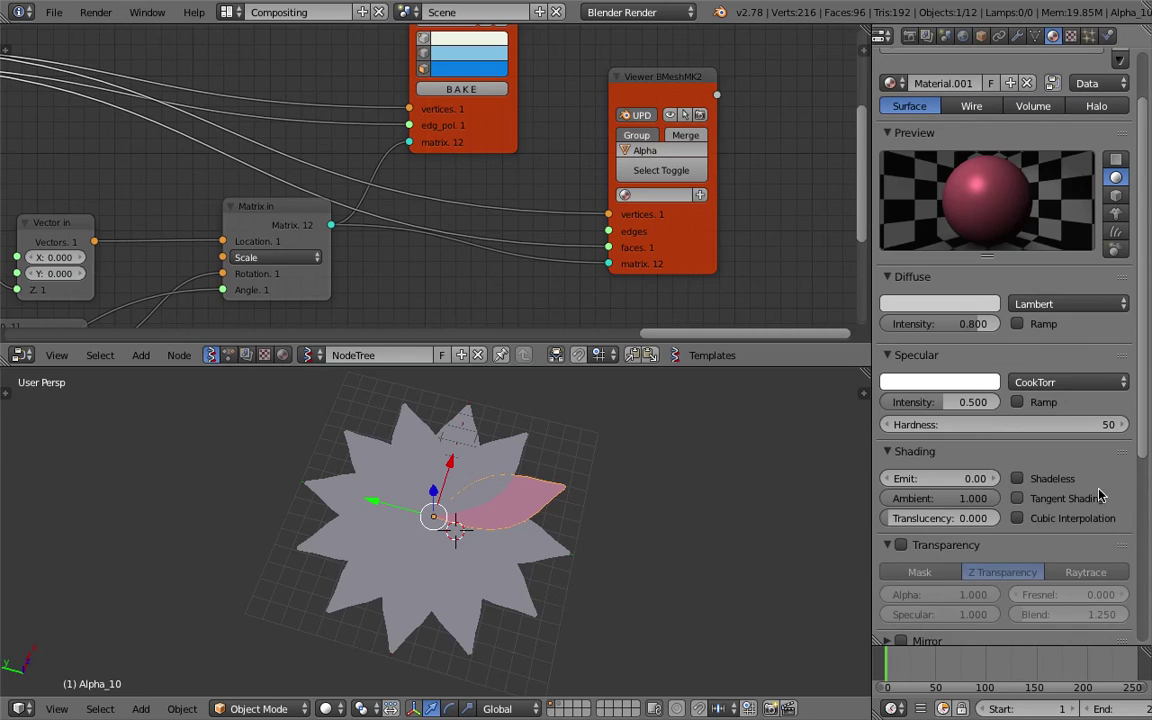
{"action": "left_click_drag", "start_coordinate": [1145, 450], "coordinate": [1150, 585]}
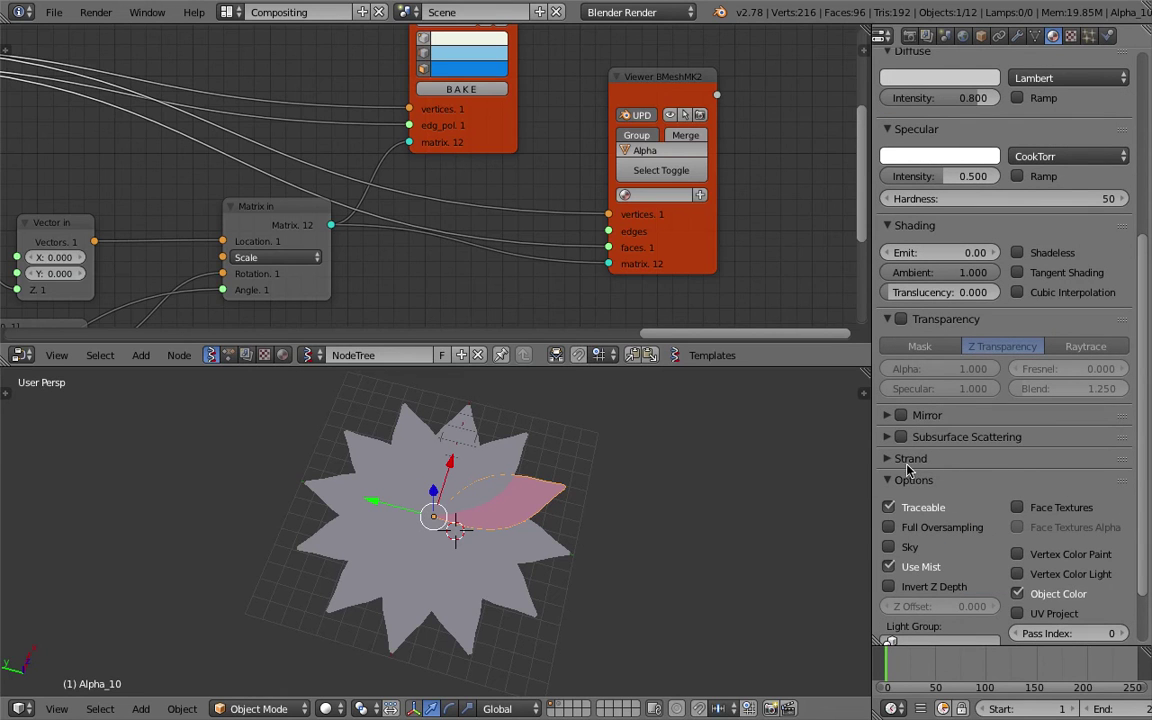
{"action": "left_click", "coordinate": [902, 319]}
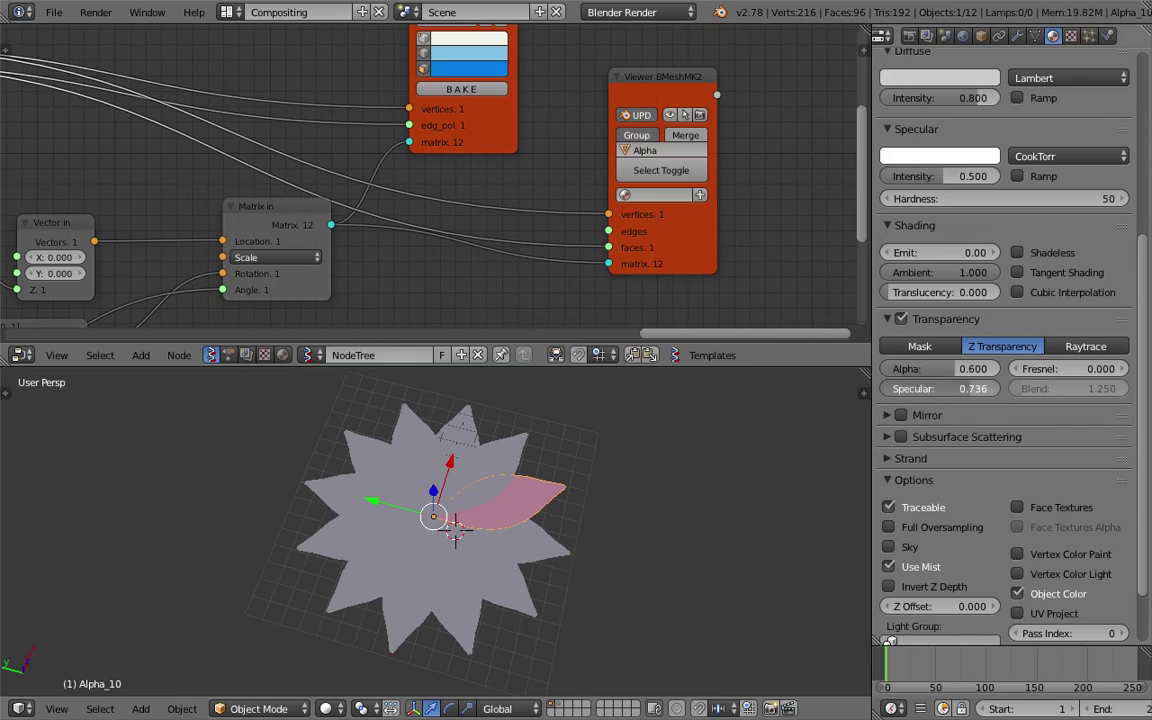
{"action": "left_click_drag", "start_coordinate": [966, 388], "coordinate": [959, 388]}
Switch the 3D view to Texture shading and set its material mode to GLSL.
{"action": "middle_click_drag", "start_coordinate": [483, 611], "coordinate": [500, 591]}
{"action": "left_click", "coordinate": [330, 708]}
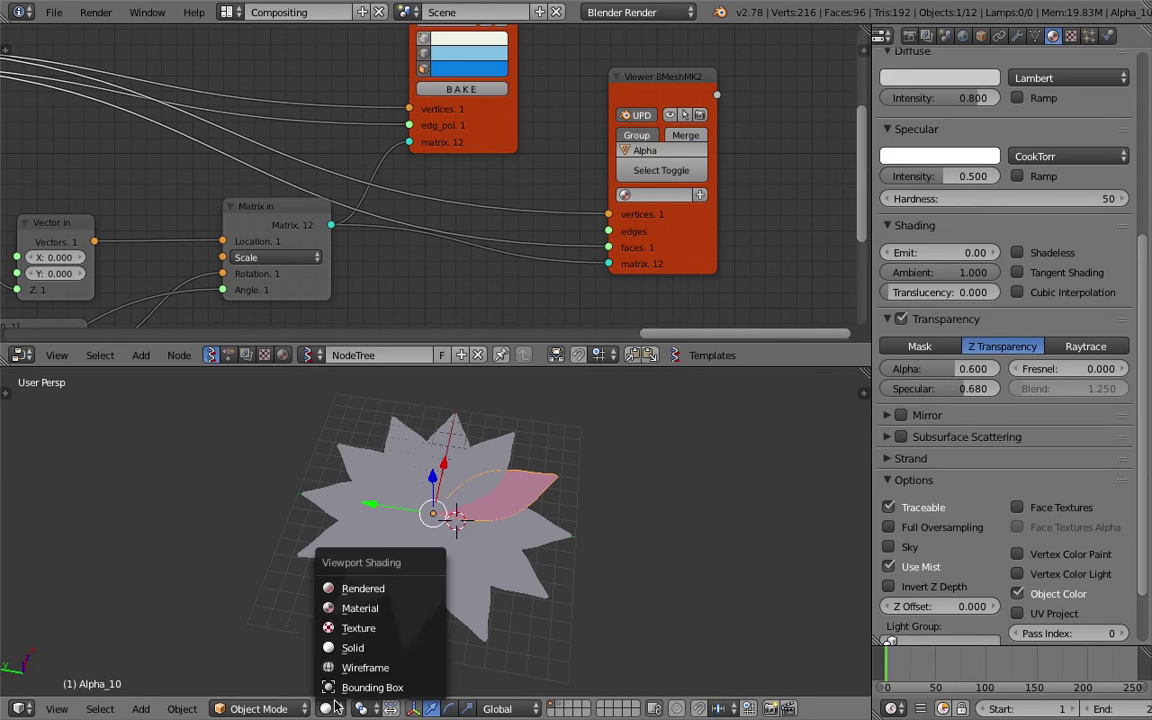
{"action": "left_click", "coordinate": [330, 624]}
{"action": "left_click", "coordinate": [868, 395]}
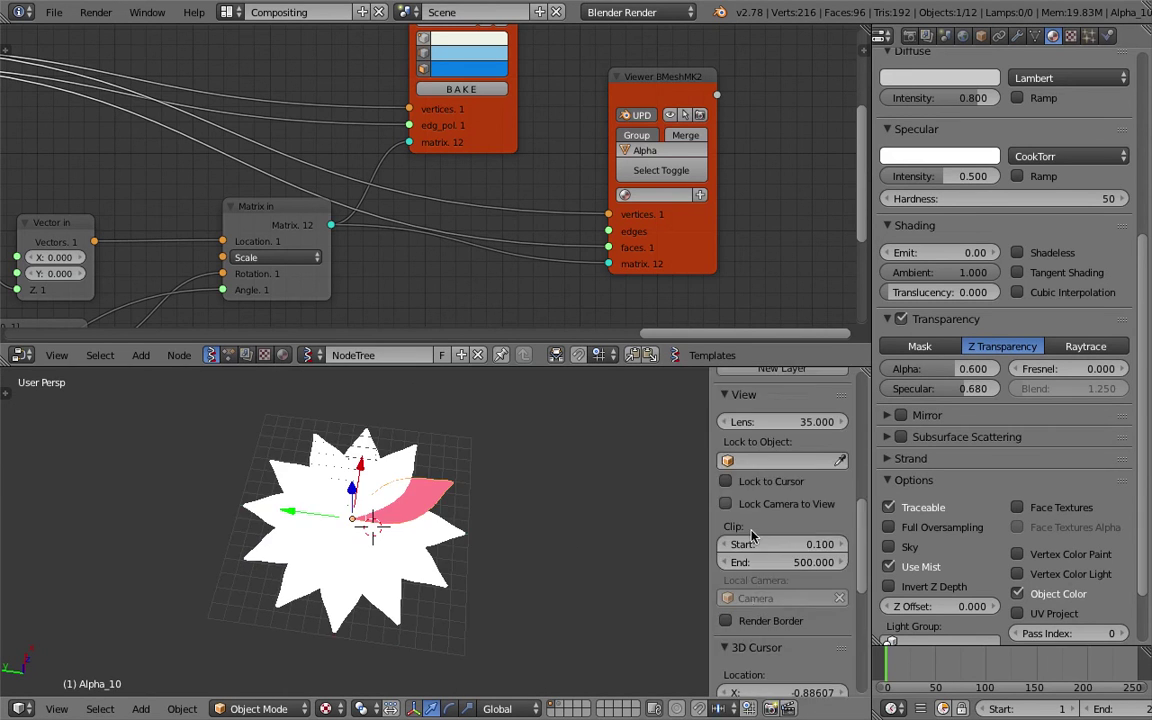
{"action": "scroll", "coordinate": [680, 478], "scroll_direction": "down", "scroll_amount": 8}
{"action": "left_click", "coordinate": [764, 570]}
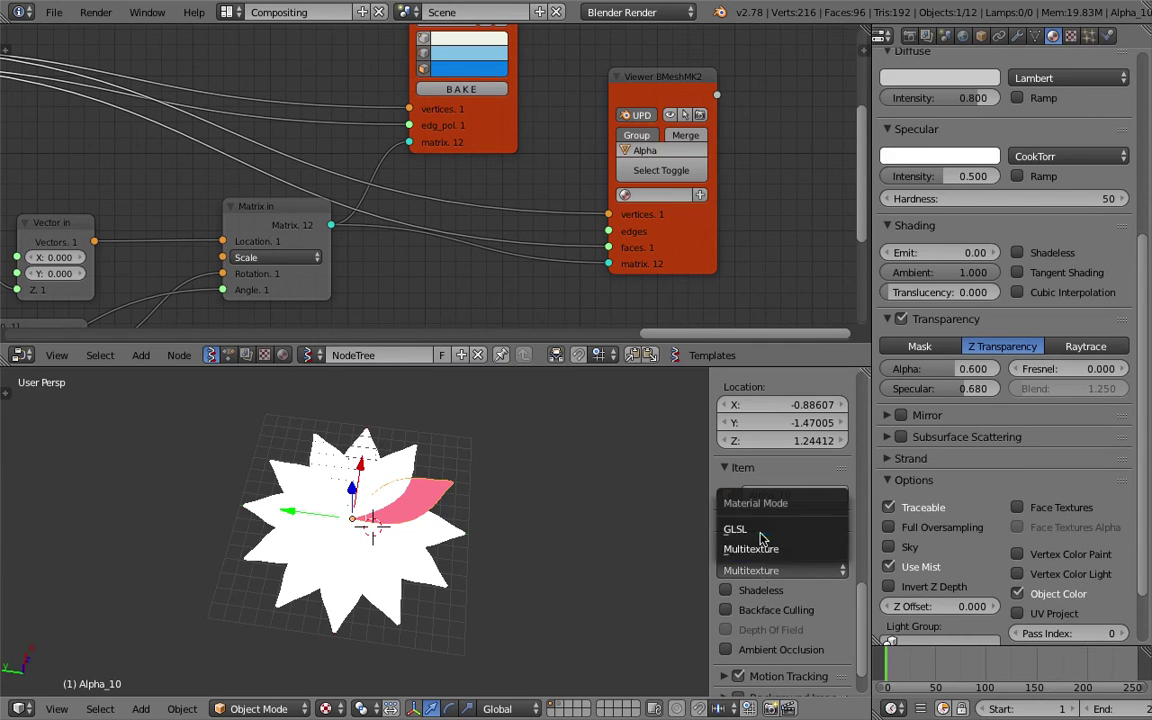
{"action": "left_click", "coordinate": [748, 528]}
{"action": "scroll", "coordinate": [470, 528], "scroll_direction": "up", "scroll_amount": 5}
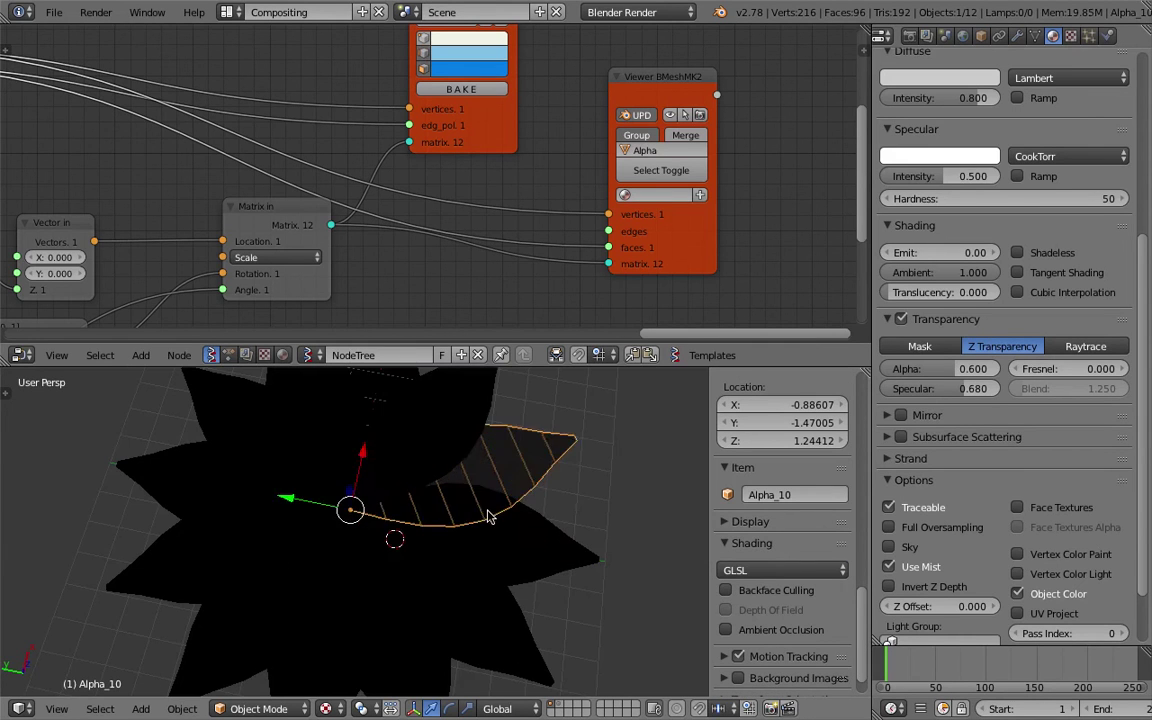
Try Solid shading in the 3D view and switch the viewport to Material shading.
{"action": "left_click", "coordinate": [328, 708]}
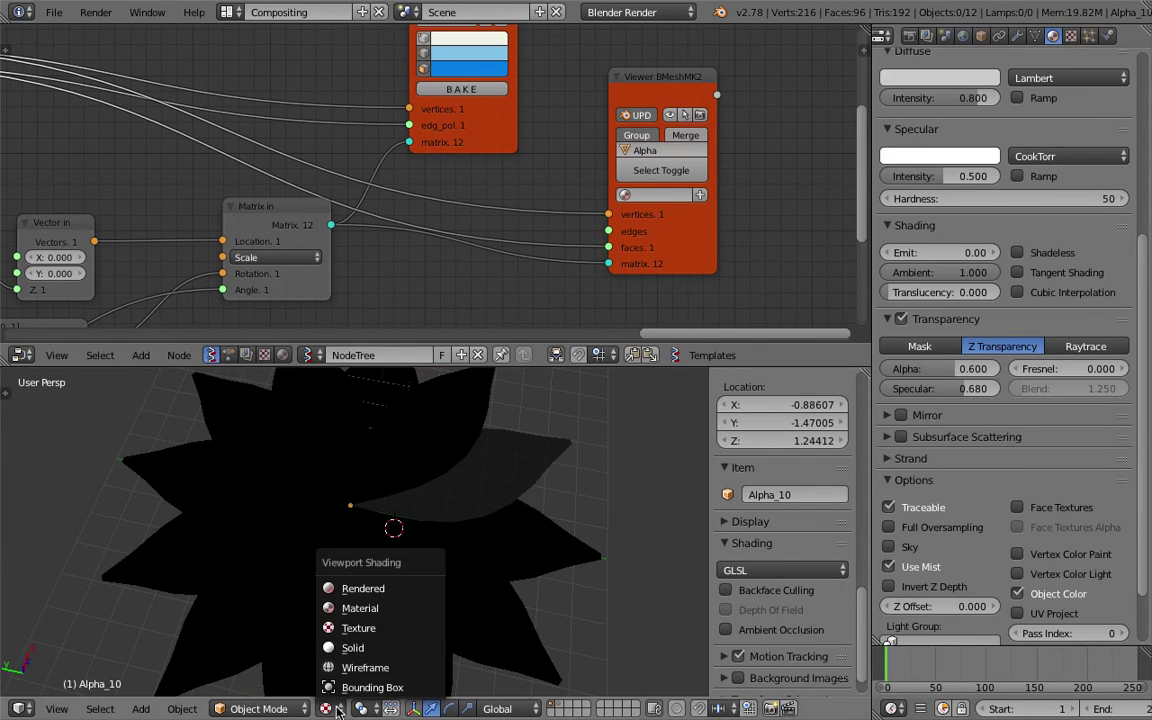
{"action": "left_click", "coordinate": [333, 588]}
{"action": "mouse_move", "coordinate": [333, 588]}
{"action": "middle_mouse_down"}
{"action": "mouse_move", "coordinate": [445, 495]}
{"action": "mouse_move", "coordinate": [445, 540]}
{"action": "middle_mouse_up"}
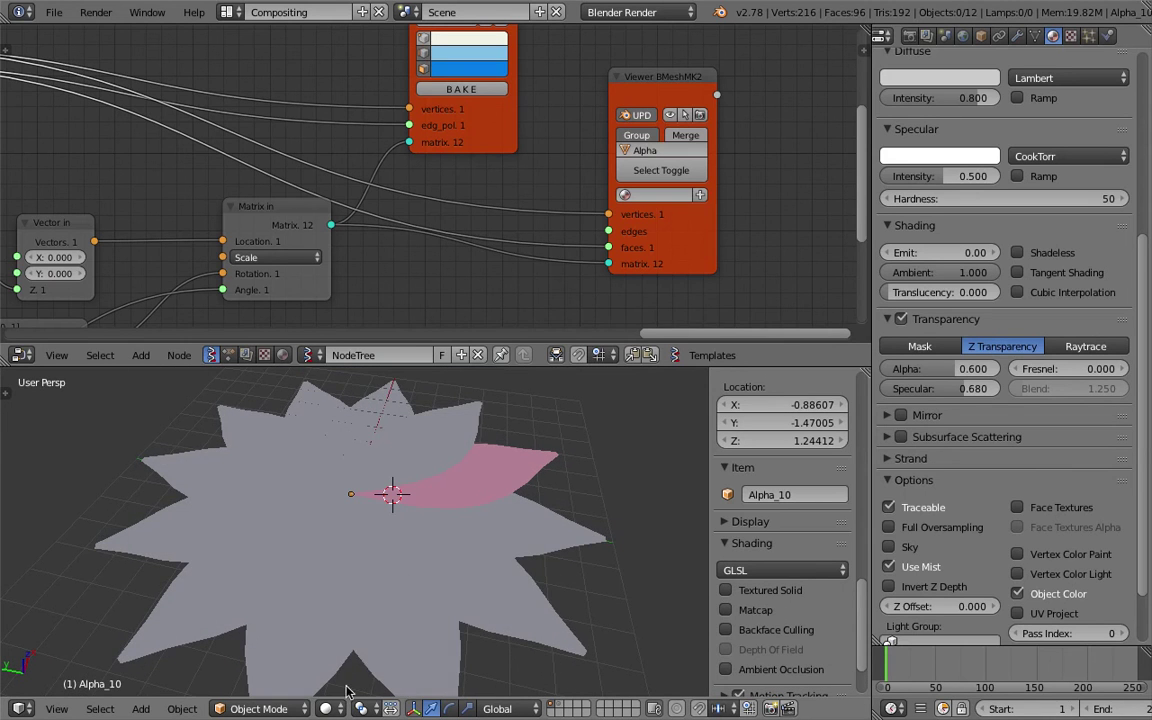
{"action": "left_click", "coordinate": [328, 708]}
{"action": "left_click", "coordinate": [355, 573]}
{"action": "left_click", "coordinate": [328, 708]}
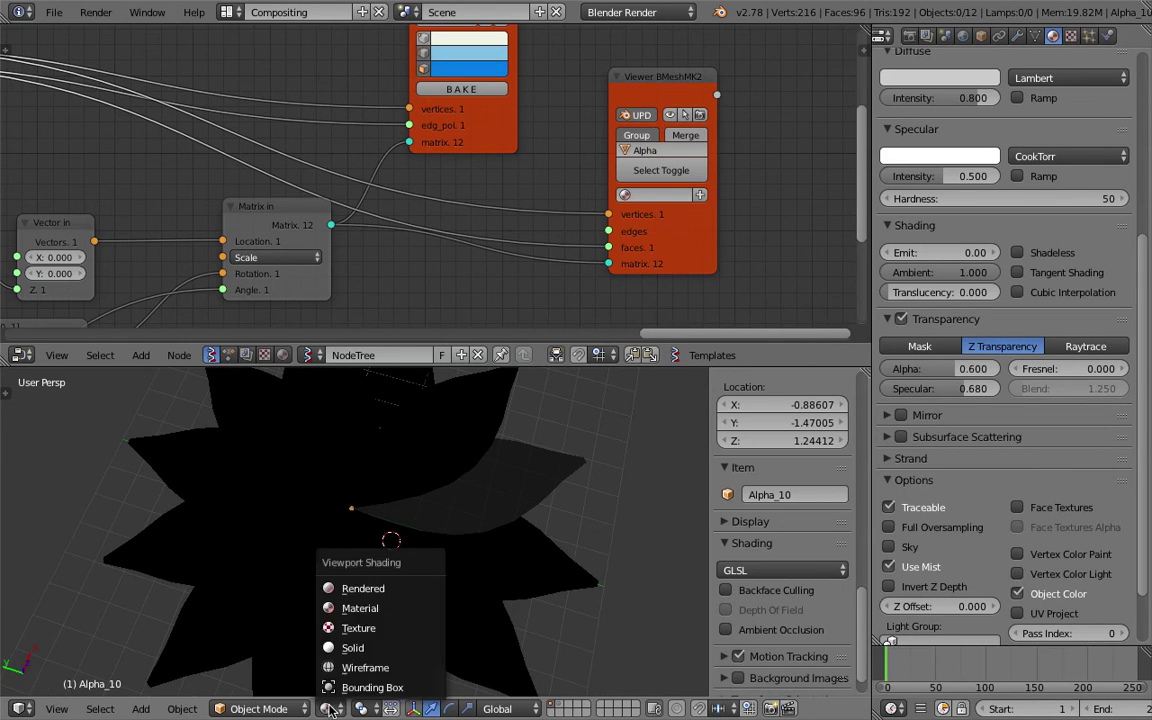
{"action": "left_click", "coordinate": [360, 561]}
{"action": "scroll", "coordinate": [460, 520], "scroll_direction": "down", "scroll_amount": 4}
Add a Sun lamp to the scene at the 3D cursor.
{"action": "key", "text": "shift+a"}
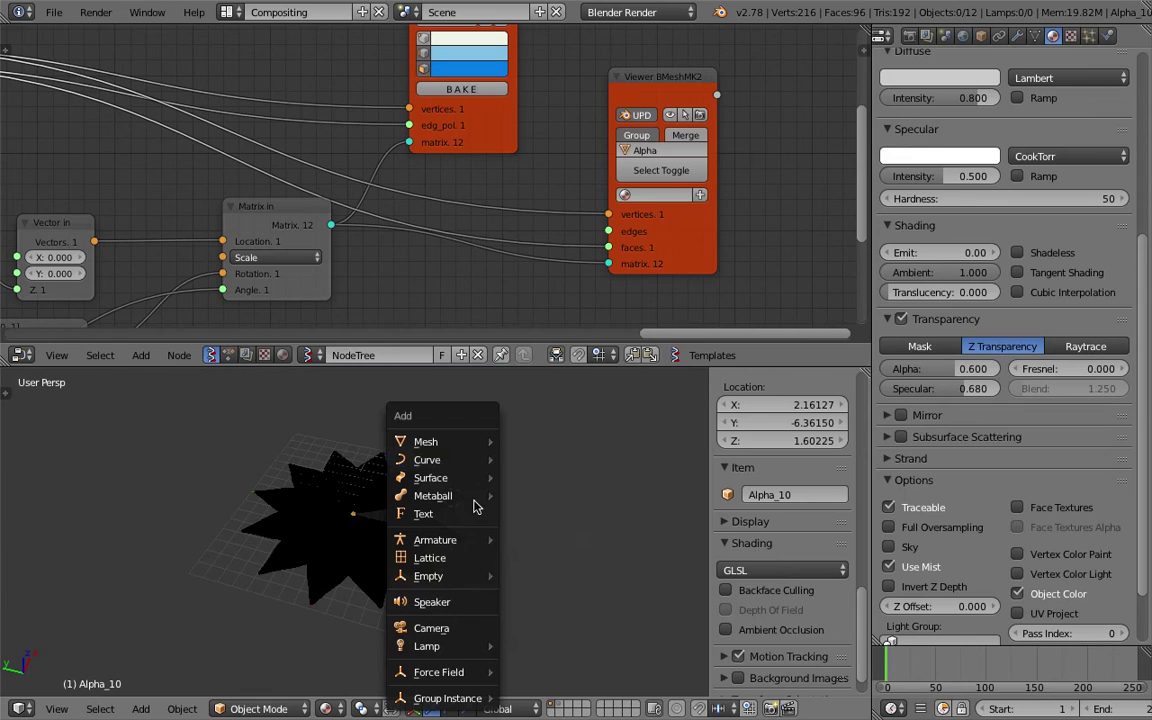
{"action": "mouse_move", "coordinate": [478, 646]}
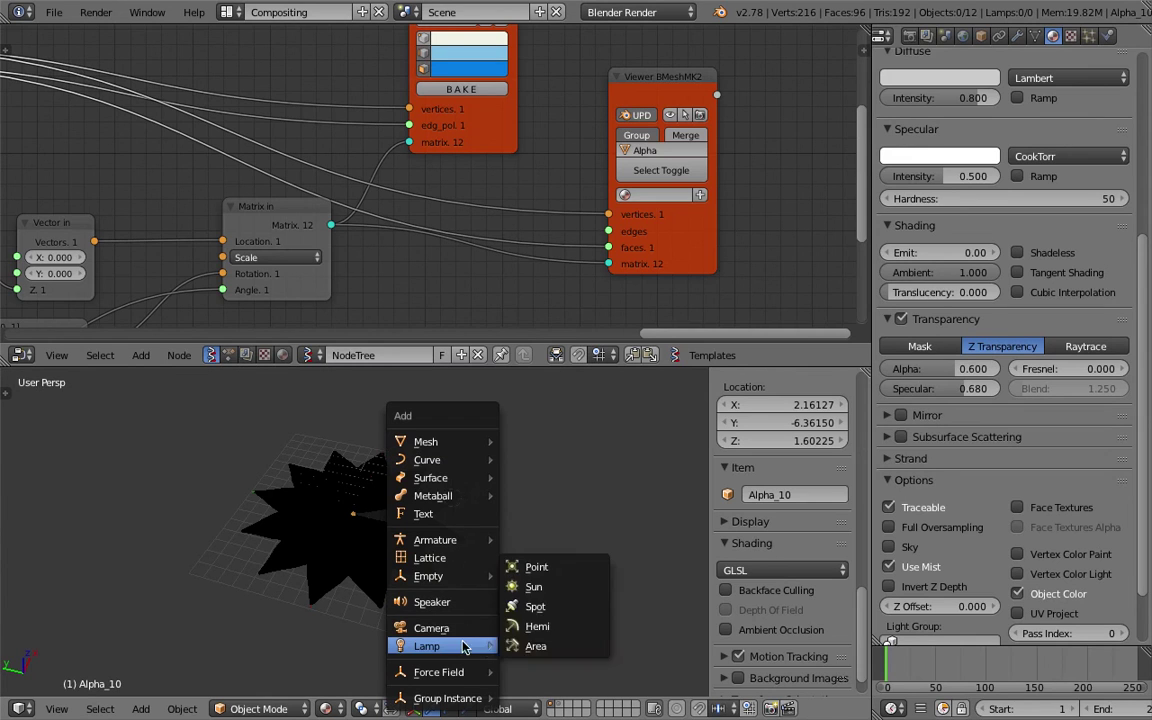
{"action": "left_click", "coordinate": [540, 587]}
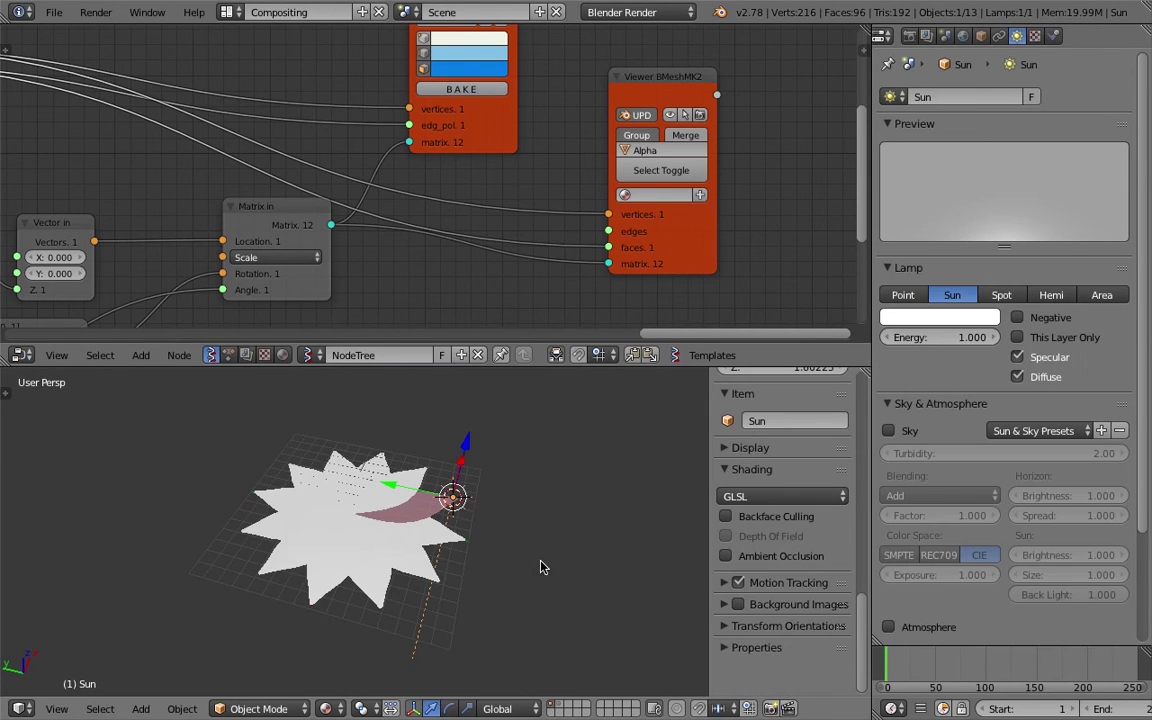
Move the Sun lamp away from the flower and rotate it to change the light direction.
{"action": "middle_click_drag", "start_coordinate": [465, 511], "coordinate": [510, 582]}
{"action": "scroll", "coordinate": [510, 582], "scroll_direction": "up", "scroll_amount": 4}
{"action": "scroll", "coordinate": [546, 549], "scroll_direction": "down", "scroll_amount": 5}
{"action": "key", "text": "g"}
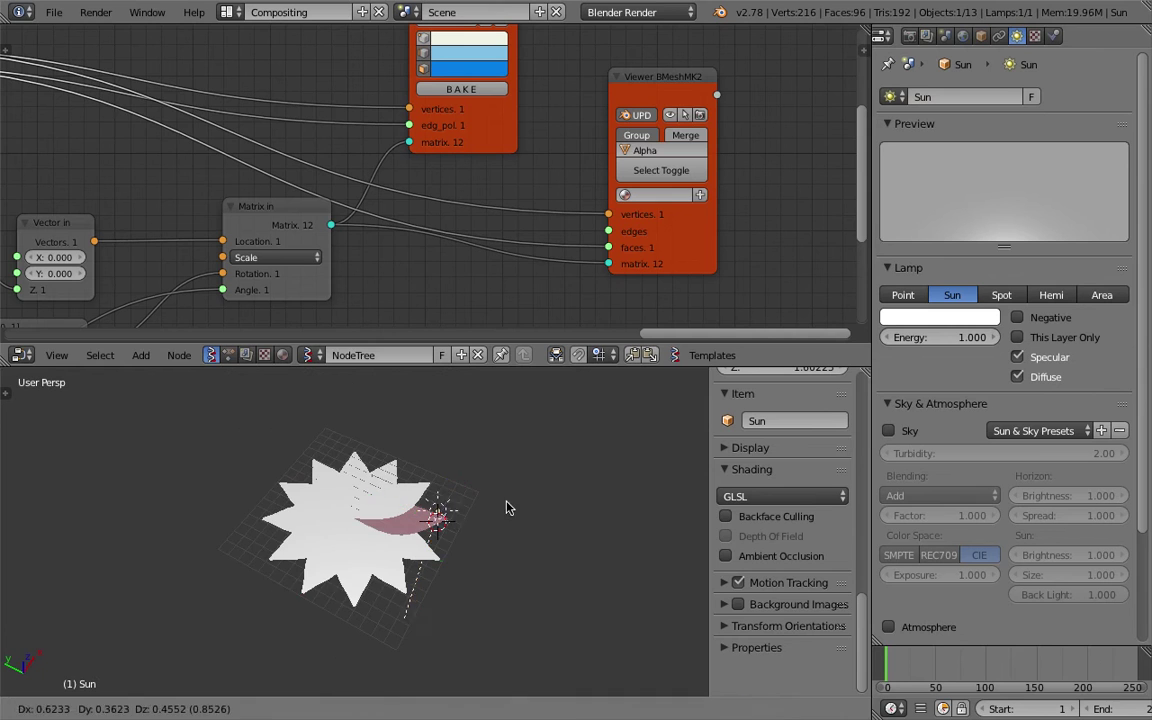
{"action": "left_click", "coordinate": [513, 440]}
{"action": "key", "text": "r"}
{"action": "left_click", "coordinate": [460, 546]}
{"action": "scroll", "coordinate": [464, 540], "scroll_direction": "up", "scroll_amount": 5}
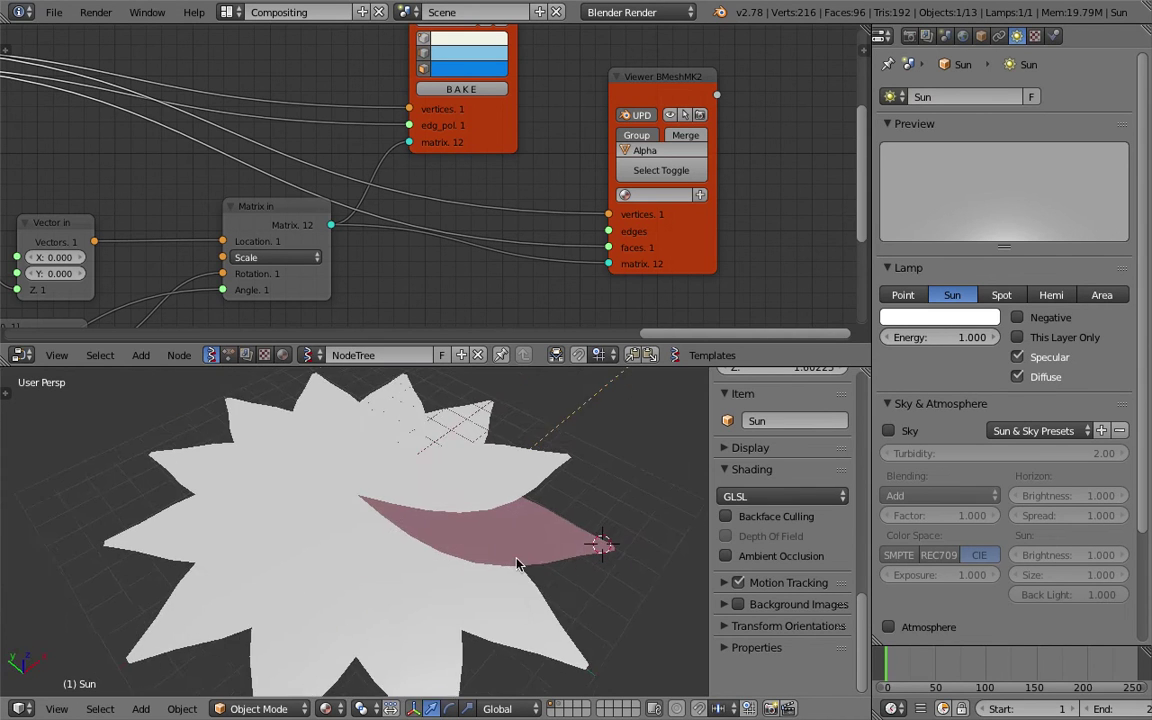
Make the pink petal the active object, select everything in the scene and save over the file.
{"action": "scroll", "coordinate": [514, 566], "scroll_direction": "up", "scroll_amount": 6}
{"action": "right_click", "coordinate": [619, 427]}
{"action": "scroll", "coordinate": [582, 450], "scroll_direction": "down", "scroll_amount": 7}
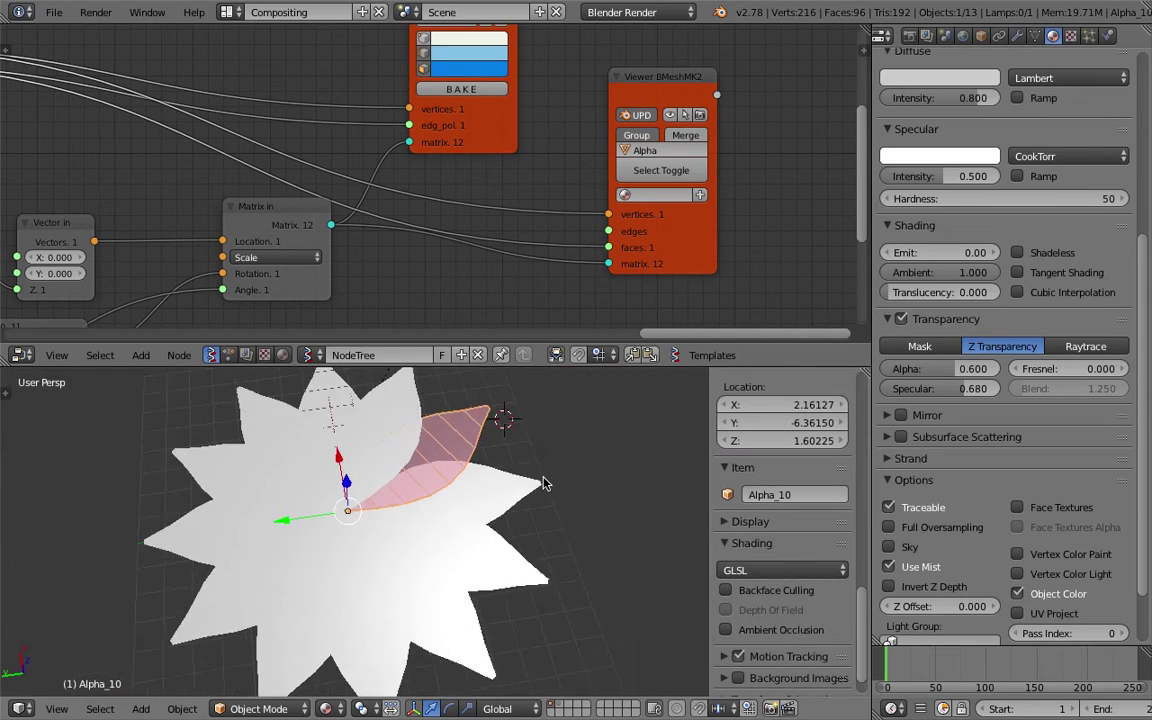
{"action": "key", "text": "a"}
{"action": "key", "text": "a"}
{"action": "middle_click_drag", "start_coordinate": [505, 497], "coordinate": [530, 470]}
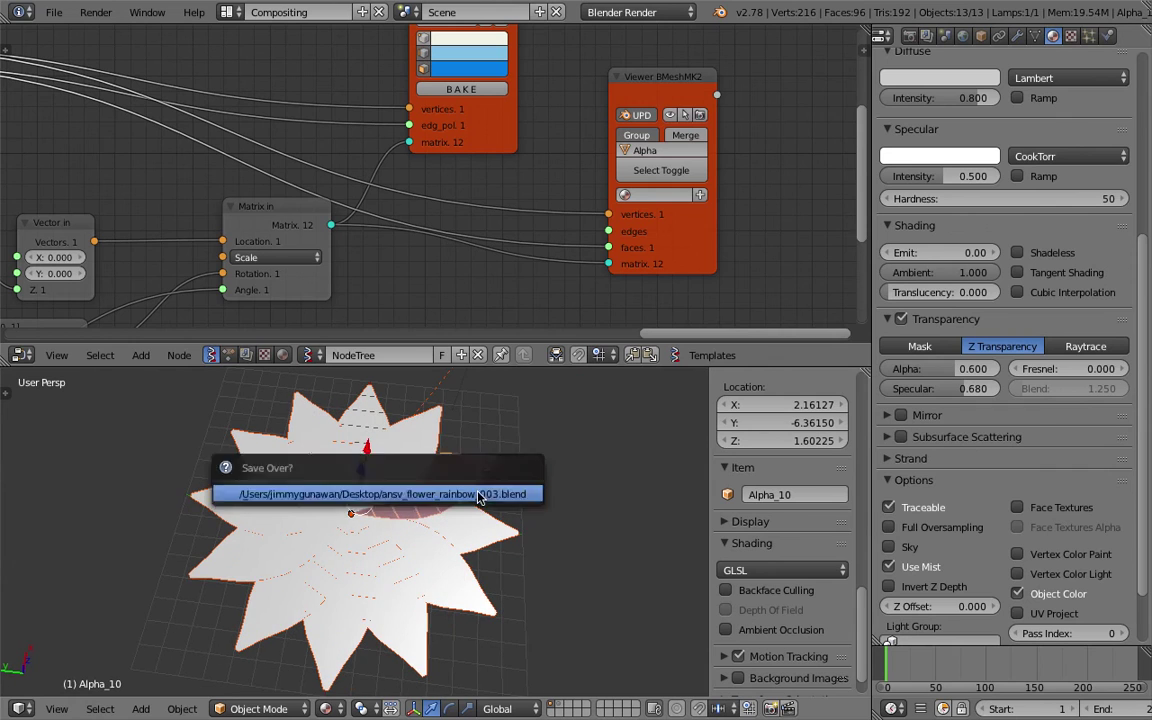
Rename the petal's material to TransparentMat and save the file.
{"action": "scroll", "coordinate": [952, 160], "scroll_direction": "up", "scroll_amount": 8}
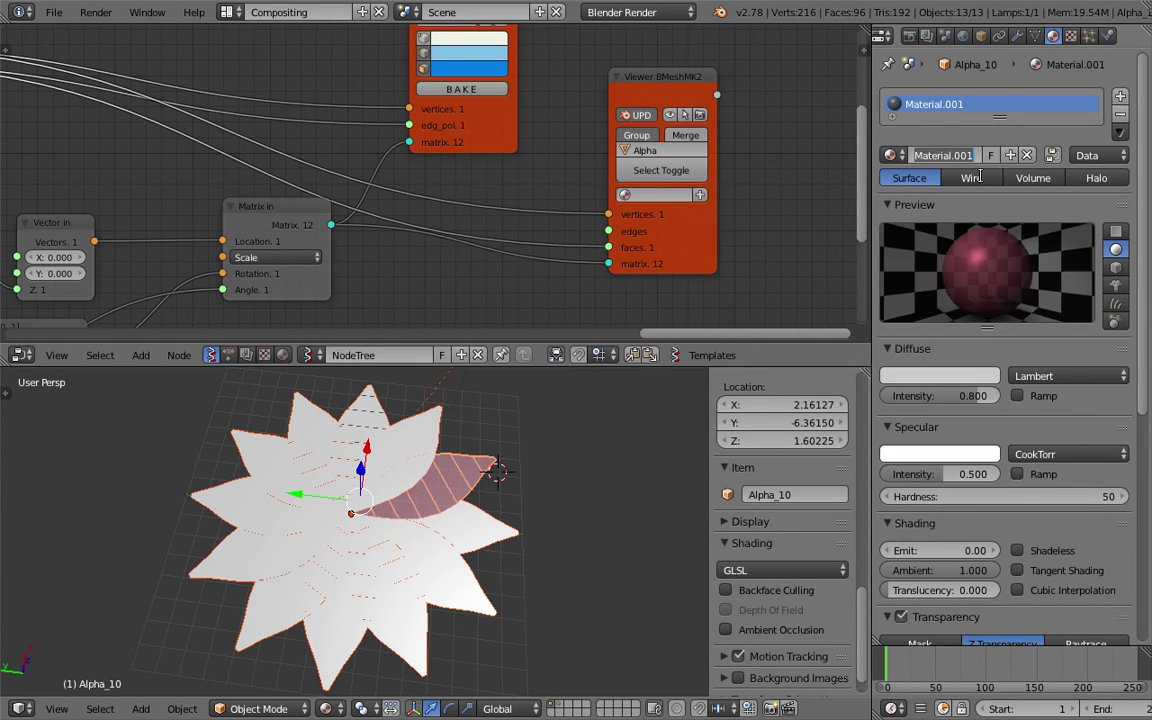
{"action": "type", "text": "Transparent"}
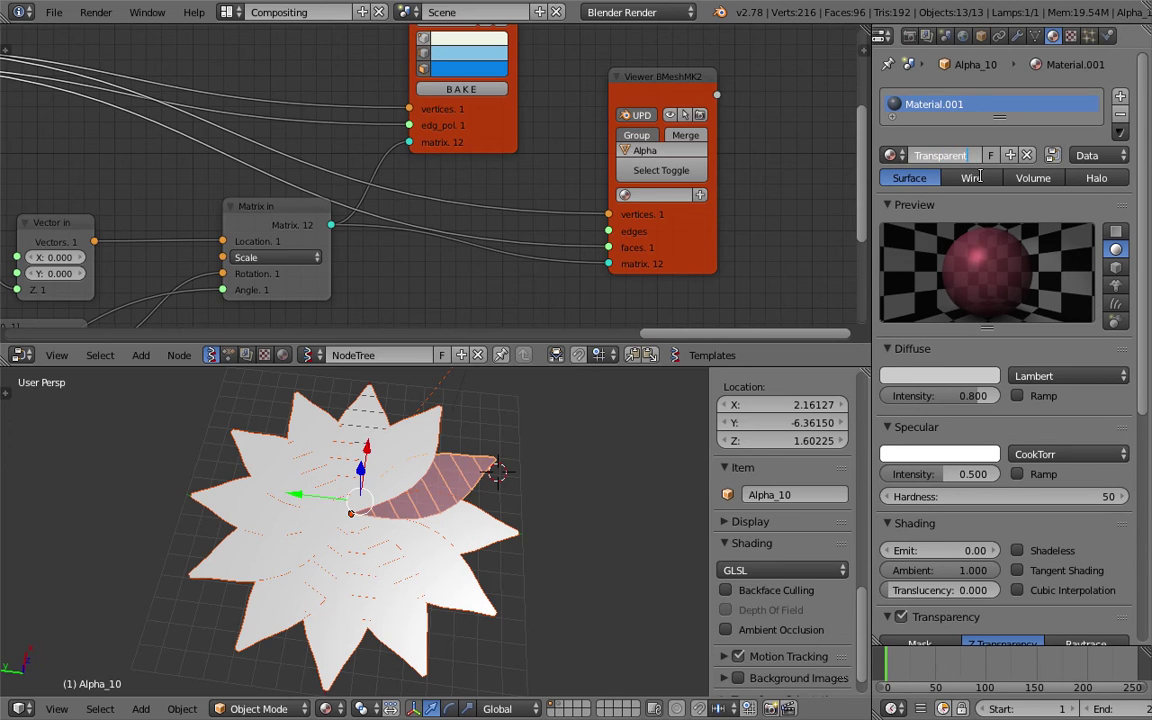
{"action": "type", "text": "Mat"}
{"action": "key", "text": "Return"}
{"action": "key", "text": "ctrl+s"}
Rename the petal's material to FlowerMat and assign it in the Viewer BMeshMK2 node.
{"action": "left_click", "coordinate": [985, 178]}
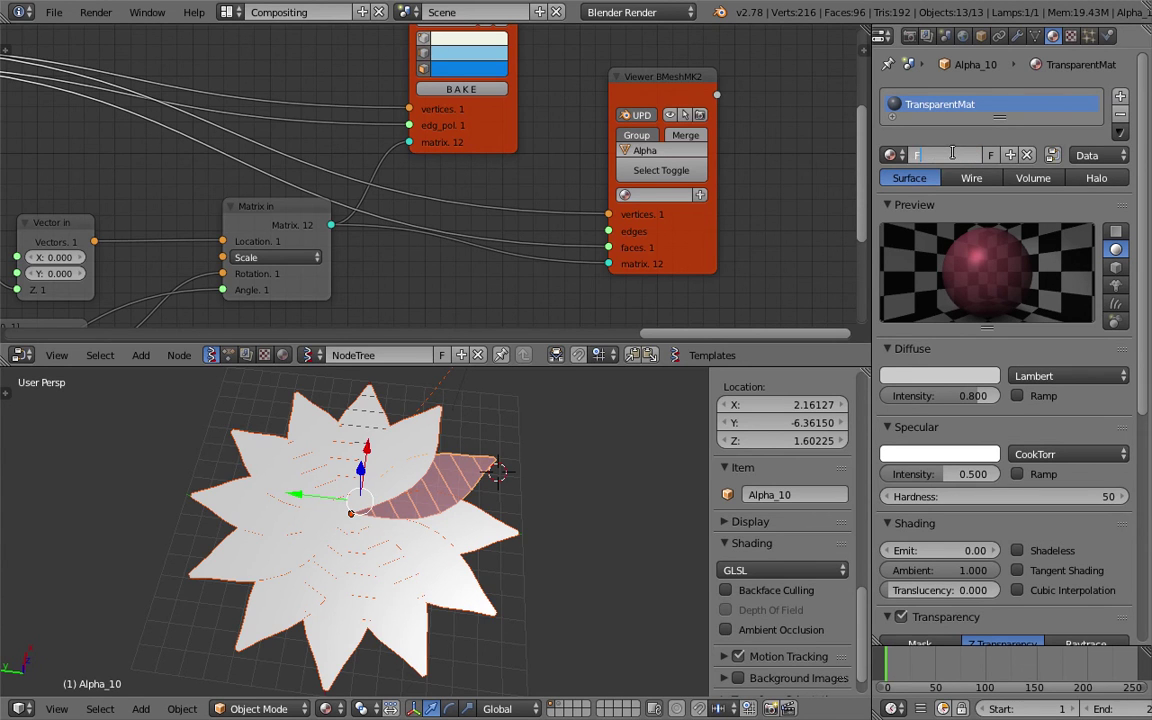
{"action": "left_click", "coordinate": [652, 195]}
{"action": "left_click", "coordinate": [661, 222]}
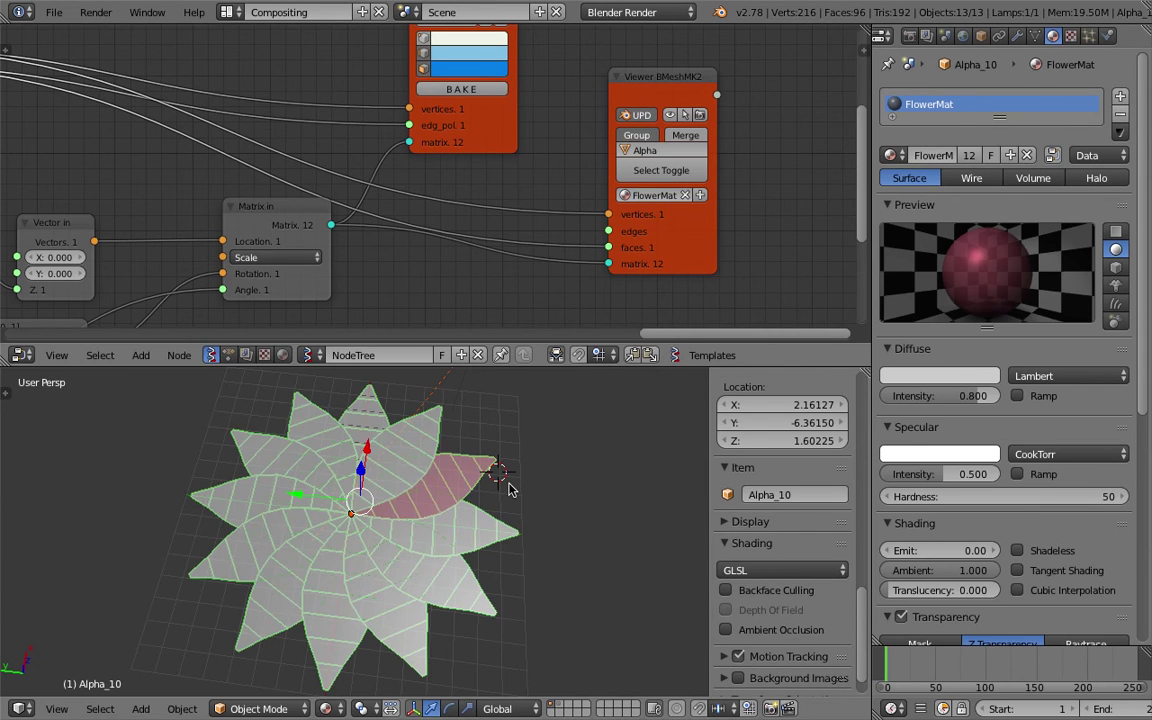
Rename the Sverchok node tree to FlowerPetal.
{"action": "middle_click_drag", "start_coordinate": [452, 490], "coordinate": [398, 466]}
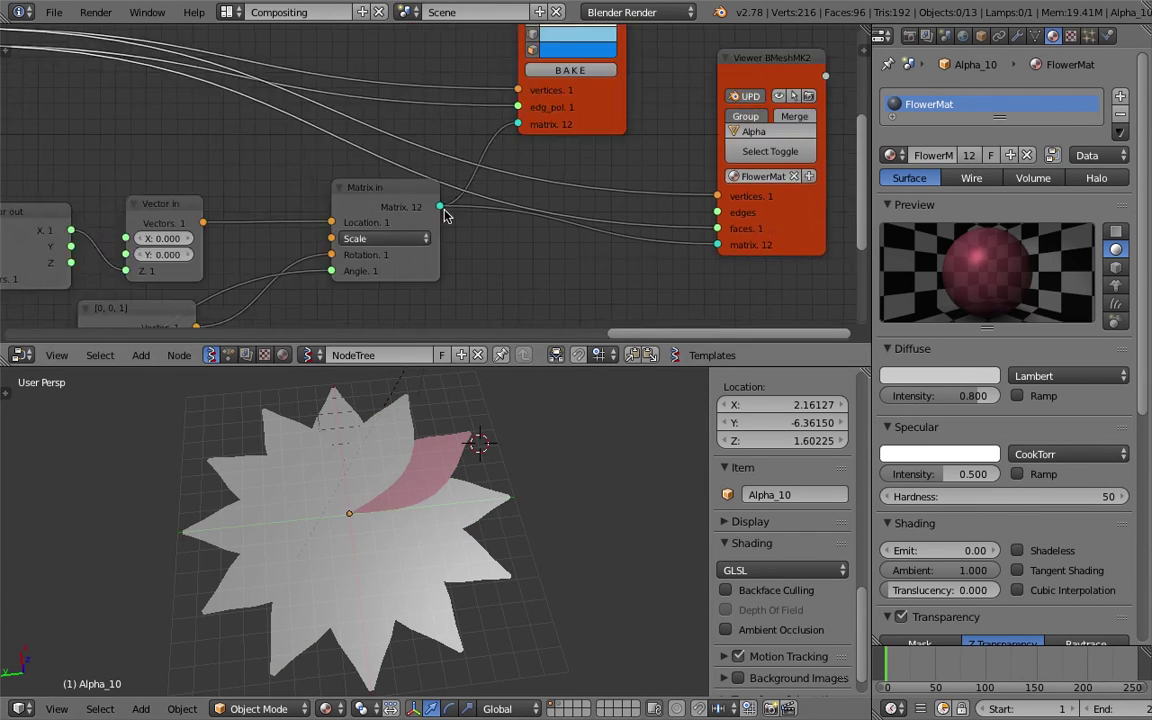
{"action": "scroll", "coordinate": [445, 215], "scroll_direction": "down", "scroll_amount": 4}
{"action": "middle_click_drag", "start_coordinate": [56, 254], "coordinate": [434, 196]}
{"action": "scroll", "coordinate": [372, 208], "scroll_direction": "down", "scroll_amount": 1}
{"action": "middle_click_drag", "start_coordinate": [316, 210], "coordinate": [432, 168]}
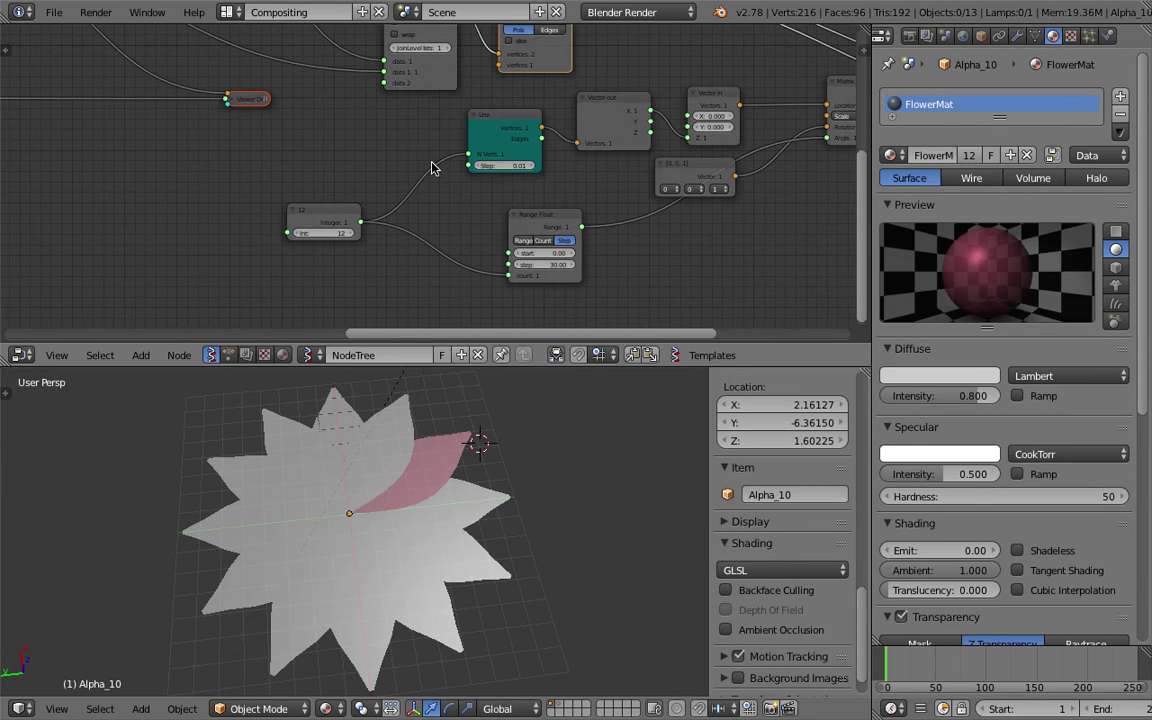
{"action": "left_click", "coordinate": [230, 356]}
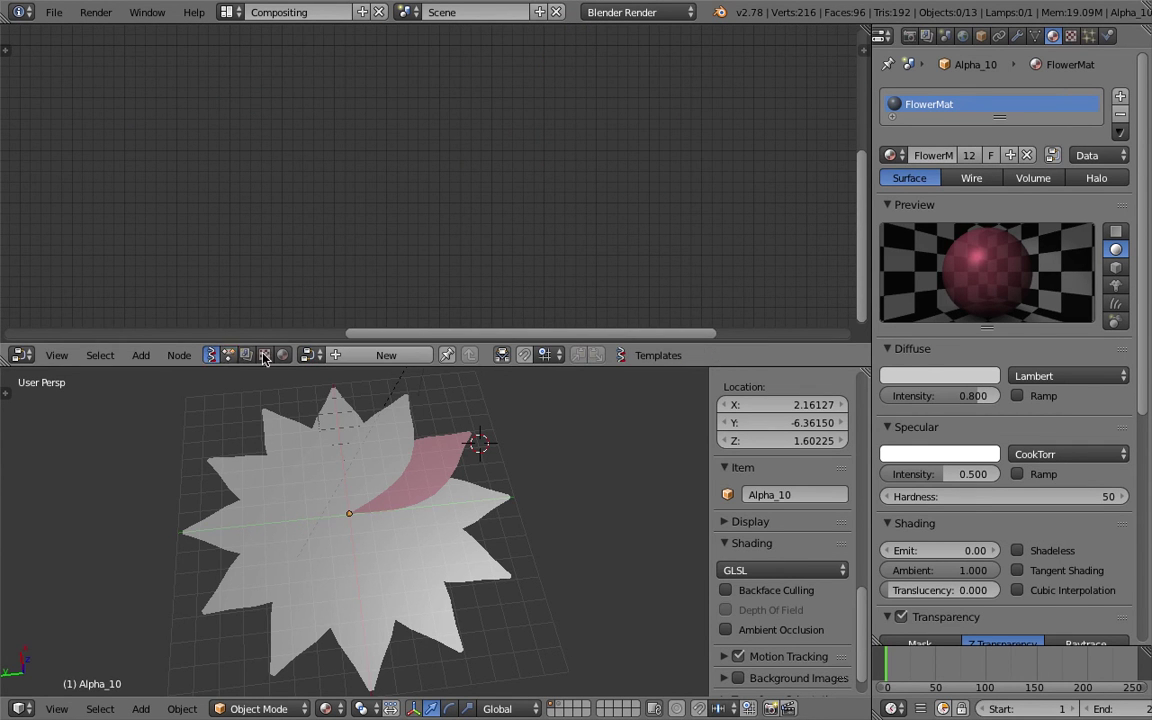
{"action": "left_click", "coordinate": [211, 355]}
{"action": "left_click", "coordinate": [310, 355]}
{"action": "left_click", "coordinate": [332, 384]}
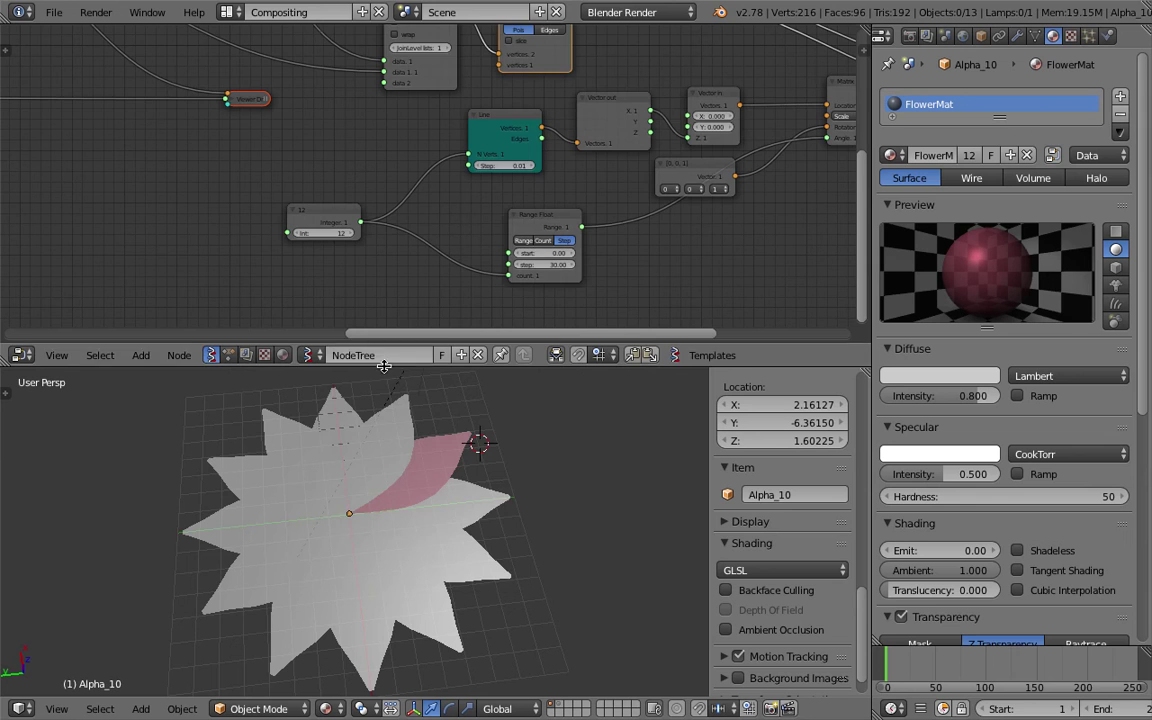
{"action": "double_click", "coordinate": [386, 356]}
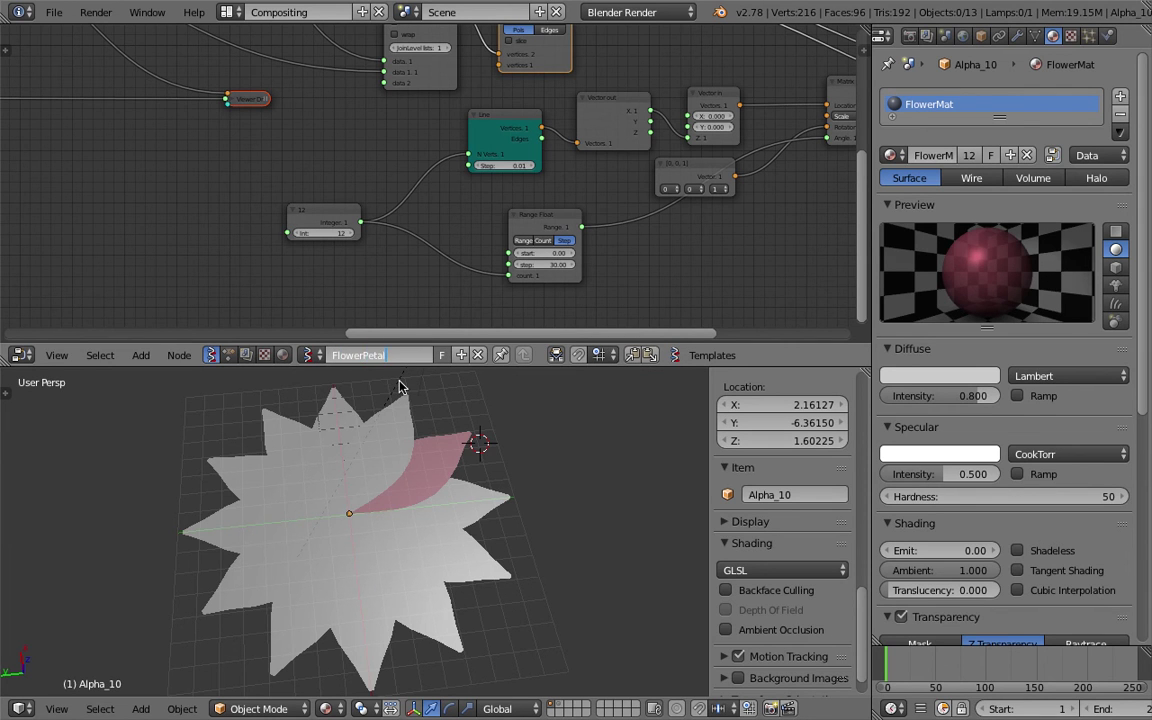
Create a new Animation Nodes tree named ColorizeFlower and save over the file.
{"action": "left_click", "coordinate": [229, 356]}
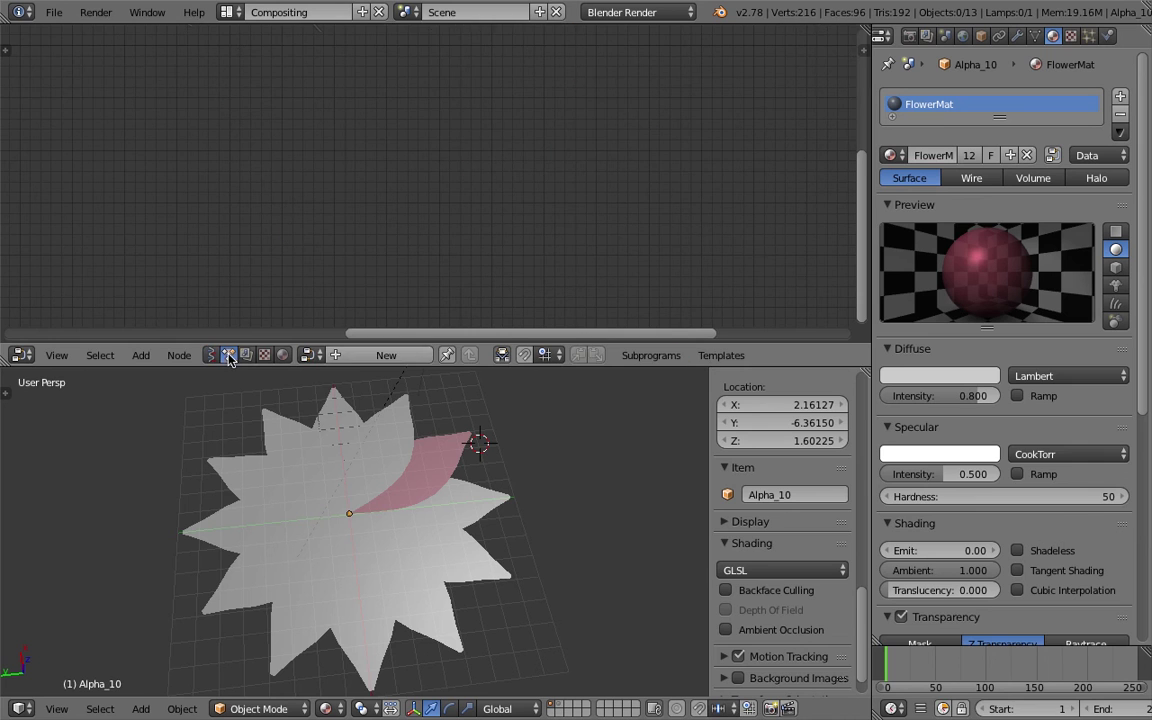
{"action": "left_click", "coordinate": [368, 356]}
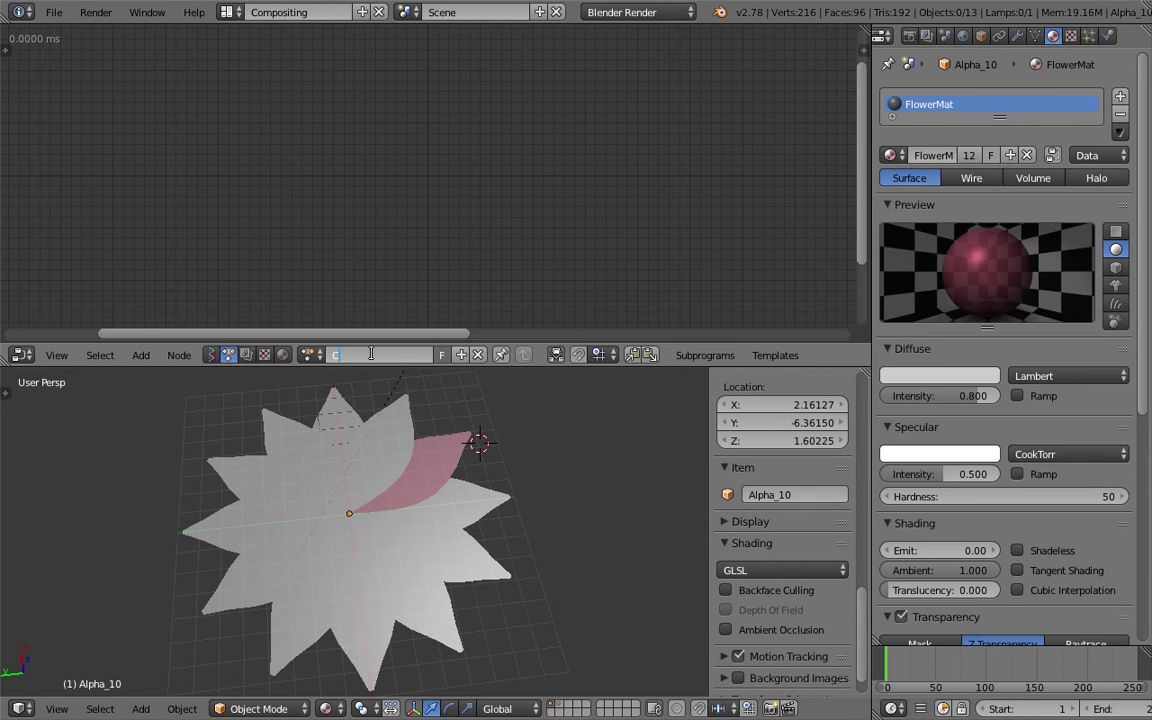
{"action": "type", "text": "rizeFlowe"}
{"action": "key", "text": "Return"}
{"action": "key", "text": "ctrl+s"}
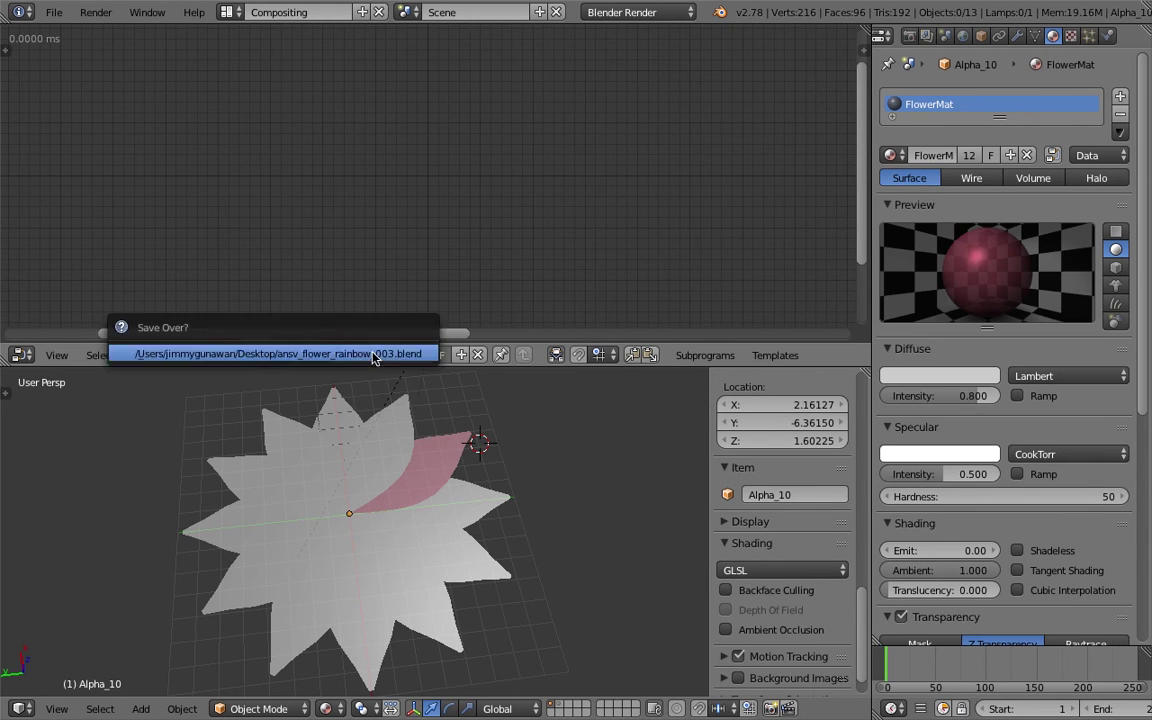
{"action": "left_click", "coordinate": [373, 357]}
Add an Objects from Group node to the ColorizeFlower tree and set its group to Alpha.
{"action": "middle_click_drag", "start_coordinate": [410, 452], "coordinate": [367, 450]}
{"action": "right_click", "coordinate": [397, 505]}
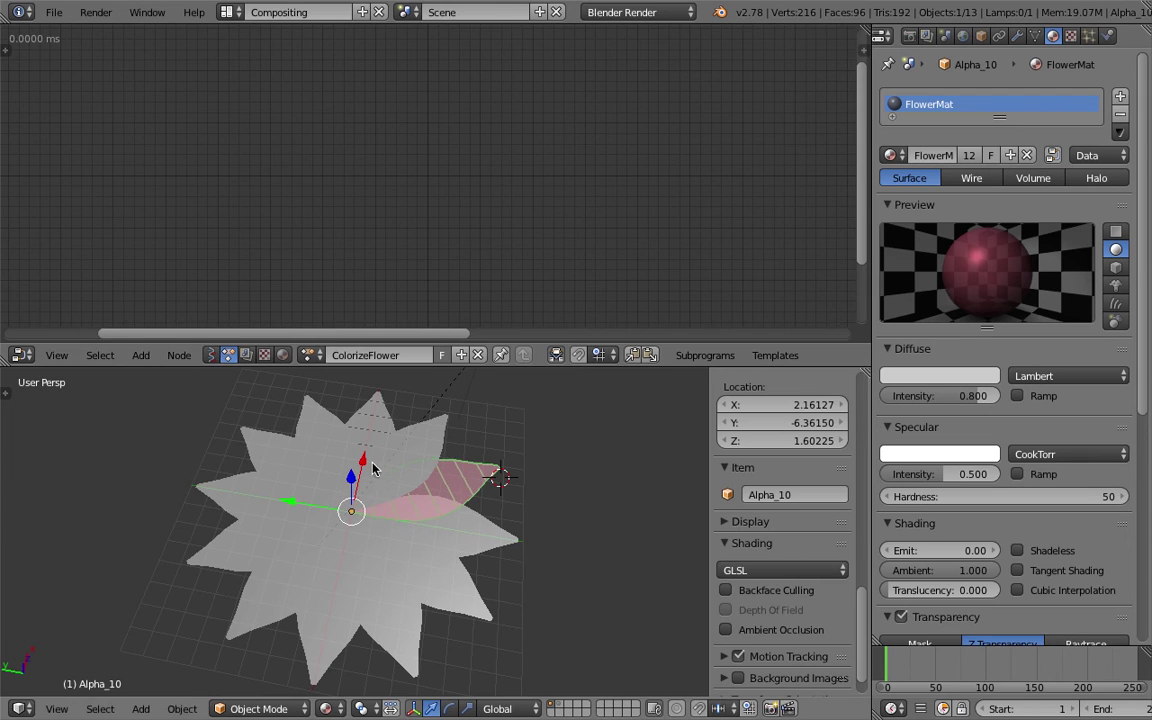
{"action": "key", "text": "space"}
{"action": "key", "text": "Escape"}
{"action": "key", "text": "shift+a"}
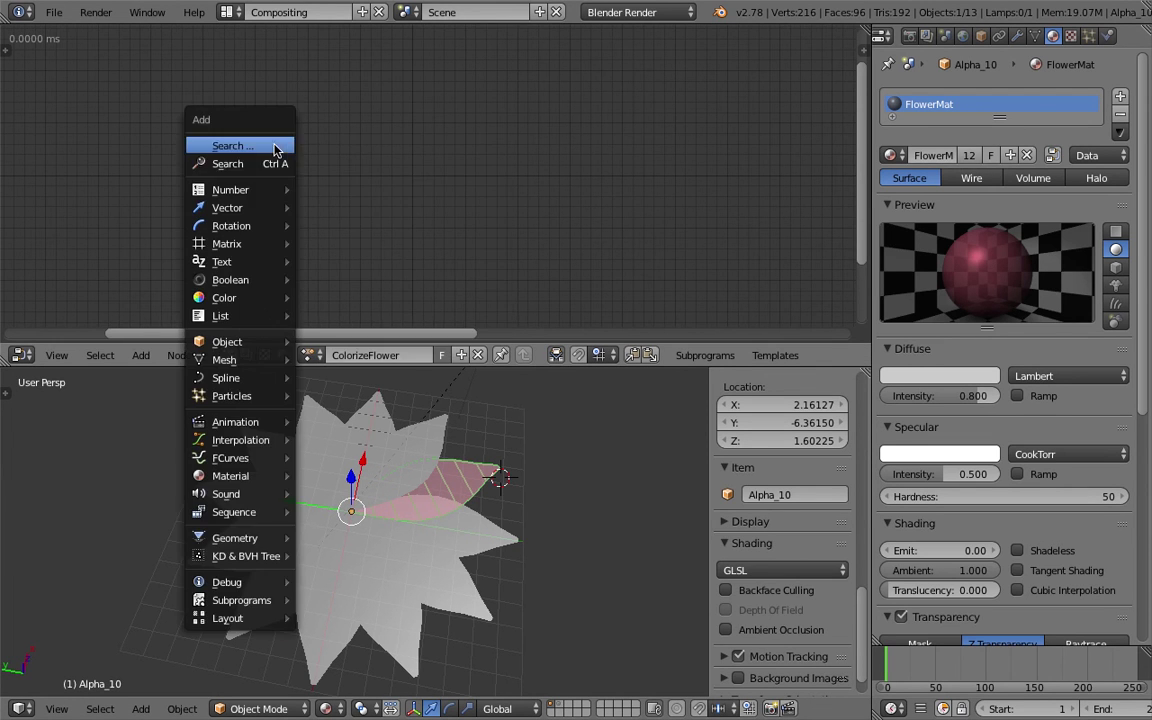
{"action": "left_click", "coordinate": [274, 161]}
{"action": "type", "text": "objects"}
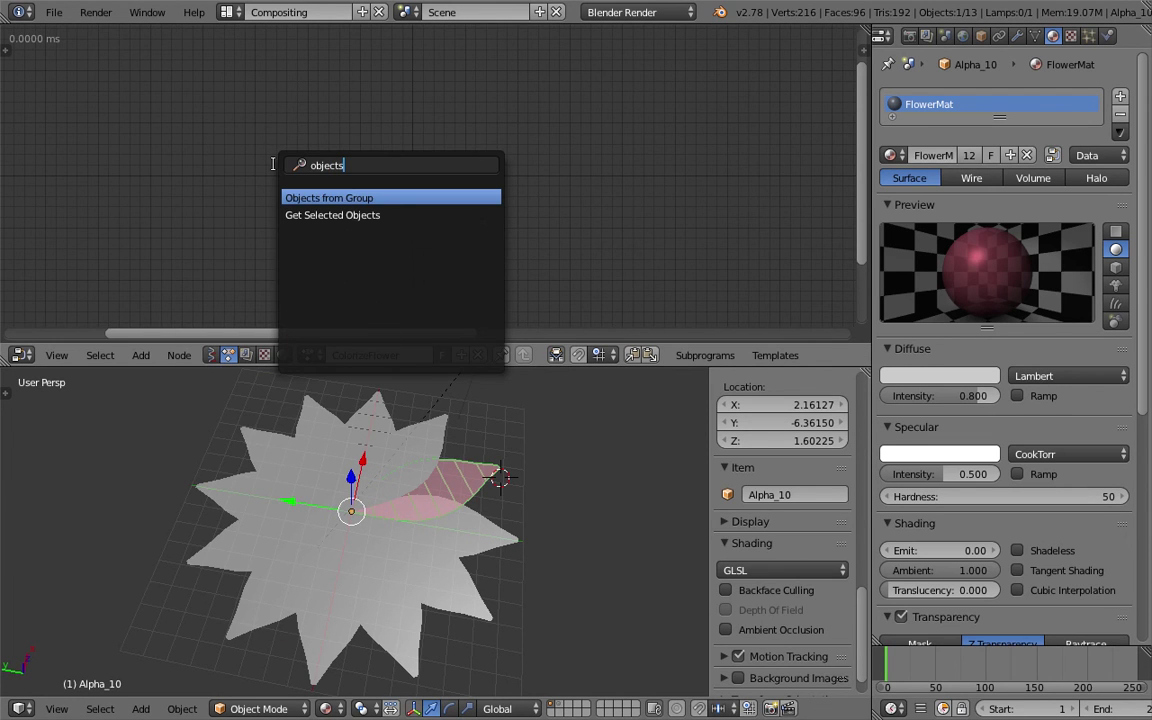
{"action": "key", "text": "Return"}
{"action": "left_click", "coordinate": [240, 172]}
{"action": "left_click", "coordinate": [280, 204]}
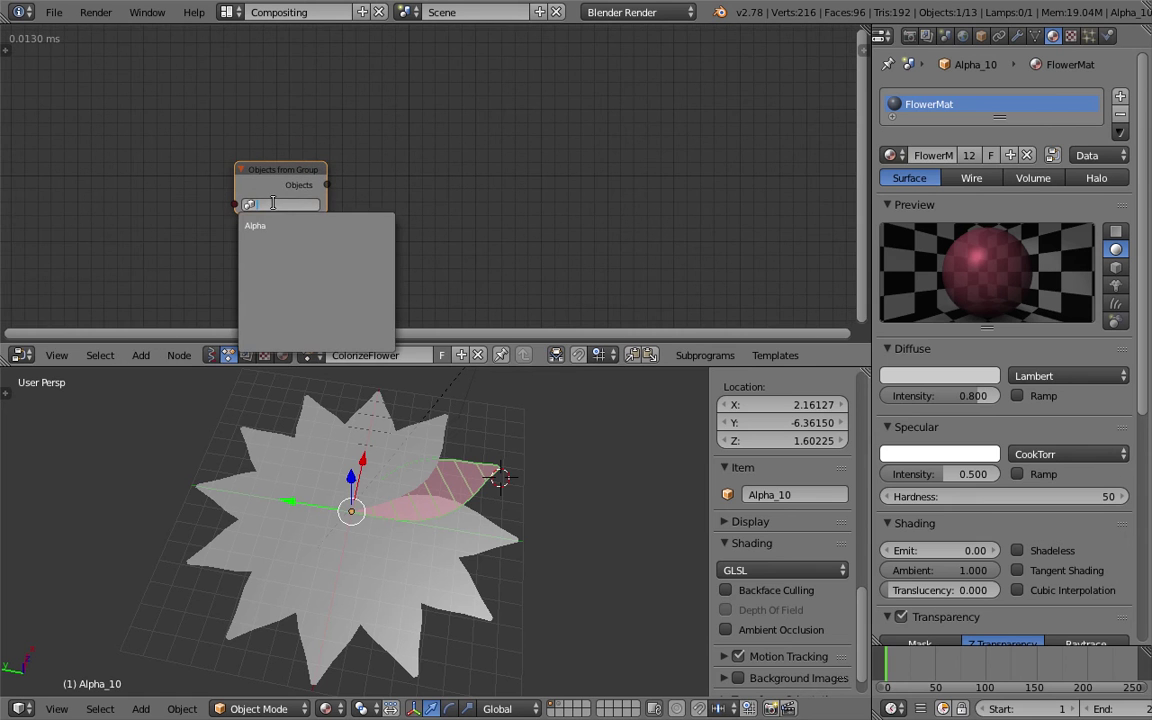
{"action": "left_click", "coordinate": [284, 224]}
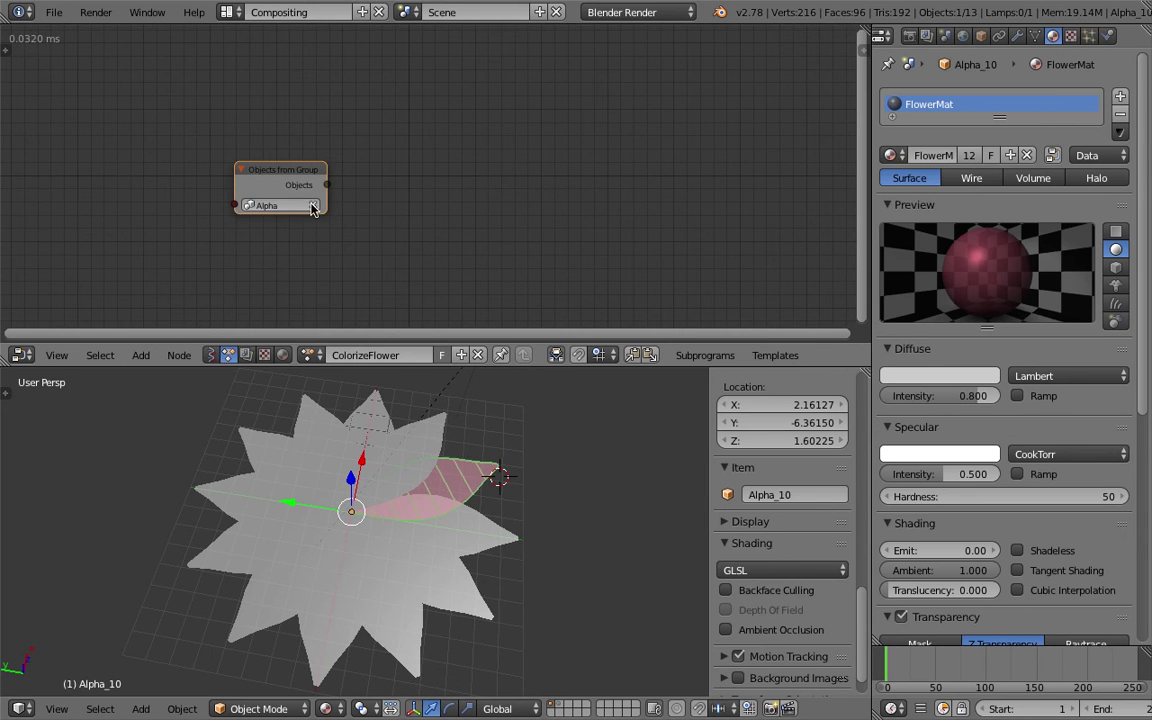
{"action": "left_click_drag", "start_coordinate": [254, 178], "coordinate": [210, 173]}
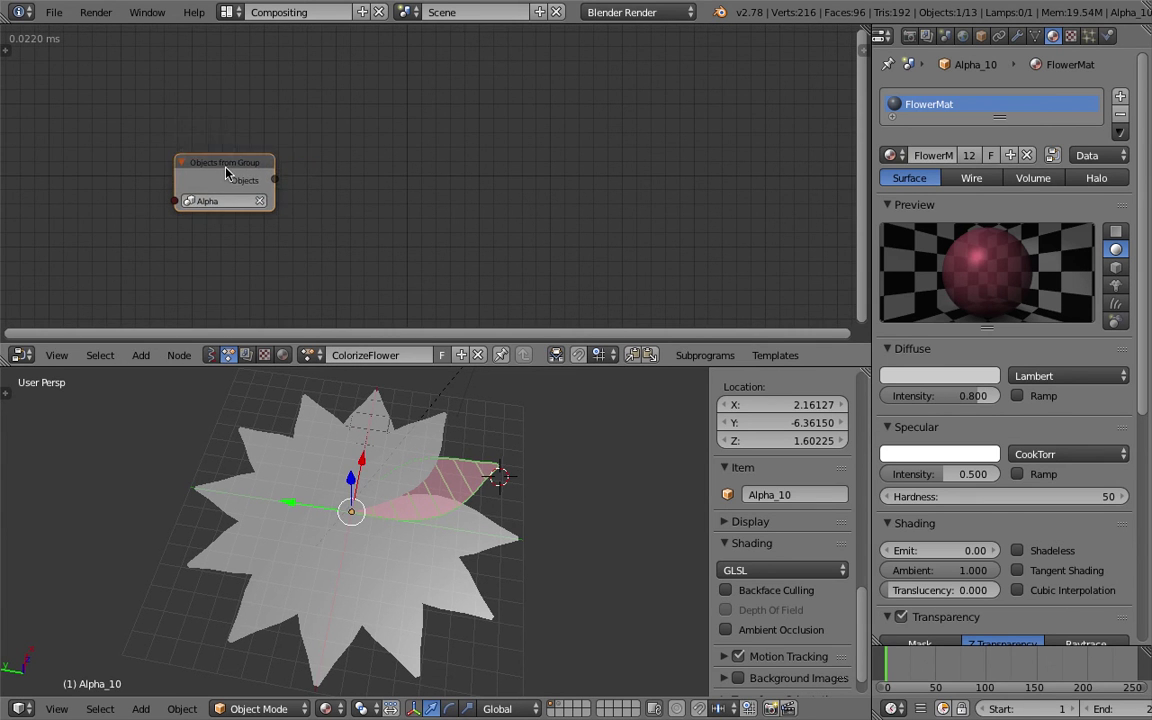
Turn off Always in the Animation Nodes auto execution and enable Tree Changed, Frame Changed and Property Changed.
{"action": "left_click", "coordinate": [6, 49]}
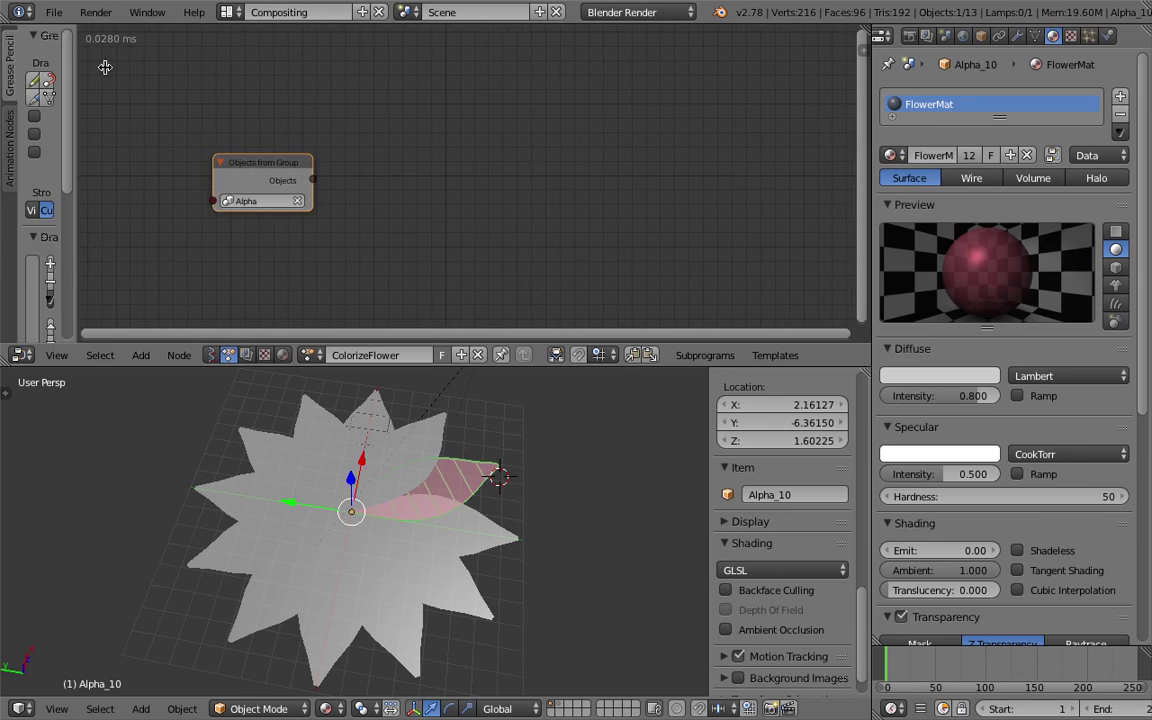
{"action": "left_click", "coordinate": [11, 142]}
{"action": "left_click", "coordinate": [50, 65]}
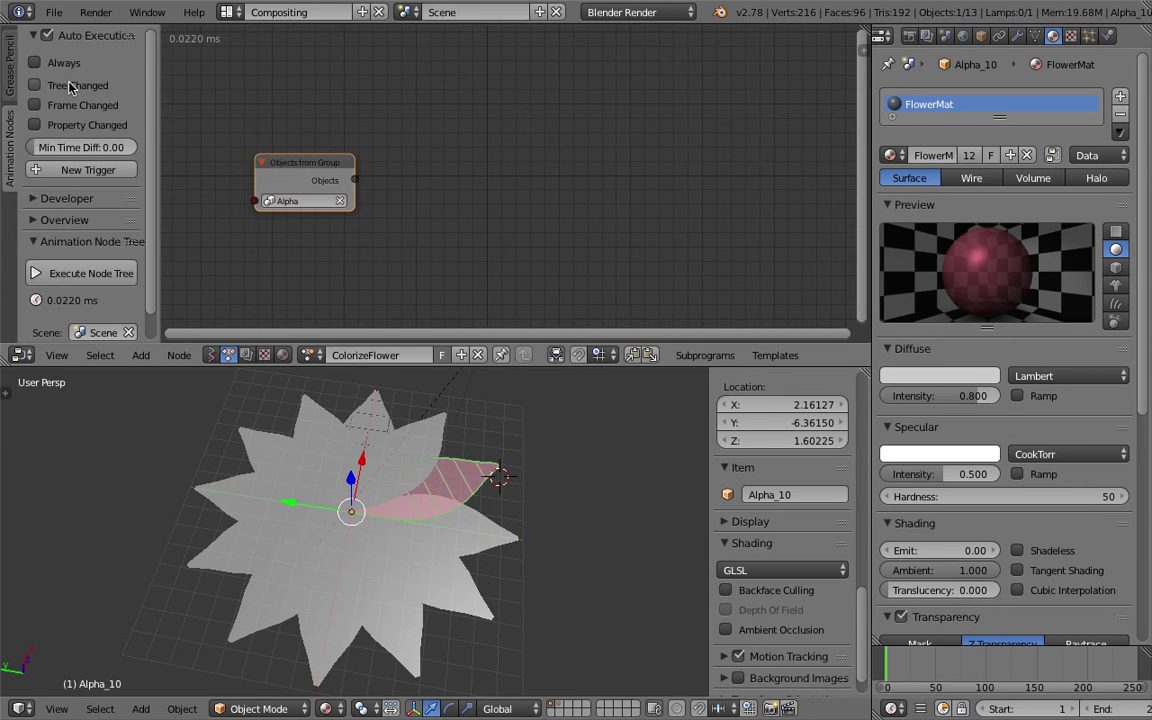
{"action": "middle_click_drag", "start_coordinate": [248, 114], "coordinate": [320, 100]}
{"action": "key", "text": "t"}
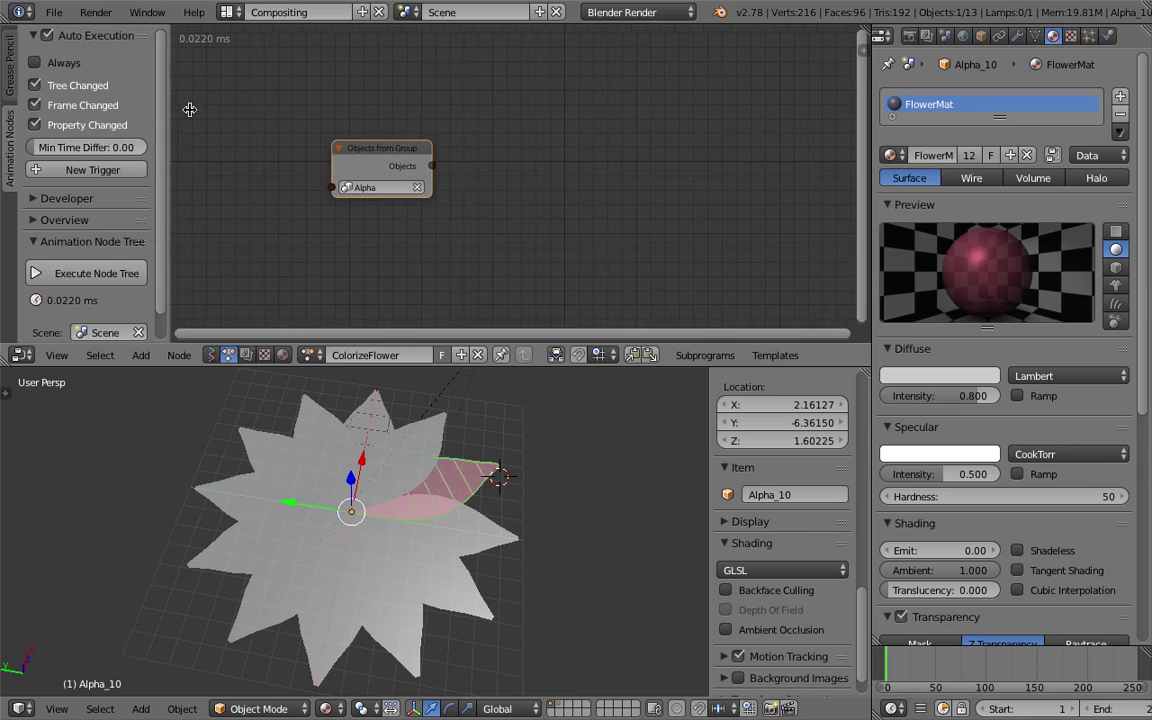
Create a loop subprogram iterating over the Objects from Group output, place its Loop Input node and save over the file.
{"action": "left_click_drag", "start_coordinate": [322, 146], "coordinate": [267, 139]}
{"action": "scroll", "coordinate": [354, 122], "scroll_direction": "up", "scroll_amount": 3}
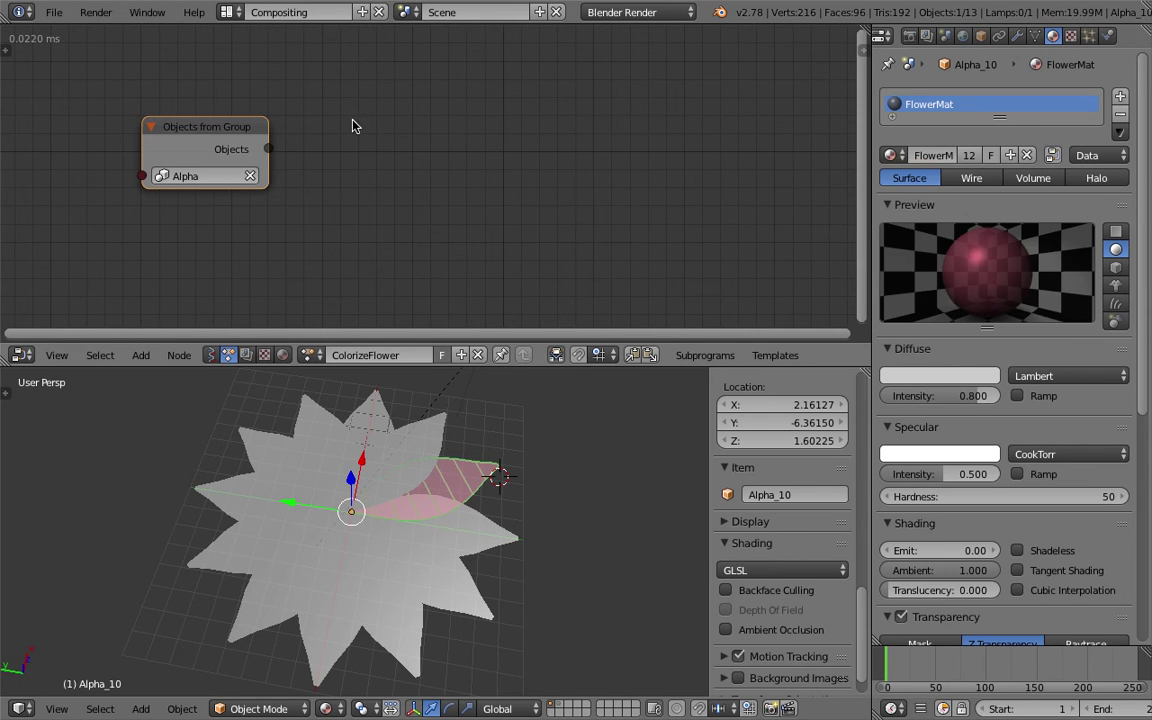
{"action": "key", "text": "w"}
{"action": "left_click", "coordinate": [380, 129]}
{"action": "left_click", "coordinate": [589, 100]}
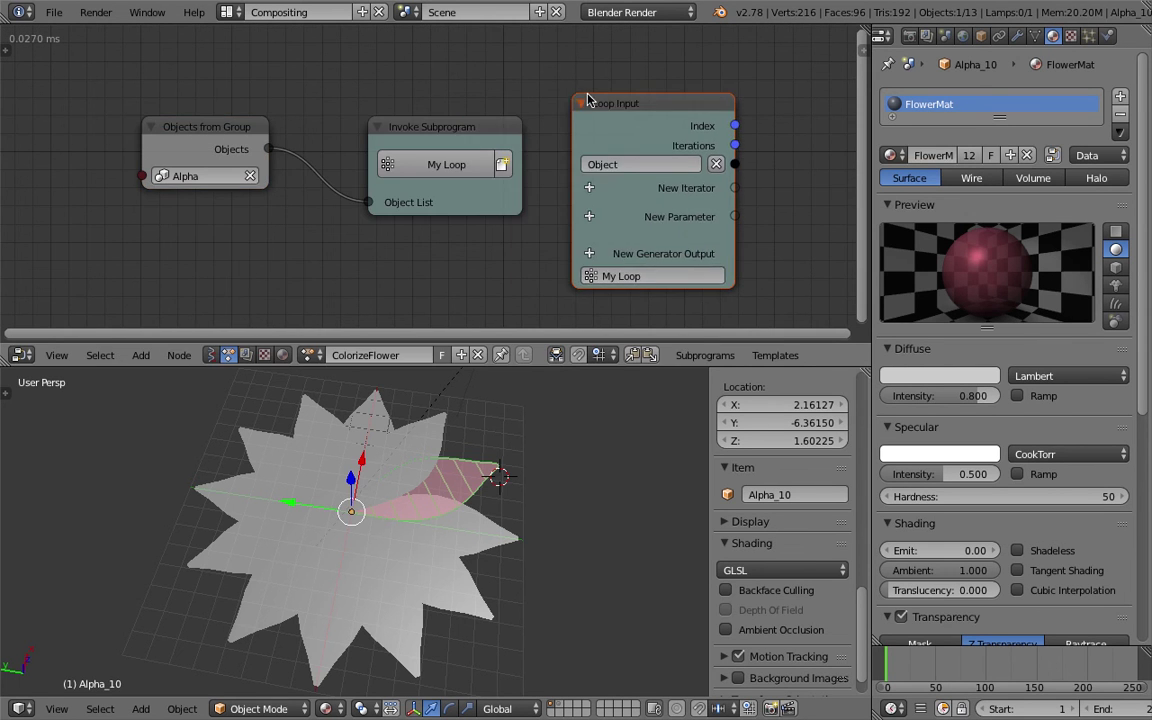
{"action": "scroll", "coordinate": [589, 110], "scroll_direction": "down", "scroll_amount": 2}
{"action": "middle_click_drag", "start_coordinate": [700, 123], "coordinate": [429, 134]}
{"action": "key", "text": "ctrl+s"}
{"action": "left_click", "coordinate": [429, 134]}
{"action": "key", "text": "ctrl+a"}
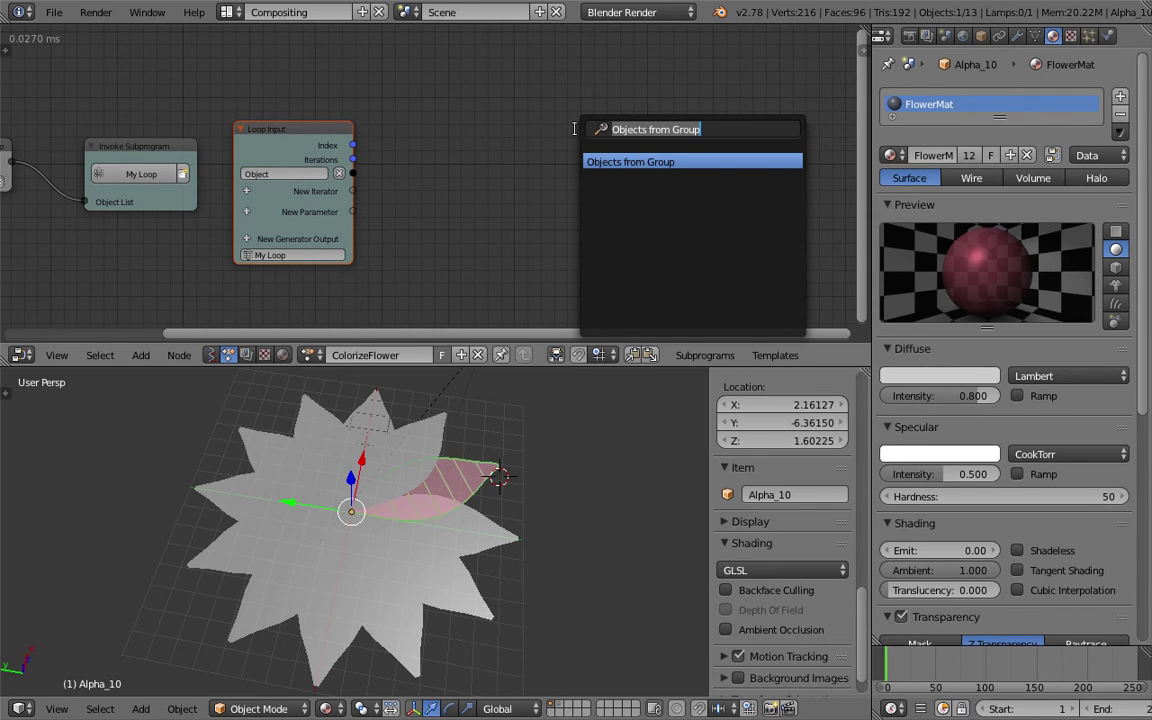
{"action": "type", "text": "object a"}
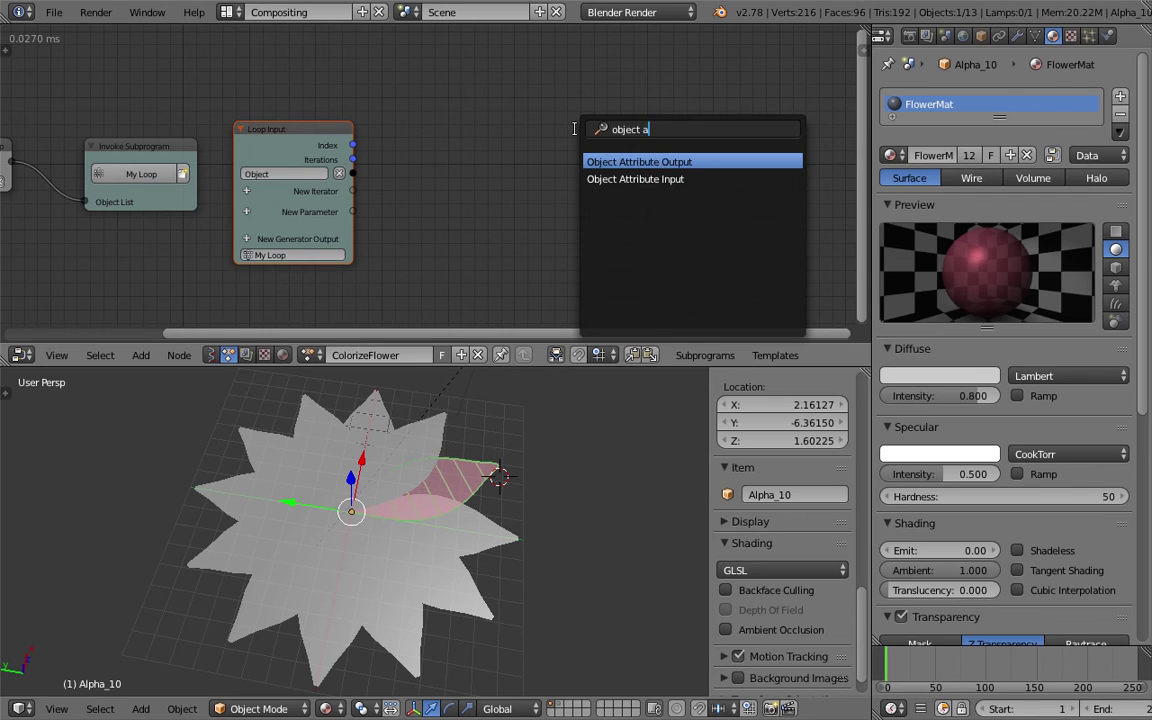
{"action": "key", "text": "Down"}
{"action": "key", "text": "Return"}
{"action": "key", "text": "Escape"}
Add an Object Attribute Output node, connect the loop's Object to it and set its attribute to color.
{"action": "key", "text": "ctrl+a"}
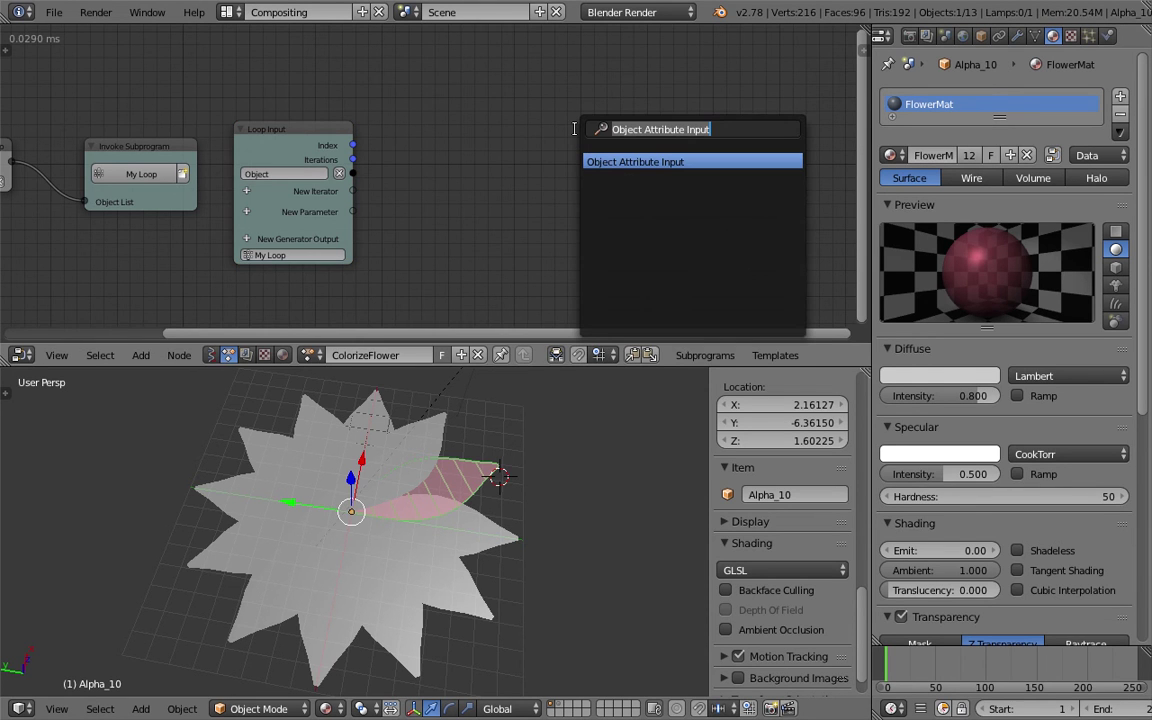
{"action": "type", "text": "object at"}
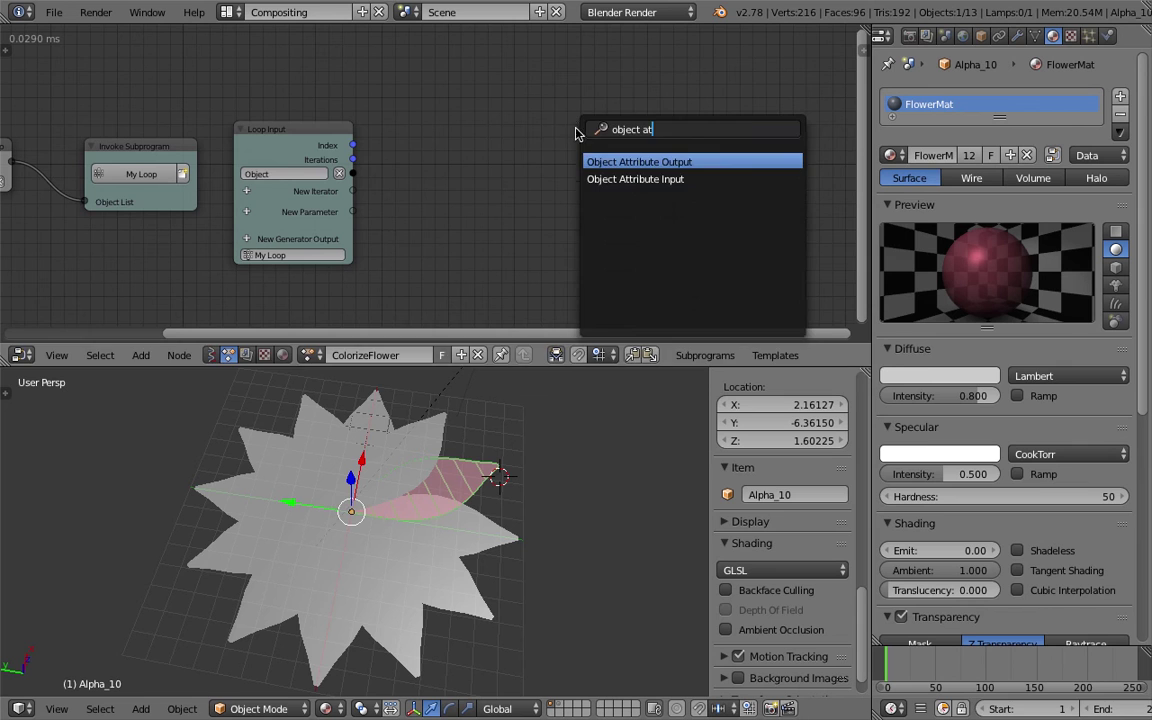
{"action": "key", "text": "Return"}
{"action": "left_click", "coordinate": [576, 133]}
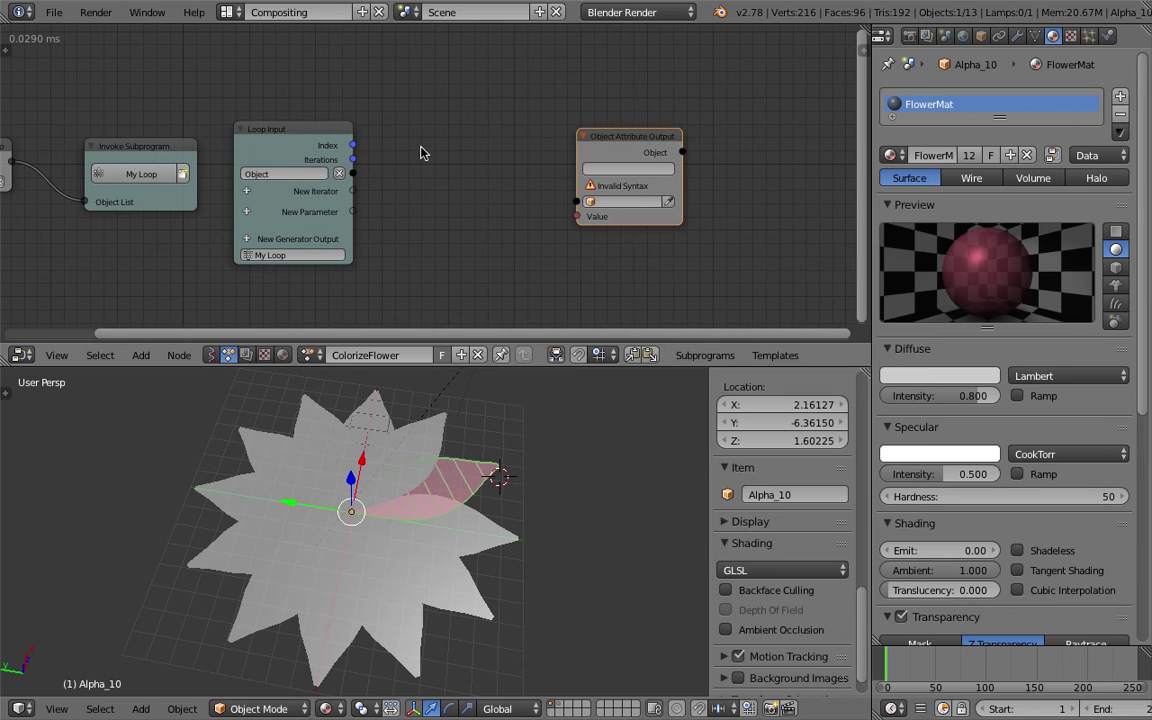
{"action": "left_click_drag", "start_coordinate": [352, 174], "coordinate": [576, 201]}
{"action": "left_click", "coordinate": [611, 165]}
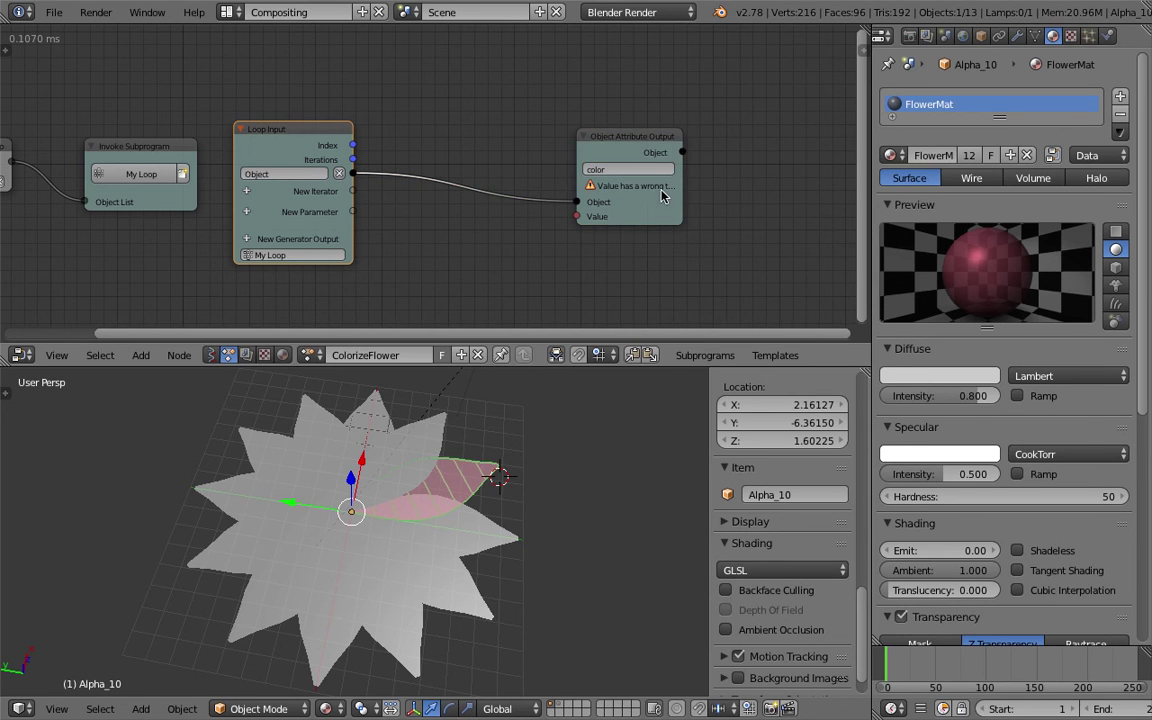
Add a Combine Color node in HSV mode and connect its Color output to the Object Attribute Output's Value.
{"action": "scroll", "coordinate": [700, 195], "scroll_direction": "up", "scroll_amount": 1}
{"action": "key", "text": "ctrl+a"}
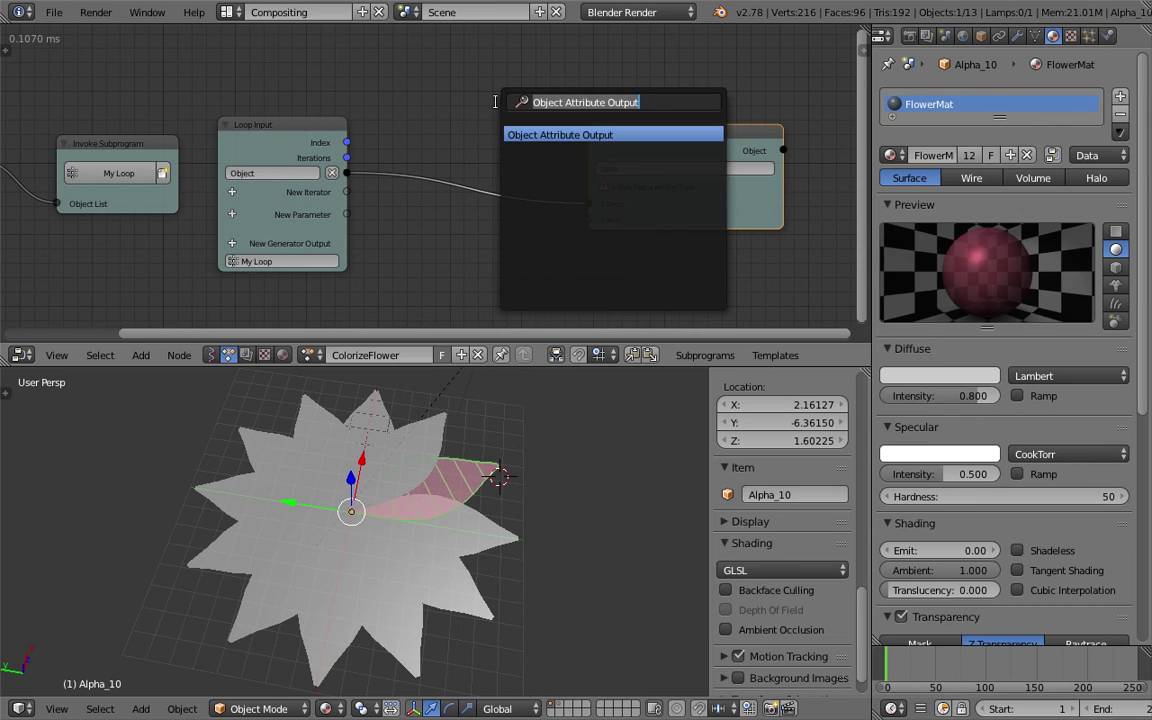
{"action": "type", "text": "combine c"}
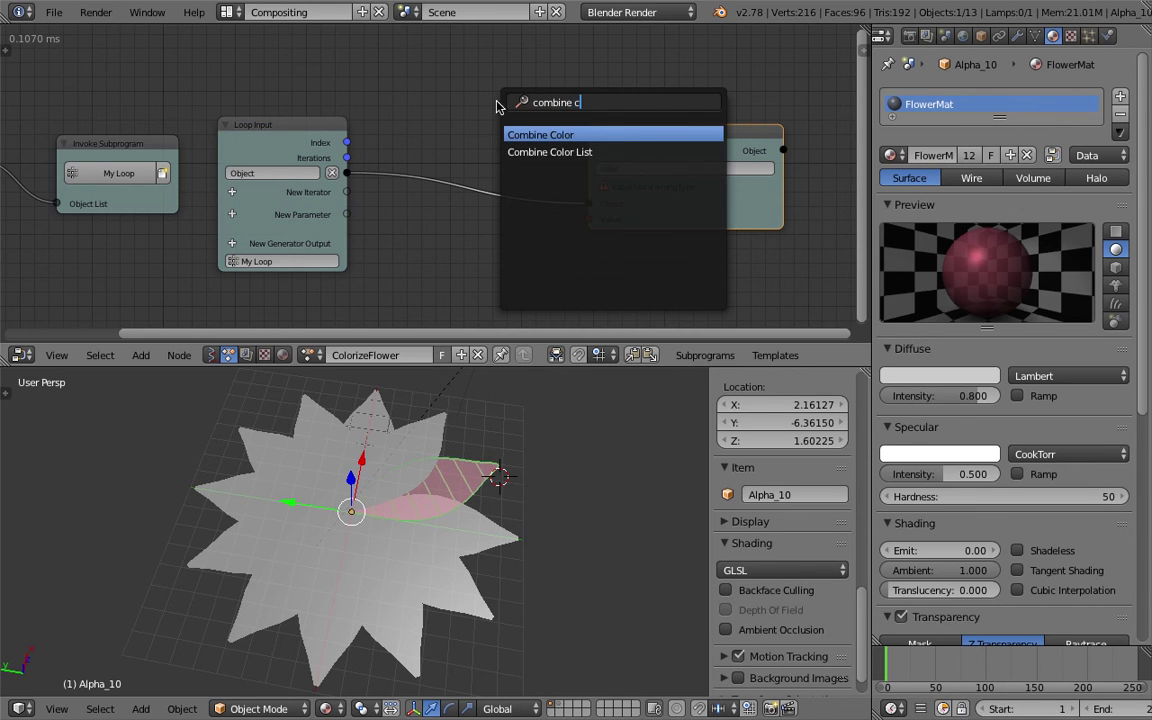
{"action": "key", "text": "Return"}
{"action": "left_click", "coordinate": [473, 50]}
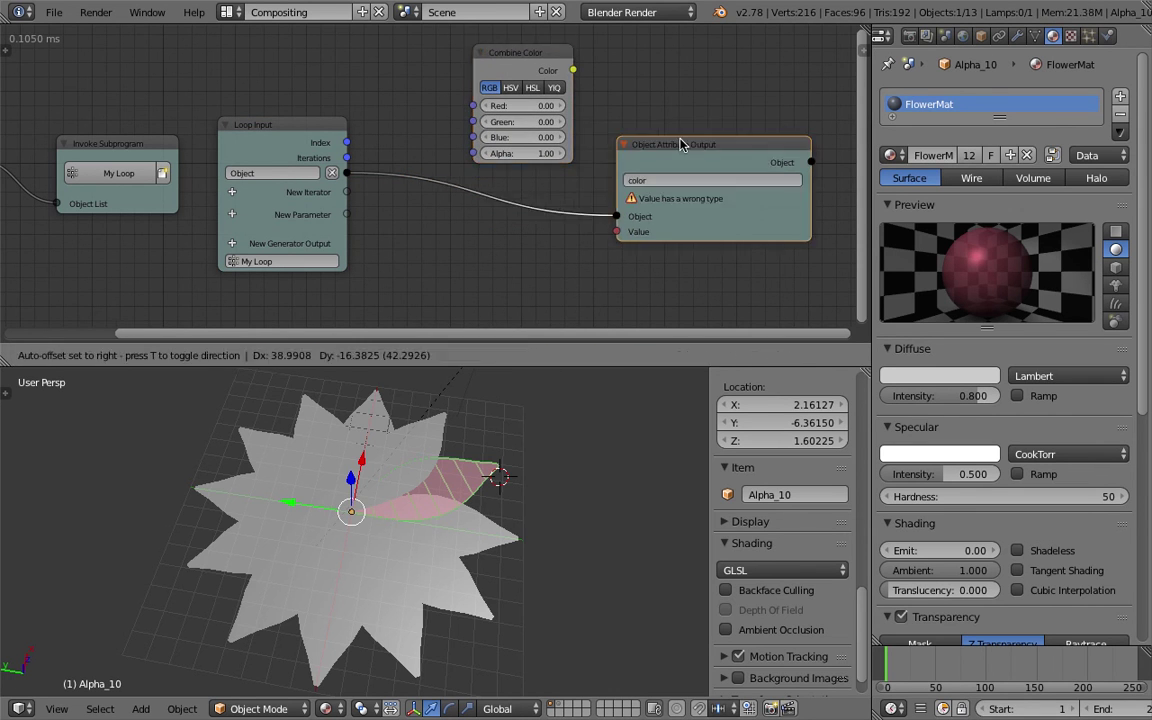
{"action": "left_click_drag", "start_coordinate": [573, 70], "coordinate": [576, 77]}
{"action": "left_click_drag", "start_coordinate": [628, 240], "coordinate": [625, 233]}
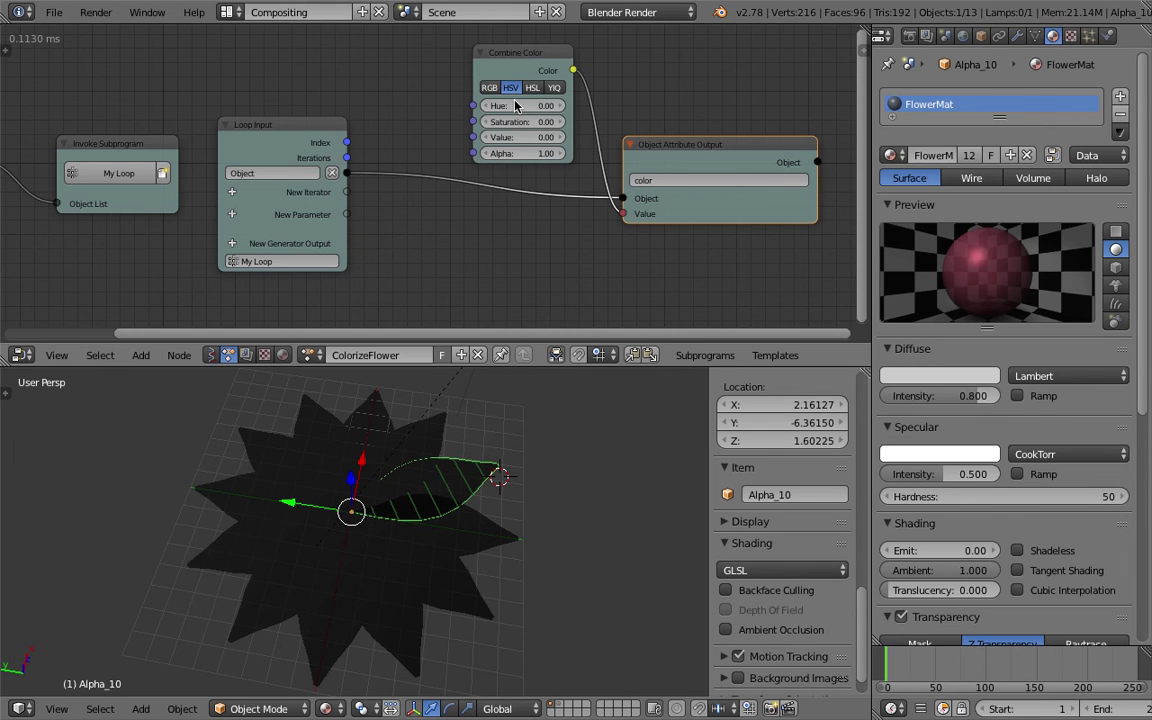
Set Combine Color to hue 2.16, saturation 1.05, value 1.05 and alpha 0.55, and save over the file.
{"action": "left_click_drag", "start_coordinate": [515, 105], "coordinate": [575, 137]}
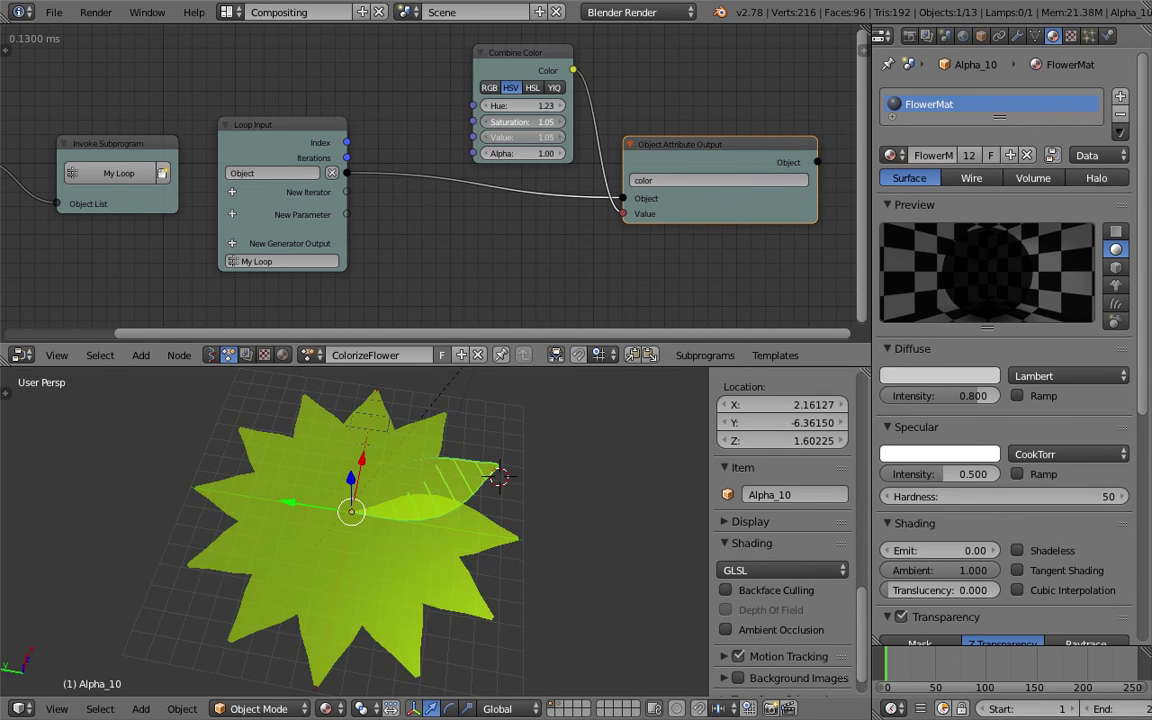
{"action": "left_click_drag", "start_coordinate": [522, 105], "coordinate": [567, 105]}
{"action": "middle_click_drag", "start_coordinate": [452, 486], "coordinate": [420, 496]}
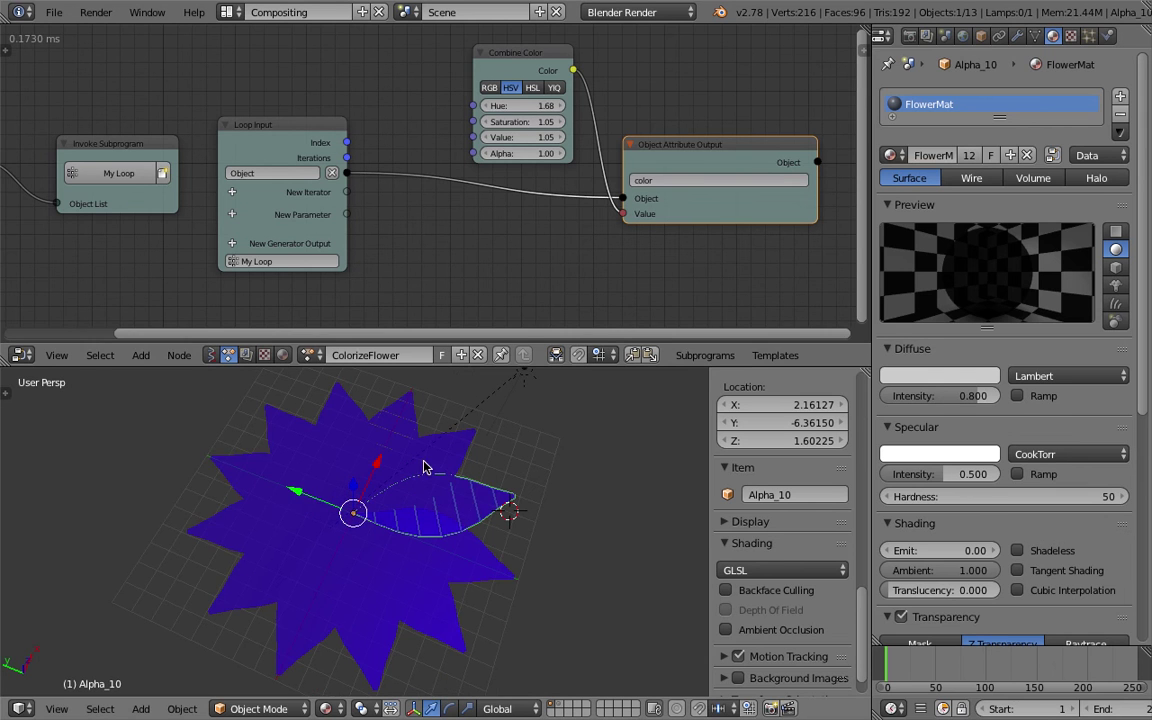
{"action": "left_click_drag", "start_coordinate": [524, 106], "coordinate": [572, 106]}
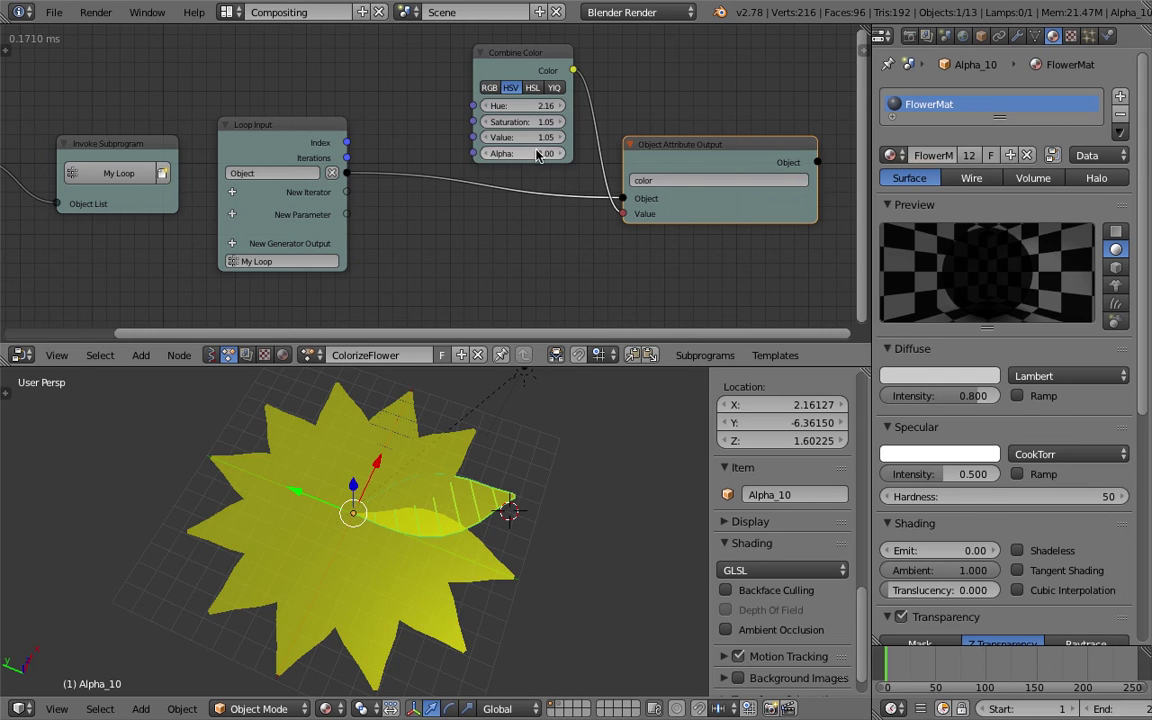
{"action": "left_click_drag", "start_coordinate": [537, 153], "coordinate": [501, 153]}
{"action": "left_click_drag", "start_coordinate": [670, 148], "coordinate": [711, 150]}
{"action": "left_click_drag", "start_coordinate": [540, 57], "coordinate": [581, 57]}
{"action": "key", "text": "ctrl+s"}
{"action": "left_click", "coordinate": [553, 56]}
Add a Multiply Math node between the Loop Input and Combine Color nodes.
{"action": "middle_click_drag", "start_coordinate": [409, 104], "coordinate": [409, 120]}
{"action": "left_click_drag", "start_coordinate": [318, 142], "coordinate": [294, 136]}
{"action": "key", "text": "shift+a"}
{"action": "left_click", "coordinate": [392, 98]}
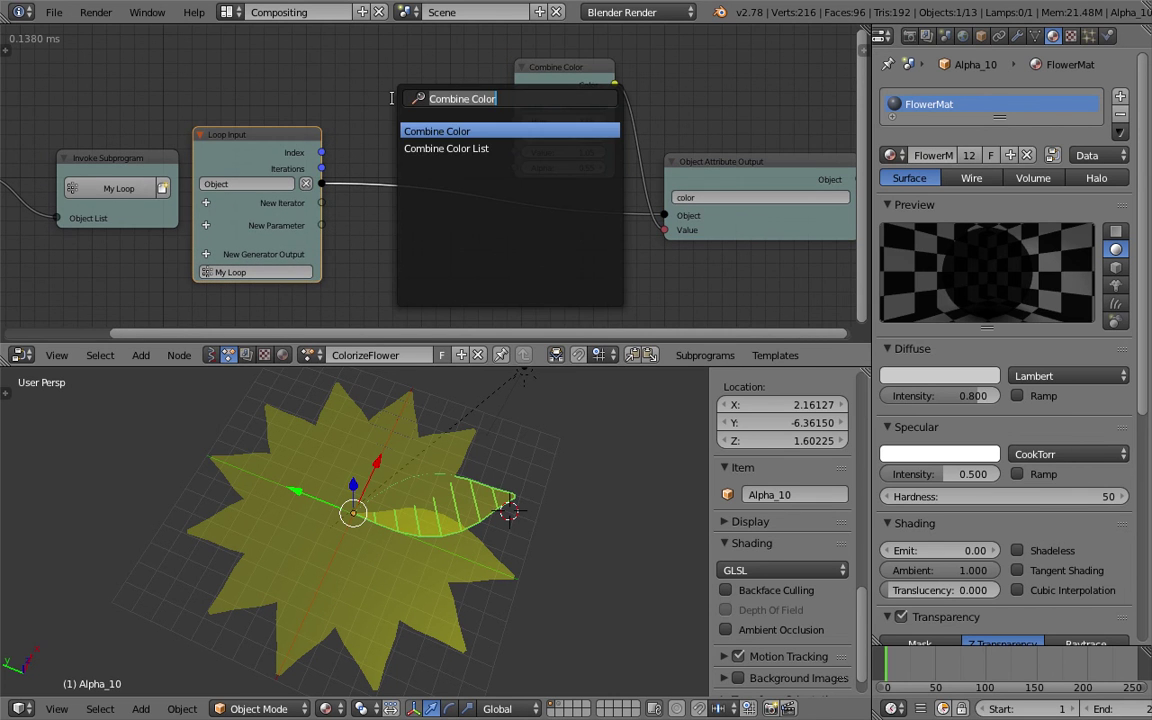
{"action": "type", "text": "math"}
{"action": "key", "text": "Down"}
{"action": "key", "text": "Down"}
{"action": "key", "text": "Down"}
{"action": "key", "text": "Down"}
{"action": "key", "text": "Return"}
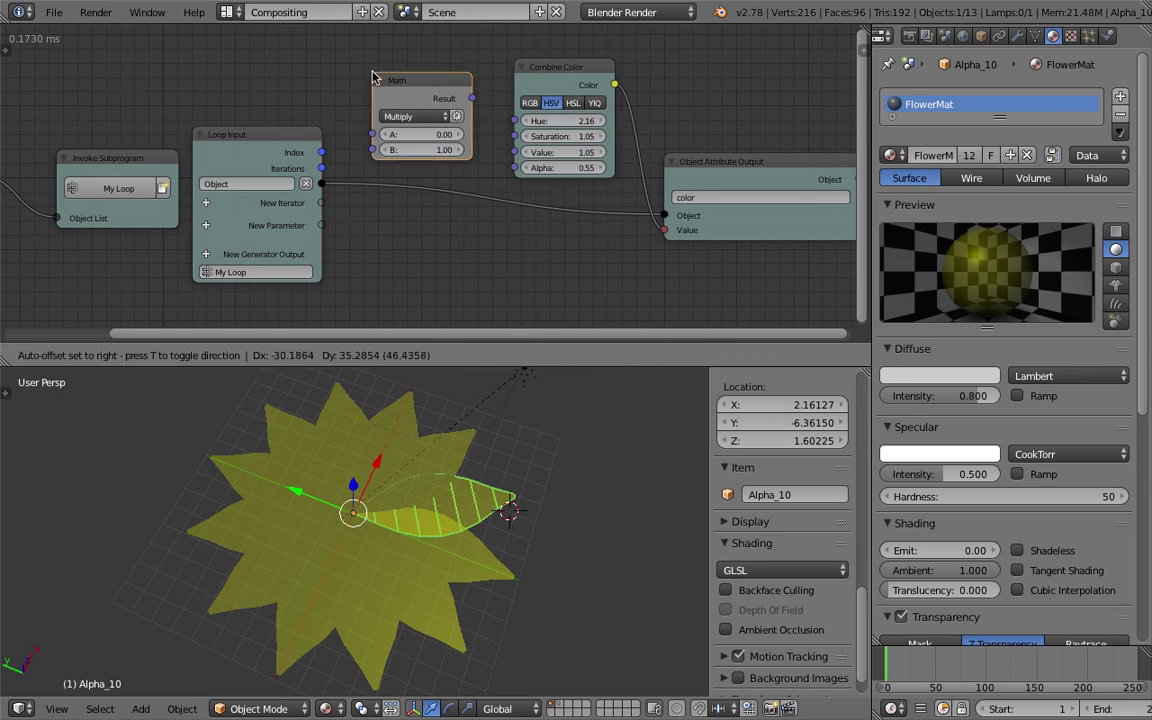
{"action": "left_click", "coordinate": [374, 78]}
Connect the loop's Index and Iterations to Math inputs A and B and its Result to Hue, using the Divide operation.
{"action": "left_click_drag", "start_coordinate": [321, 152], "coordinate": [373, 133]}
{"action": "left_click_drag", "start_coordinate": [321, 168], "coordinate": [374, 148]}
{"action": "left_click_drag", "start_coordinate": [416, 103], "coordinate": [512, 120]}
{"action": "left_click", "coordinate": [395, 113]}
{"action": "left_click", "coordinate": [397, 178]}
Inspect the rainbow-coloured petals from above and save over the file.
{"action": "middle_click_drag", "start_coordinate": [414, 576], "coordinate": [455, 506]}
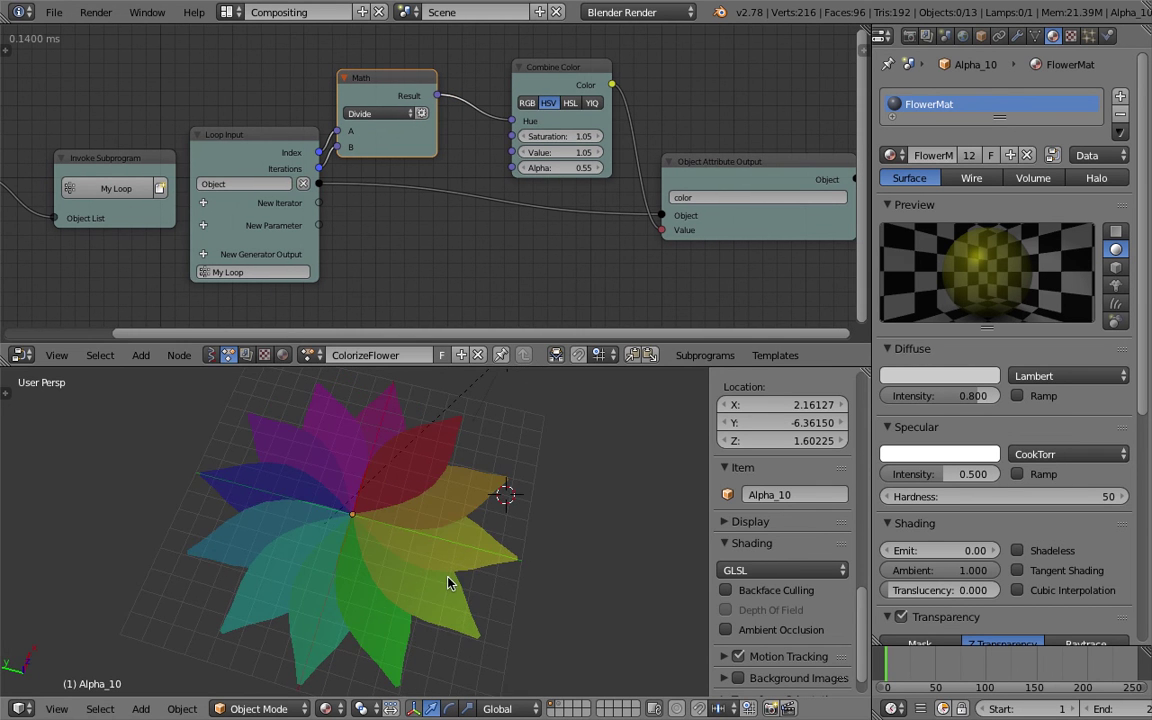
{"action": "scroll", "coordinate": [432, 563], "scroll_direction": "down", "scroll_amount": 3}
{"action": "scroll", "coordinate": [396, 589], "scroll_direction": "up", "scroll_amount": 1}
{"action": "scroll", "coordinate": [390, 583], "scroll_direction": "up", "scroll_amount": 4}
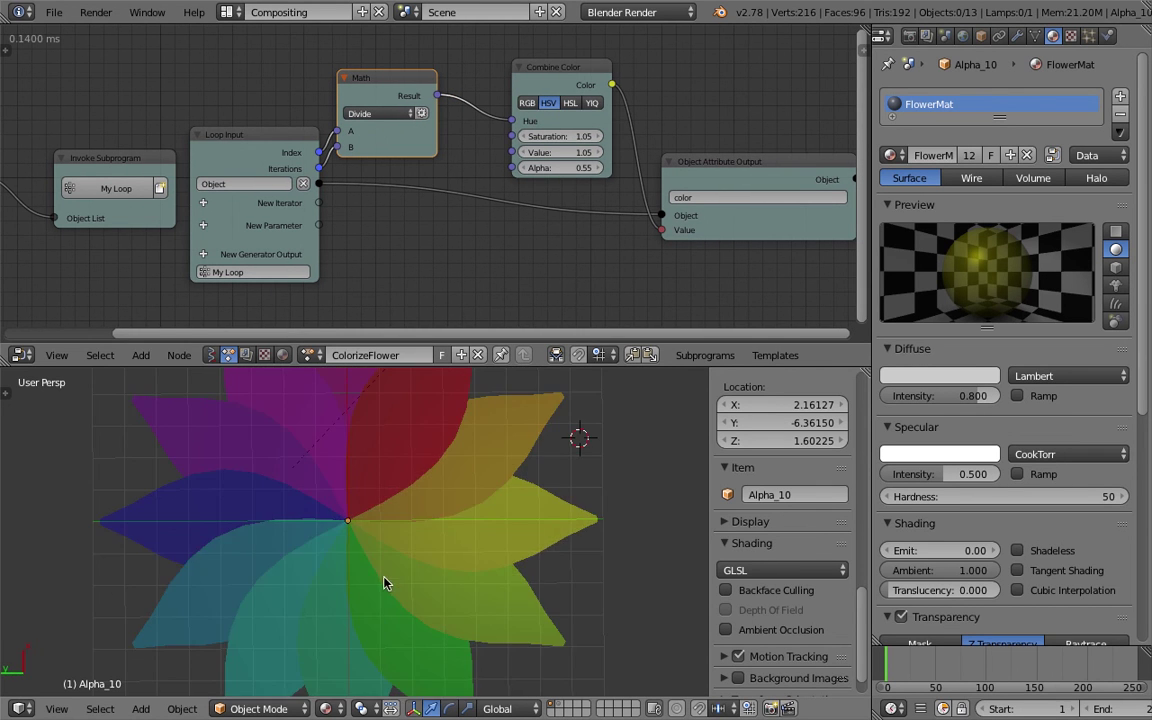
{"action": "key", "text": "ctrl+s"}
{"action": "left_click", "coordinate": [383, 582]}
{"action": "middle_click_drag", "start_coordinate": [356, 570], "coordinate": [377, 583], "text": "shift"}
{"action": "scroll", "coordinate": [421, 530], "scroll_direction": "down", "scroll_amount": 2}
{"action": "key", "text": "ctrl+s"}
{"action": "left_click", "coordinate": [421, 530]}
Switch the 3D viewport to Rendered shading to preview the transparent flower.
{"action": "scroll", "coordinate": [421, 530], "scroll_direction": "down", "scroll_amount": 1}
{"action": "scroll", "coordinate": [403, 536], "scroll_direction": "down", "scroll_amount": 1}
{"action": "left_click", "coordinate": [326, 708]}
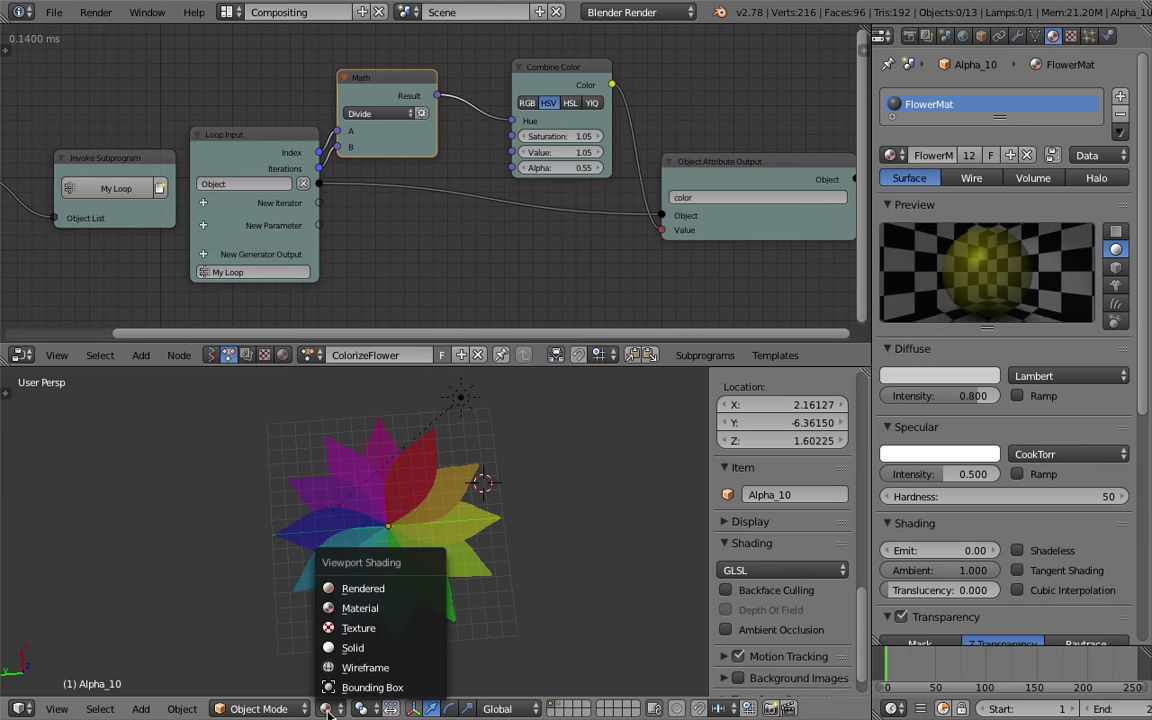
{"action": "left_click", "coordinate": [365, 591]}
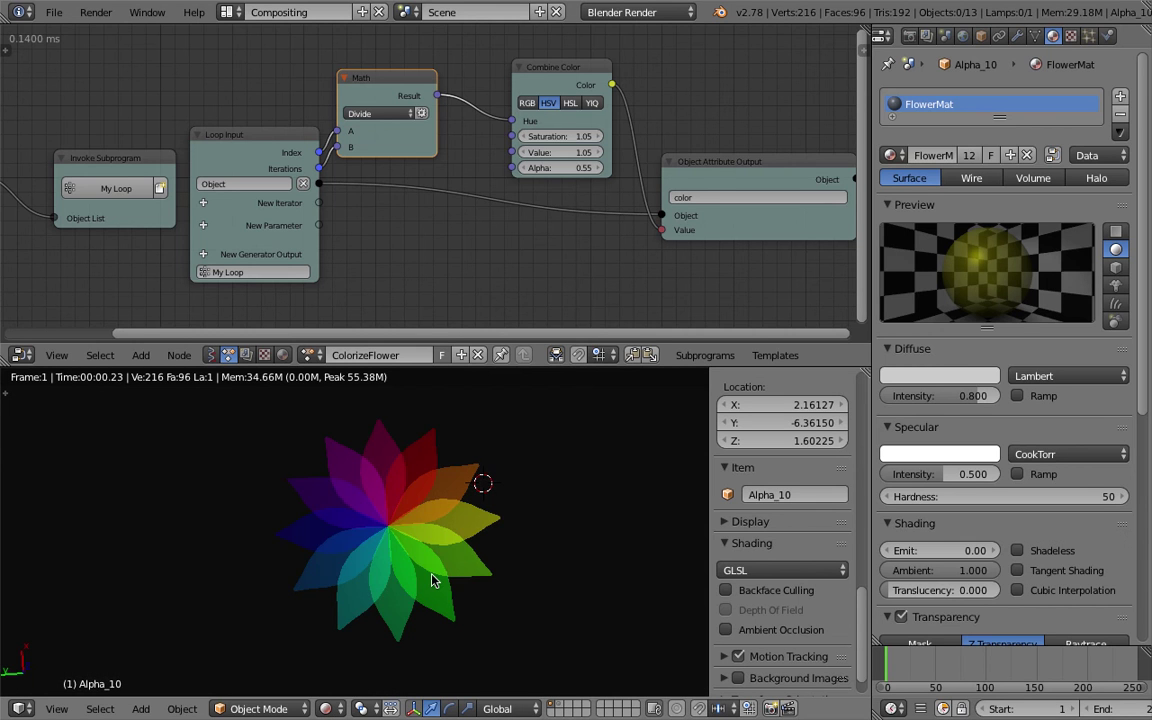
{"action": "middle_click_drag", "start_coordinate": [433, 580], "coordinate": [411, 591]}
Display the FlowerPetal Sverchok tree in the node editor and save over the file.
{"action": "left_click", "coordinate": [211, 355]}
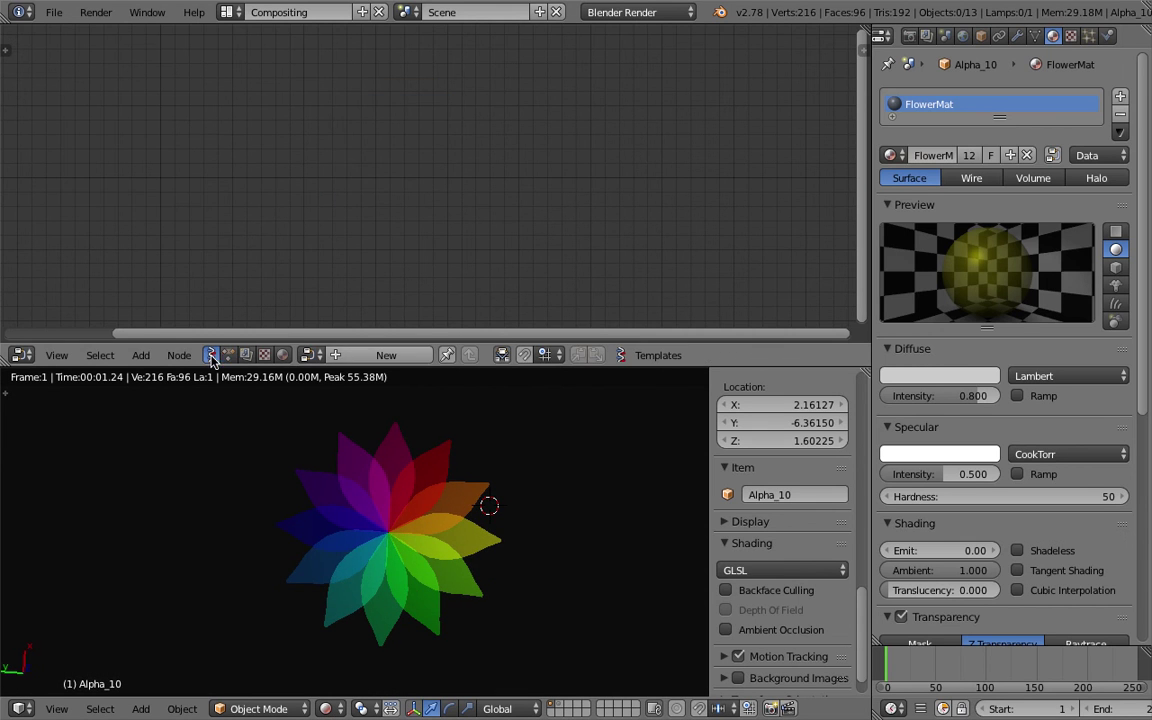
{"action": "left_click", "coordinate": [312, 356]}
{"action": "left_click", "coordinate": [322, 379]}
{"action": "scroll", "coordinate": [296, 257], "scroll_direction": "down", "scroll_amount": 3}
{"action": "middle_click_drag", "start_coordinate": [260, 177], "coordinate": [522, 279]}
{"action": "middle_click_drag", "start_coordinate": [352, 151], "coordinate": [428, 183]}
{"action": "middle_click_drag", "start_coordinate": [257, 185], "coordinate": [455, 198]}
{"action": "key", "text": "ctrl+s"}
{"action": "left_click", "coordinate": [455, 198]}
Lower the integer node feeding the range count to 4, and raise it back up to 8.
{"action": "scroll", "coordinate": [445, 206], "scroll_direction": "up", "scroll_amount": 4}
{"action": "middle_click_drag", "start_coordinate": [169, 171], "coordinate": [355, 170]}
{"action": "scroll", "coordinate": [404, 176], "scroll_direction": "up", "scroll_amount": 2}
{"action": "mouse_move", "coordinate": [477, 181]}
{"action": "left_mouse_down"}
{"action": "mouse_move", "coordinate": [507, 181]}
{"action": "mouse_move", "coordinate": [486, 180]}
{"action": "left_mouse_up"}
{"action": "middle_click_drag", "start_coordinate": [190, 231], "coordinate": [516, 151]}
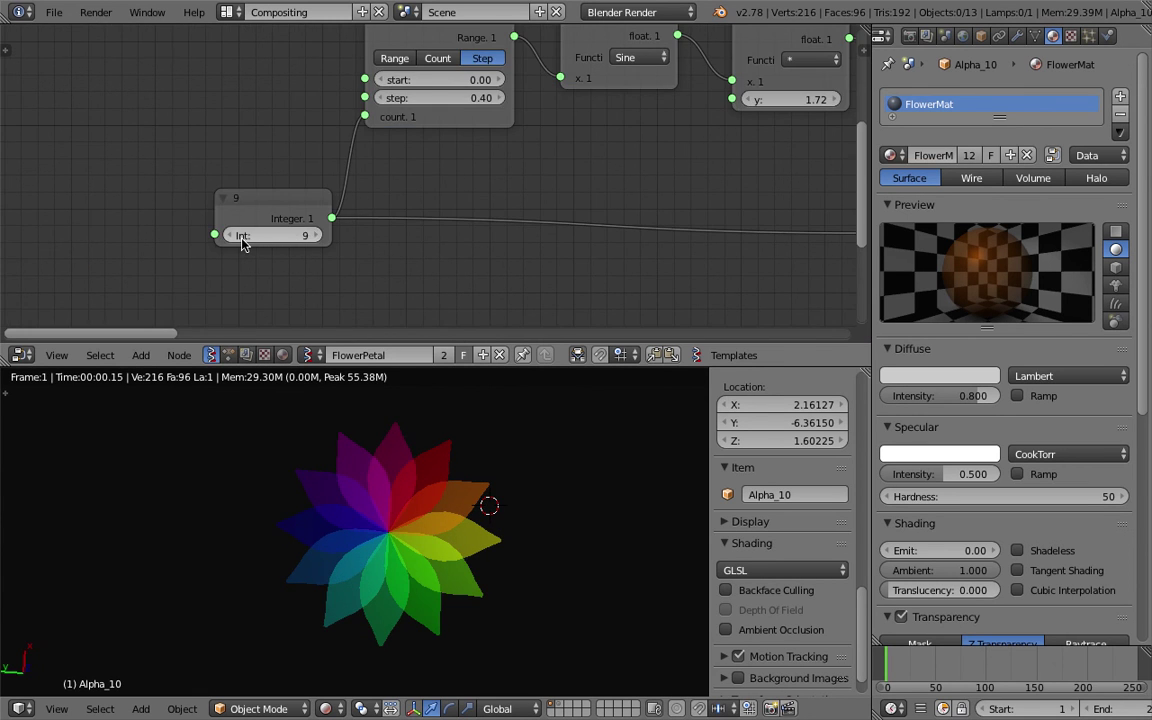
{"action": "scroll", "coordinate": [231, 244], "scroll_direction": "down", "scroll_amount": 6, "text": "ctrl"}
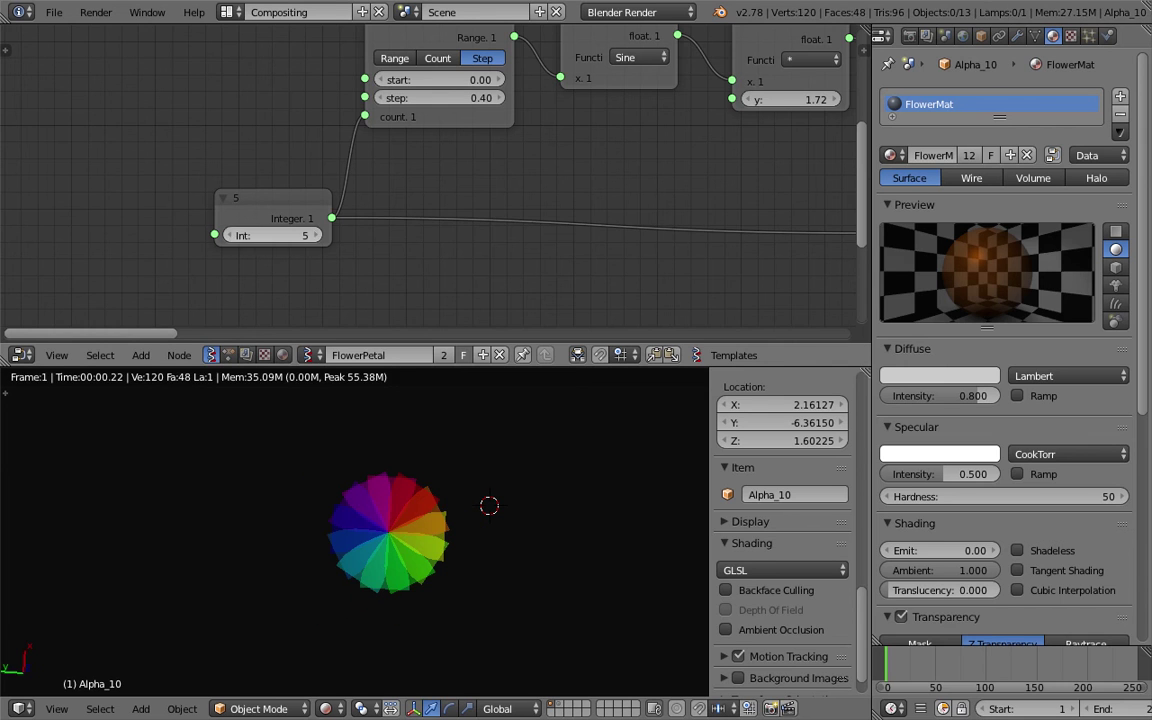
{"action": "left_click", "coordinate": [312, 238]}
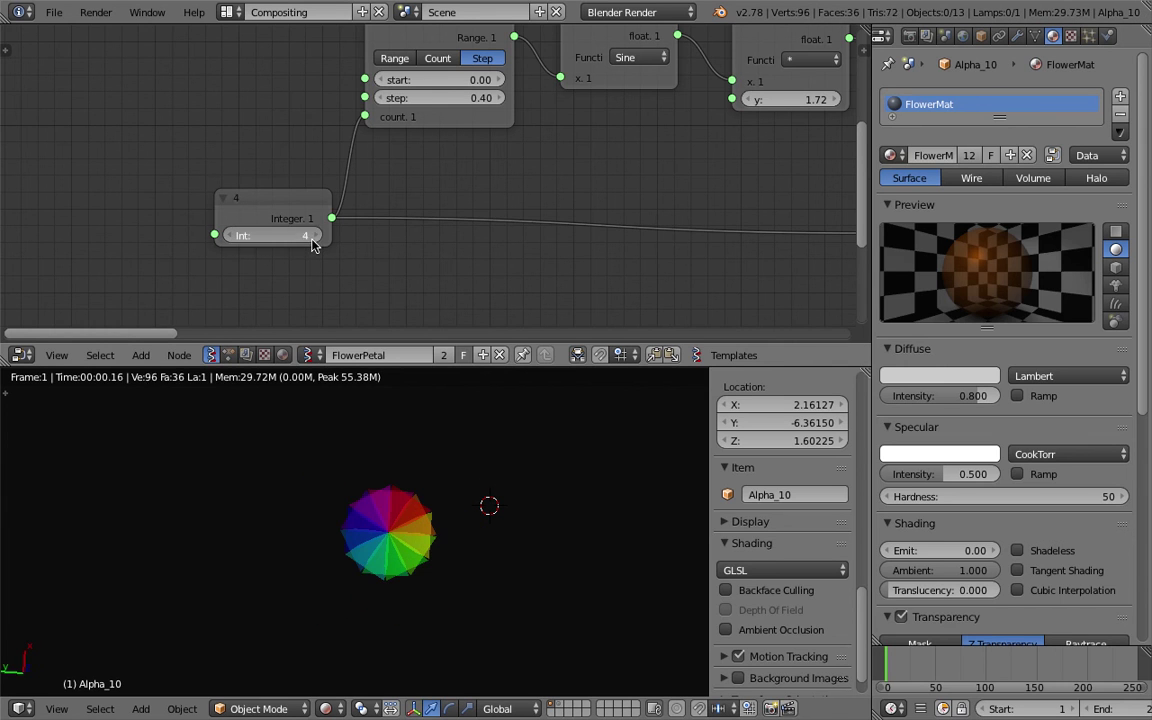
{"action": "left_click", "coordinate": [312, 238]}
{"action": "left_click", "coordinate": [312, 238]}
{"action": "left_click", "coordinate": [312, 238]}
{"action": "left_click", "coordinate": [312, 238]}
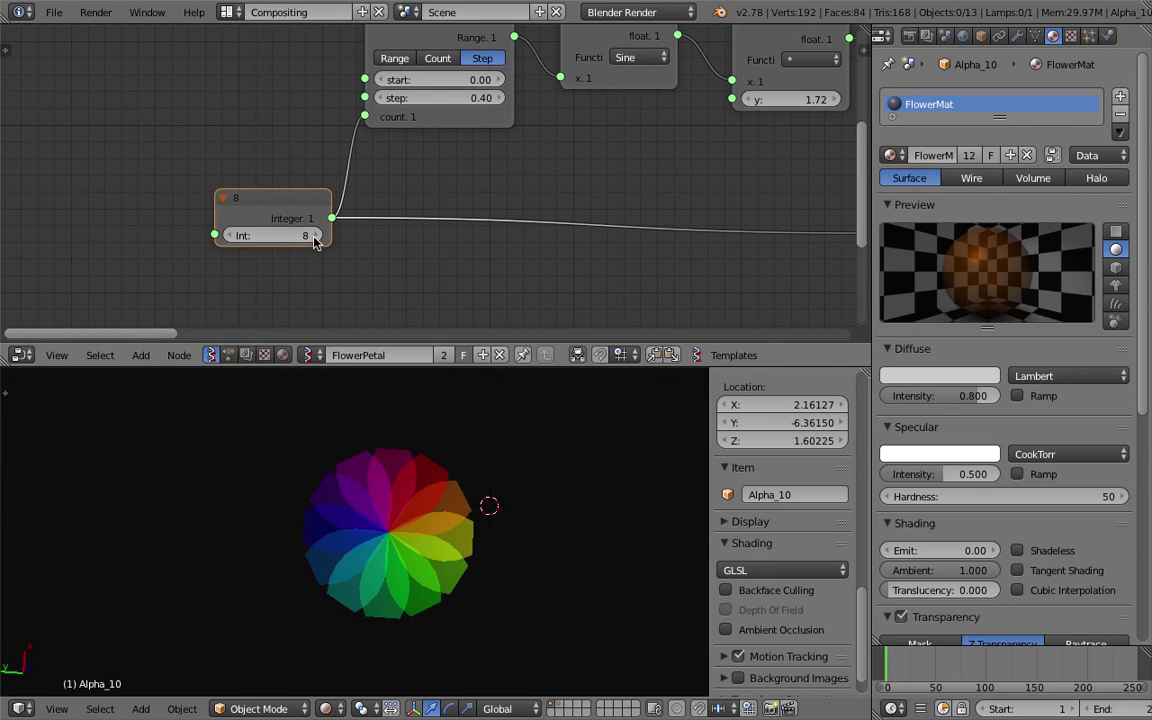
Set the integer node feeding the petal's range count to 9 and save over the file.
{"action": "left_click", "coordinate": [312, 238]}
{"action": "middle_click_drag", "start_coordinate": [518, 124], "coordinate": [496, 131]}
{"action": "key", "text": "ctrl+s"}
{"action": "left_click", "coordinate": [496, 131]}
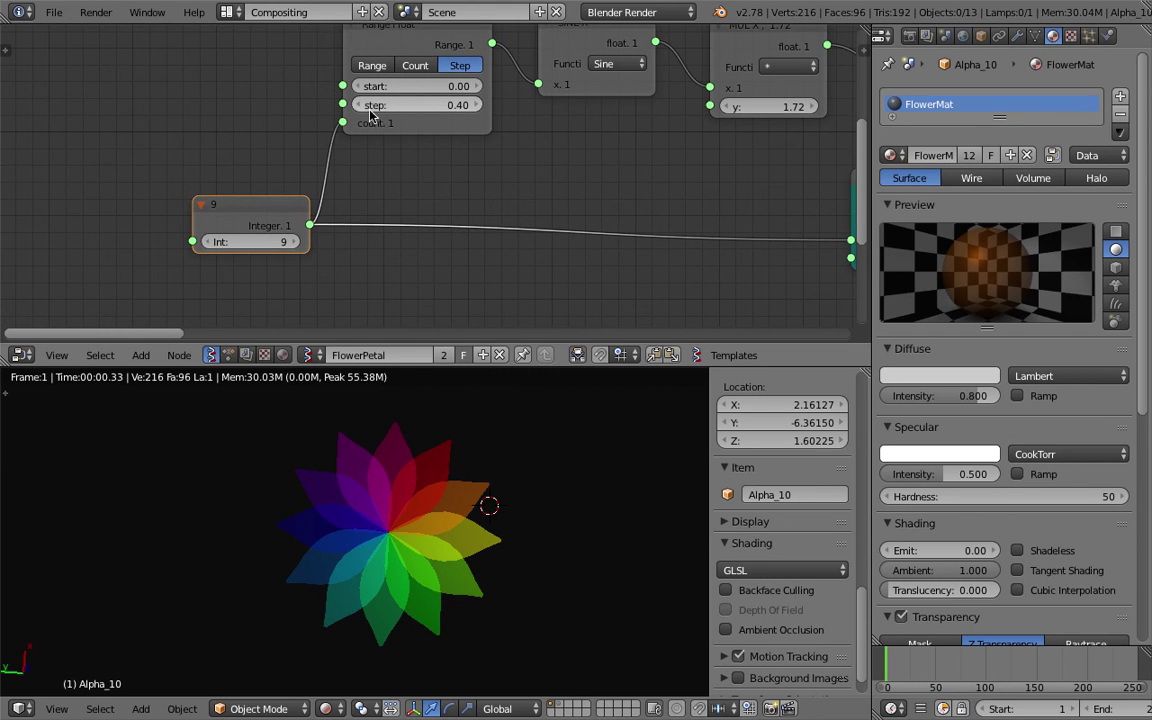
Try lowering the step of the petal's Range Float node to about 0.31.
{"action": "left_click", "coordinate": [360, 106]}
{"action": "left_click", "coordinate": [358, 106]}
{"action": "left_click", "coordinate": [358, 106]}
{"action": "left_click", "coordinate": [358, 106]}
{"action": "left_click", "coordinate": [358, 106]}
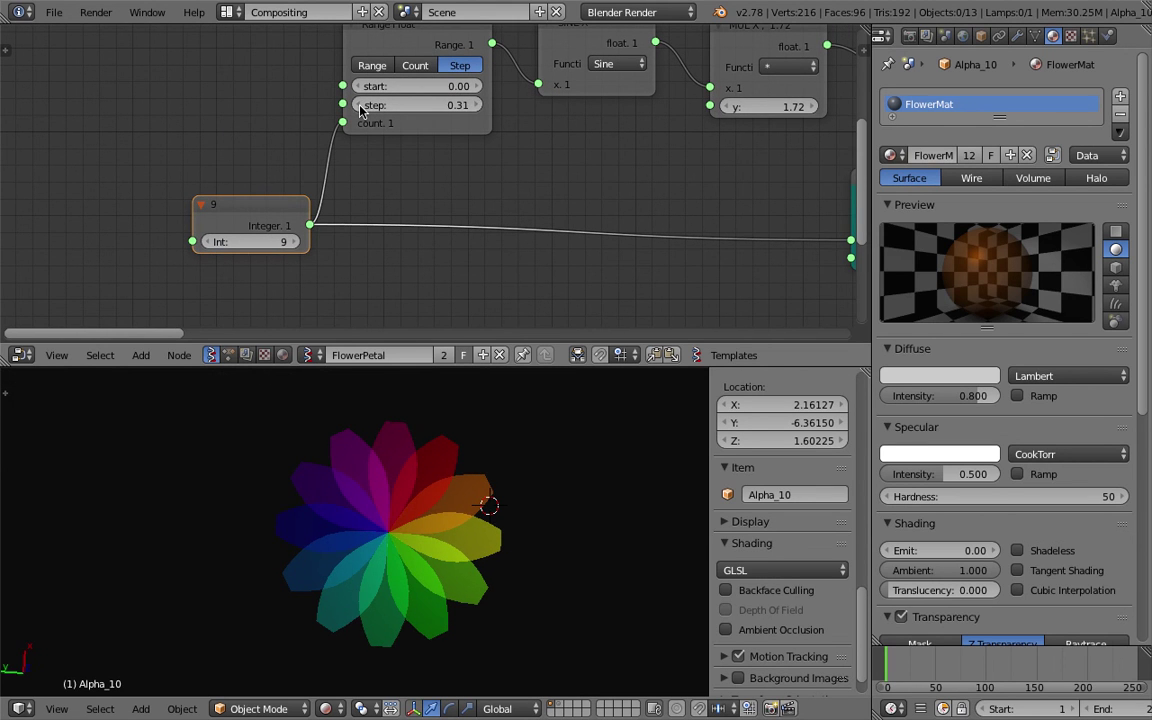
{"action": "left_click", "coordinate": [358, 106]}
{"action": "left_click", "coordinate": [358, 106]}
Raise the petal's Range Float step to 0.43, and bring it back down to 0.40.
{"action": "left_click", "coordinate": [475, 106]}
{"action": "left_click", "coordinate": [475, 106]}
{"action": "left_click", "coordinate": [475, 106]}
{"action": "left_click", "coordinate": [475, 106]}
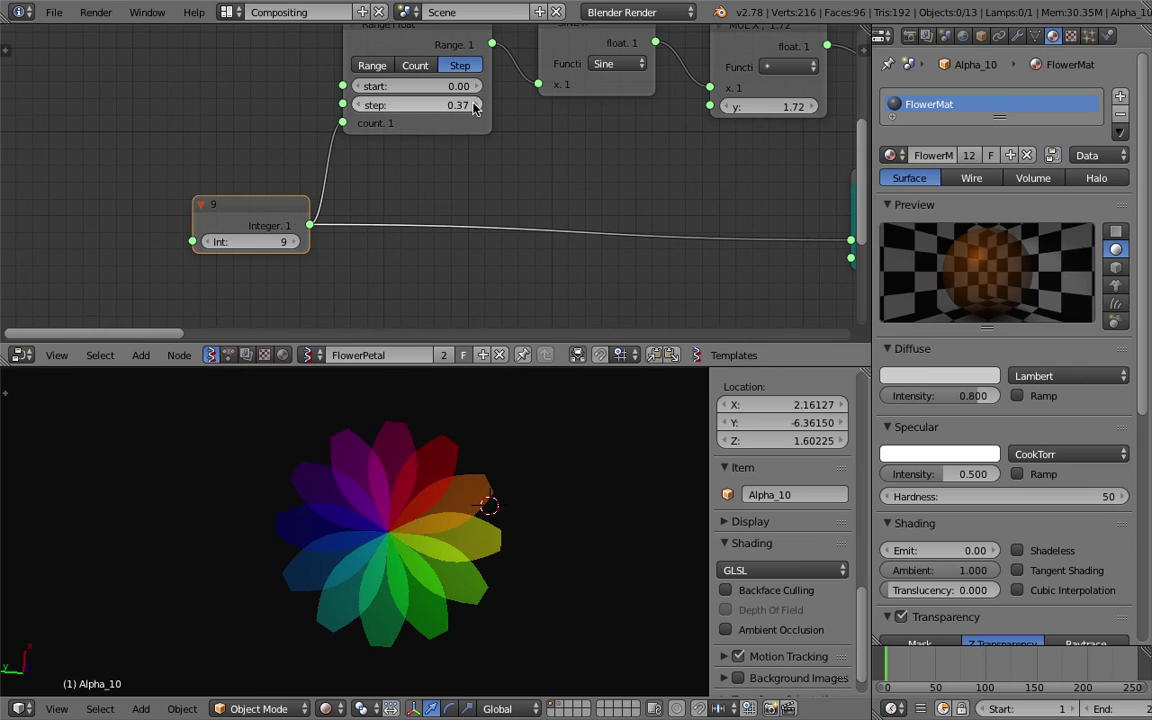
{"action": "left_click", "coordinate": [475, 106]}
{"action": "left_click", "coordinate": [475, 106]}
{"action": "left_click", "coordinate": [475, 106]}
{"action": "left_click", "coordinate": [475, 106]}
{"action": "left_click", "coordinate": [475, 106]}
{"action": "left_click", "coordinate": [475, 106]}
{"action": "left_click", "coordinate": [475, 106]}
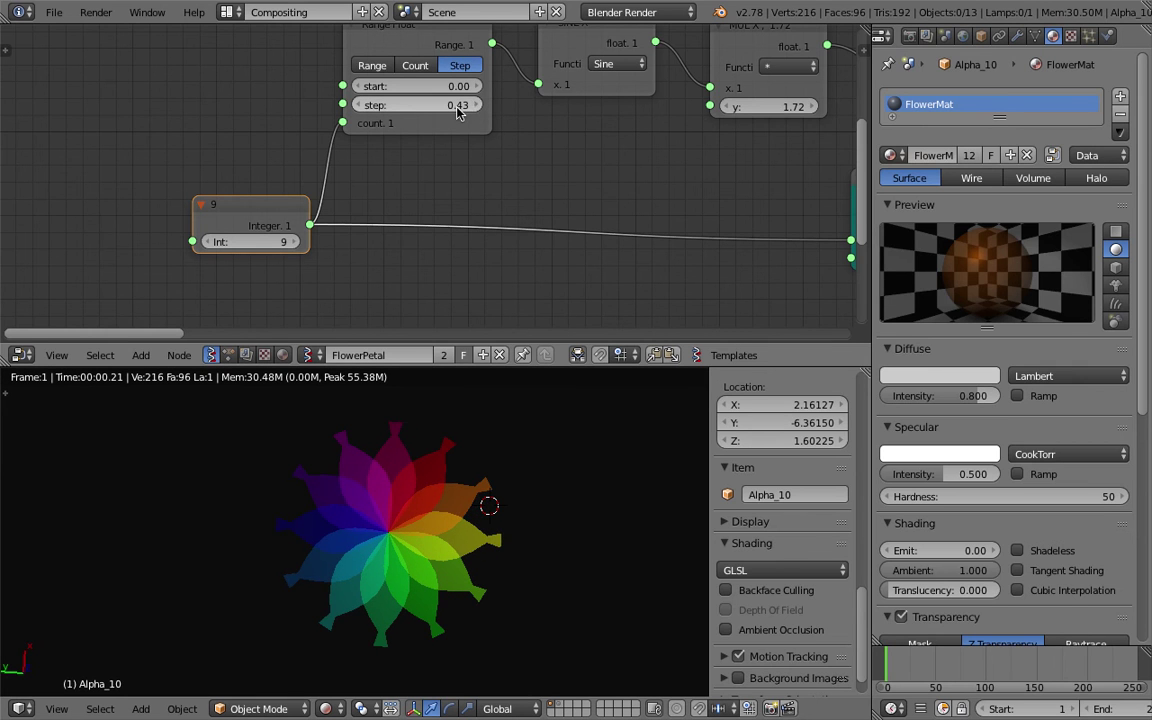
{"action": "left_click", "coordinate": [360, 106]}
{"action": "left_click", "coordinate": [360, 106]}
{"action": "left_click", "coordinate": [360, 106]}
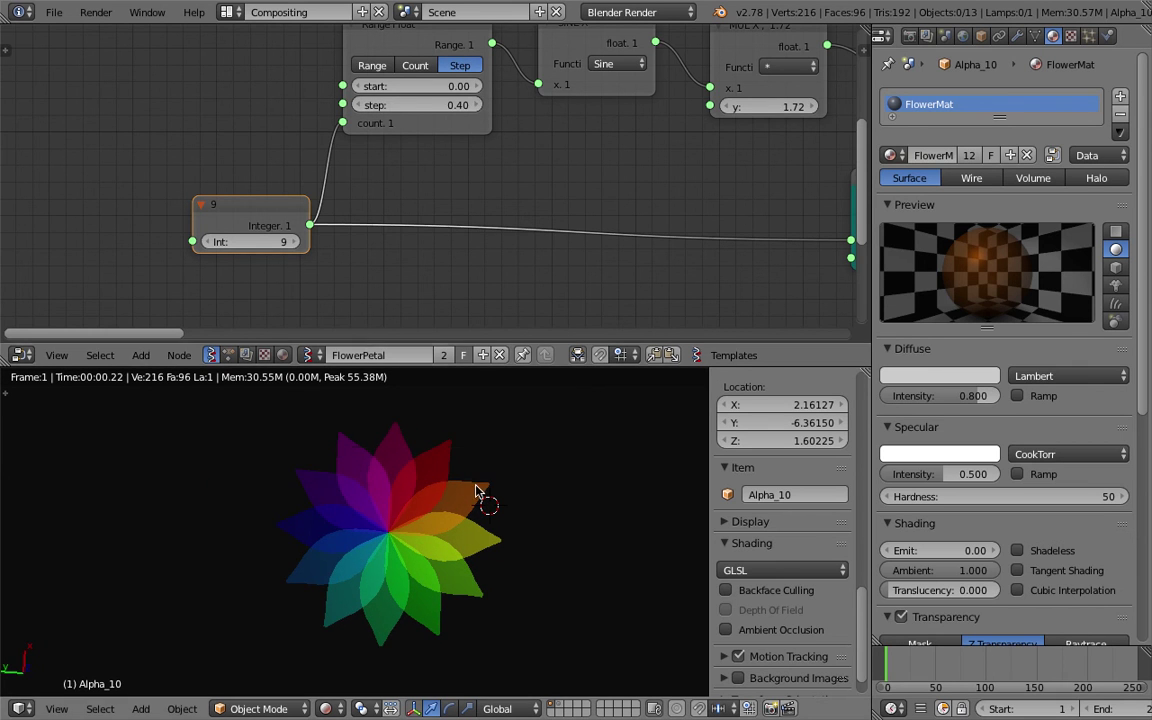
Set the Step of the petal's Line node to 0.70.
{"action": "middle_click_drag", "start_coordinate": [713, 159], "coordinate": [409, 134]}
{"action": "middle_click_drag", "start_coordinate": [559, 213], "coordinate": [424, 216]}
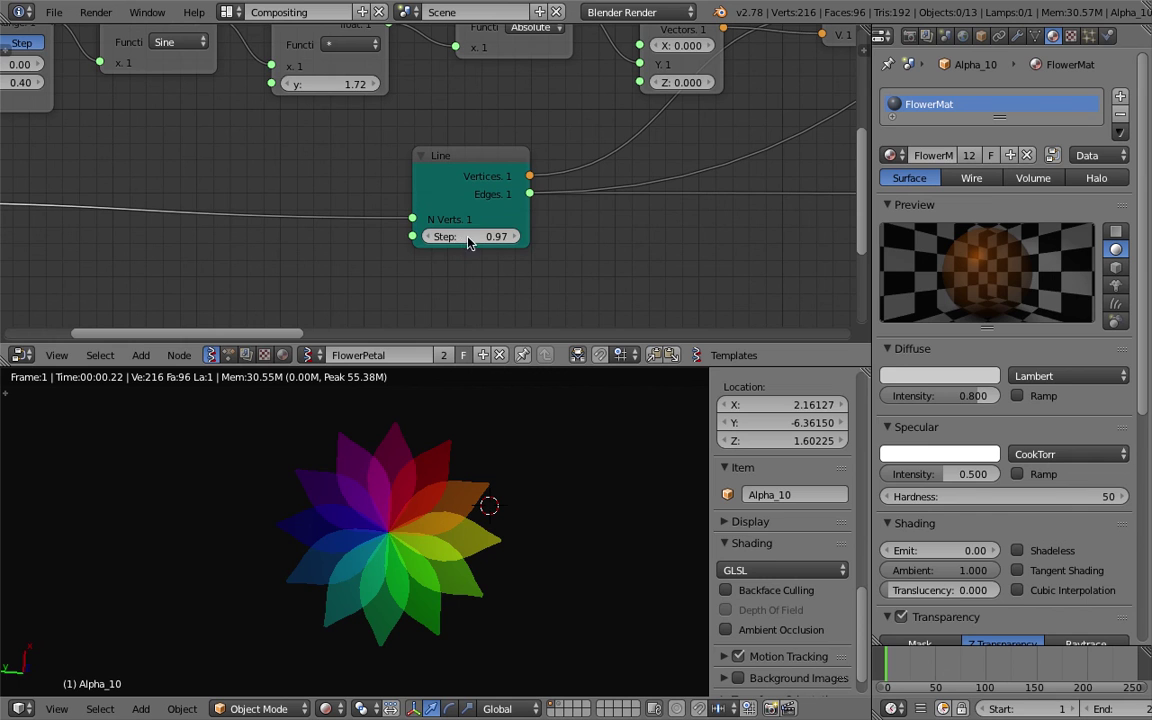
{"action": "mouse_move", "coordinate": [468, 242]}
{"action": "left_mouse_down"}
{"action": "mouse_move", "coordinate": [400, 236]}
{"action": "mouse_move", "coordinate": [469, 236]}
{"action": "left_mouse_up"}
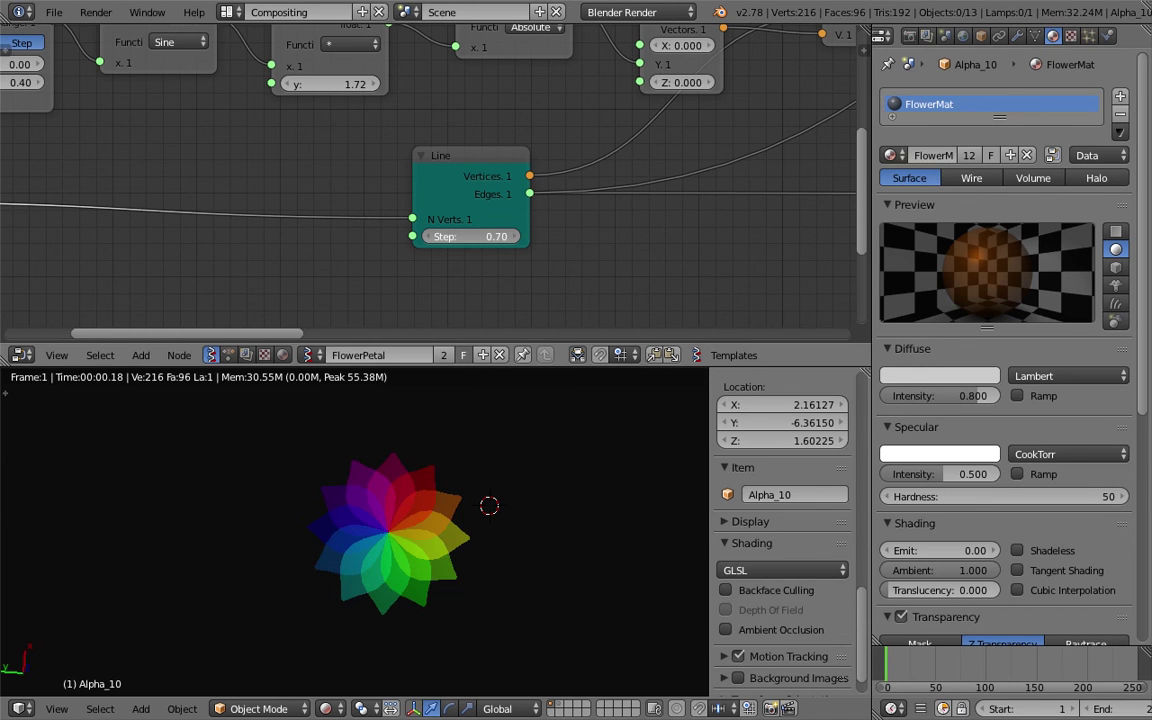
Set the integer node controlling the number of petals to 25, and lower it to 24.
{"action": "middle_click_drag", "start_coordinate": [659, 203], "coordinate": [300, 188]}
{"action": "middle_click_drag", "start_coordinate": [662, 155], "coordinate": [355, 190]}
{"action": "middle_click_drag", "start_coordinate": [651, 166], "coordinate": [130, 228]}
{"action": "middle_click_drag", "start_coordinate": [680, 199], "coordinate": [322, 216]}
{"action": "middle_click_drag", "start_coordinate": [510, 263], "coordinate": [489, 67]}
{"action": "scroll", "coordinate": [437, 82], "scroll_direction": "down", "scroll_amount": 2}
{"action": "middle_click_drag", "start_coordinate": [227, 216], "coordinate": [352, 186]}
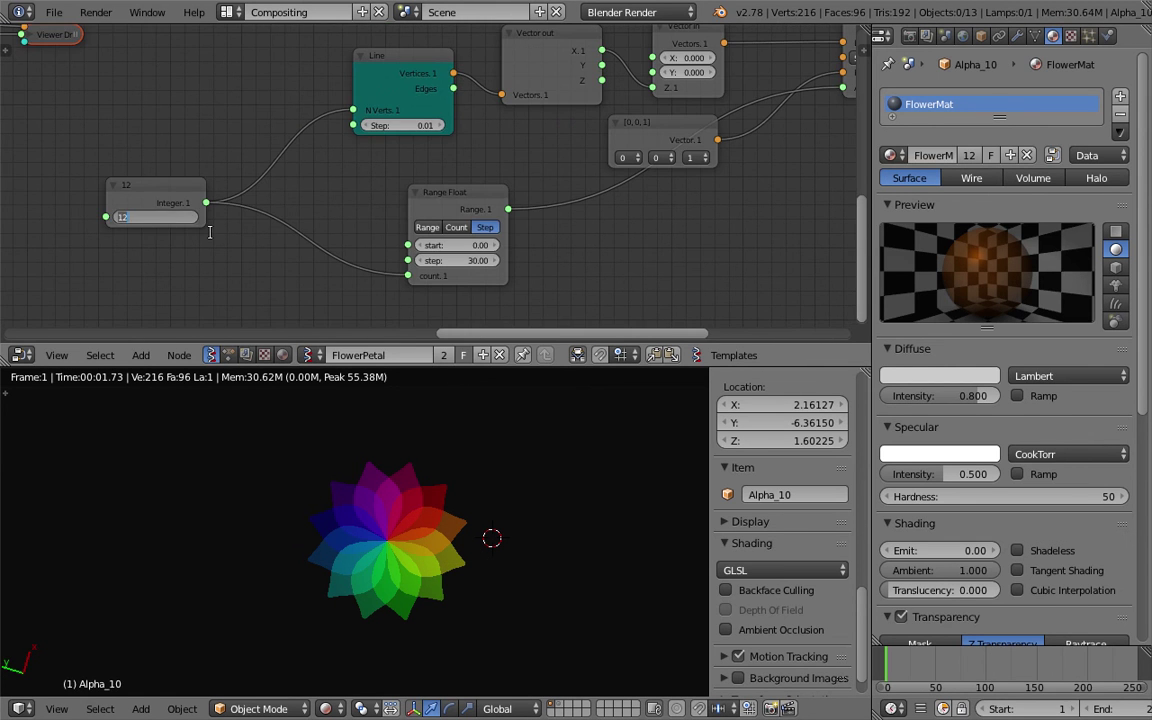
{"action": "type", "text": "25"}
{"action": "key", "text": "Return"}
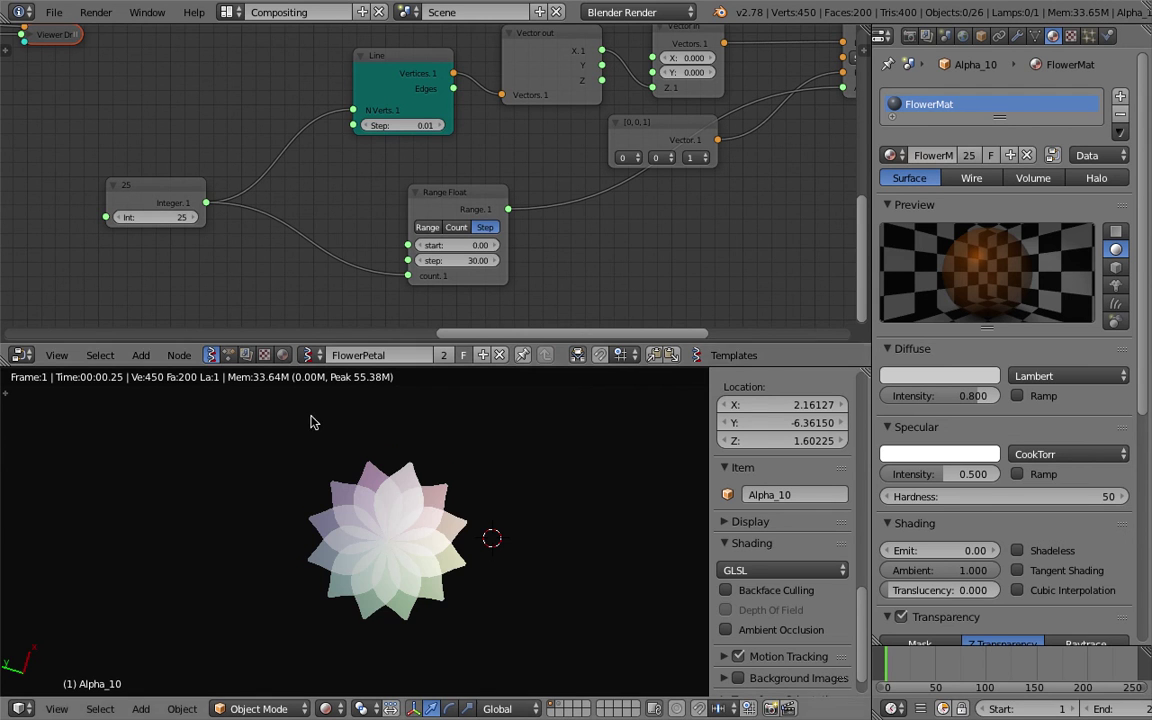
{"action": "key", "text": "Return"}
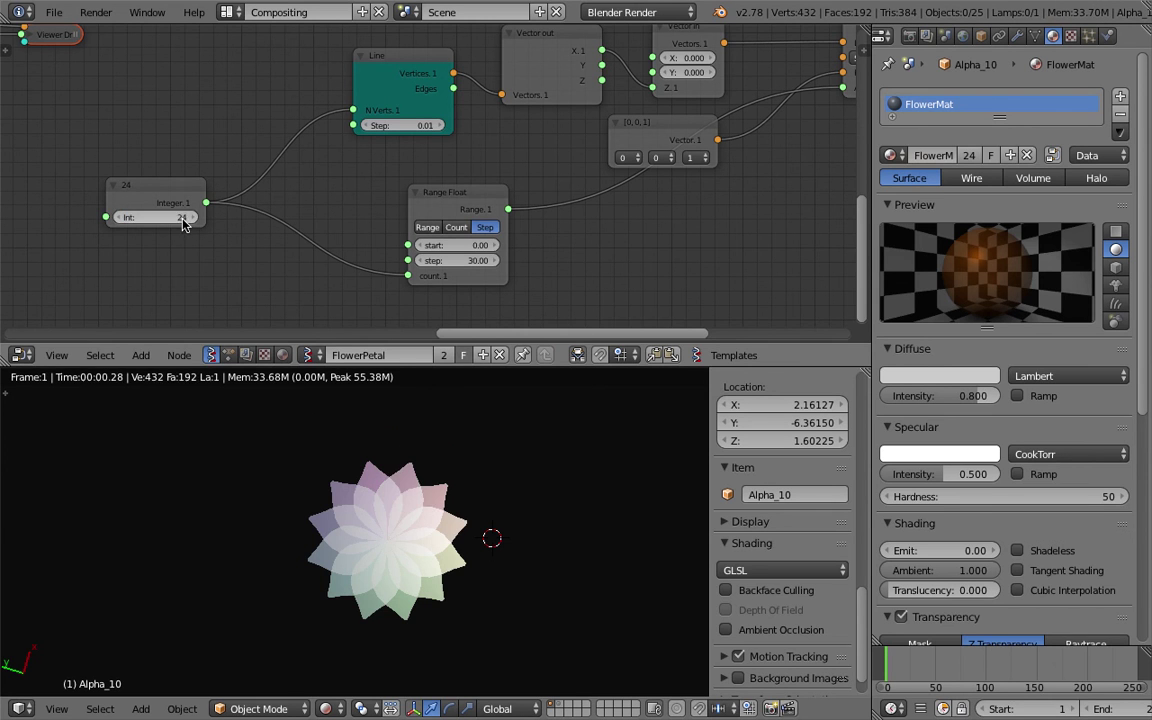
Save over the file twice while checking the flower up close in the rendered viewport.
{"action": "key", "text": "ctrl+s"}
{"action": "left_click", "coordinate": [324, 367]}
{"action": "scroll", "coordinate": [427, 500], "scroll_direction": "up", "scroll_amount": 1}
{"action": "middle_click_drag", "start_coordinate": [440, 548], "coordinate": [430, 550]}
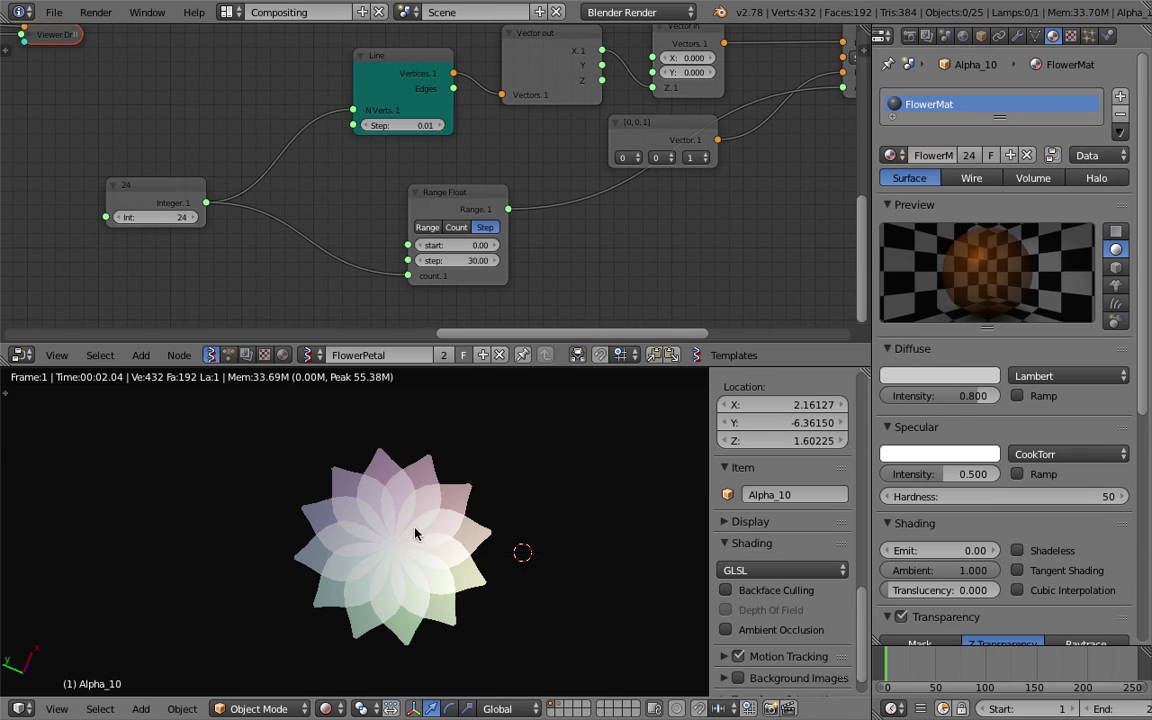
{"action": "key", "text": "ctrl+s"}
{"action": "left_click", "coordinate": [249, 281]}
Set the petal count integer to 30 and the rotation Range Float's step to 12.
{"action": "scroll", "coordinate": [334, 273], "scroll_direction": "up", "scroll_amount": 2}
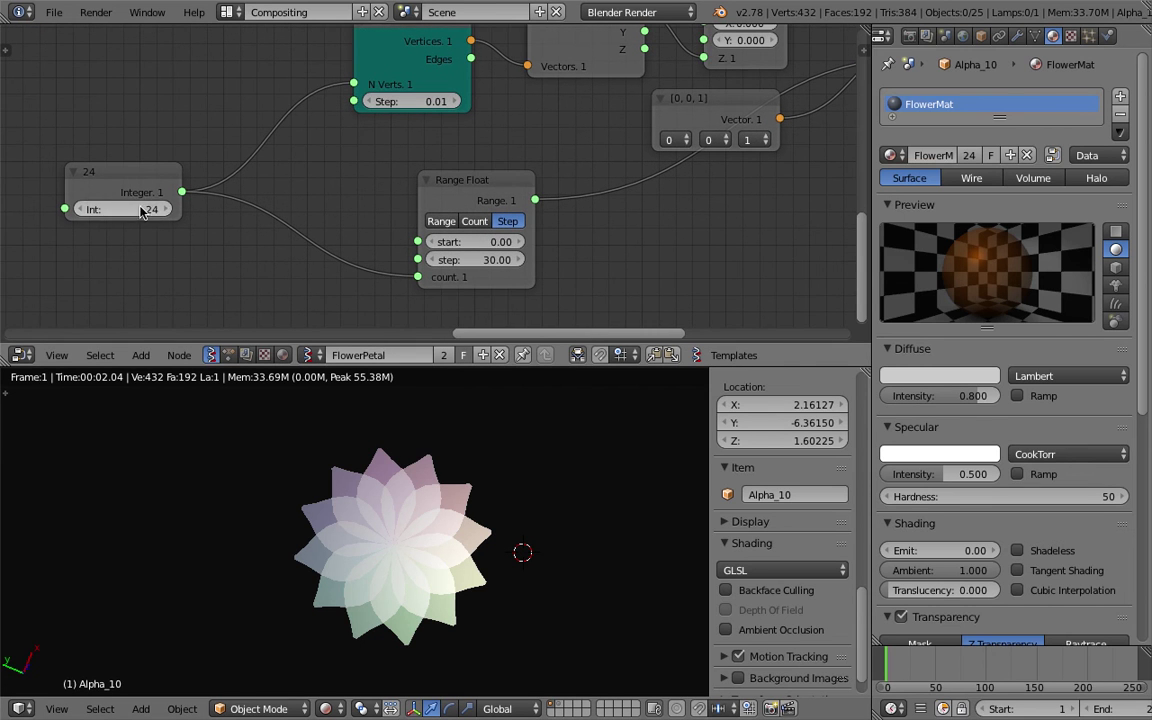
{"action": "left_click", "coordinate": [153, 209]}
{"action": "type", "text": "30"}
{"action": "key", "text": "Return"}
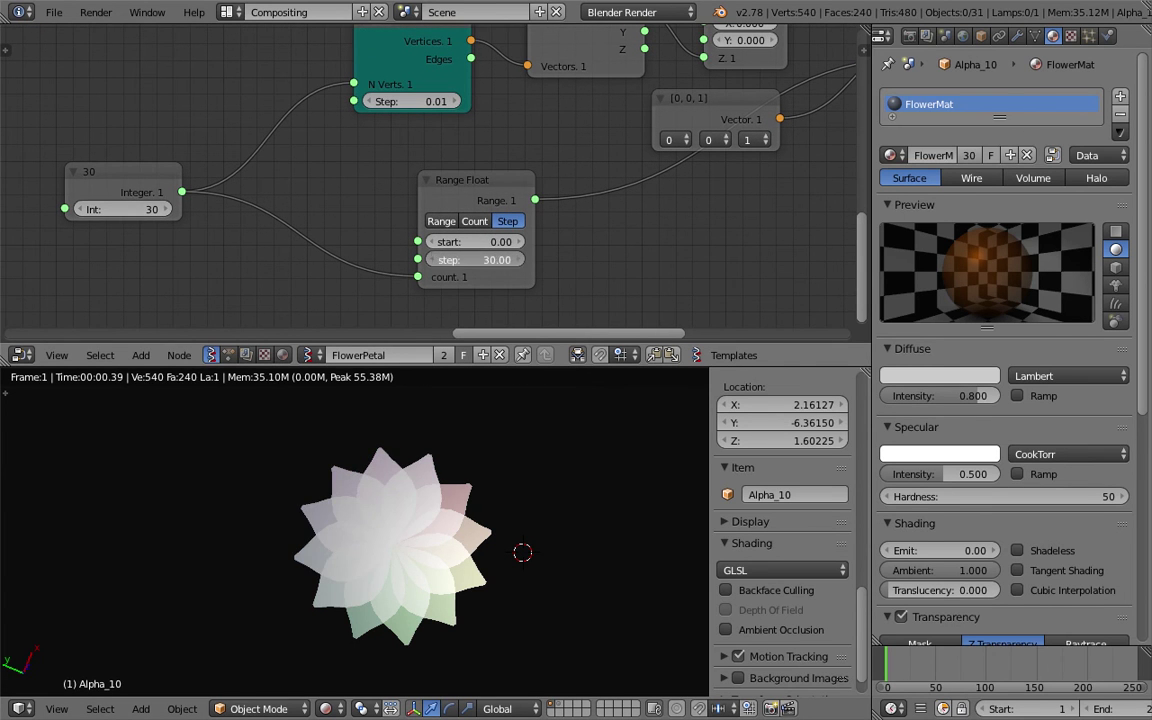
{"action": "type", "text": "12"}
{"action": "key", "text": "Return"}
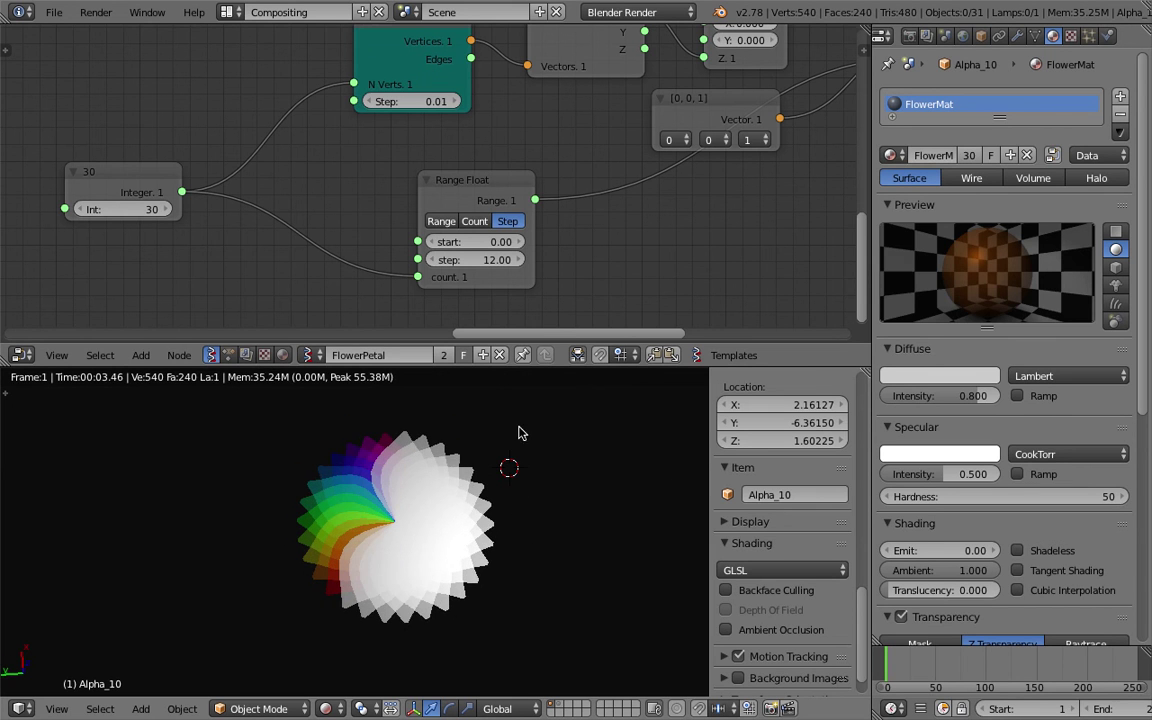
Move the timeline to frame 27 to refresh the colours of all the petals.
{"action": "left_click", "coordinate": [897, 664]}
{"action": "left_click", "coordinate": [913, 664]}
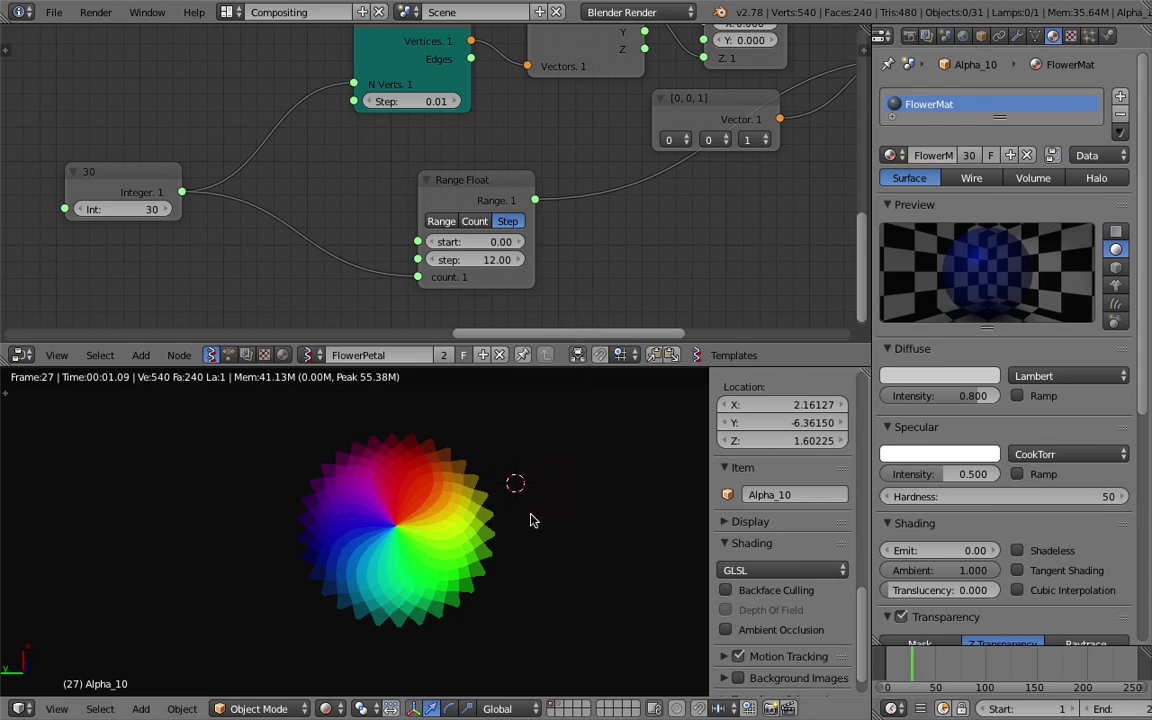
{"action": "scroll", "coordinate": [530, 518], "scroll_direction": "up", "scroll_amount": 2}
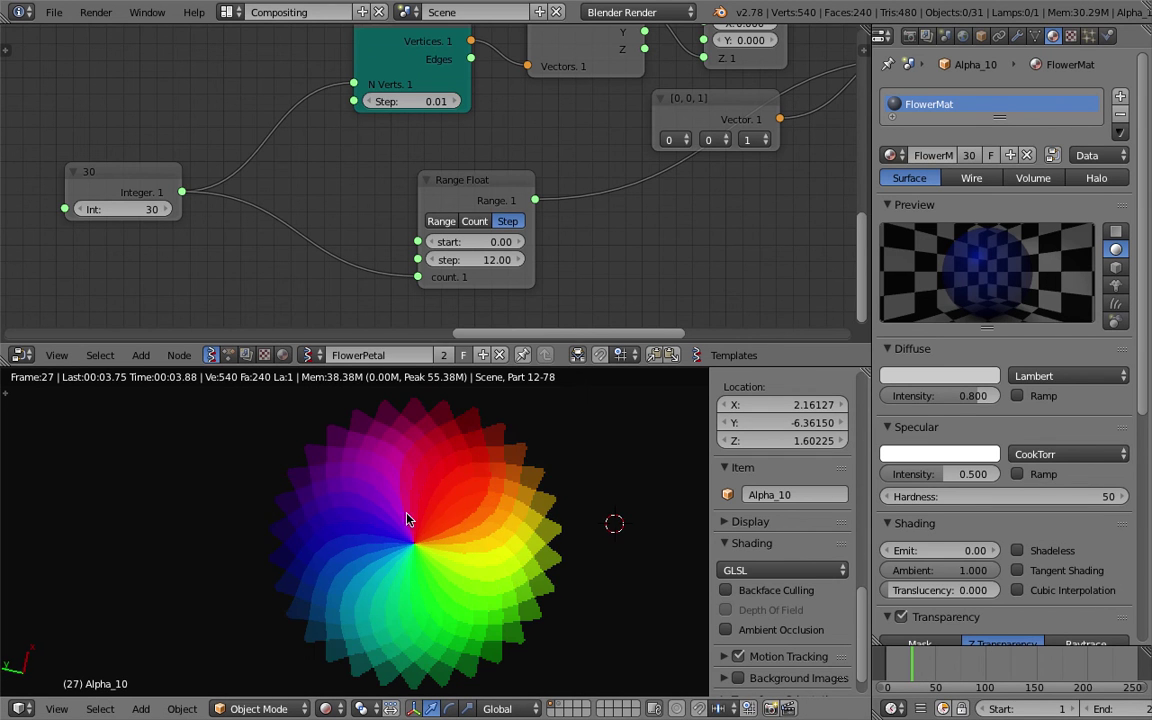
{"action": "scroll", "coordinate": [450, 510], "scroll_direction": "down", "scroll_amount": 2}
Examine the rendered rainbow flower at different zoom levels beside its petal count and rotation step nodes.
{"action": "middle_click_drag", "start_coordinate": [320, 279], "coordinate": [325, 266]}
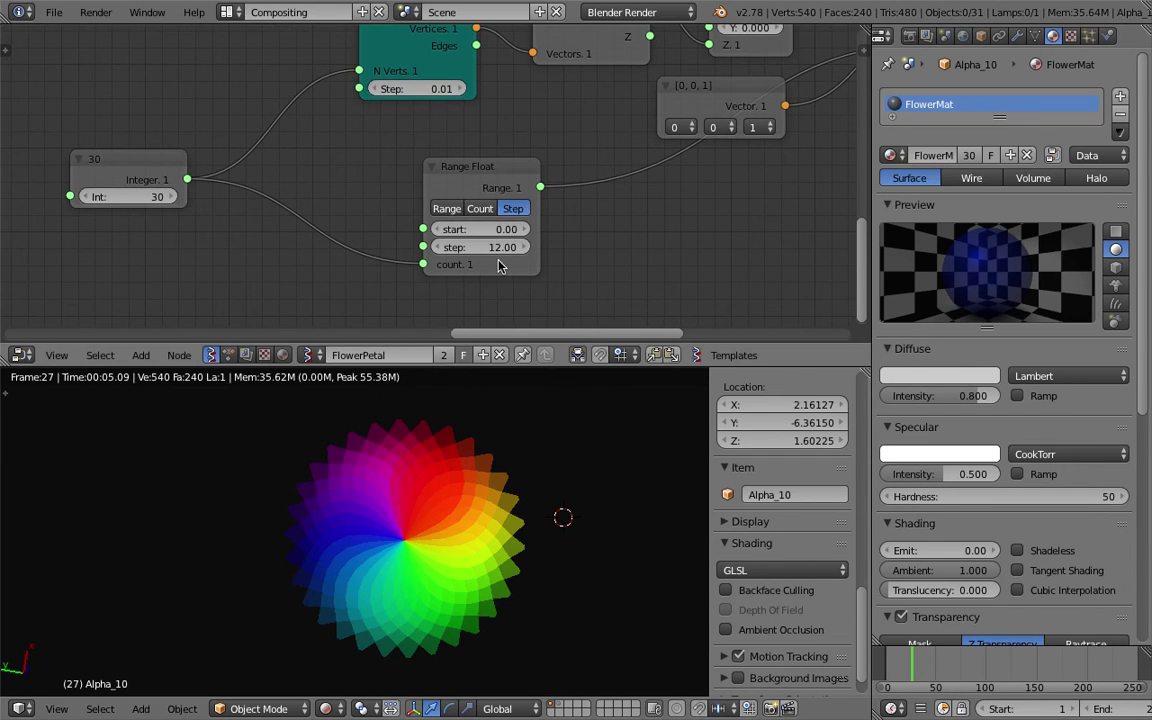
{"action": "key", "text": "Return"}
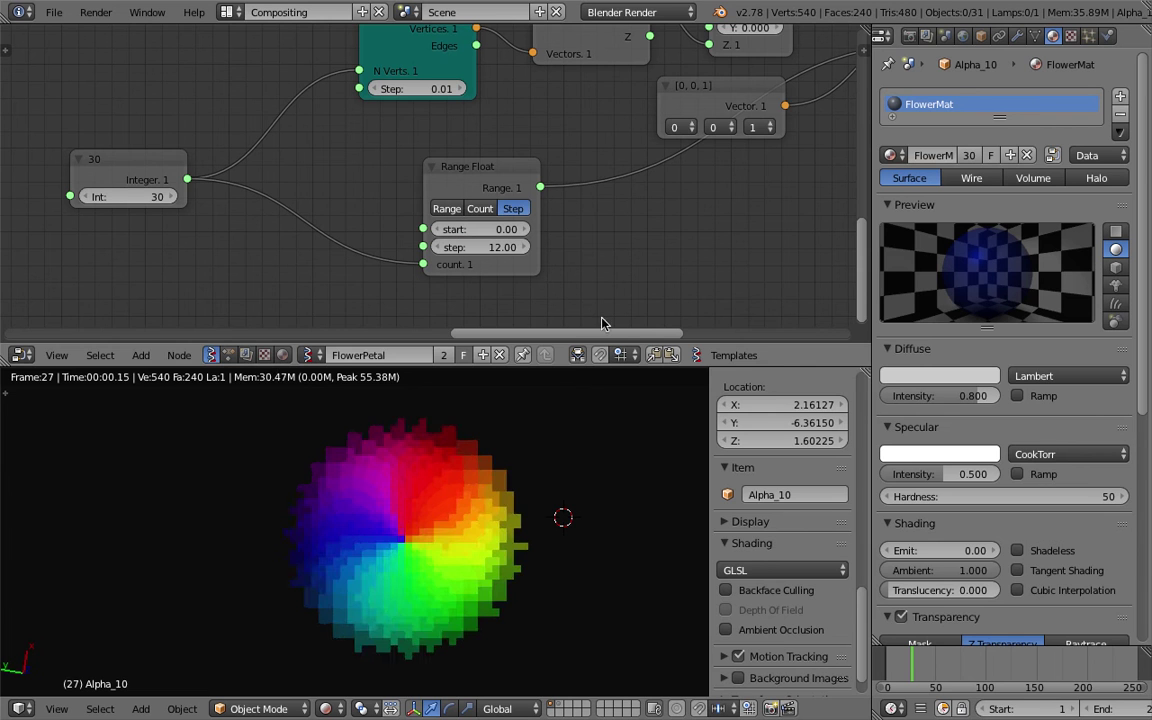
{"action": "scroll", "coordinate": [437, 525], "scroll_direction": "down", "scroll_amount": 3}
{"action": "middle_click_drag", "start_coordinate": [307, 268], "coordinate": [345, 252]}
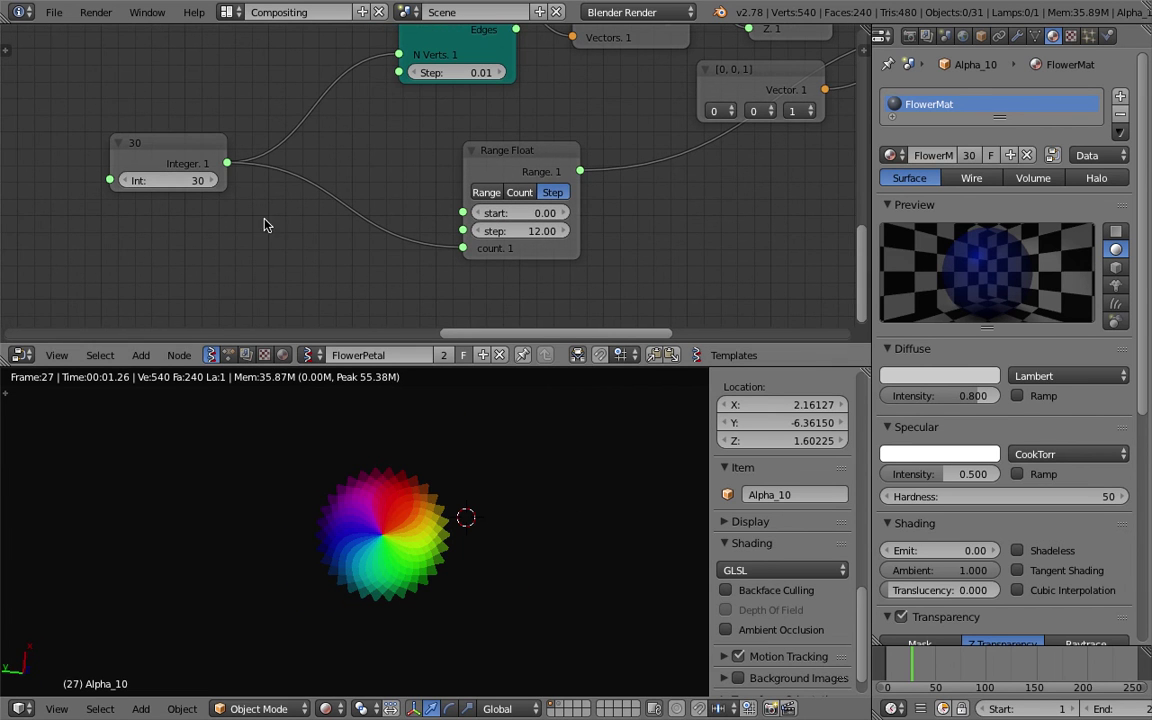
{"action": "scroll", "coordinate": [481, 530], "scroll_direction": "up", "scroll_amount": 2}
{"action": "scroll", "coordinate": [599, 506], "scroll_direction": "up", "scroll_amount": 2}
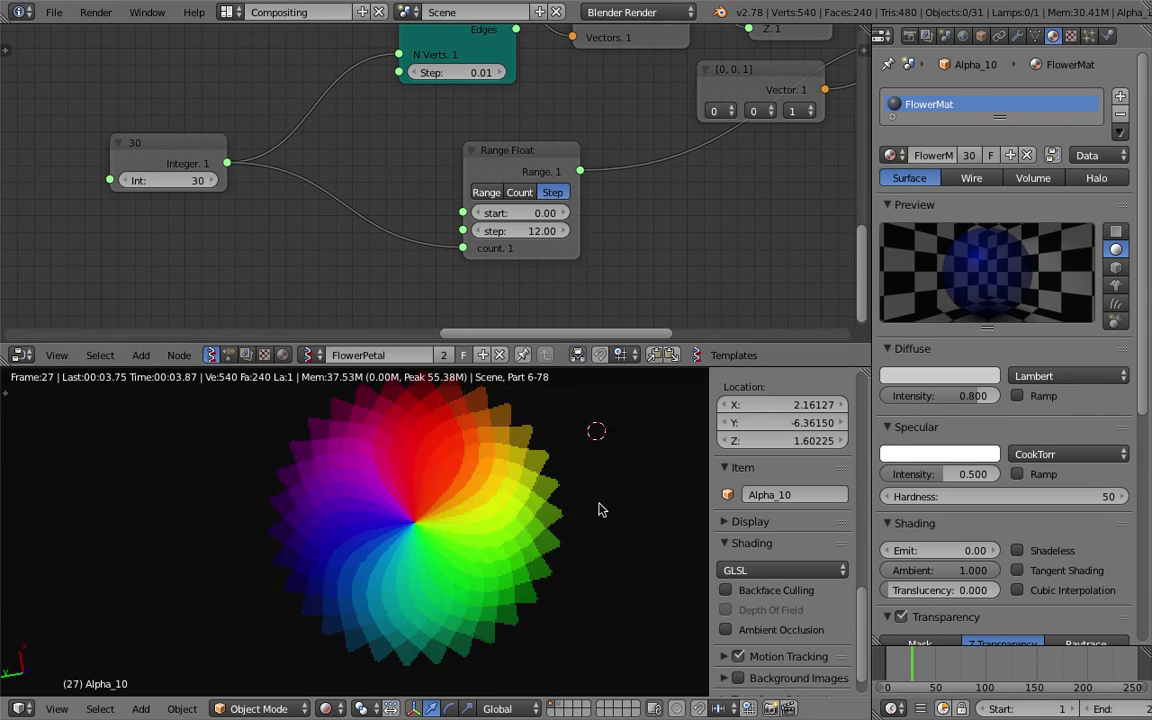
{"action": "scroll", "coordinate": [599, 506], "scroll_direction": "down", "scroll_amount": 1}
{"action": "middle_click_drag", "start_coordinate": [562, 509], "coordinate": [515, 528], "text": "shift"}
{"action": "left_click", "coordinate": [558, 514]}
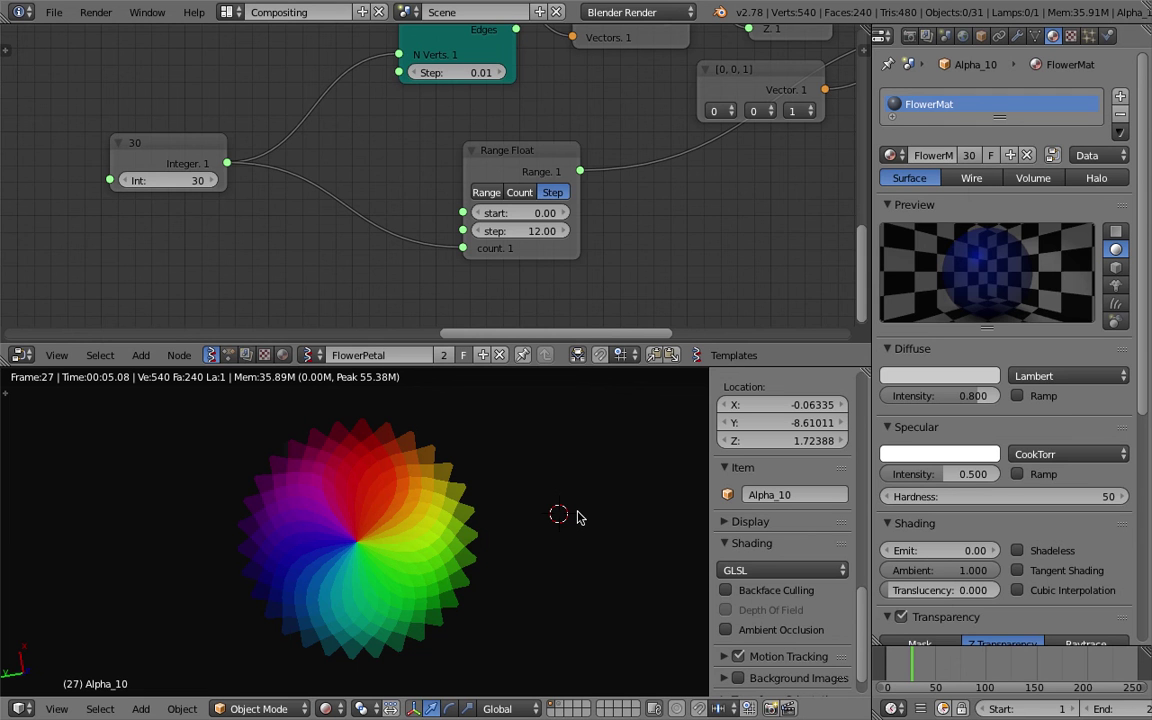
Review the whole FlowerPetal node tree from inputs to outputs and save over the file.
{"action": "scroll", "coordinate": [605, 203], "scroll_direction": "down", "scroll_amount": 8}
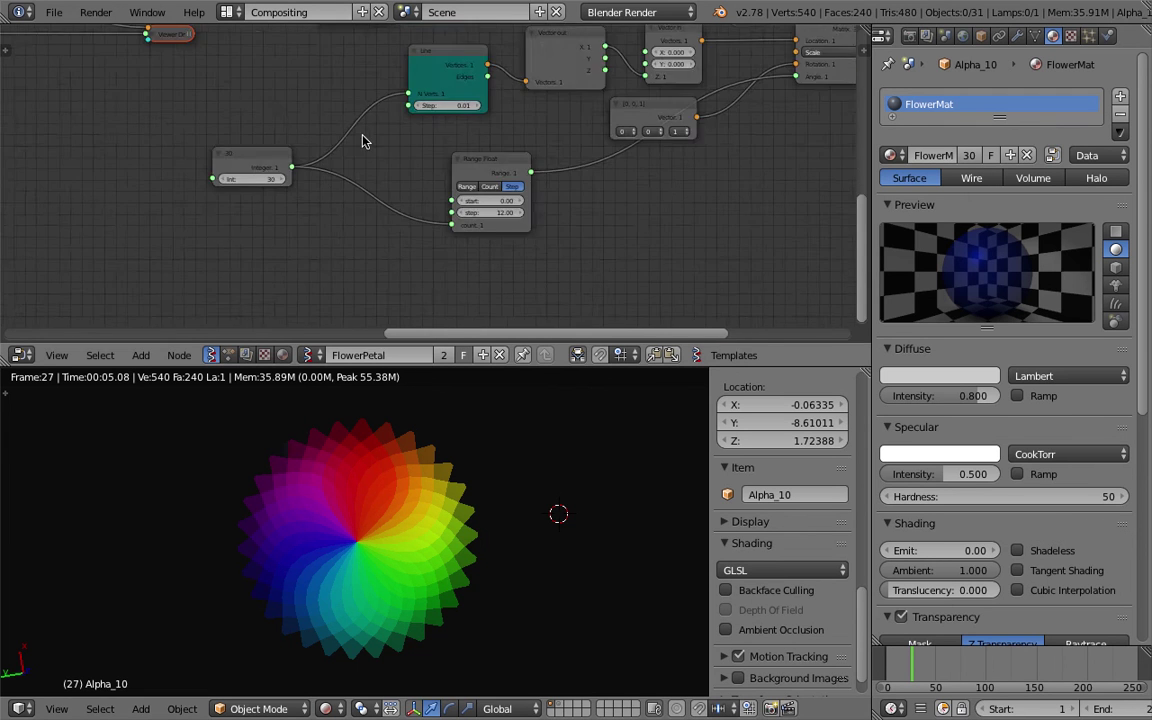
{"action": "scroll", "coordinate": [605, 203], "scroll_direction": "down", "scroll_amount": 2}
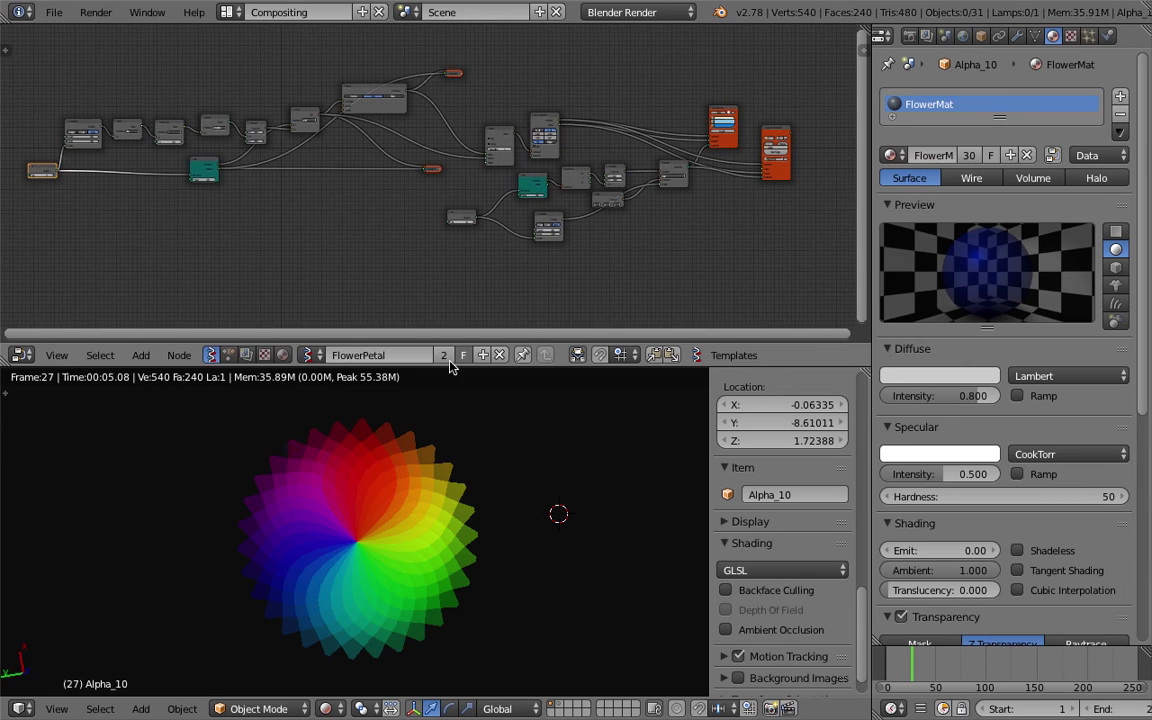
{"action": "middle_click_drag", "start_coordinate": [477, 484], "coordinate": [450, 523]}
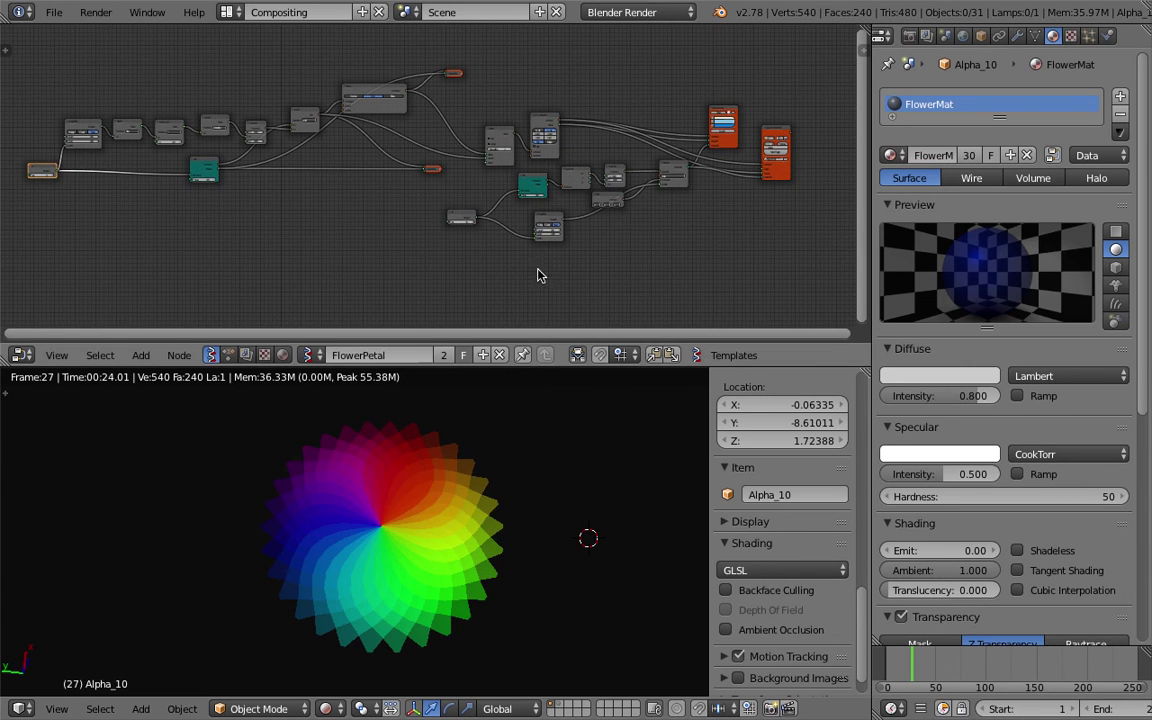
{"action": "middle_click_drag", "start_coordinate": [516, 246], "coordinate": [495, 228]}
{"action": "scroll", "coordinate": [495, 228], "scroll_direction": "up", "scroll_amount": 4}
{"action": "middle_click_drag", "start_coordinate": [679, 190], "coordinate": [484, 208]}
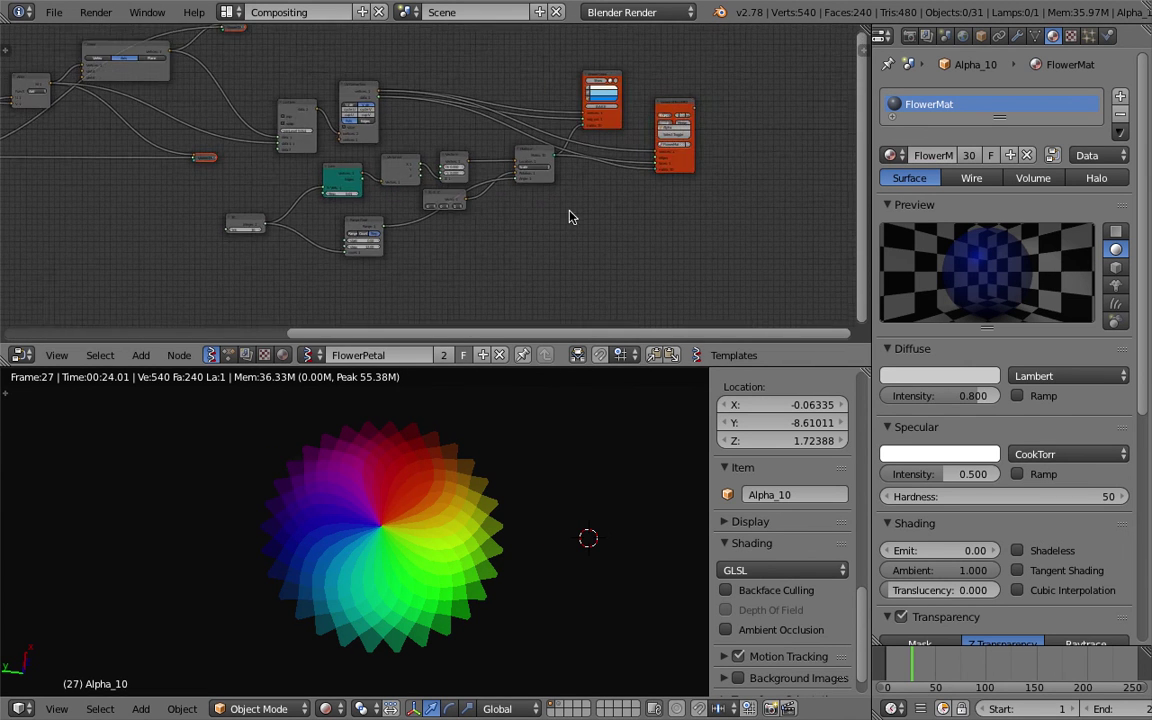
{"action": "scroll", "coordinate": [569, 210], "scroll_direction": "down", "scroll_amount": 2}
{"action": "middle_click_drag", "start_coordinate": [281, 172], "coordinate": [509, 195]}
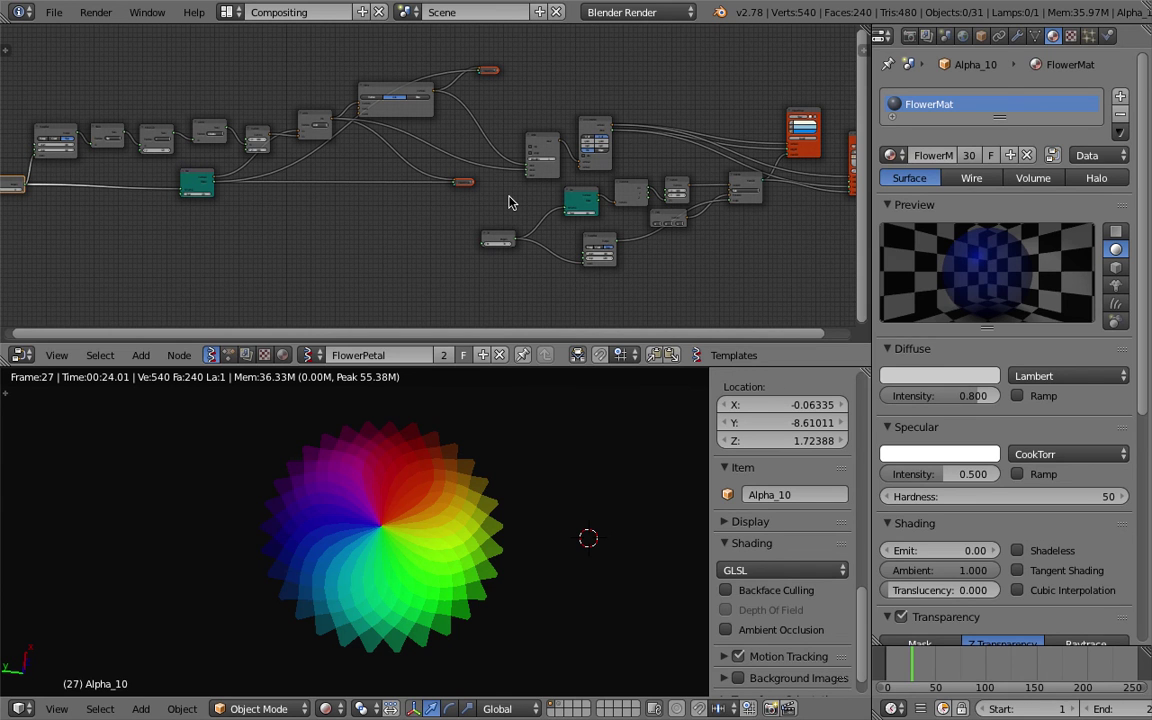
{"action": "middle_click_drag", "start_coordinate": [77, 130], "coordinate": [190, 132]}
{"action": "middle_click_drag", "start_coordinate": [227, 170], "coordinate": [229, 160]}
{"action": "key", "text": "ctrl+s"}
{"action": "left_click", "coordinate": [231, 163]}
Follow the FlowerPetal tree to its output nodes, view the flower from above, and save over the file again.
{"action": "scroll", "coordinate": [262, 230], "scroll_direction": "up", "scroll_amount": 3}
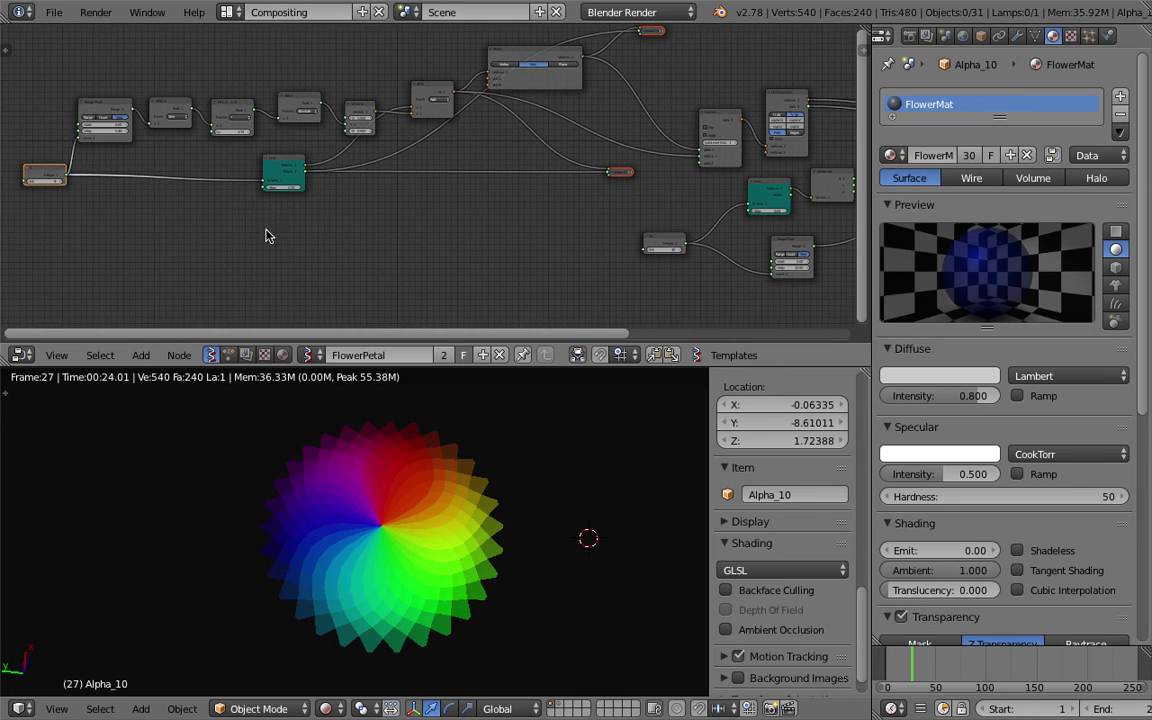
{"action": "middle_click_drag", "start_coordinate": [538, 243], "coordinate": [330, 241]}
{"action": "middle_click_drag", "start_coordinate": [451, 208], "coordinate": [98, 219]}
{"action": "middle_click_drag", "start_coordinate": [445, 548], "coordinate": [481, 550]}
{"action": "key", "text": "ctrl+s"}
{"action": "left_click", "coordinate": [482, 555]}
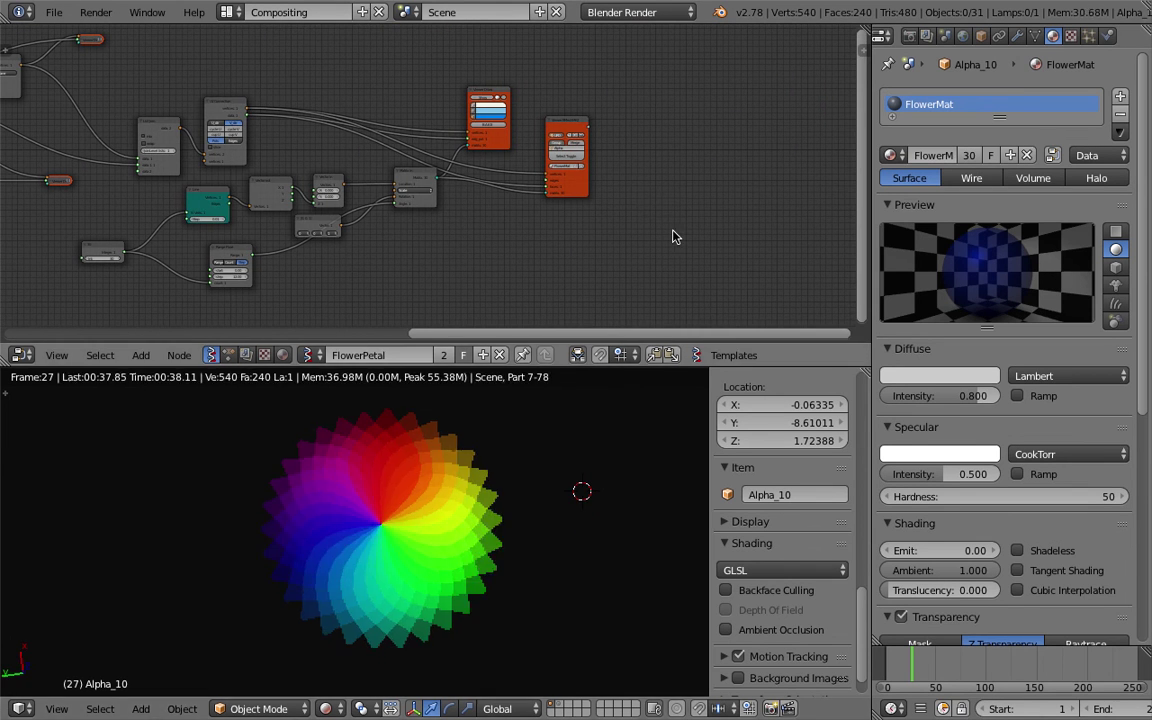
Shift the lower viewer node slightly away from the petal count nodes in the FlowerPetal tree.
{"action": "middle_click_drag", "start_coordinate": [690, 233], "coordinate": [653, 233]}
{"action": "middle_click_drag", "start_coordinate": [312, 227], "coordinate": [435, 211]}
{"action": "scroll", "coordinate": [460, 190], "scroll_direction": "left", "scroll_amount": 3, "text": "ctrl"}
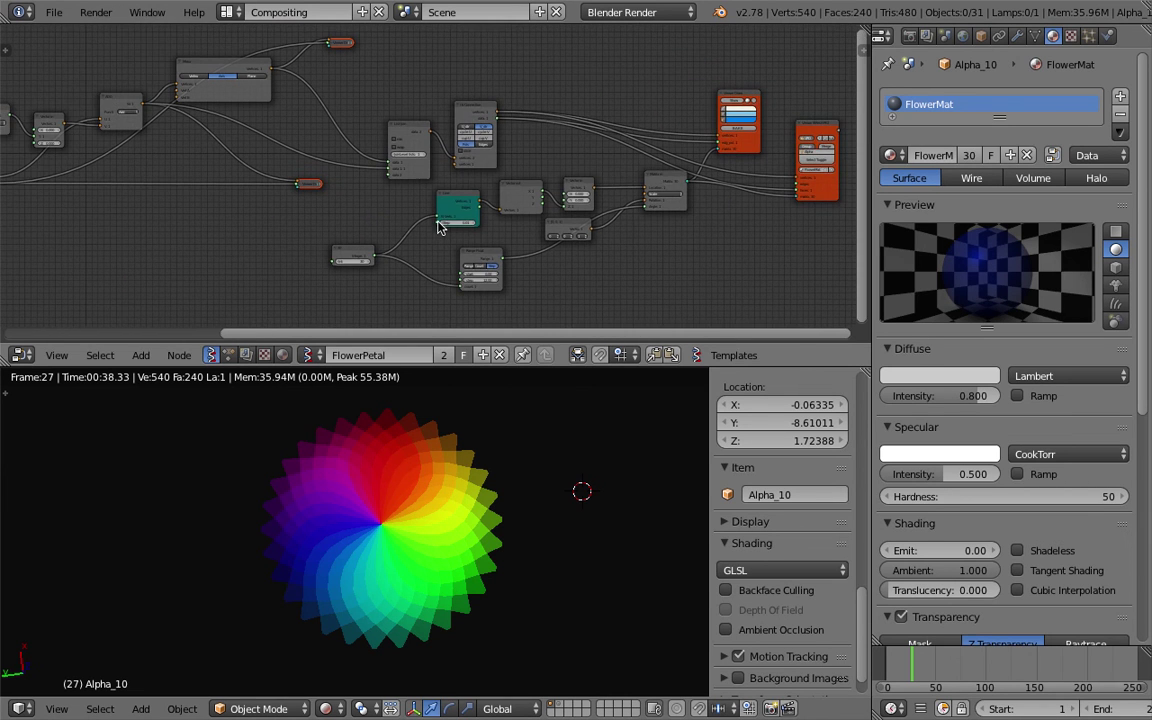
{"action": "scroll", "coordinate": [490, 220], "scroll_direction": "down", "scroll_amount": 1, "text": "shift"}
{"action": "scroll", "coordinate": [478, 198], "scroll_direction": "up", "scroll_amount": 1}
{"action": "scroll", "coordinate": [390, 202], "scroll_direction": "left", "scroll_amount": 1, "text": "ctrl"}
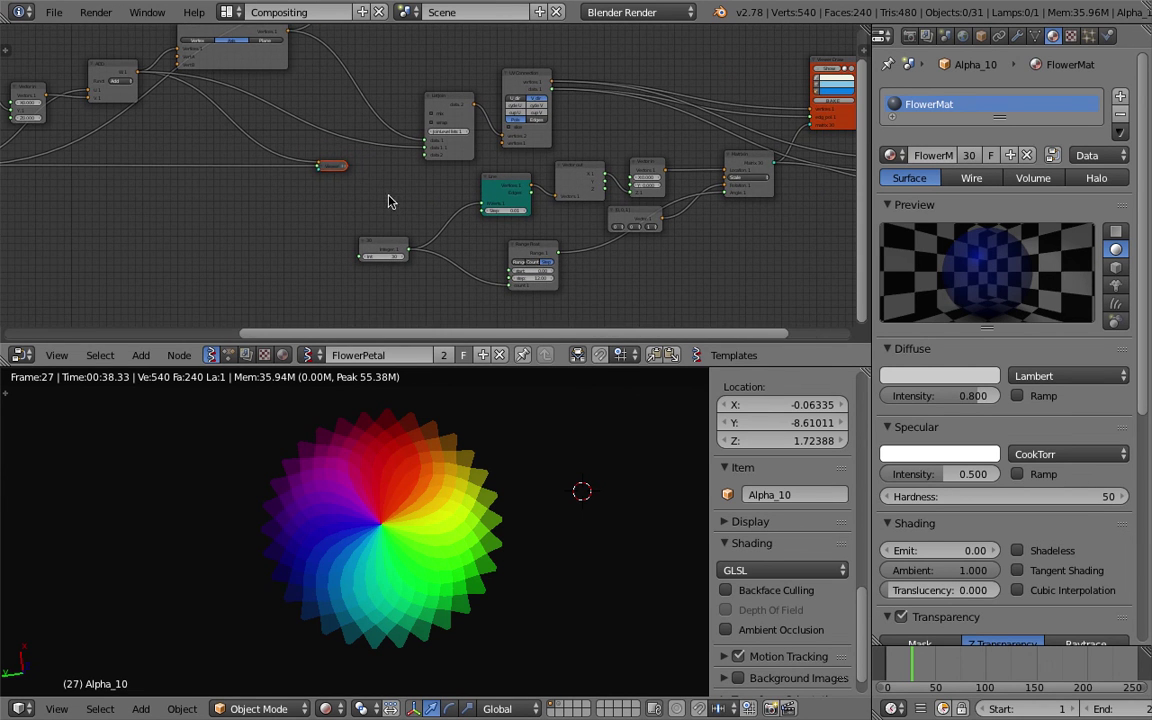
{"action": "left_click_drag", "start_coordinate": [334, 169], "coordinate": [290, 167]}
Display the ColorizeFlower Animation Nodes tree in the node editor.
{"action": "left_click", "coordinate": [226, 355]}
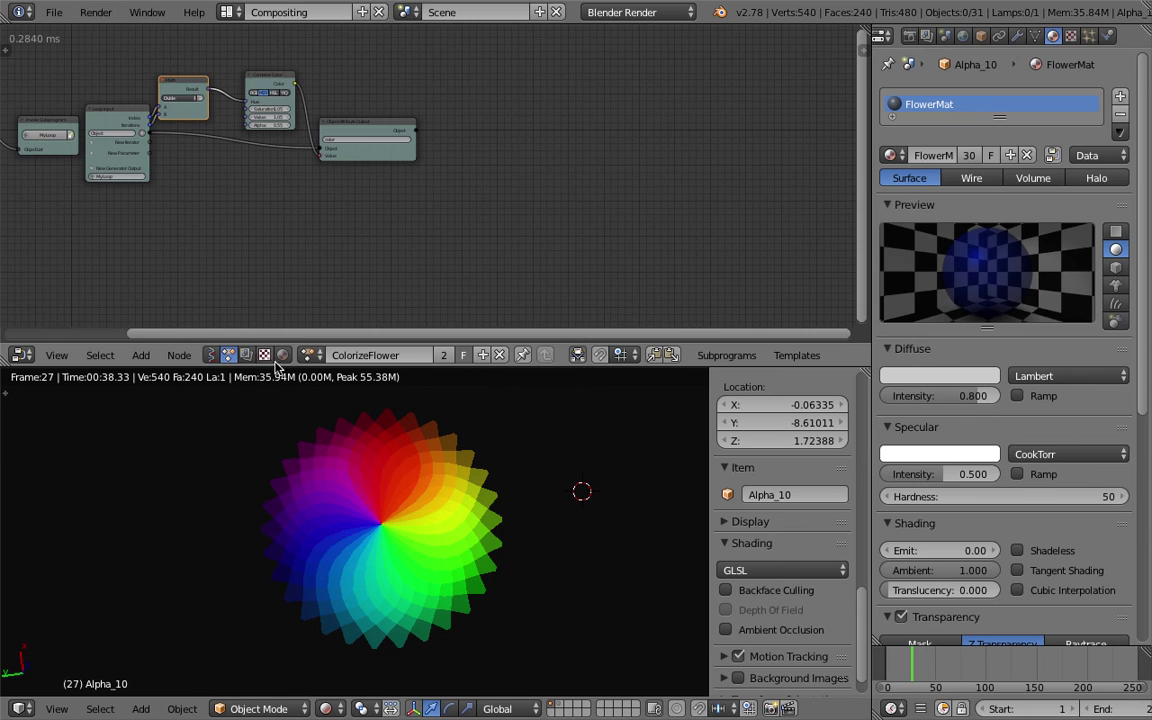
{"action": "middle_click_drag", "start_coordinate": [316, 244], "coordinate": [594, 244]}
{"action": "scroll", "coordinate": [437, 206], "scroll_direction": "up", "scroll_amount": 6}
Arrange the ColorizeFlower nodes into a compact chain from Objects from Group through the loop and Combine Color to Object Attribute Output.
{"action": "left_click_drag", "start_coordinate": [238, 104], "coordinate": [122, 106]}
{"action": "left_click_drag", "start_coordinate": [227, 80], "coordinate": [204, 85]}
{"action": "left_click_drag", "start_coordinate": [385, 77], "coordinate": [312, 100]}
{"action": "middle_click_drag", "start_coordinate": [378, 153], "coordinate": [365, 216]}
{"action": "left_click_drag", "start_coordinate": [480, 144], "coordinate": [459, 153]}
{"action": "left_click_drag", "start_coordinate": [310, 151], "coordinate": [346, 134]}
{"action": "left_click_drag", "start_coordinate": [591, 80], "coordinate": [535, 76]}
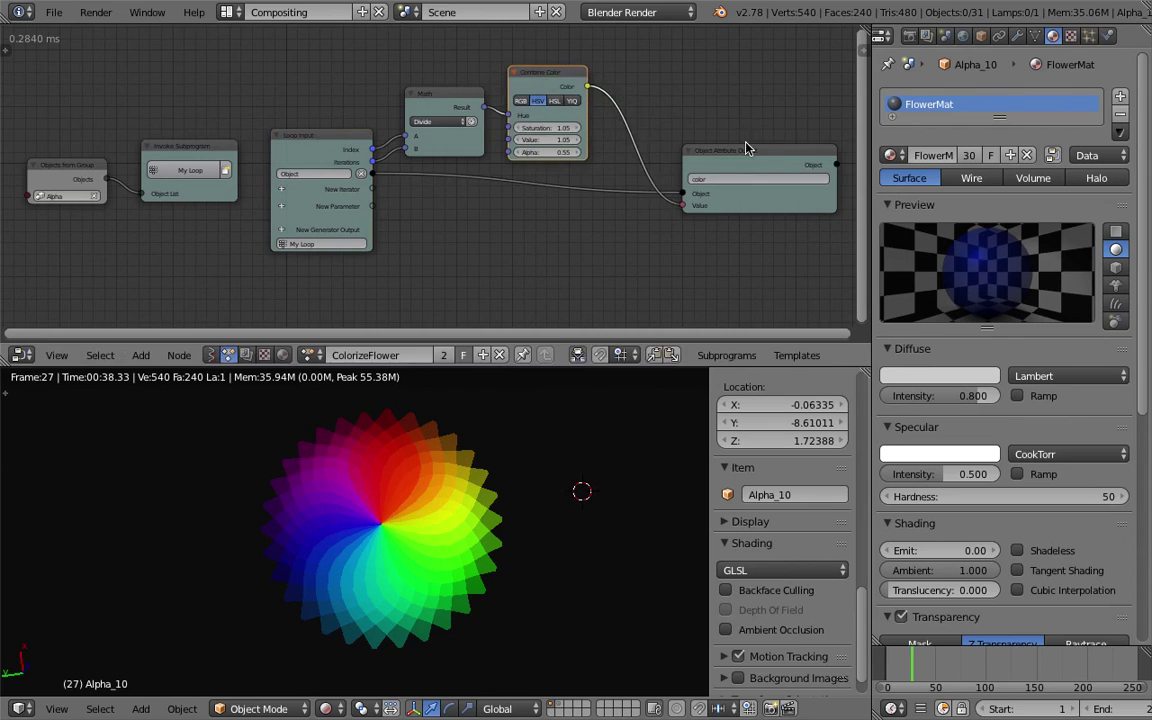
{"action": "left_click_drag", "start_coordinate": [741, 149], "coordinate": [696, 163]}
{"action": "mouse_move", "coordinate": [674, 119]}
{"action": "middle_mouse_down"}
{"action": "mouse_move", "coordinate": [645, 131]}
{"action": "mouse_move", "coordinate": [677, 125]}
{"action": "middle_mouse_up"}
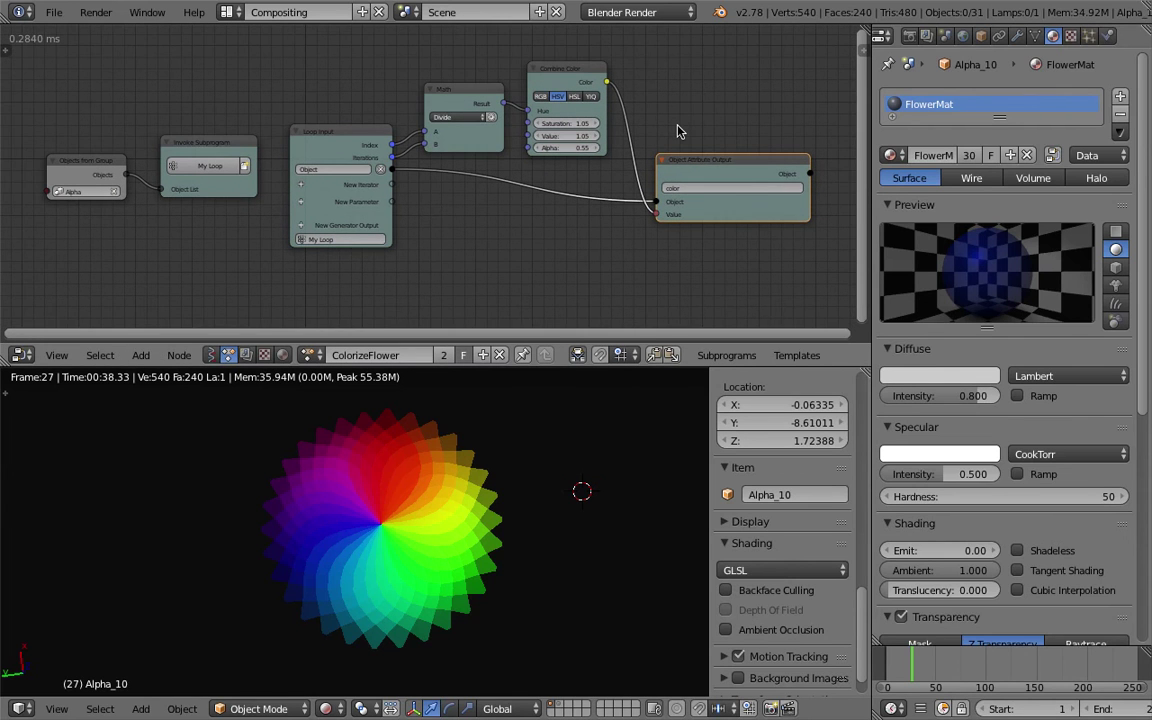